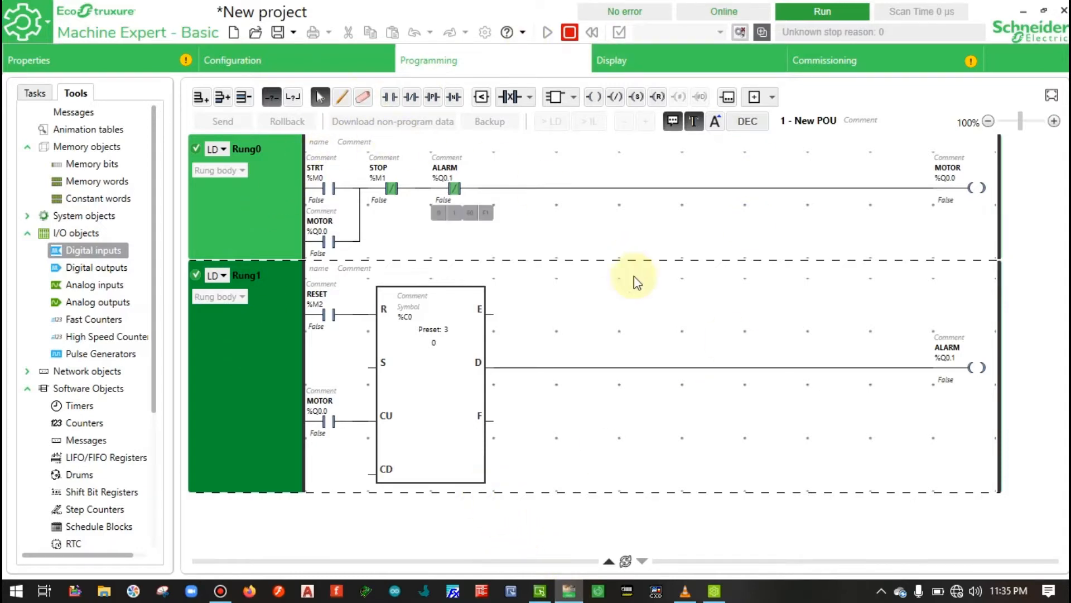
- Inspect the controller's ETH1 Ethernet settings and its Modbus TCP configuration
click(296, 63)
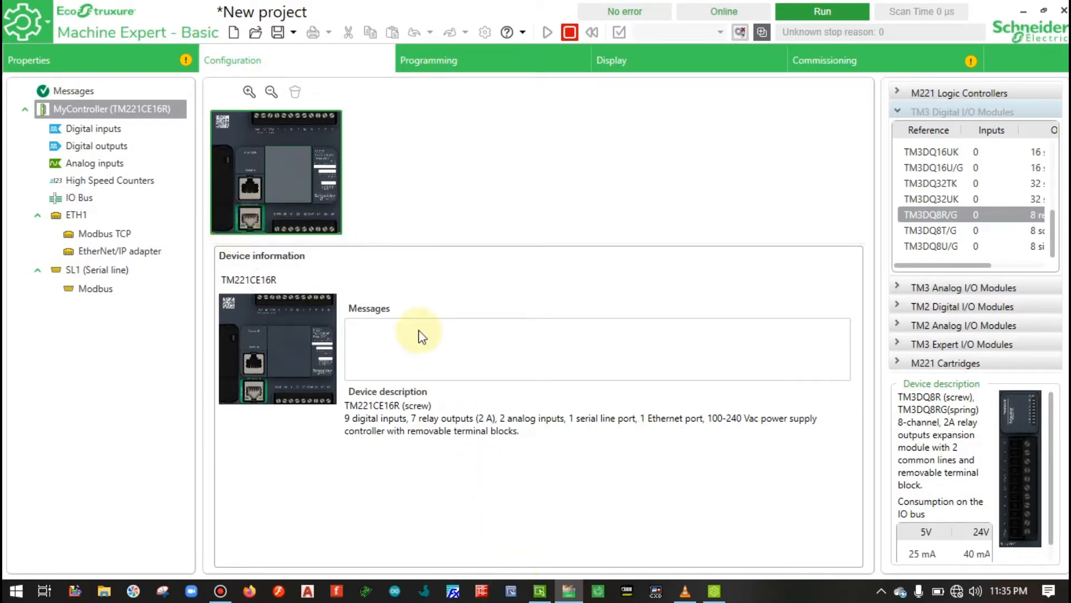
click(92, 222)
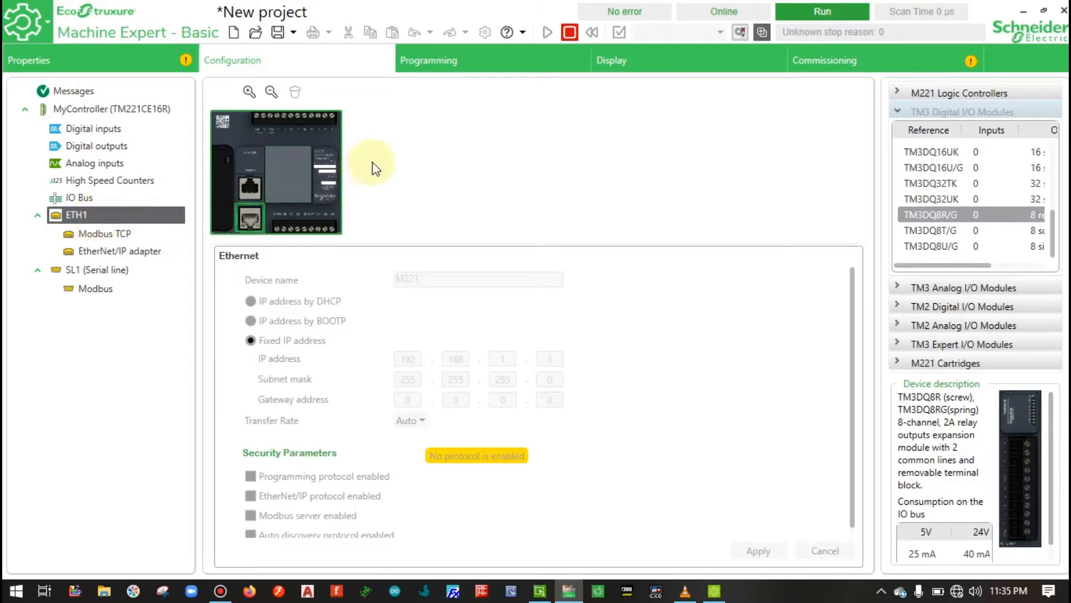
click(108, 236)
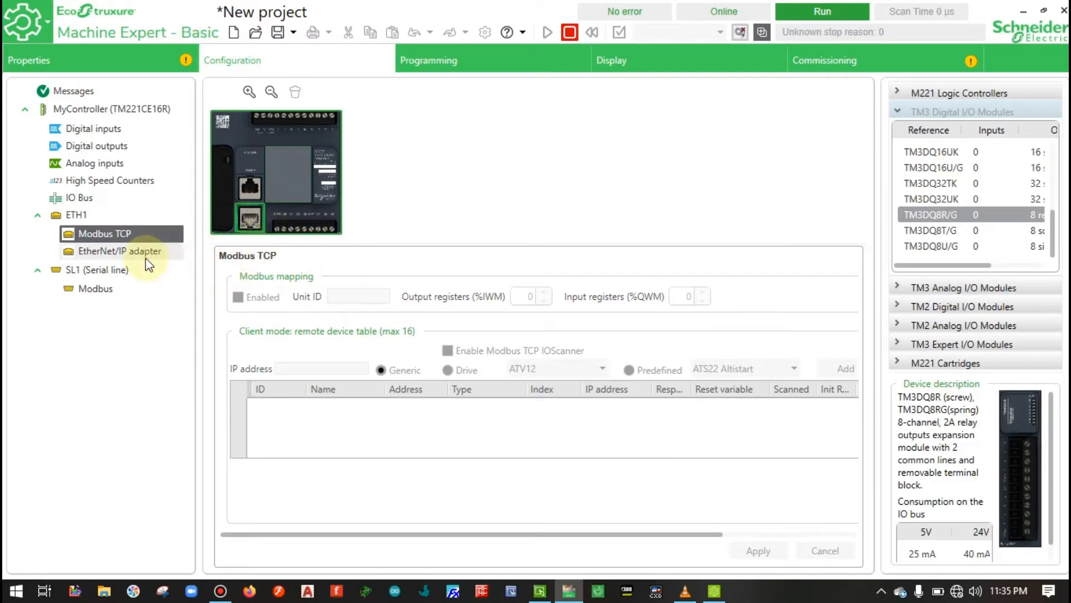
click(82, 216)
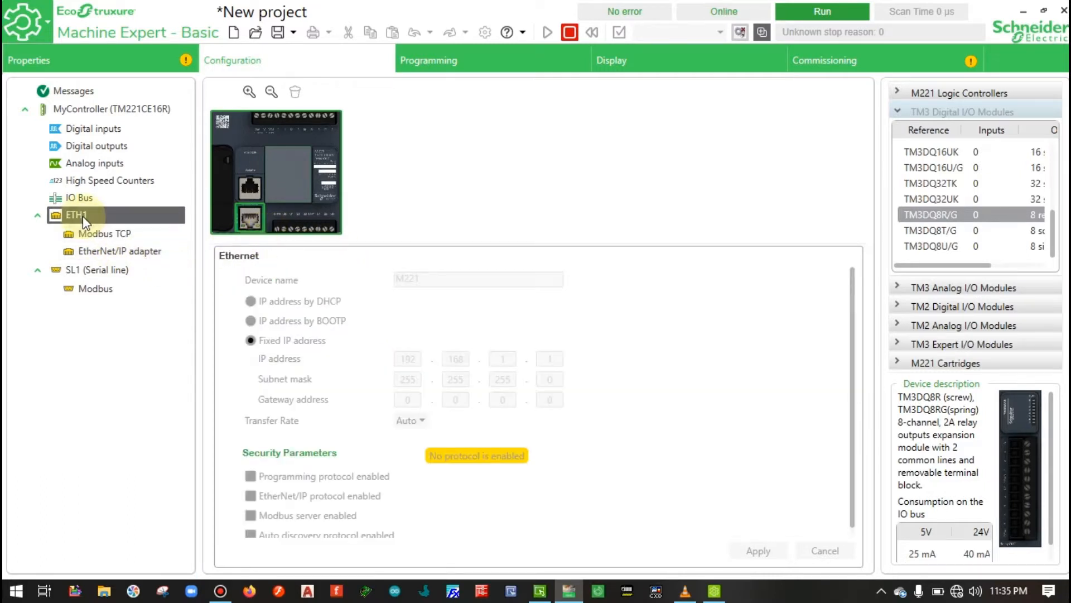
- Stop the running simulator and reopen the controller's ETH1 Ethernet settings for editing
click(873, 64)
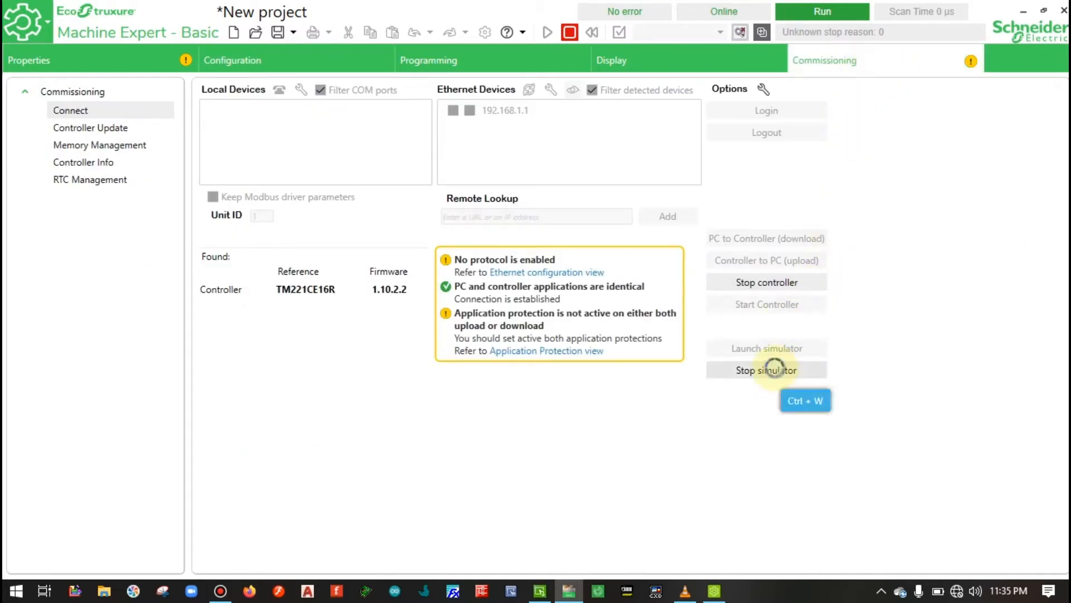
click(725, 368)
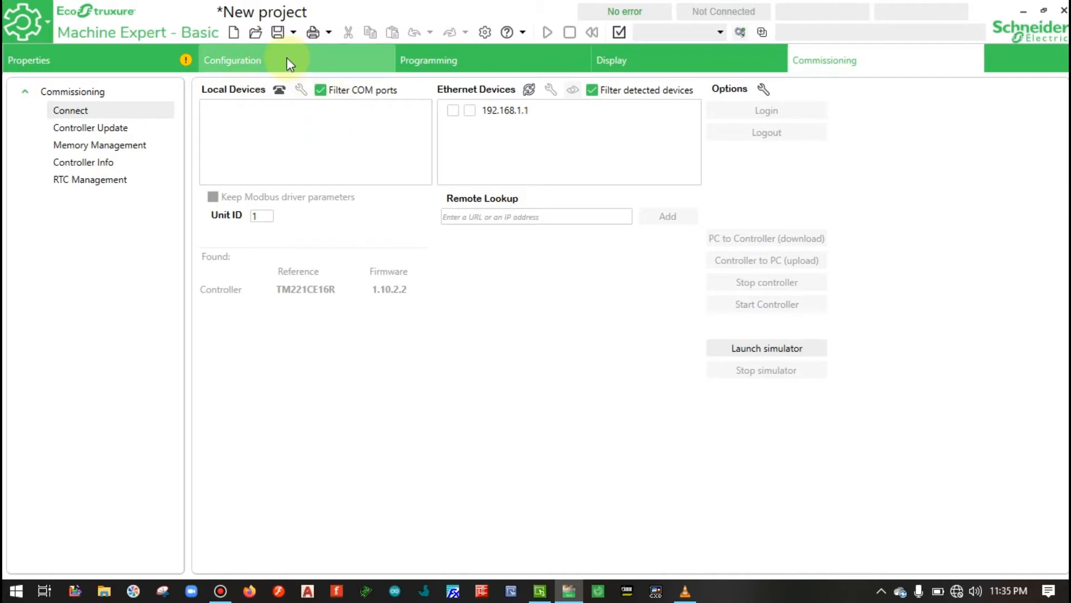
click(287, 58)
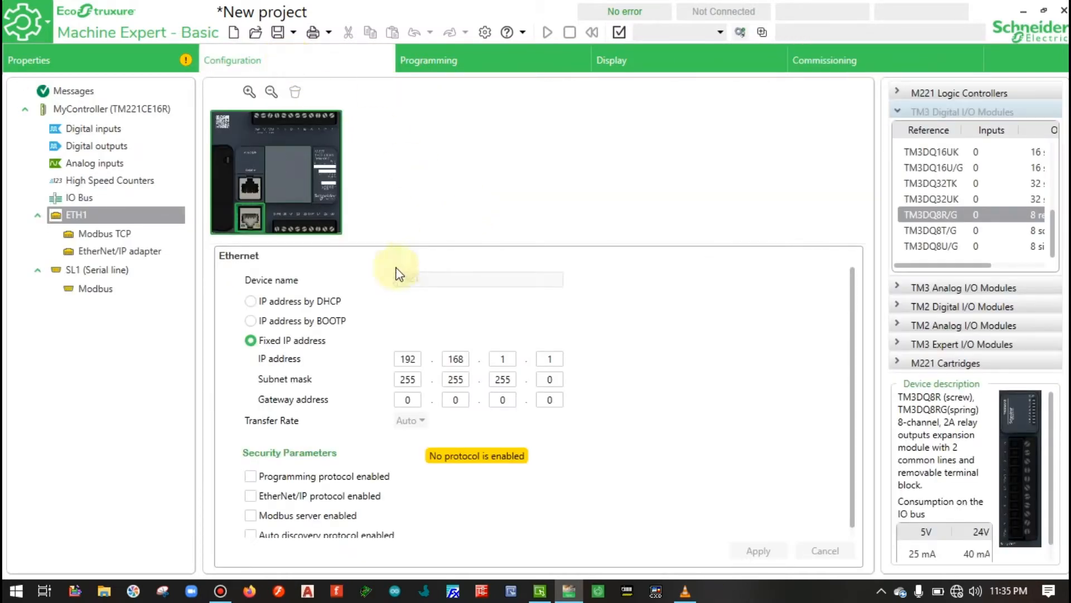
click(70, 215)
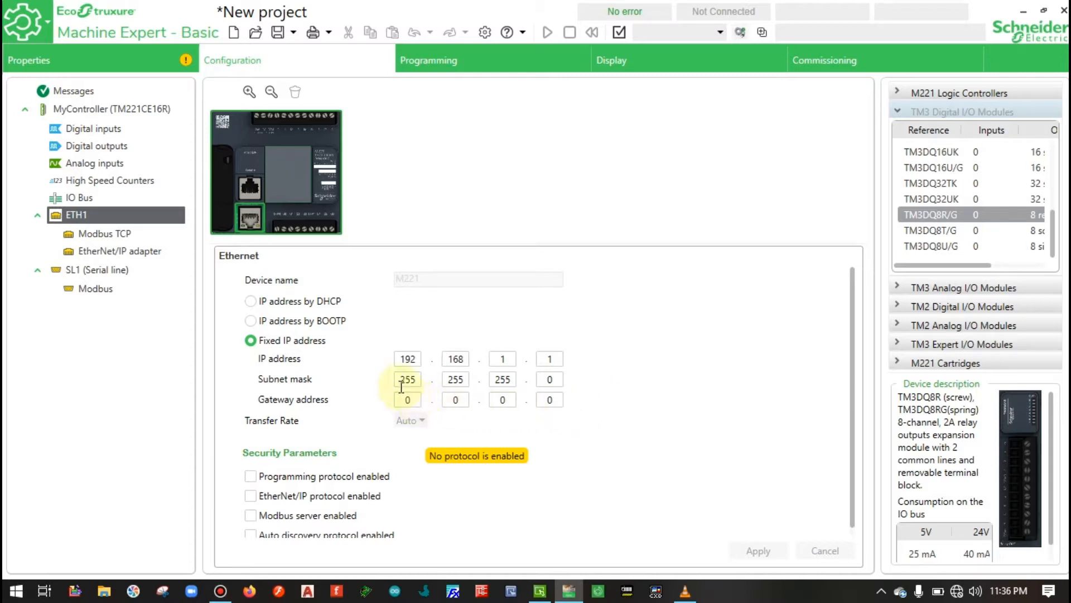
- Set the controller's fixed IP address to 192.168.1.1 with subnet mask 255.255.255.0 and apply the Ethernet settings
drag(397, 381, 432, 384)
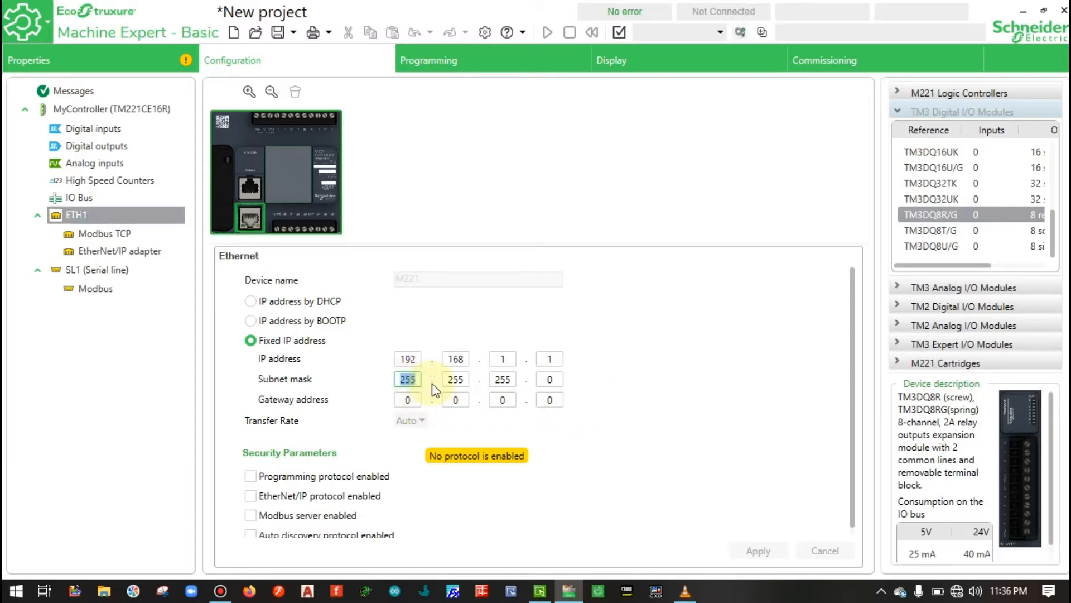
click(432, 384)
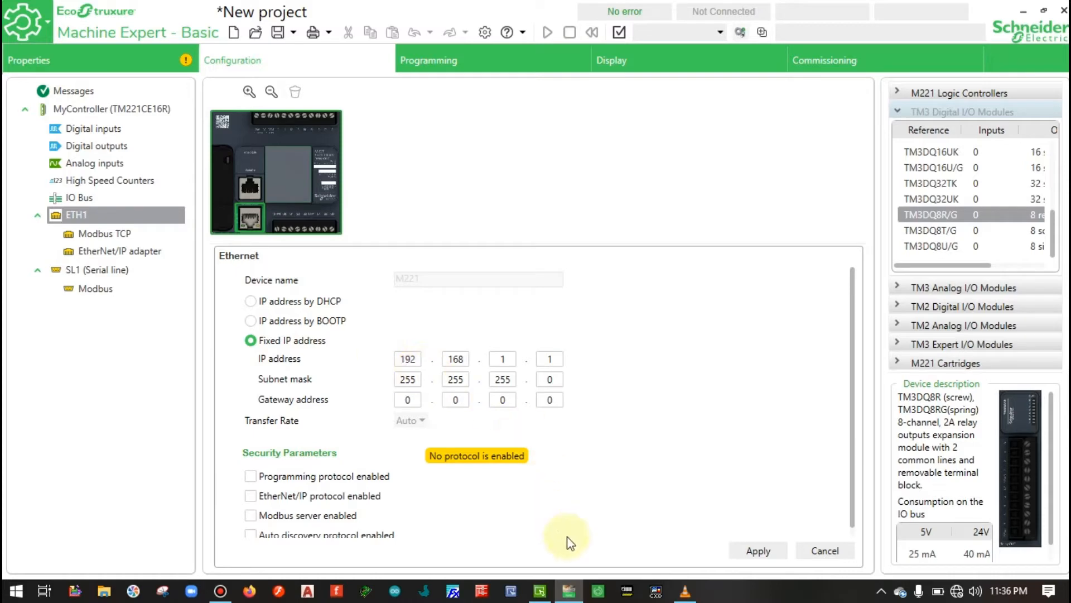
click(538, 592)
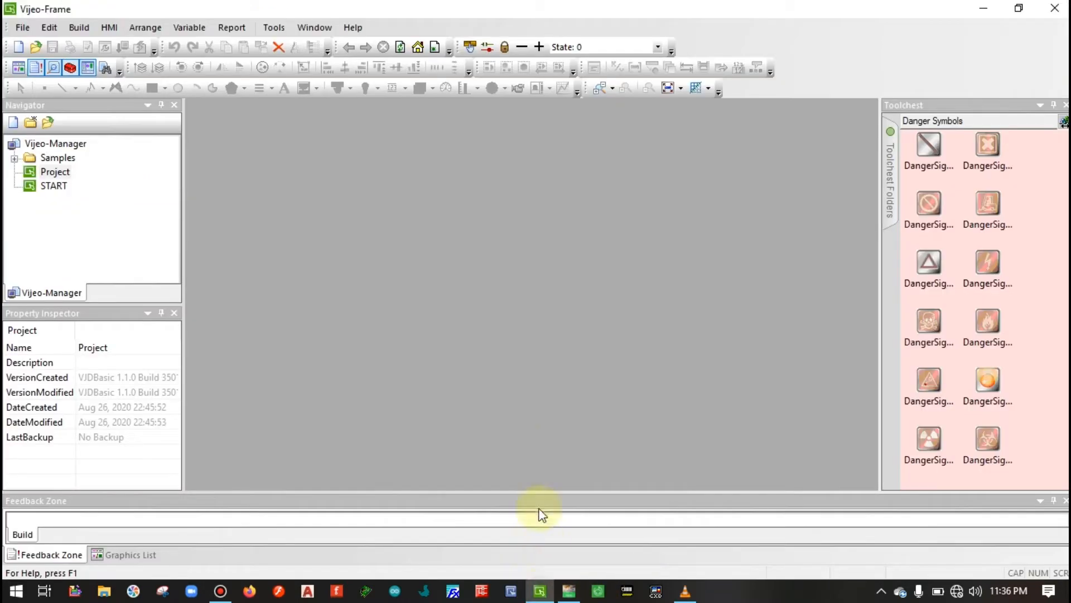
click(566, 595)
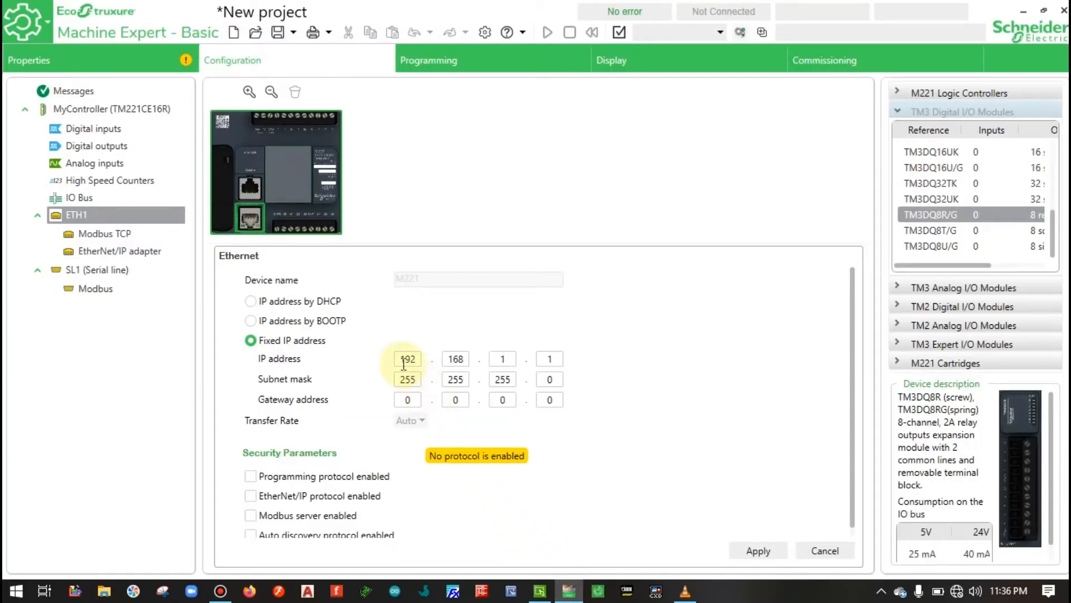
mouse_move(401, 360)
mouse_down()
mouse_move(485, 363)
mouse_move(411, 358)
mouse_up()
click(501, 360)
text(1)
click(549, 359)
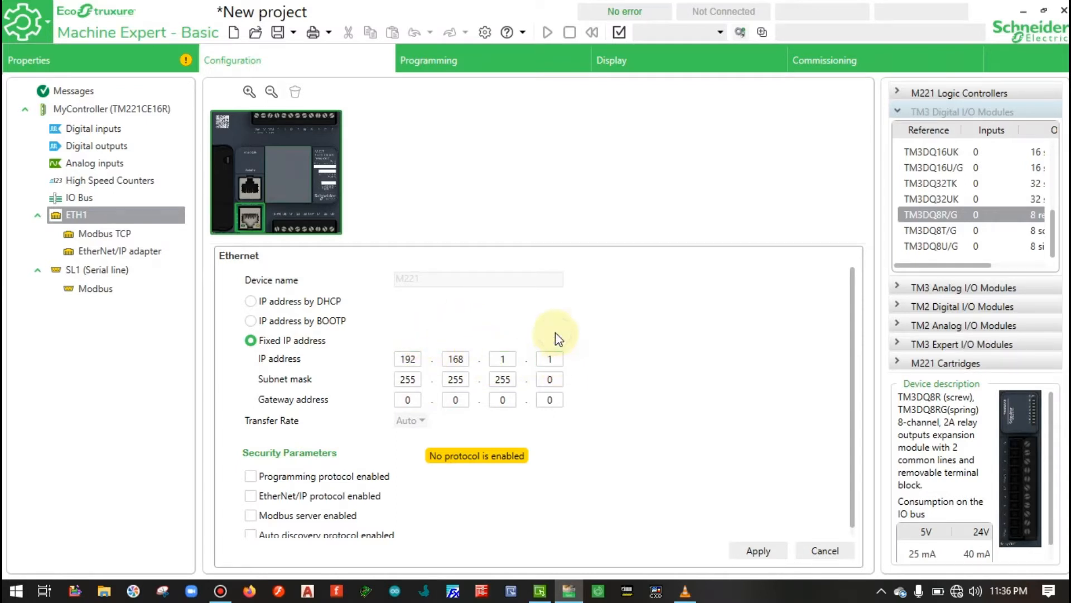
click(539, 590)
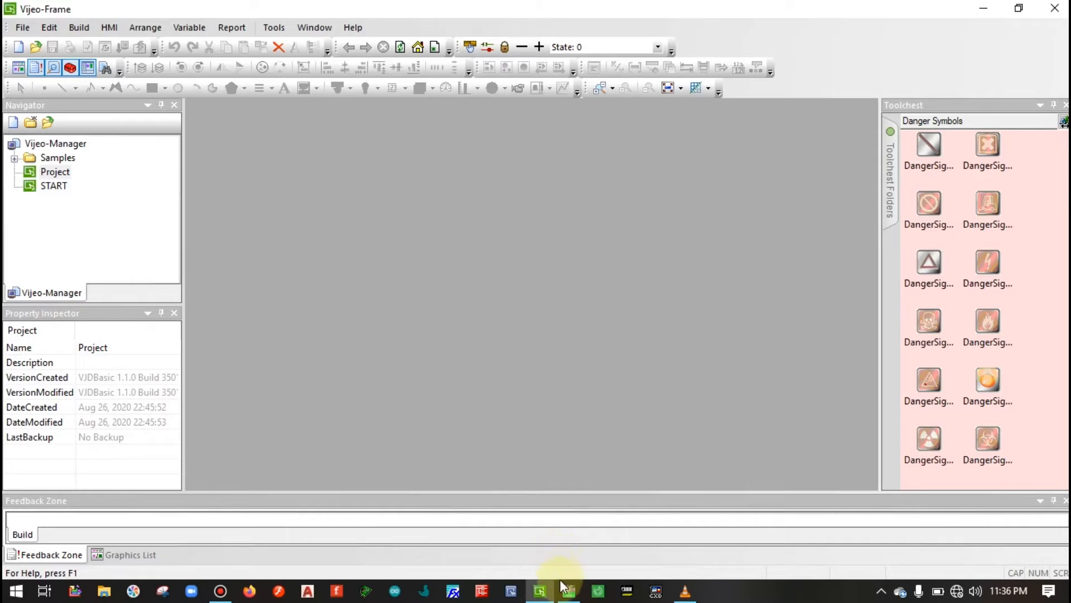
mouse_move(569, 590)
click(522, 487)
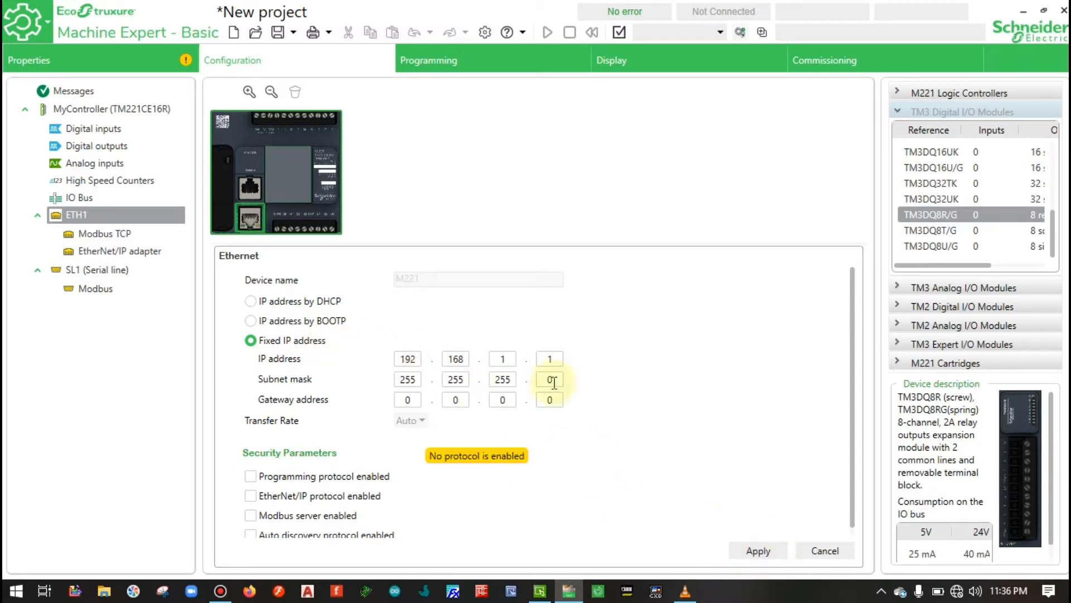
click(758, 550)
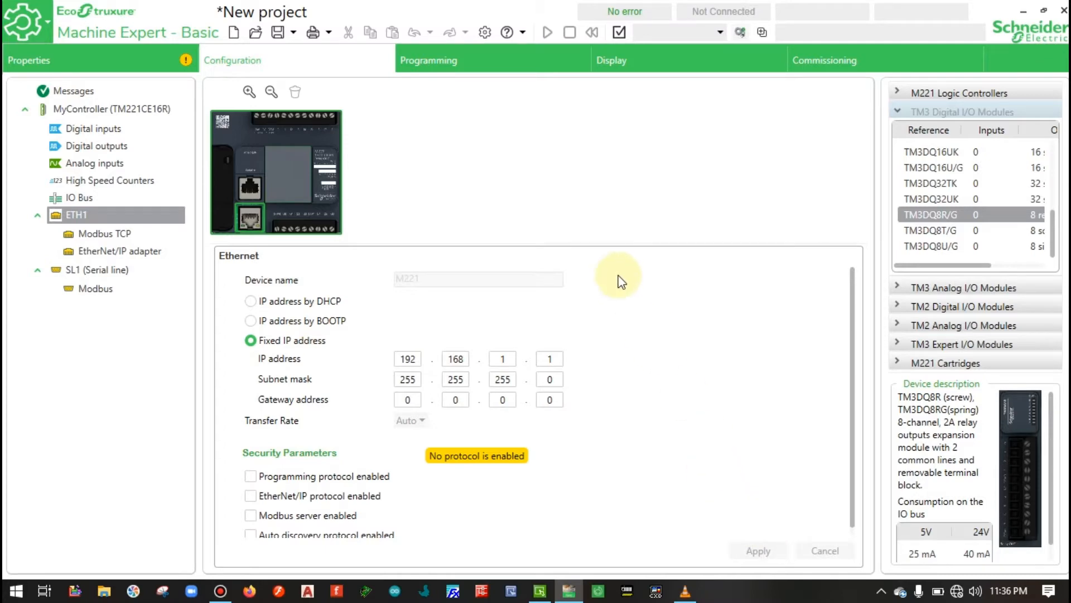
click(490, 64)
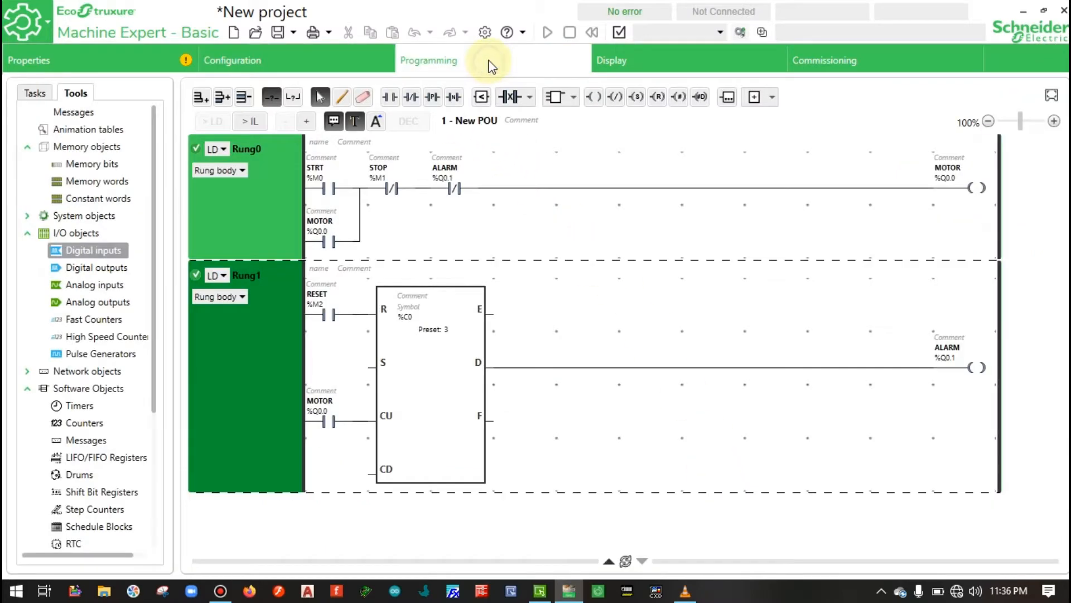
click(304, 49)
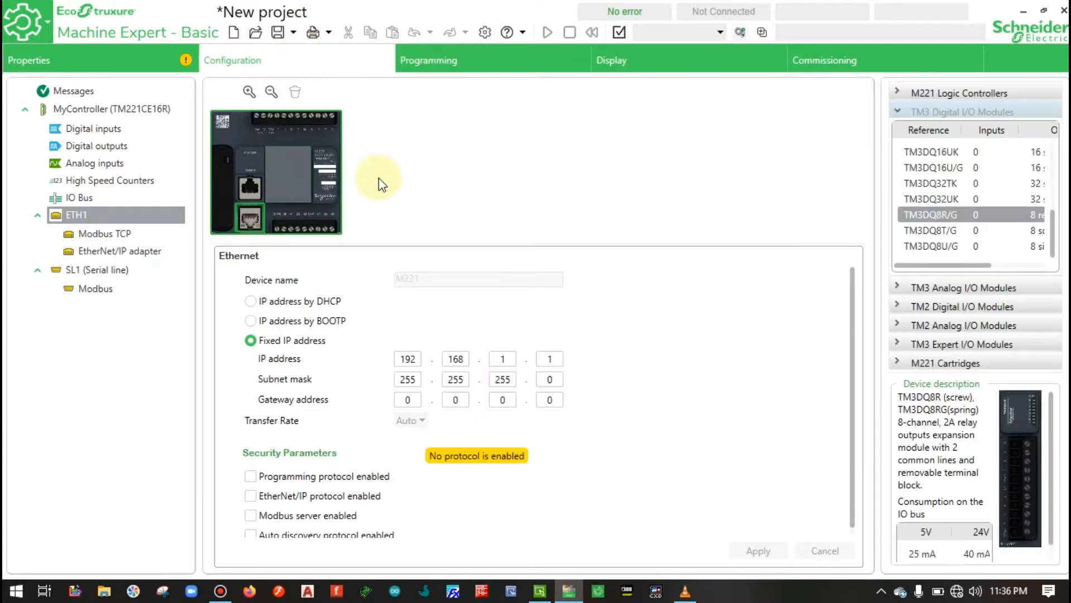
click(472, 65)
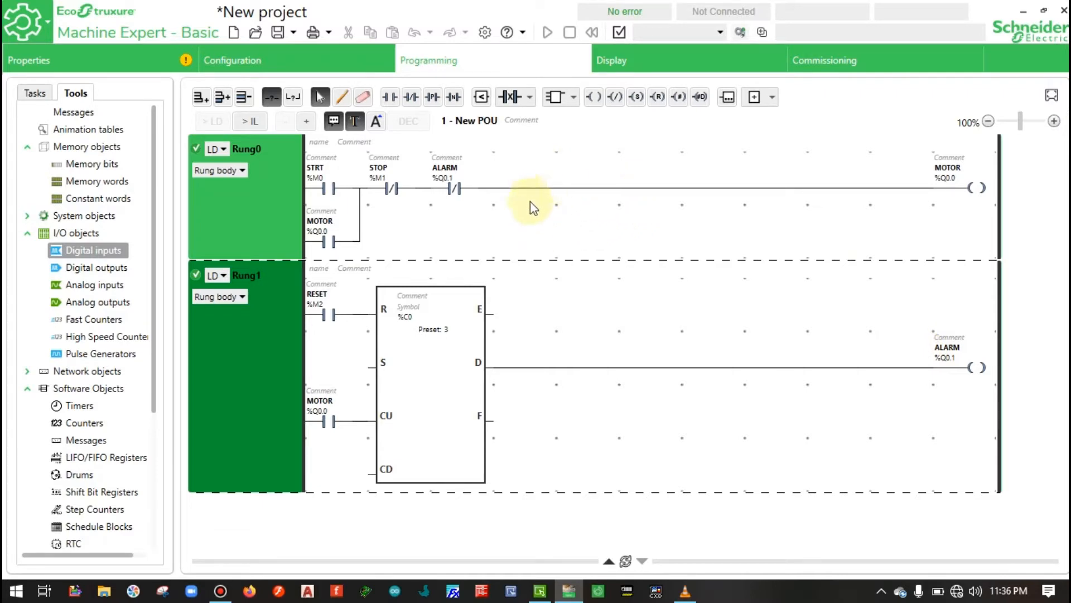
click(308, 53)
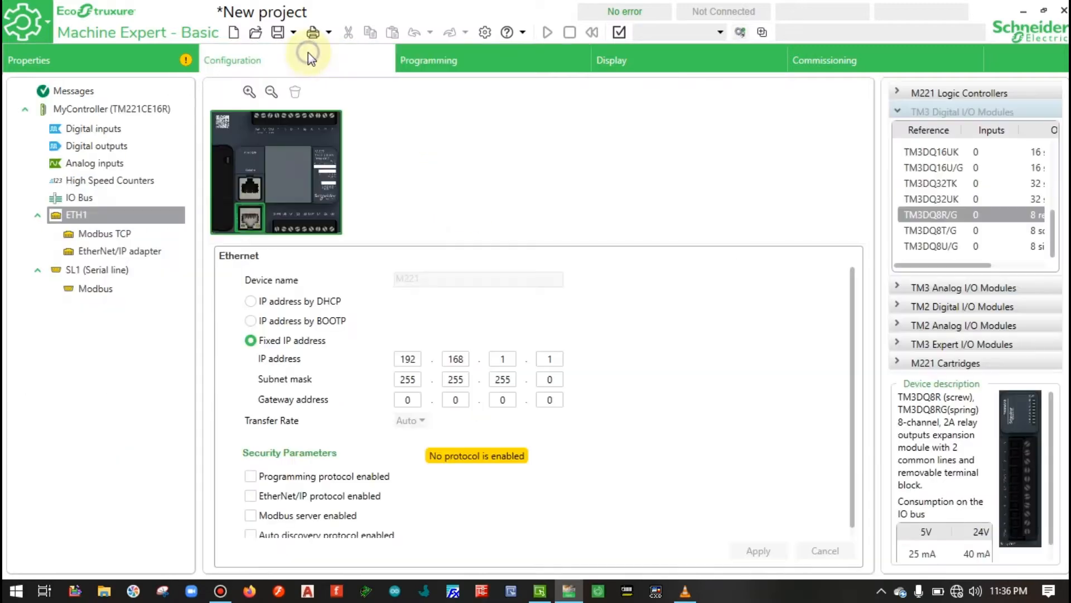
click(431, 58)
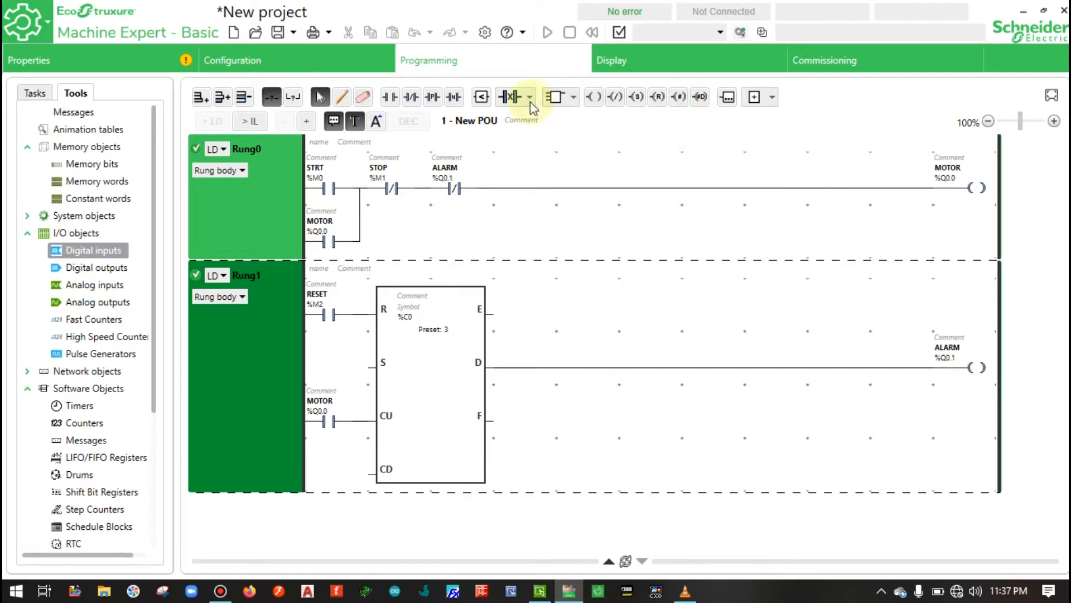
- Launch the simulator and start the simulated controller, confirming the start
click(795, 56)
click(772, 347)
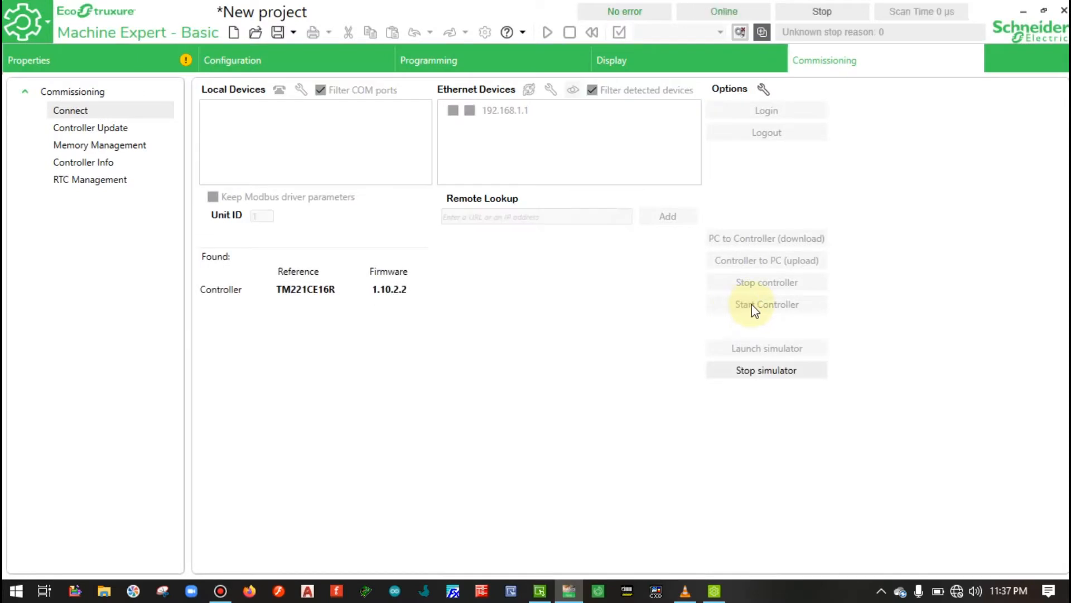
click(755, 304)
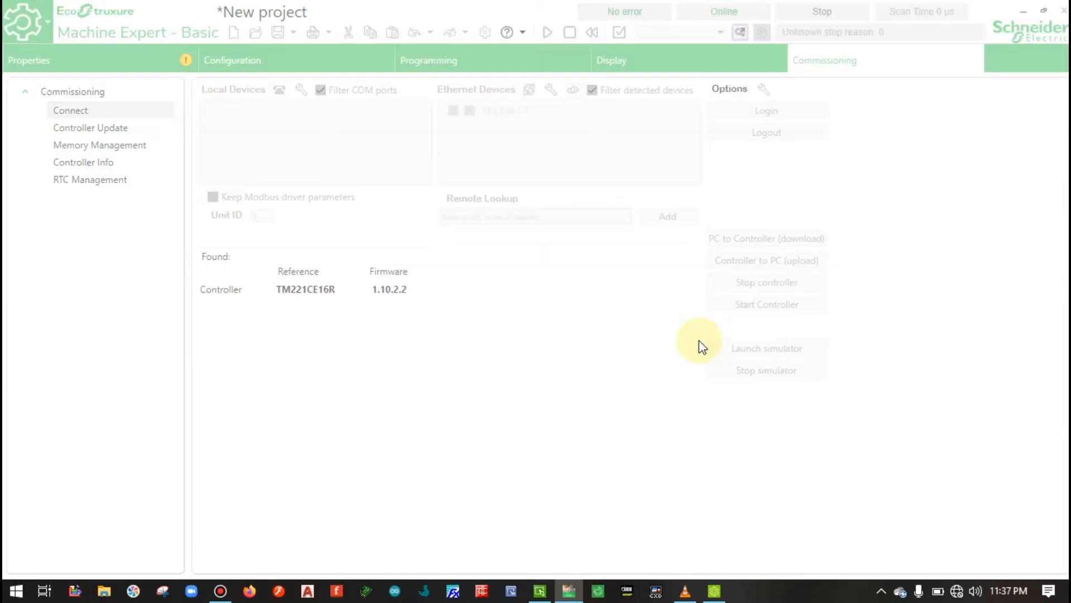
click(678, 340)
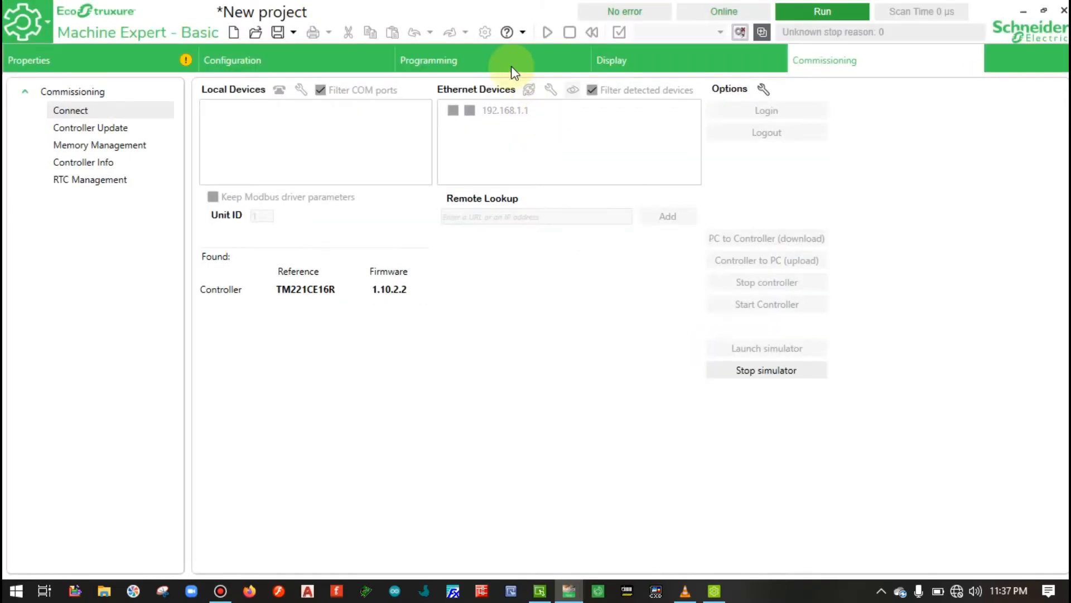
click(512, 63)
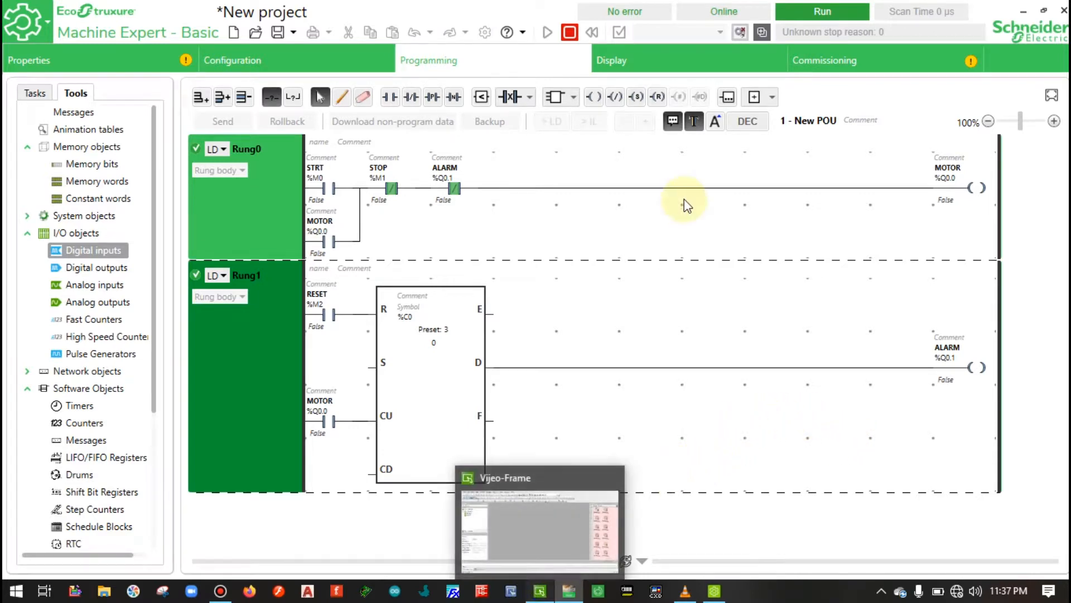
click(538, 592)
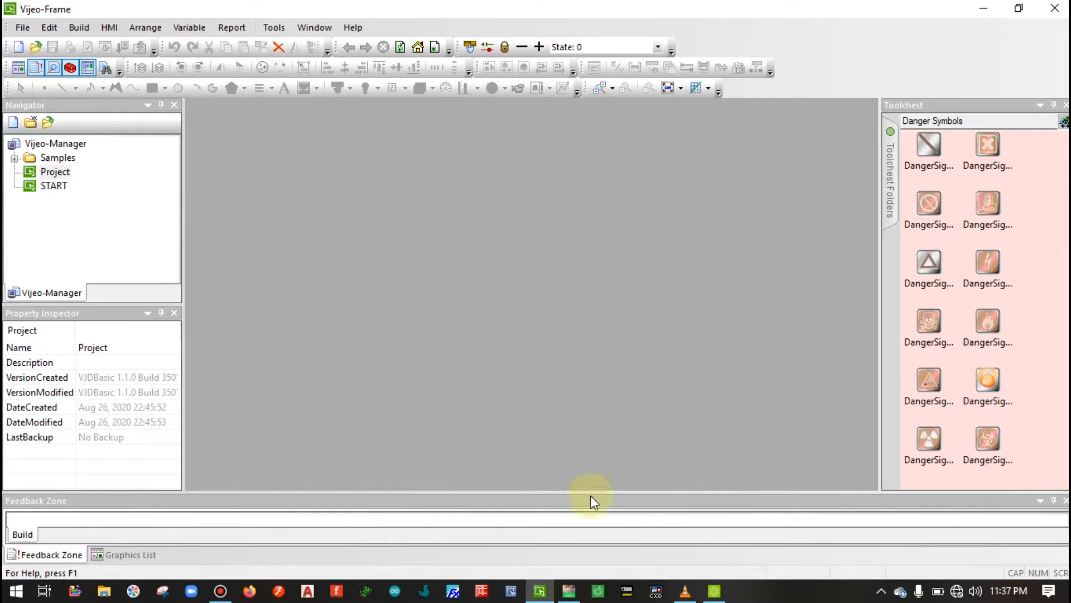
click(570, 590)
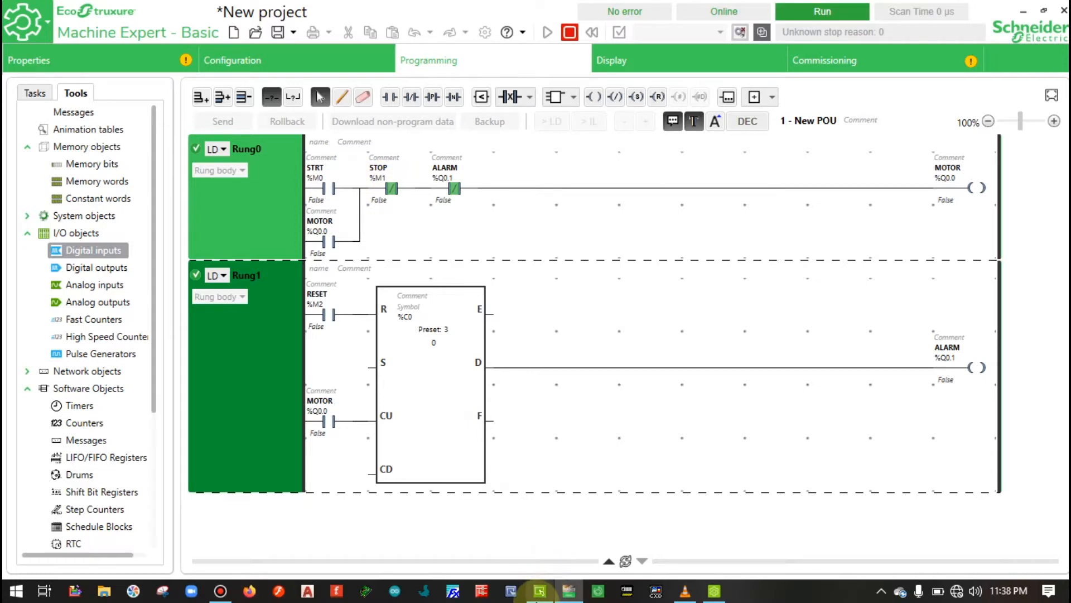
click(540, 591)
click(569, 590)
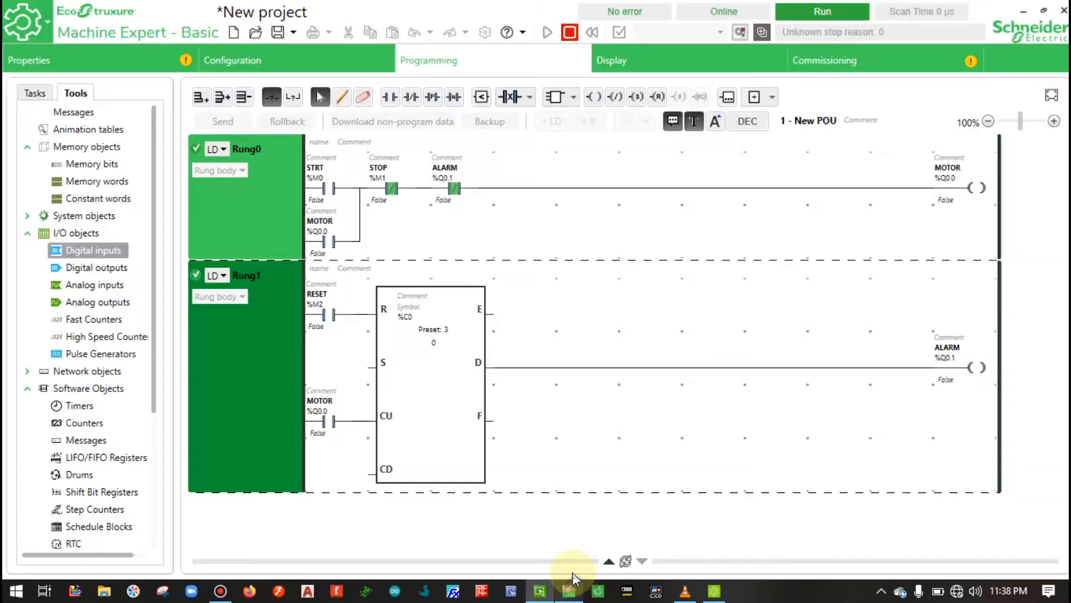
click(231, 63)
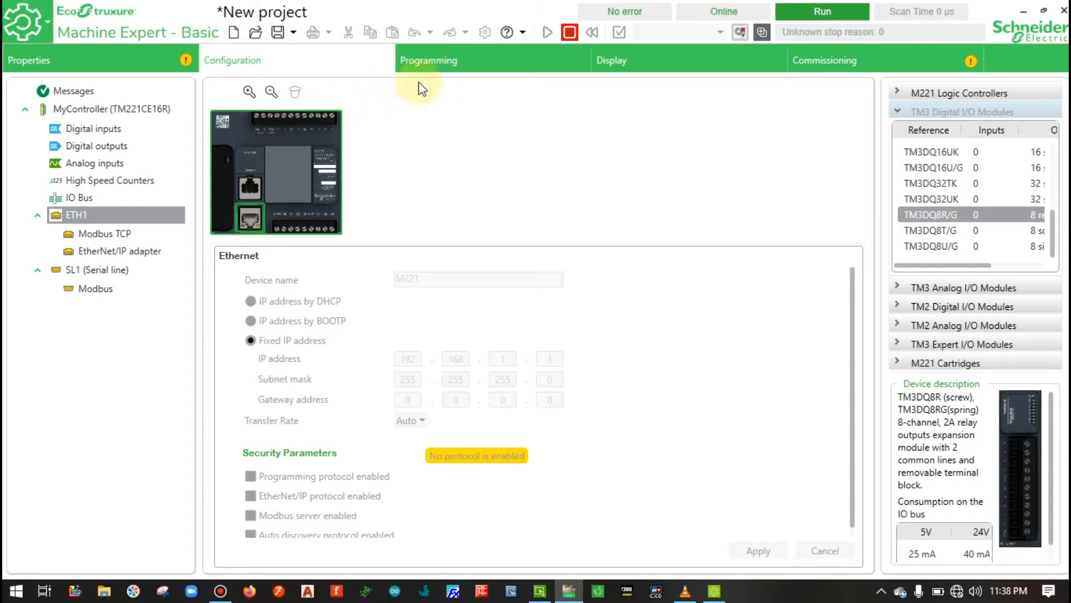
- Examine the addresses of the start, stop and reset contacts and the motor coil in the online ladder program
click(440, 63)
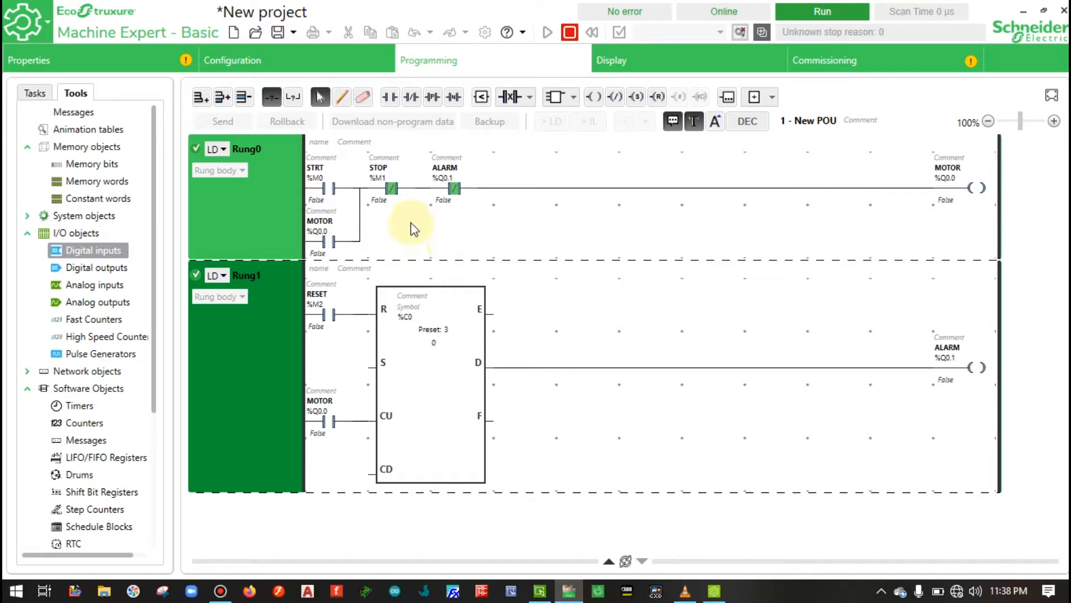
mouse_move(394, 186)
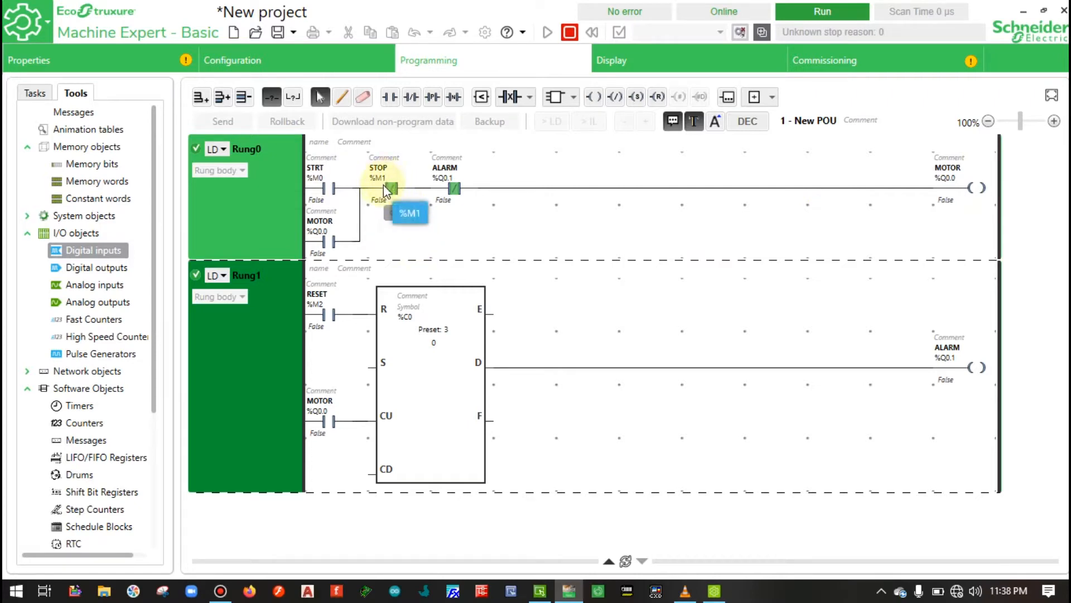
click(320, 347)
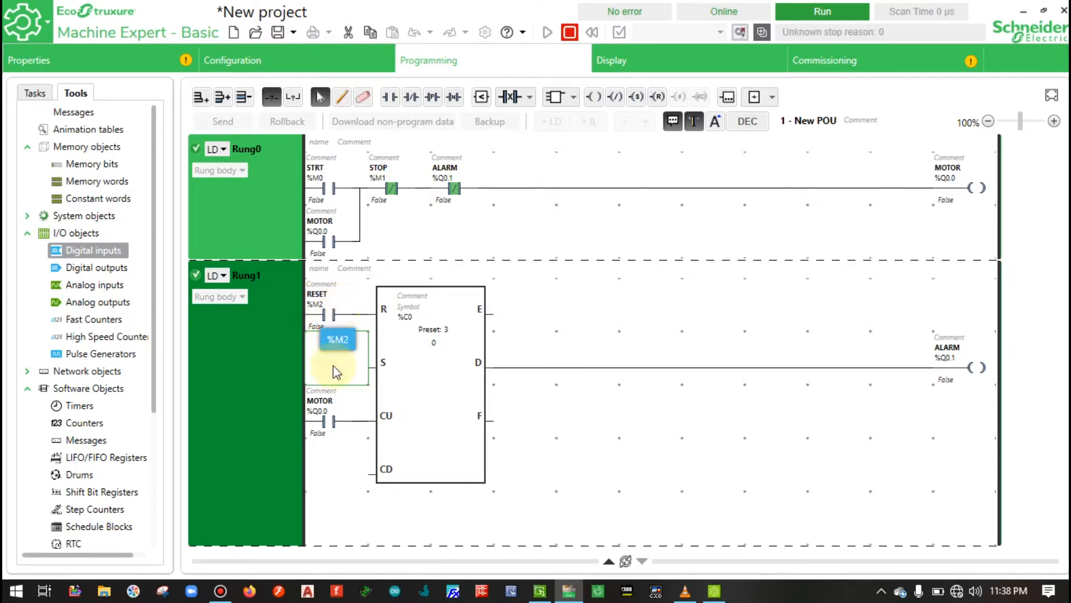
click(414, 232)
mouse_move(938, 200)
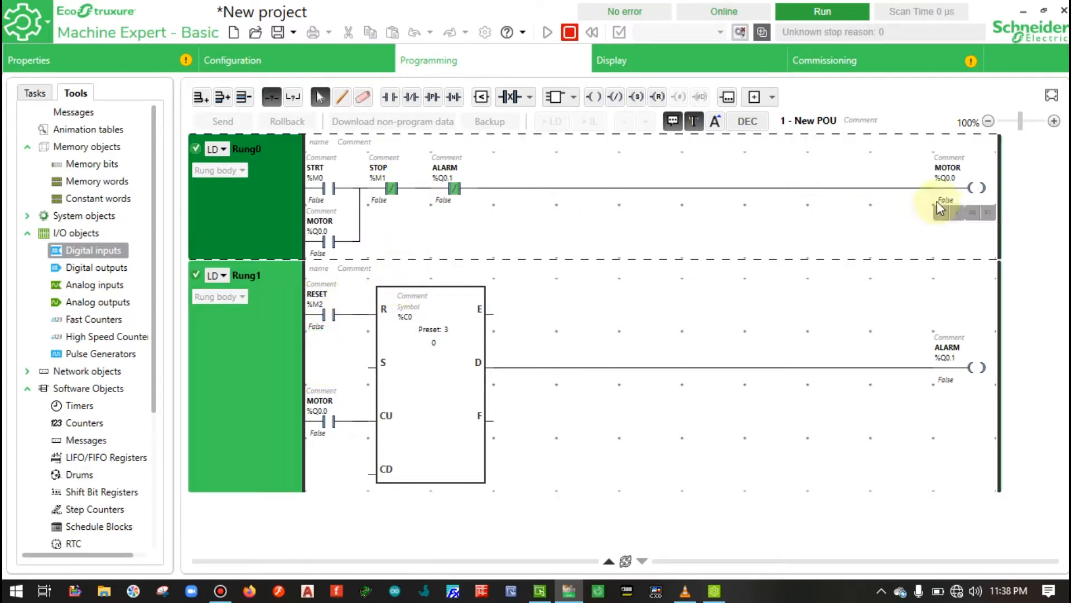
click(289, 65)
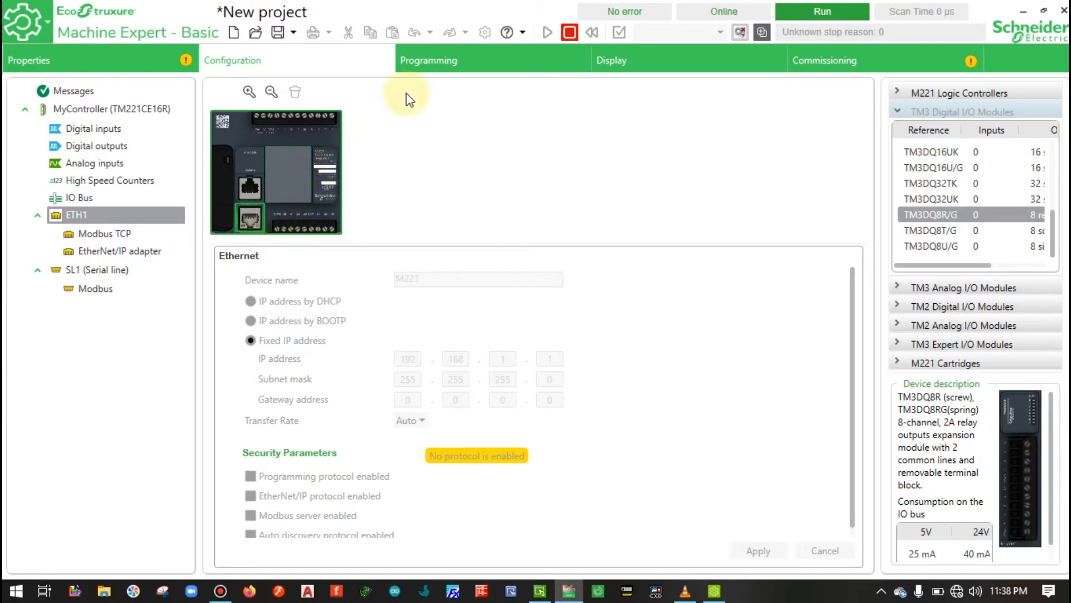
click(432, 61)
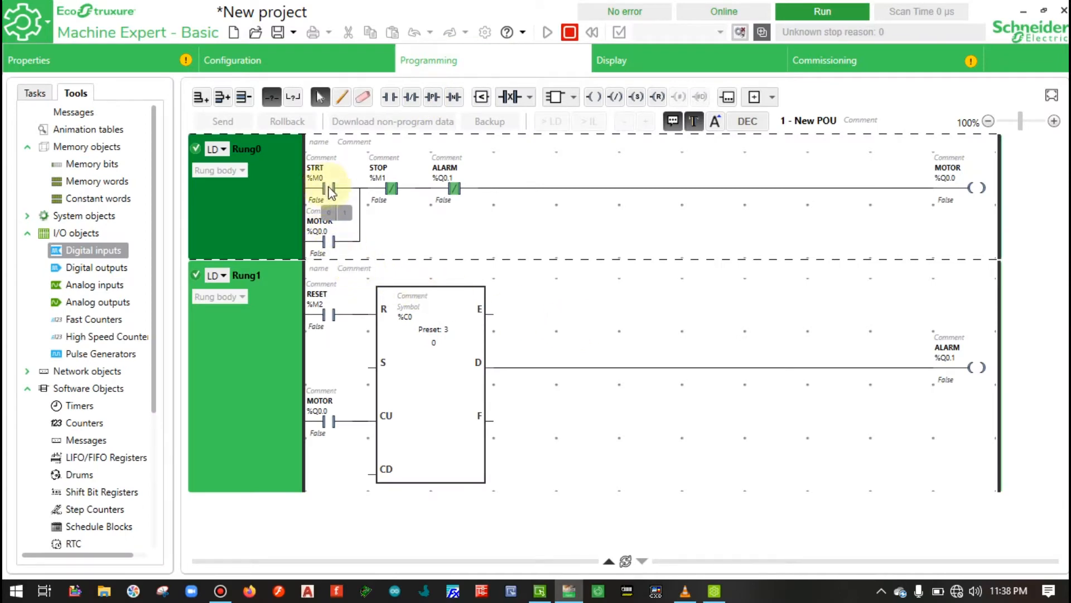
- Set the STRT contact %M0 to 1 and back to 0, and pulse the STOP contact %M1 the same way
click(344, 215)
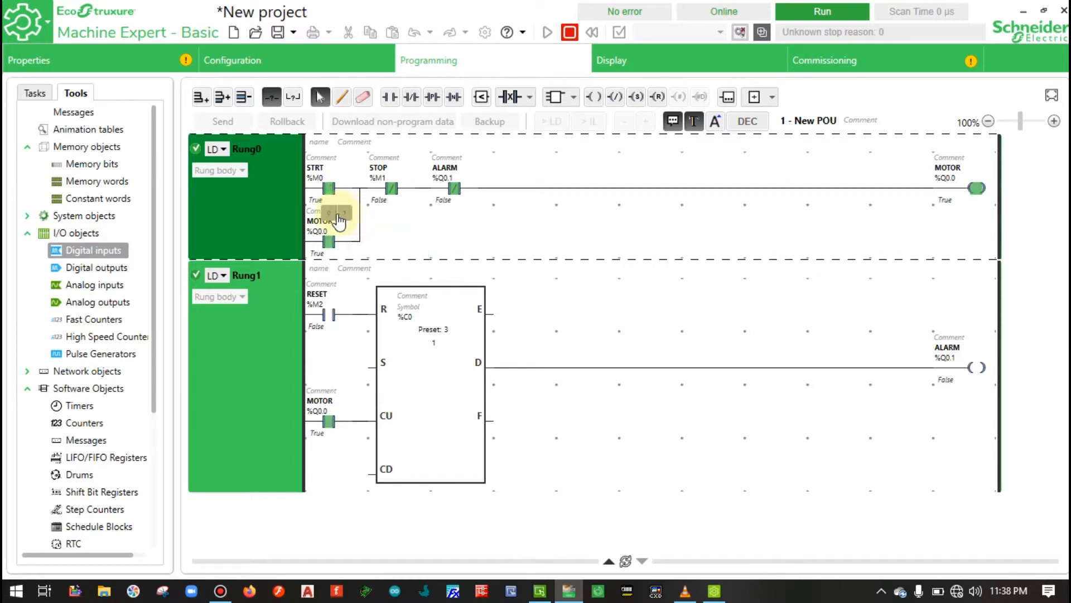
click(333, 214)
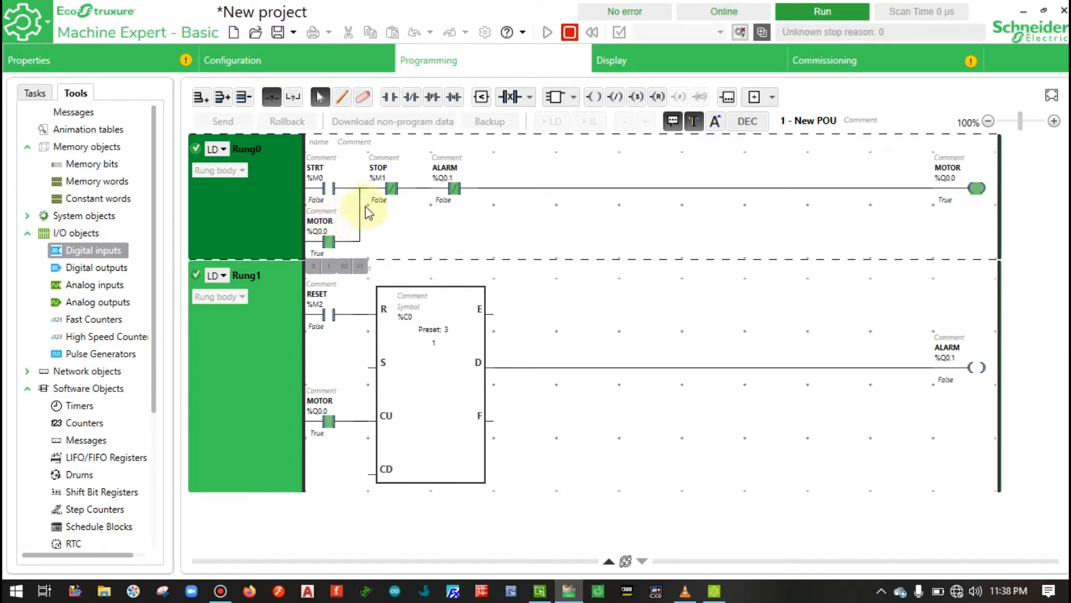
mouse_move(420, 350)
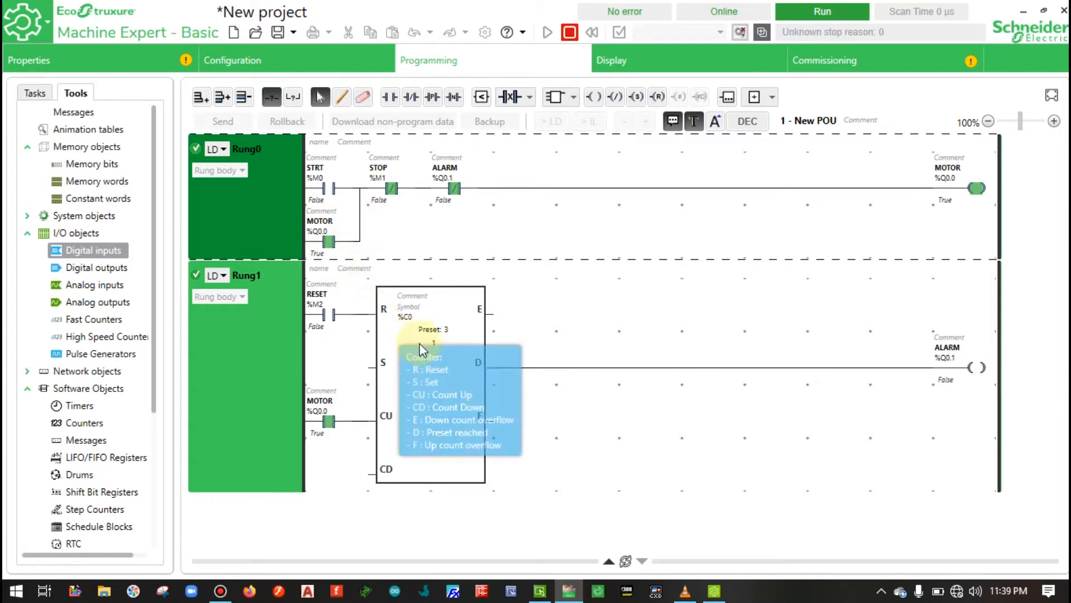
mouse_move(333, 196)
mouse_move(401, 218)
click(403, 214)
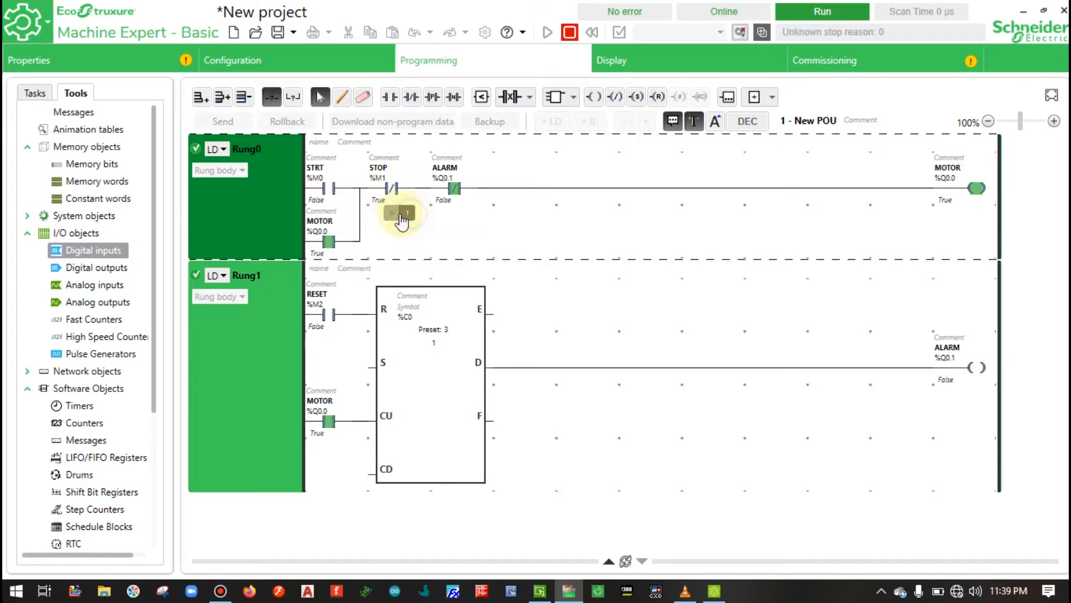
click(393, 214)
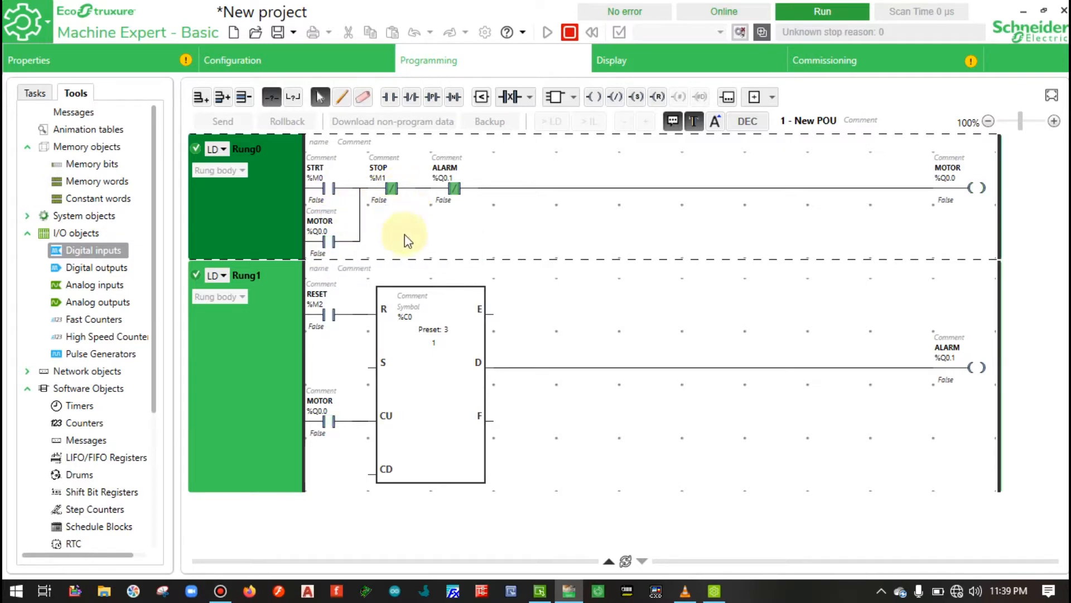
- Run a second motor start-stop cycle by pulsing %M0 and %M1 to 1 and back to 0
mouse_move(346, 219)
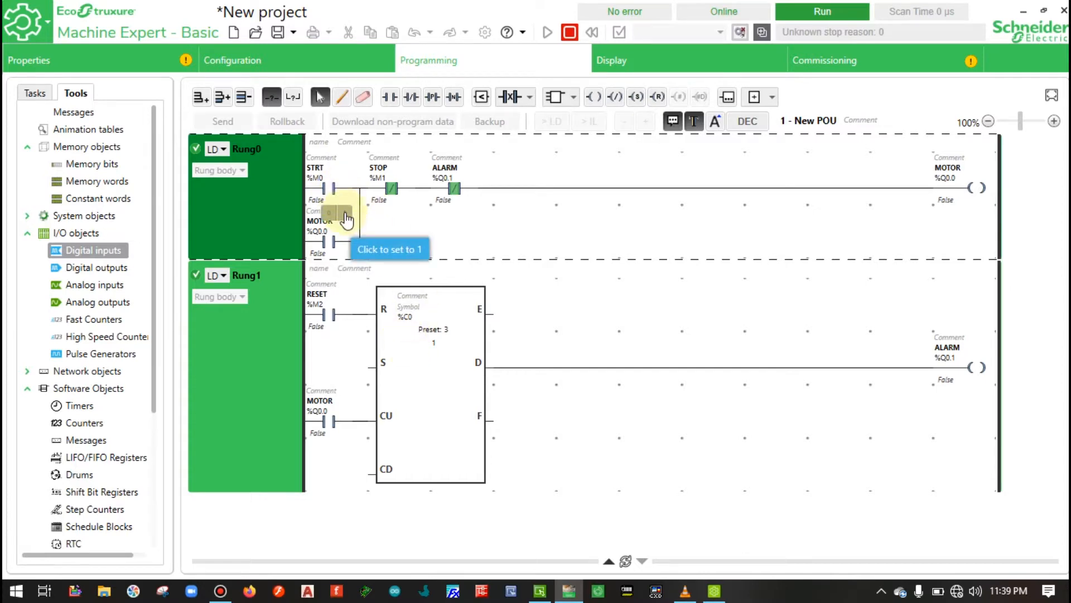
click(346, 216)
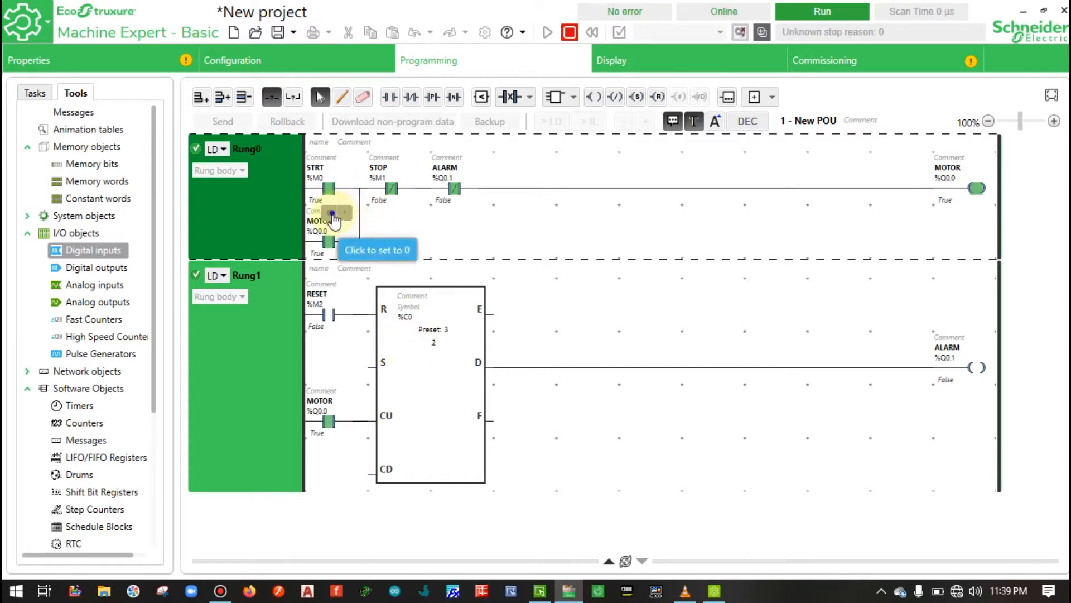
click(330, 213)
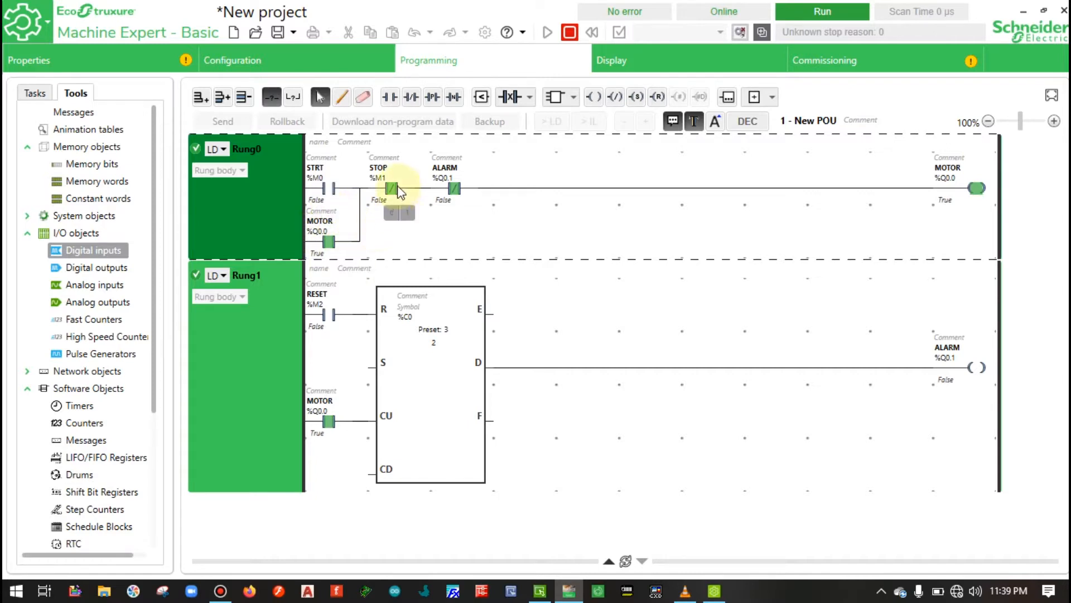
click(406, 216)
click(393, 215)
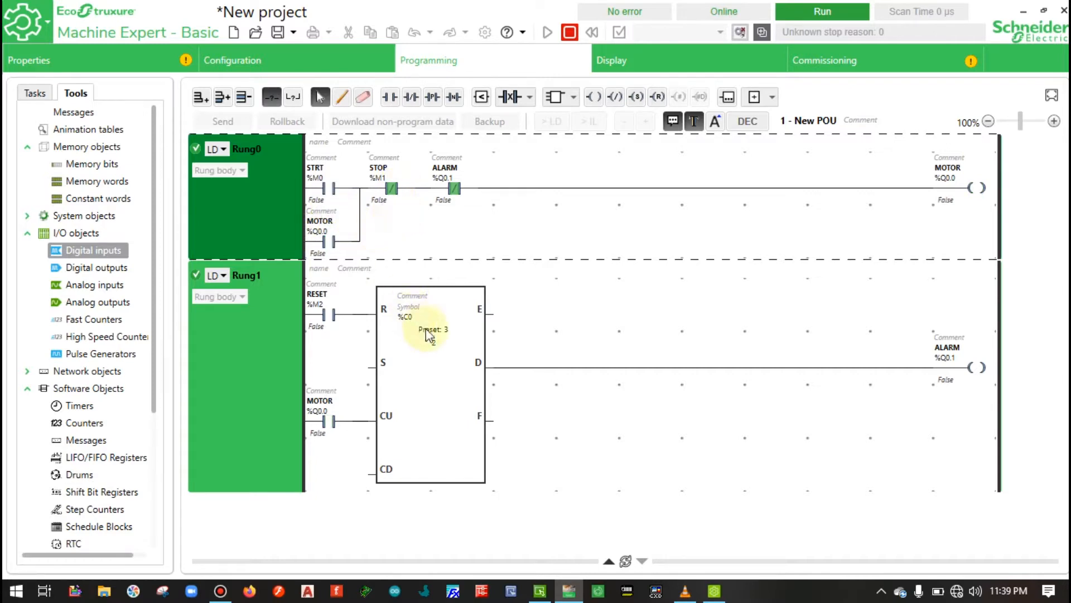
- Pulse the STRT contact %M0 a third time and check counter %C0 and the ALARM output %Q0.1
mouse_move(349, 219)
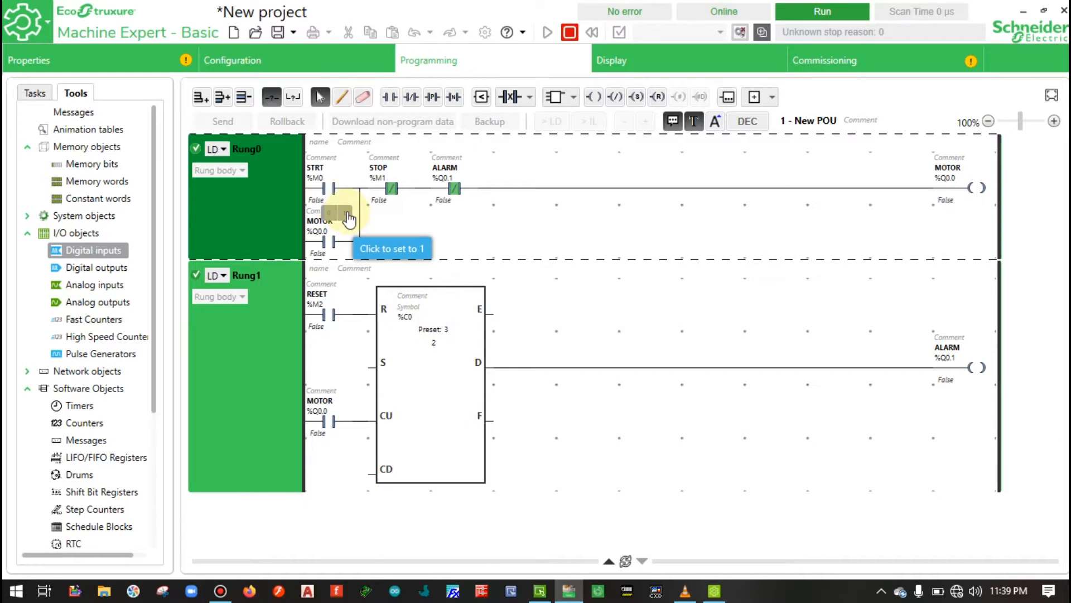
click(346, 212)
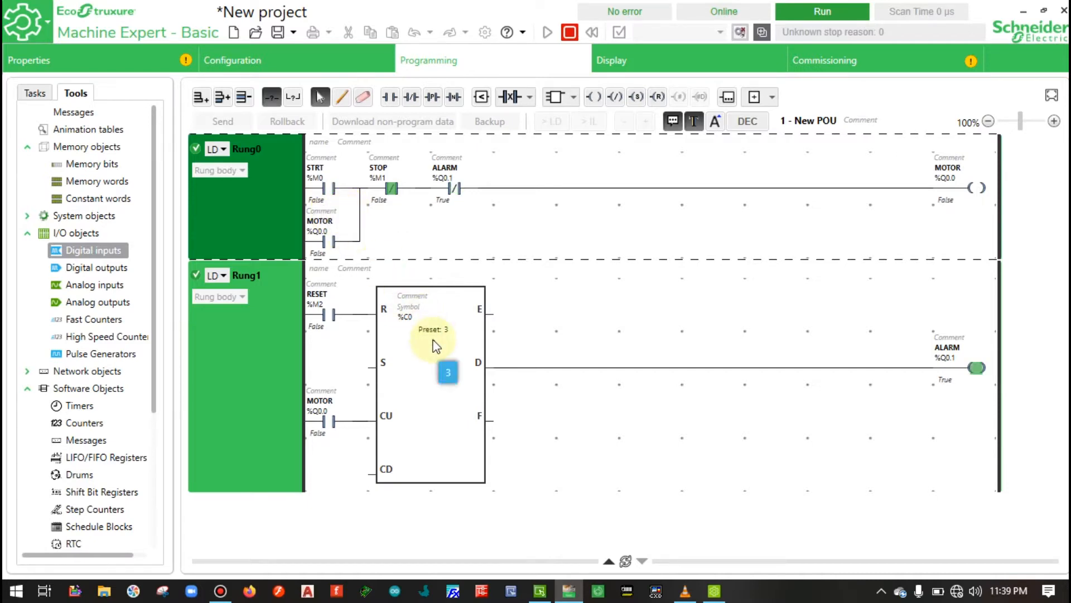
mouse_move(972, 379)
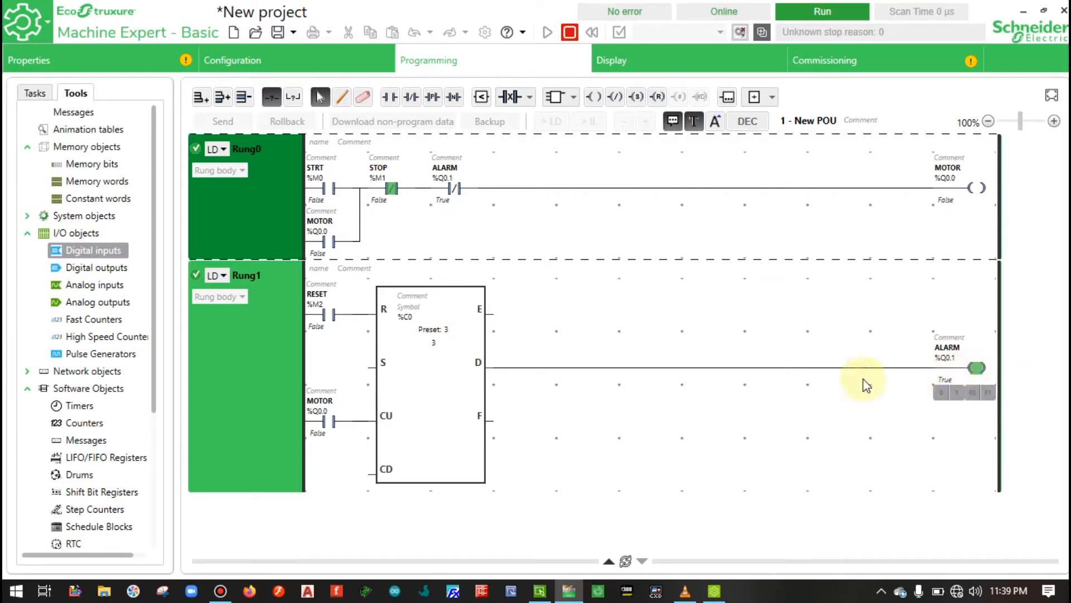
mouse_move(450, 191)
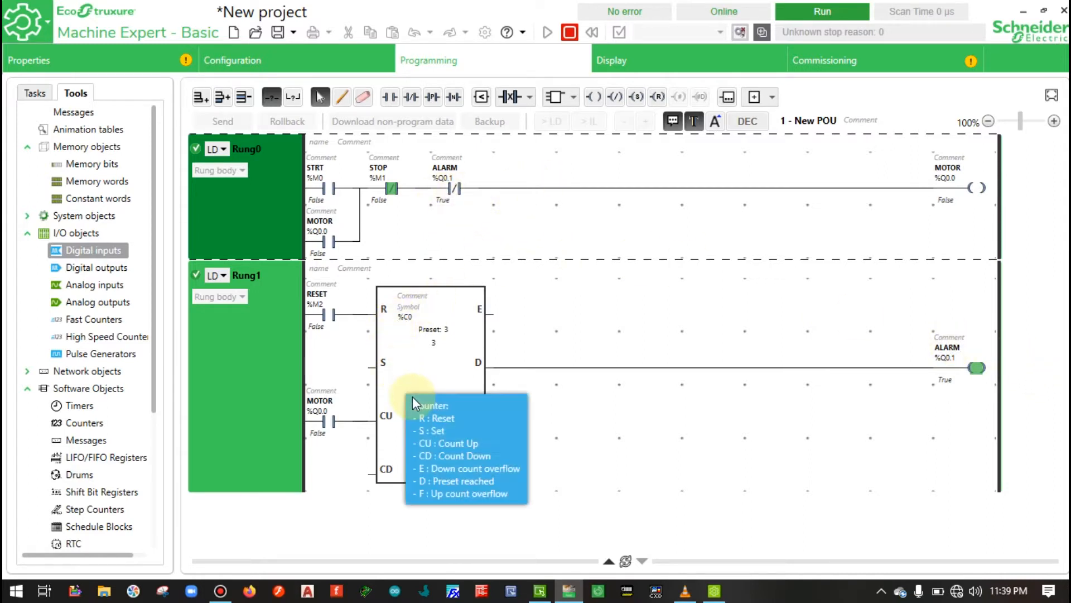
- Reset counter %C0 by pulsing the RESET contact %M2, and restart the motor by pulsing %M0
mouse_move(338, 325)
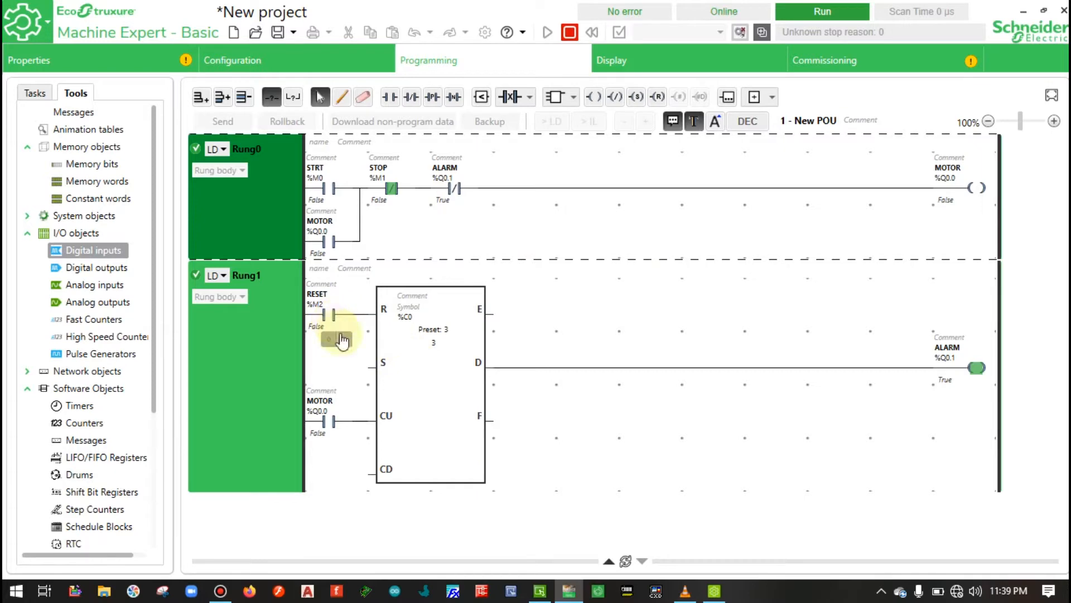
click(346, 339)
click(329, 339)
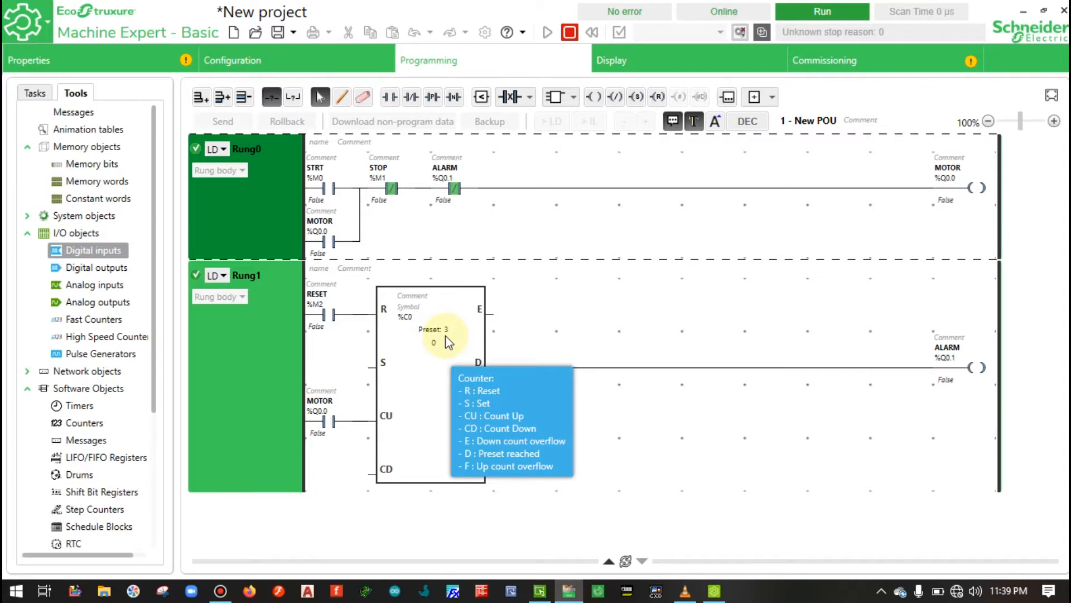
click(344, 207)
click(329, 212)
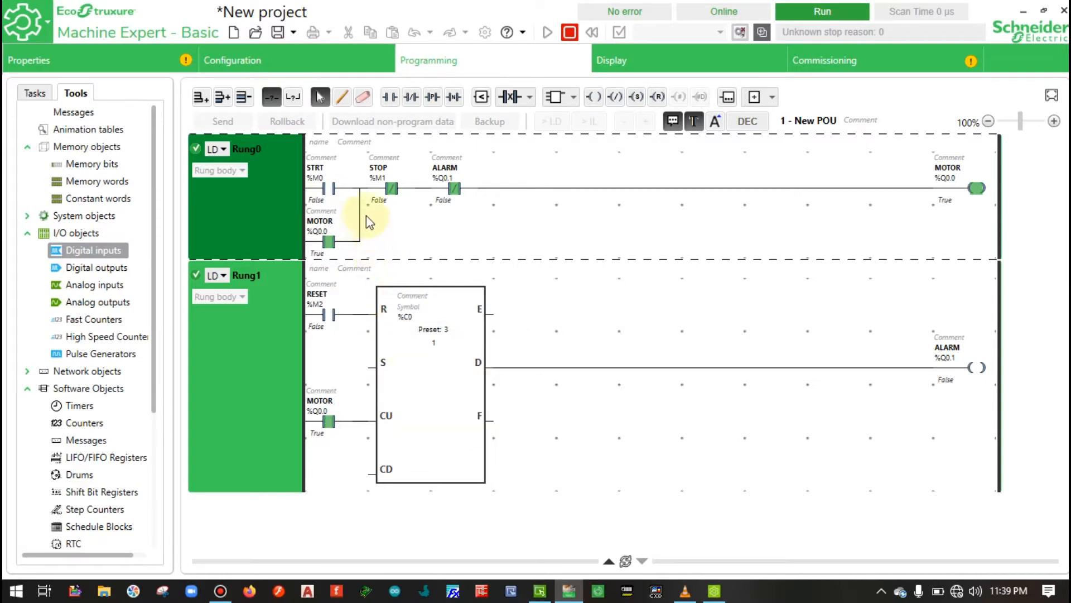
mouse_move(336, 214)
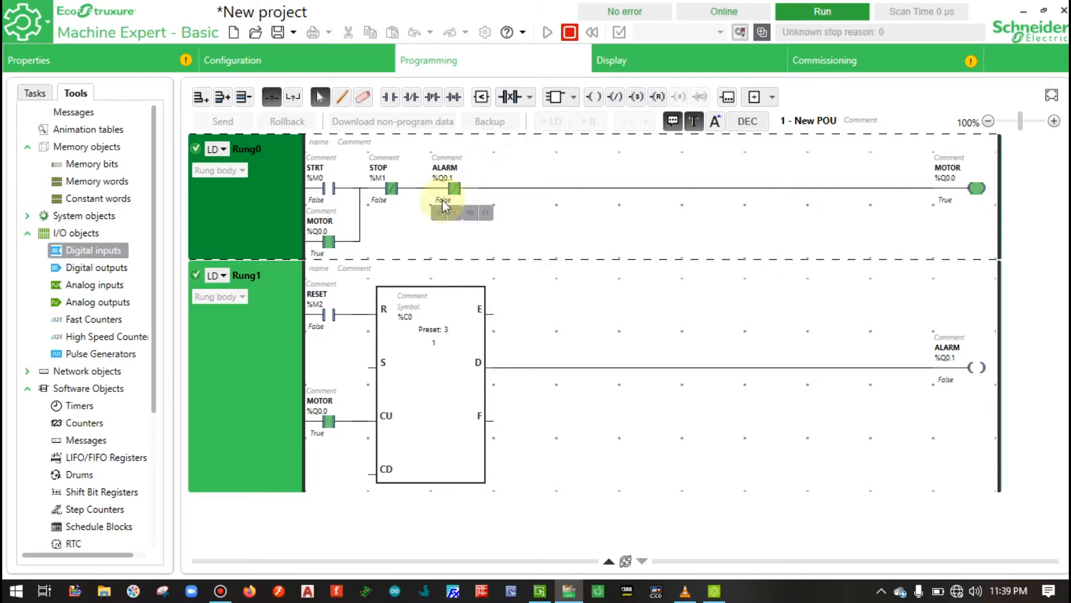
- Stop the simulator and set the preset of counter %C0 in Rung1 to 4
click(815, 66)
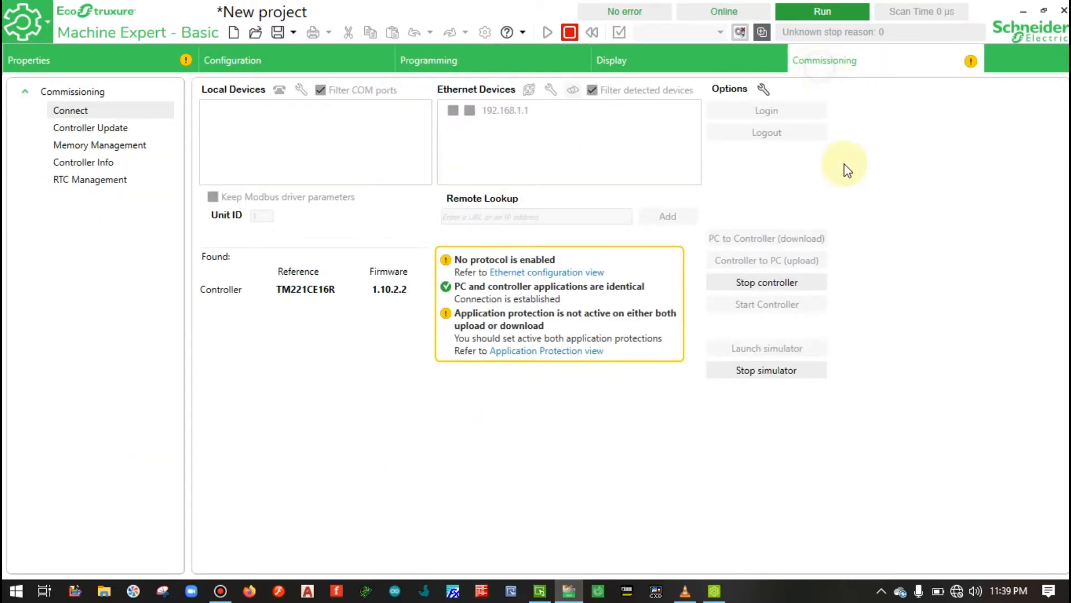
click(781, 369)
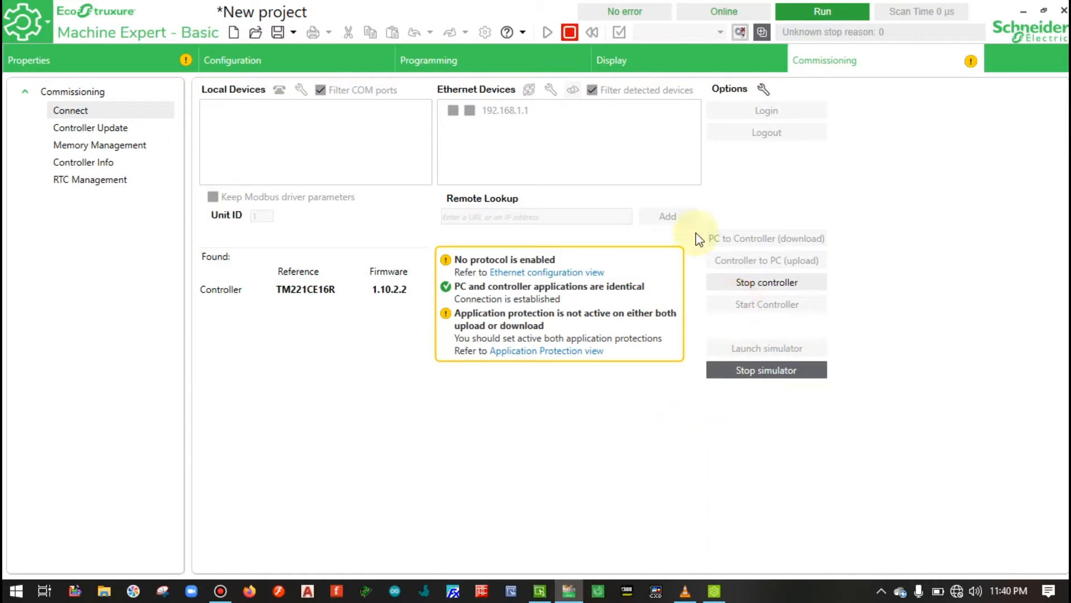
click(511, 59)
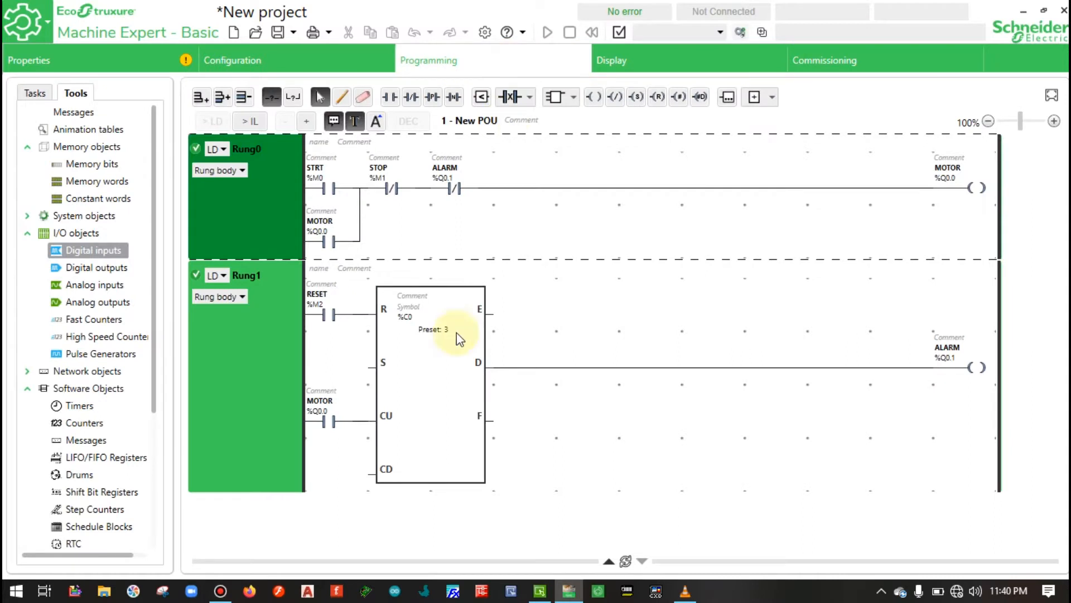
click(441, 332)
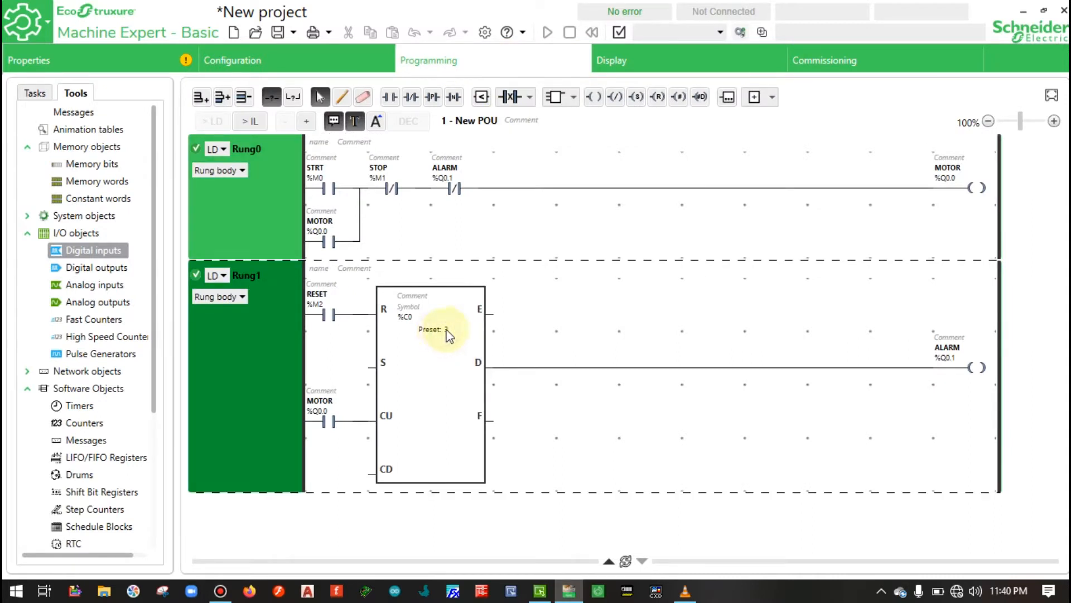
click(539, 325)
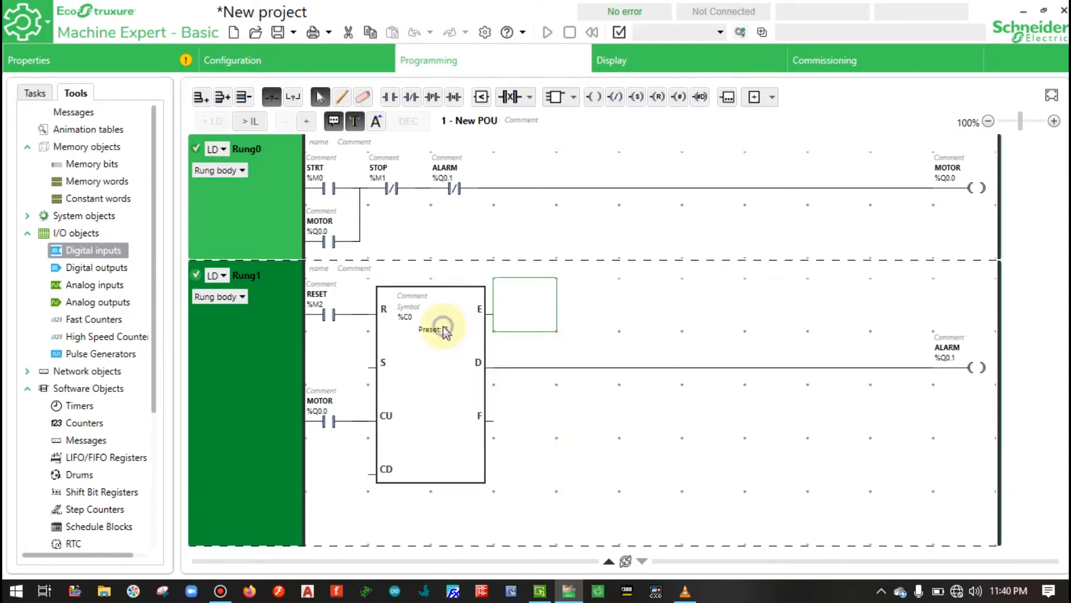
click(445, 331)
double_click(541, 297)
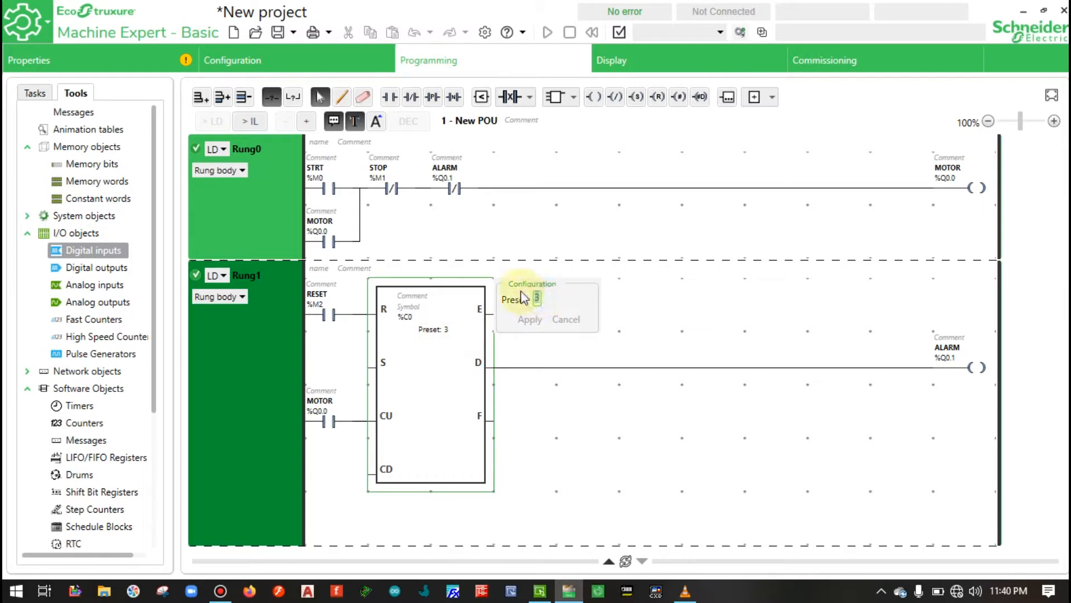
click(528, 320)
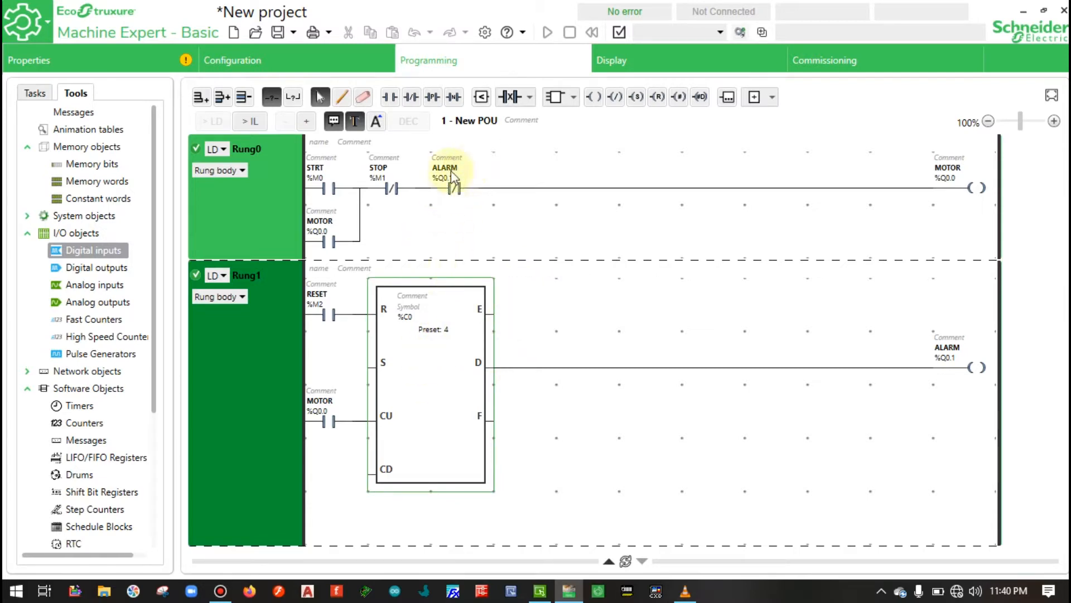
- Relaunch the simulator, start the simulated controller with confirmation, and return to the online ladder program
click(875, 63)
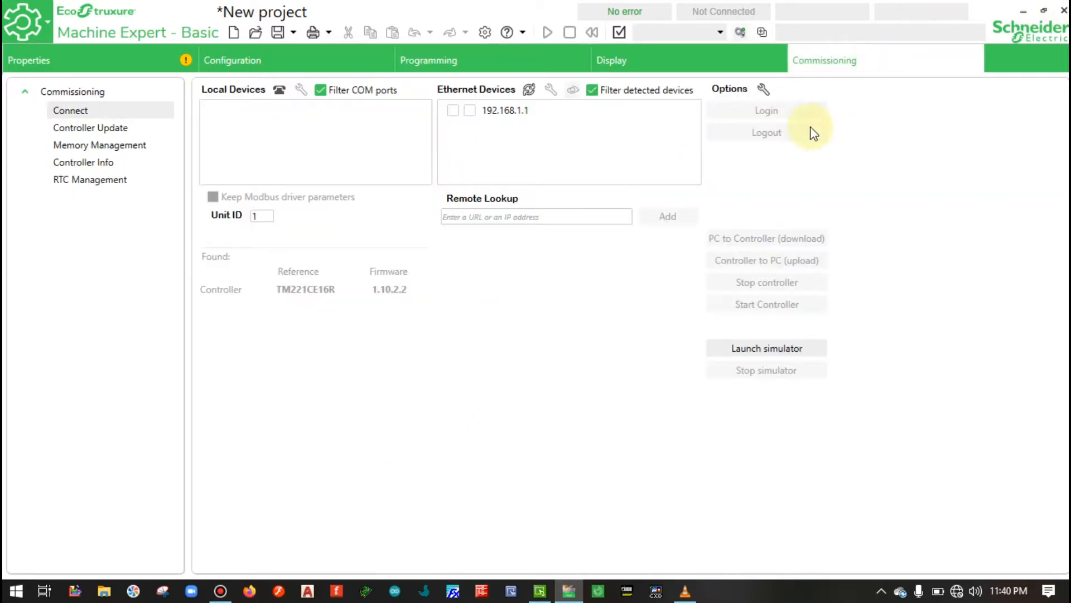
click(458, 50)
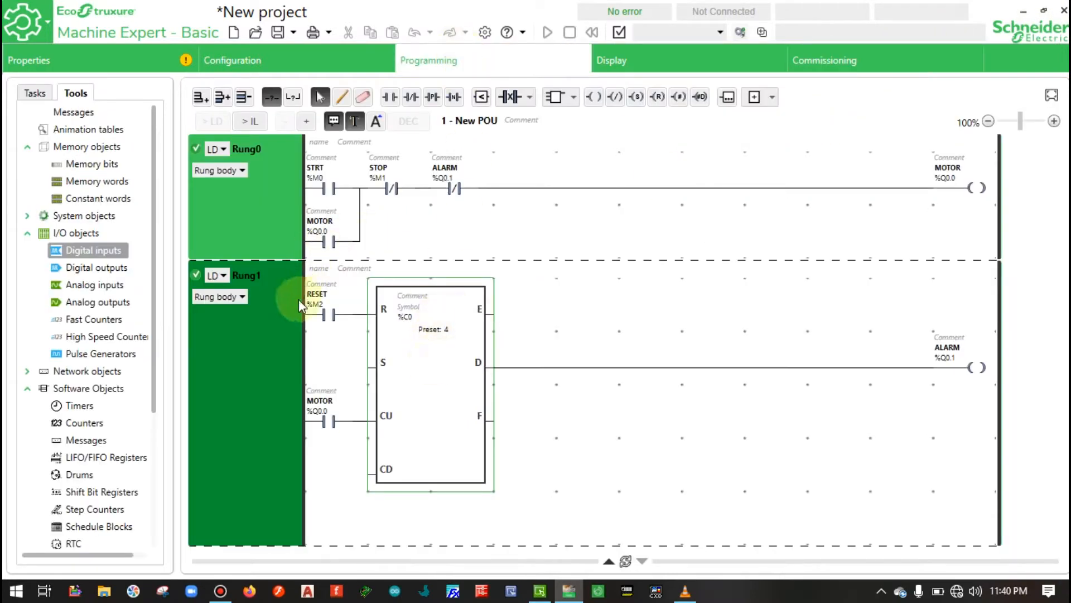
click(877, 64)
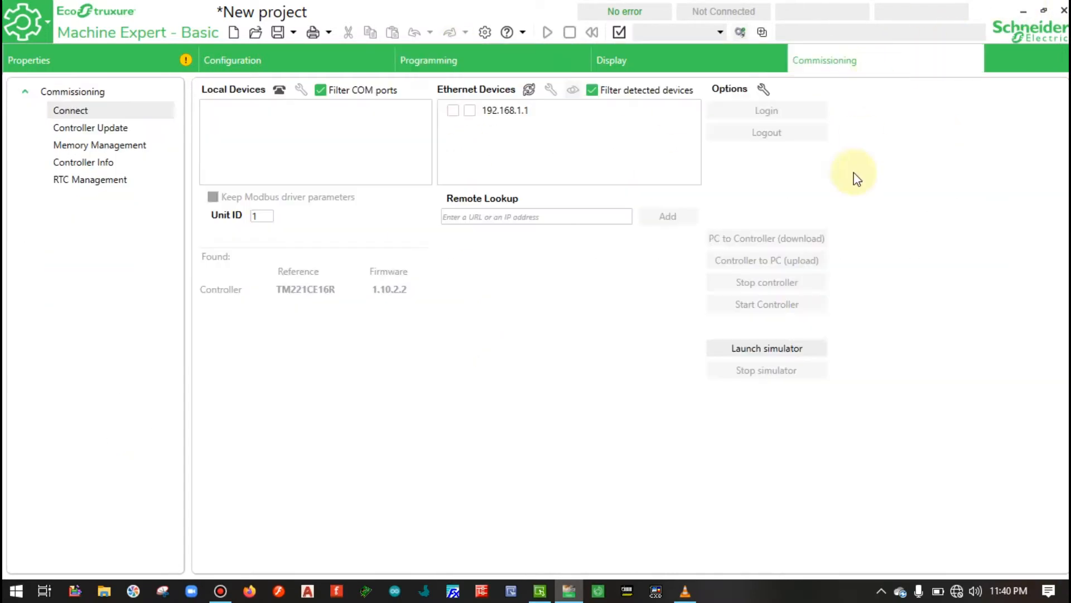
click(780, 349)
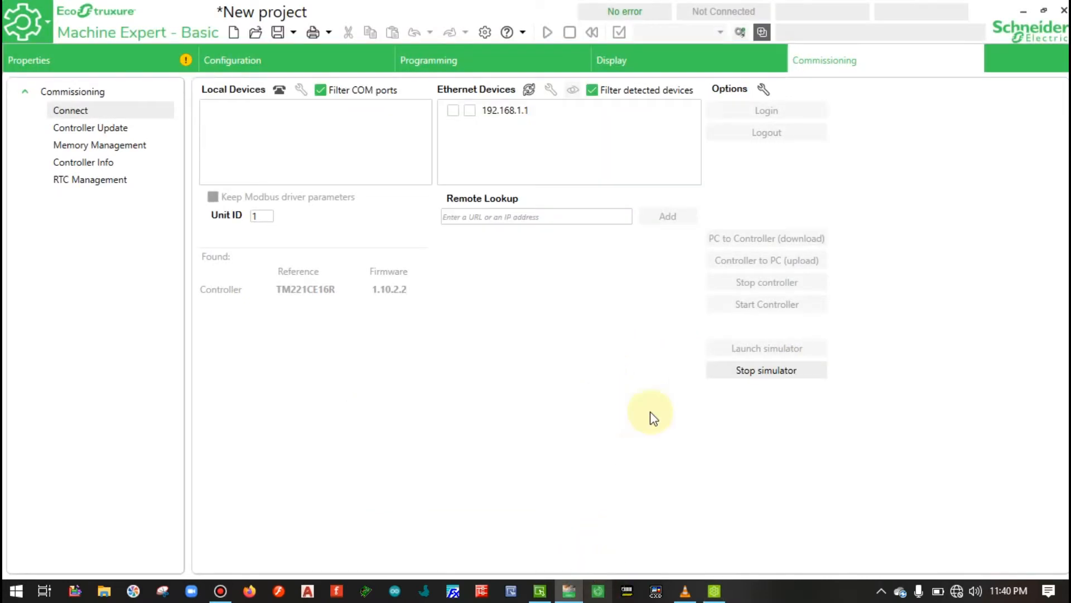
click(769, 305)
click(651, 338)
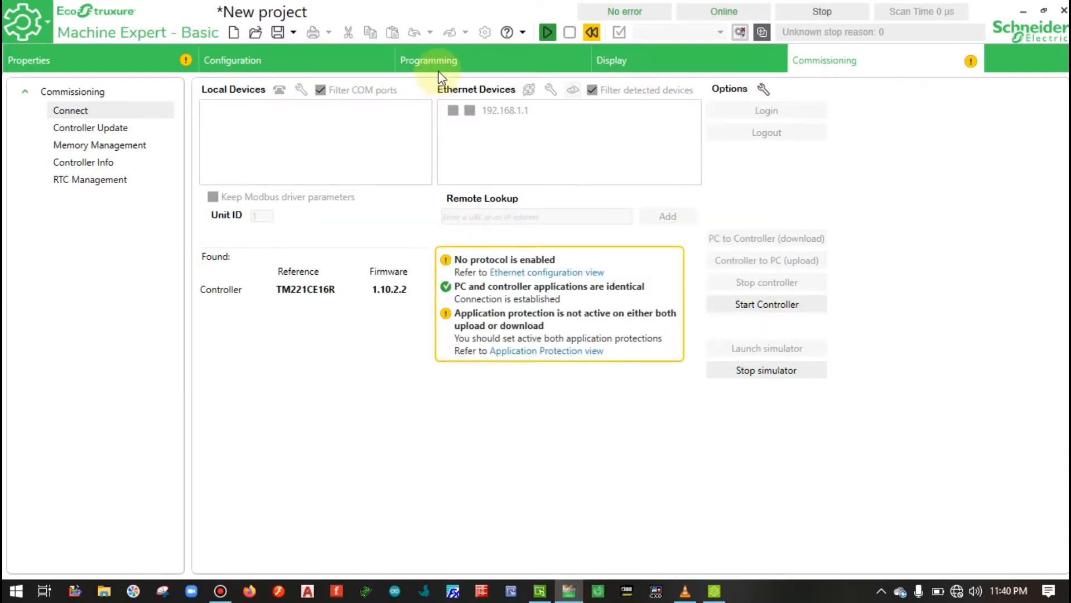
click(452, 66)
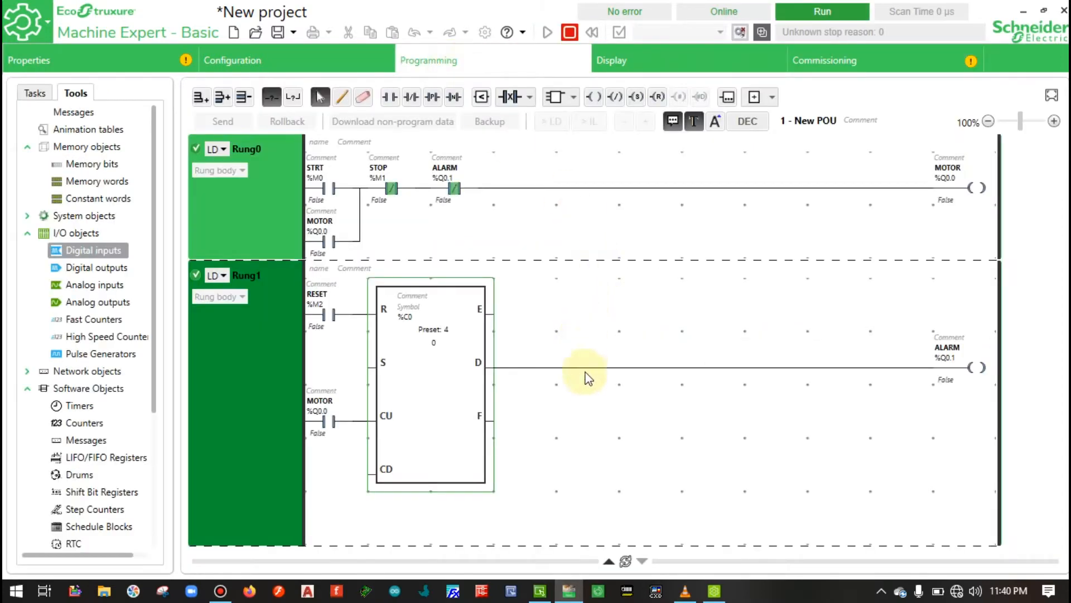
- Switch to Vijeo Designer Basic and start a new single-target project named "alarm motor"
click(539, 590)
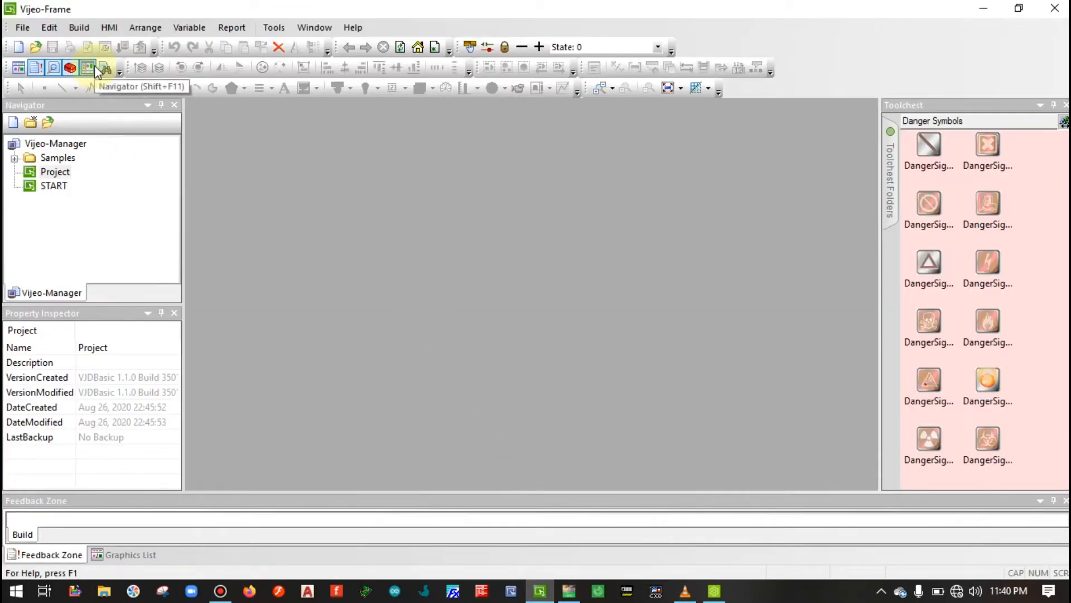
click(17, 49)
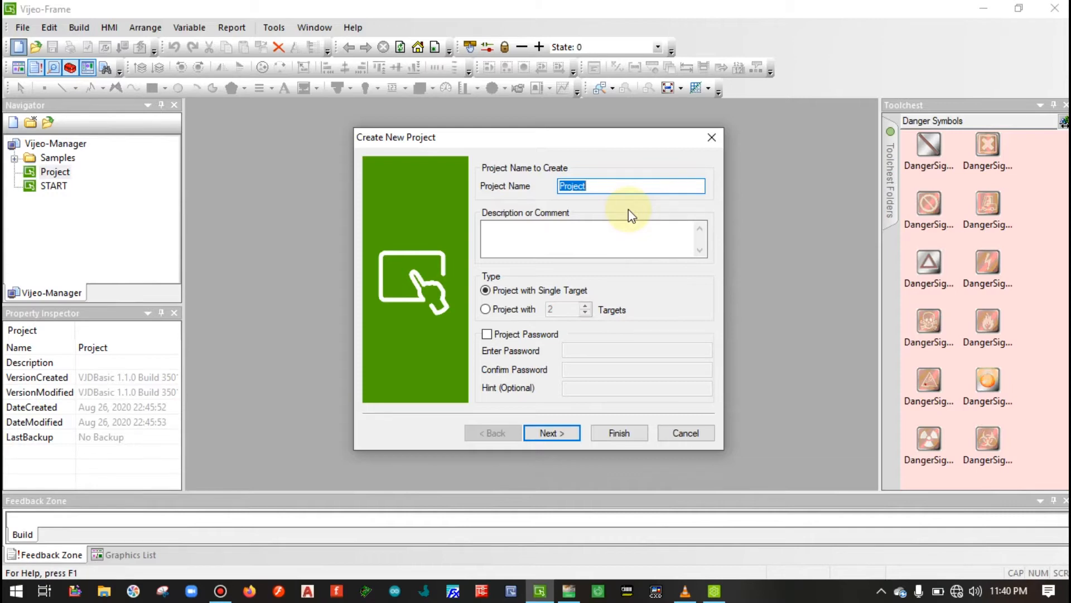
text(alam)
drag(592, 138, 601, 126)
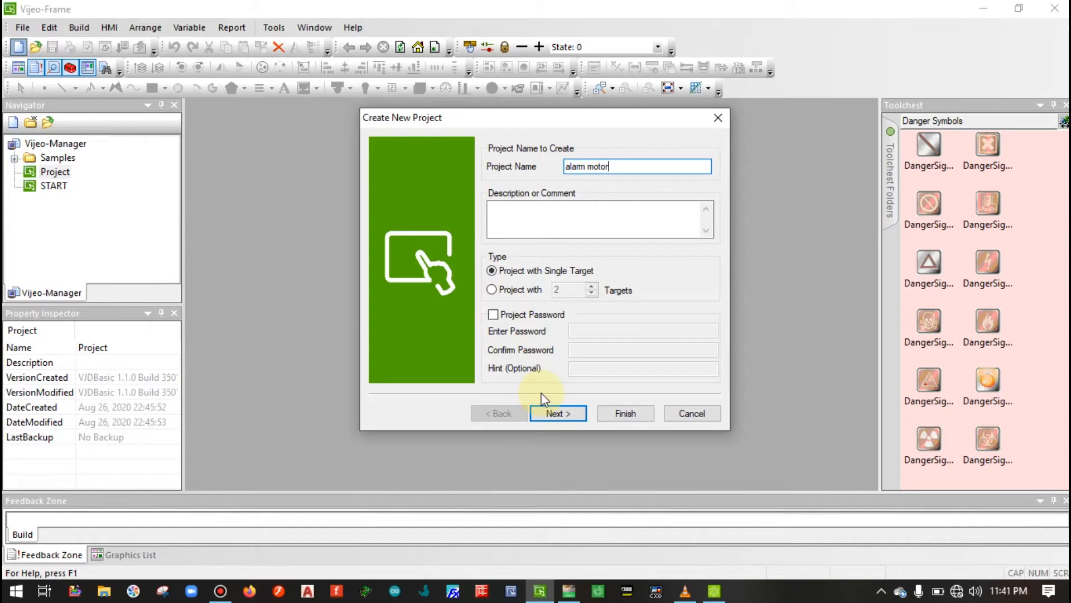
- Continue to the new project's target settings and keep HMIGXU Series as the target type
click(553, 415)
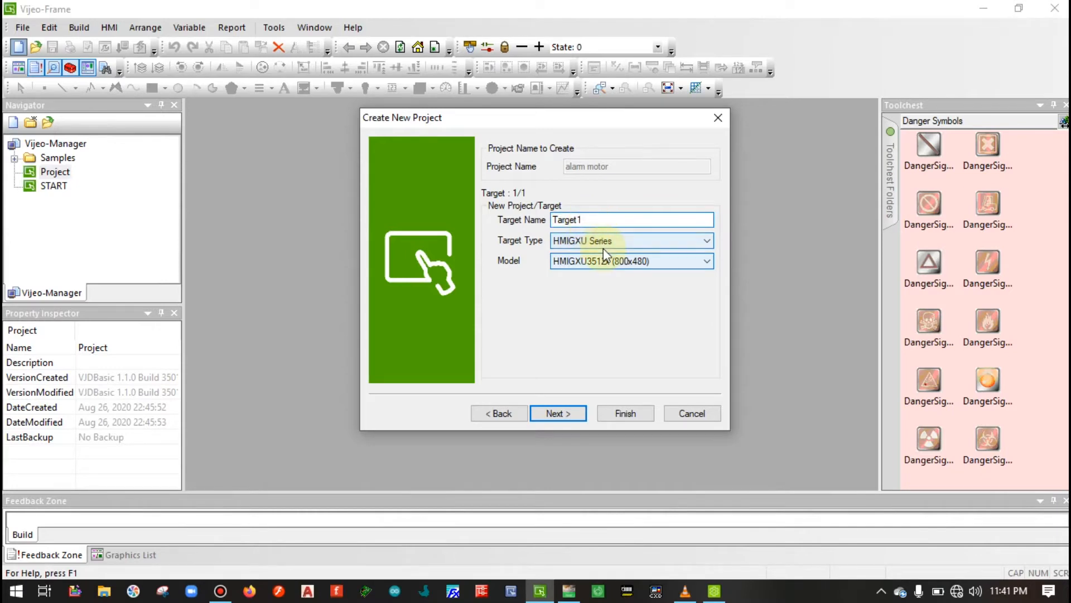
click(604, 245)
click(605, 244)
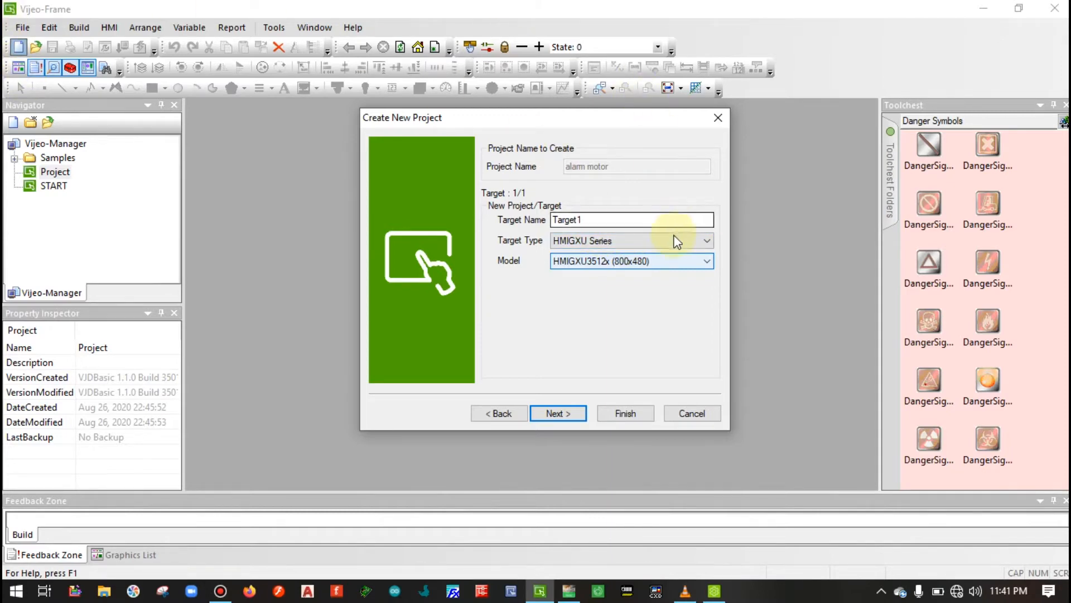
- Keep HMIGXU Series as the target type, choose model HMIGXU3512x (800x480), and continue to the target's network setup
click(607, 241)
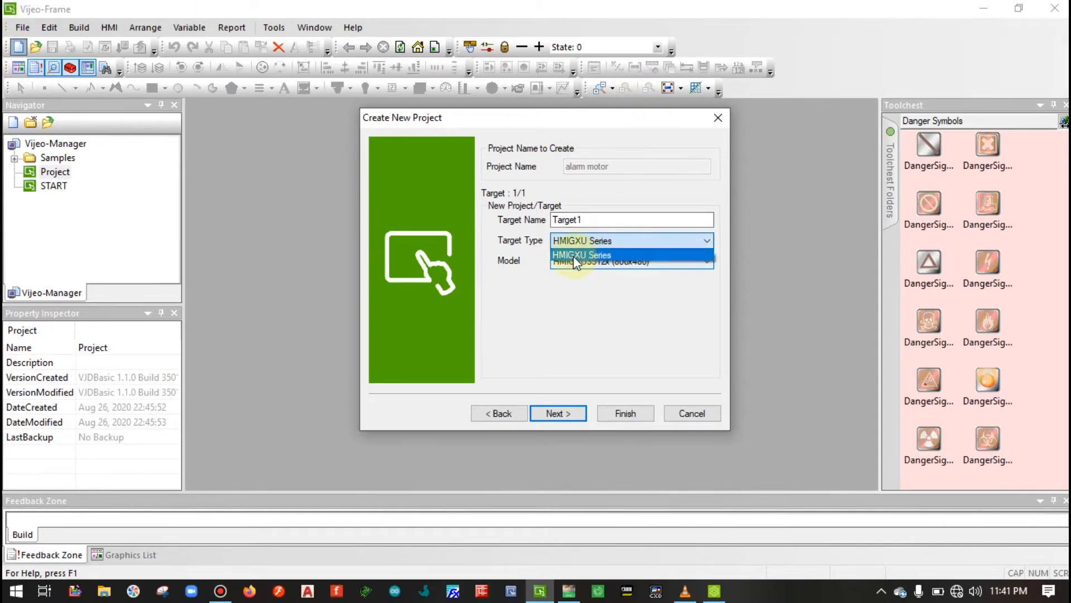
click(591, 255)
click(605, 263)
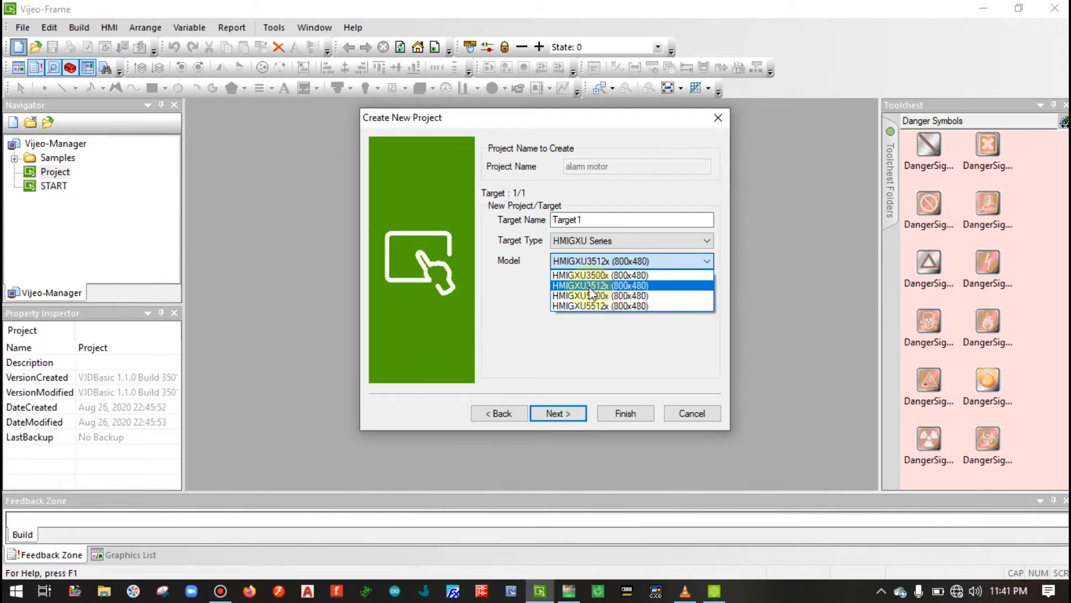
click(644, 286)
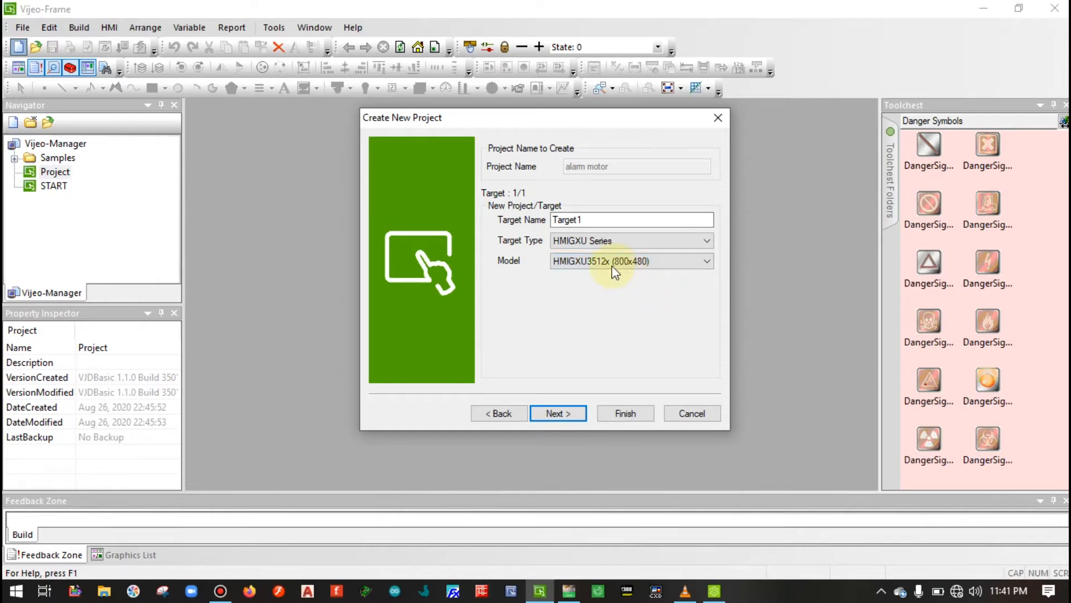
click(558, 412)
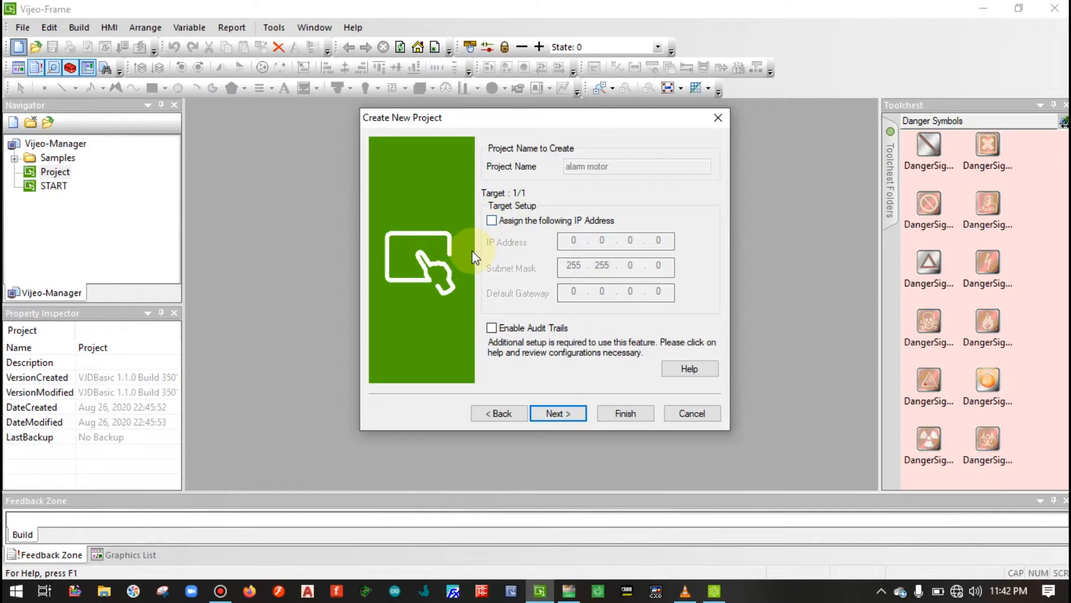
- Assign the target IP address 192.168.1.3 with subnet mask 255.255.255.0 and continue to the equipment list
click(491, 220)
click(583, 241)
text(192.)
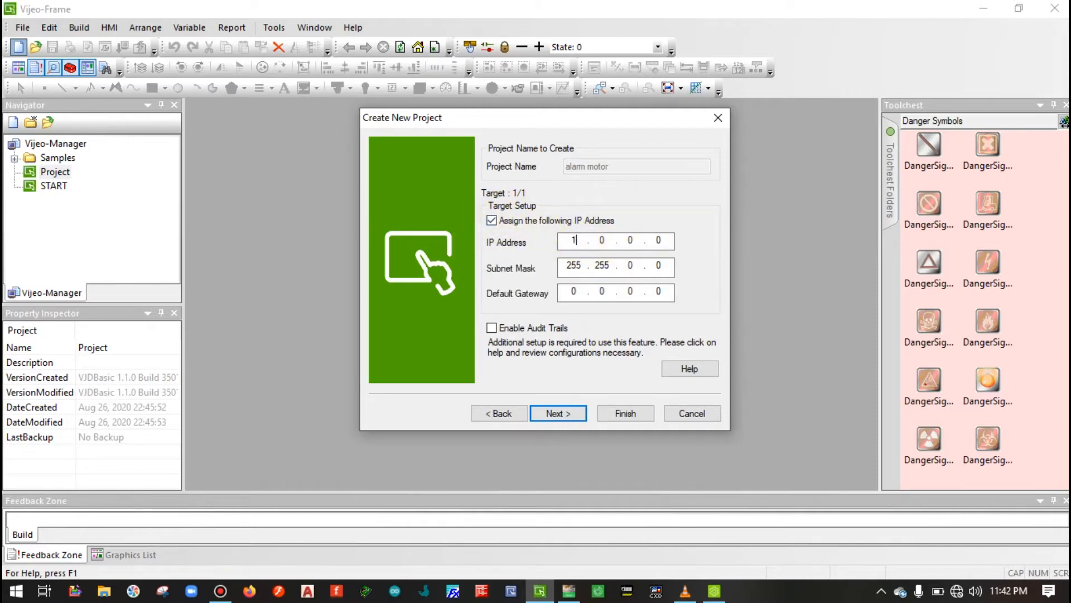
text(168.1)
drag(666, 242, 640, 232)
text(3)
double_click(631, 266)
text(255.)
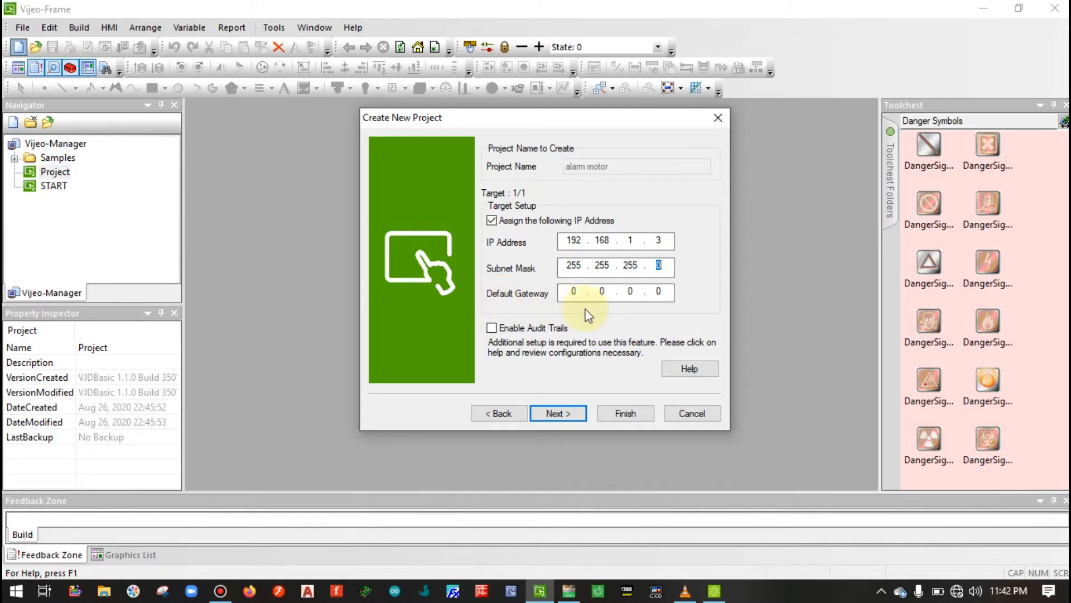
click(568, 412)
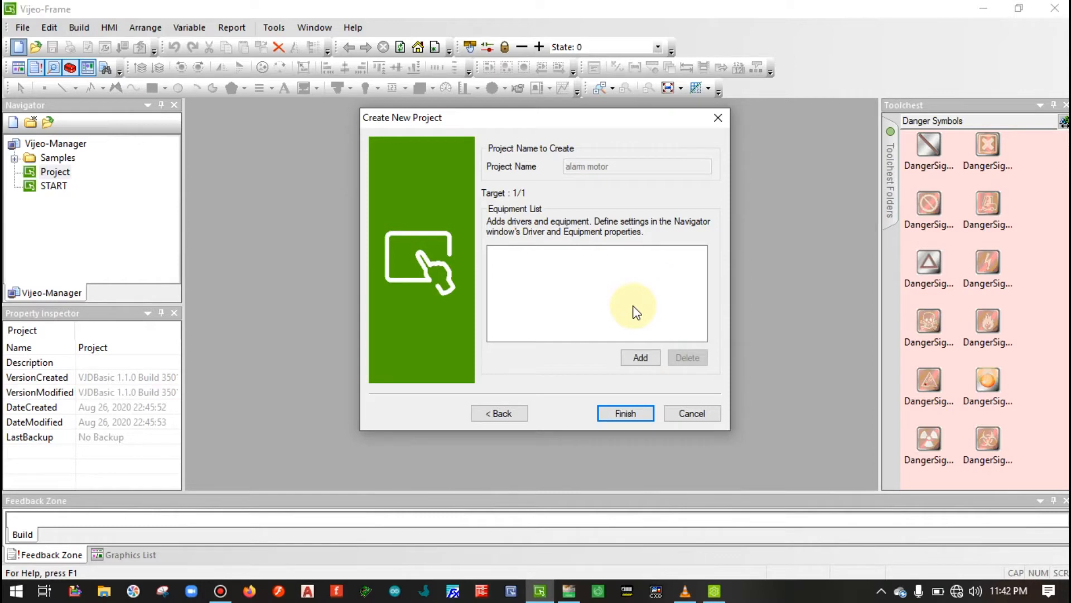
- Add the Schneider Electric Industries SAS Modbus TCP/IP driver with Modbus Equipment to the project's equipment list
click(648, 353)
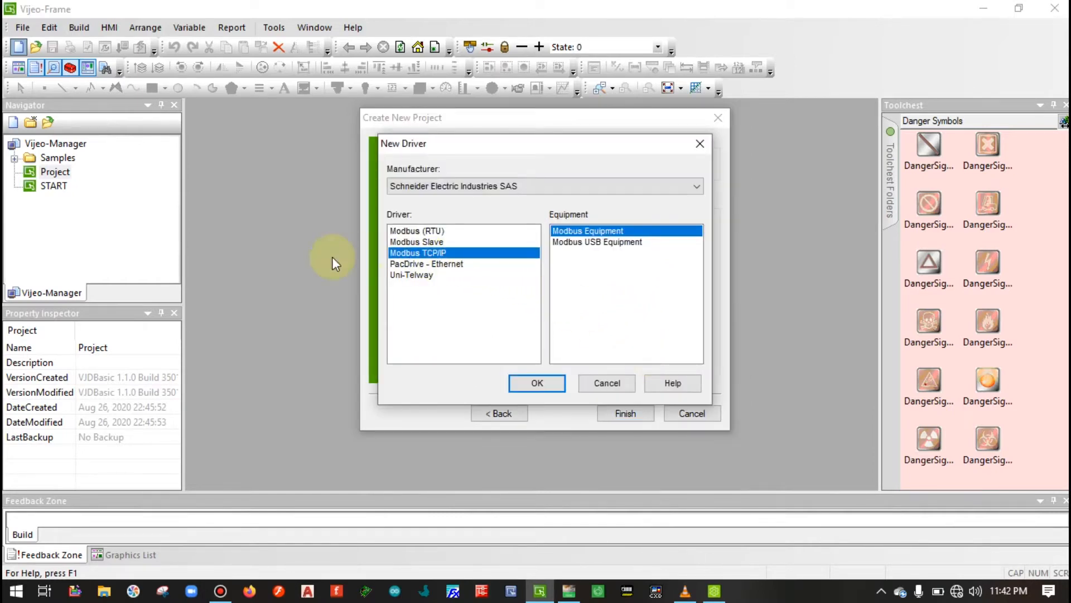
click(440, 187)
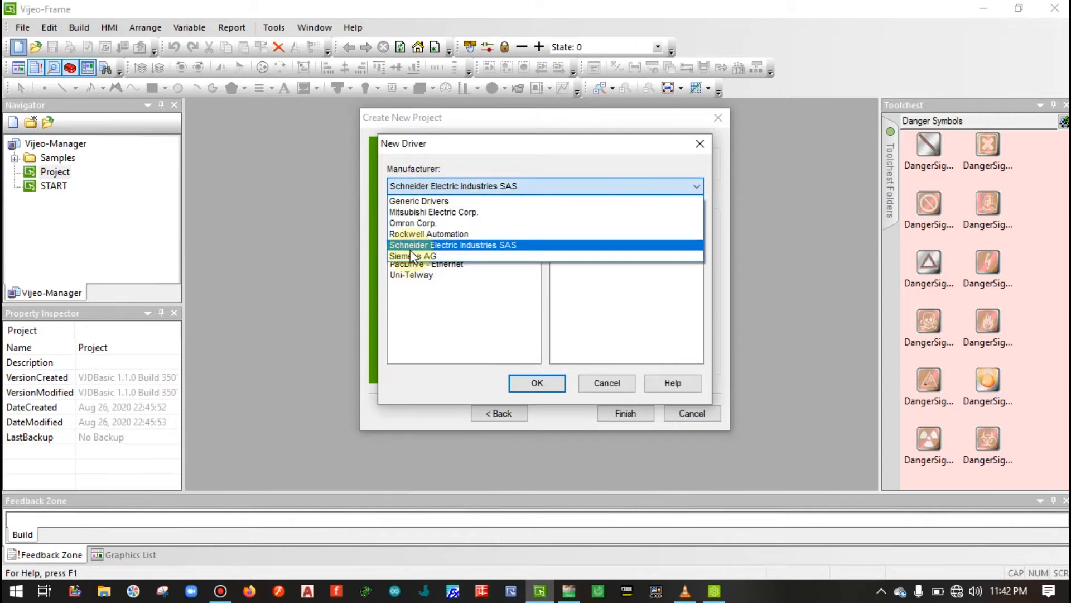
click(439, 250)
click(441, 252)
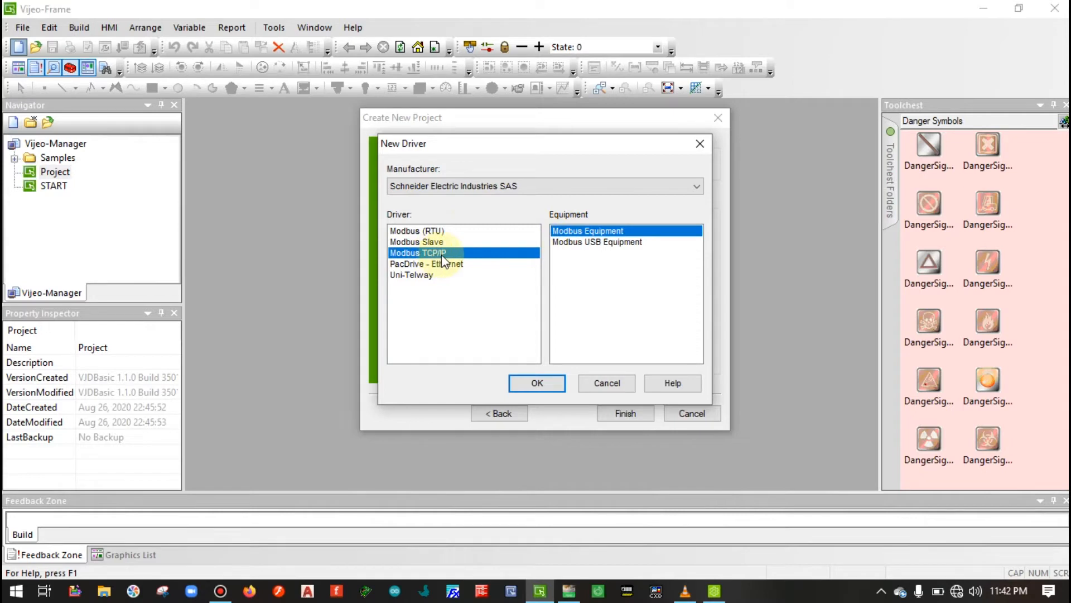
click(435, 233)
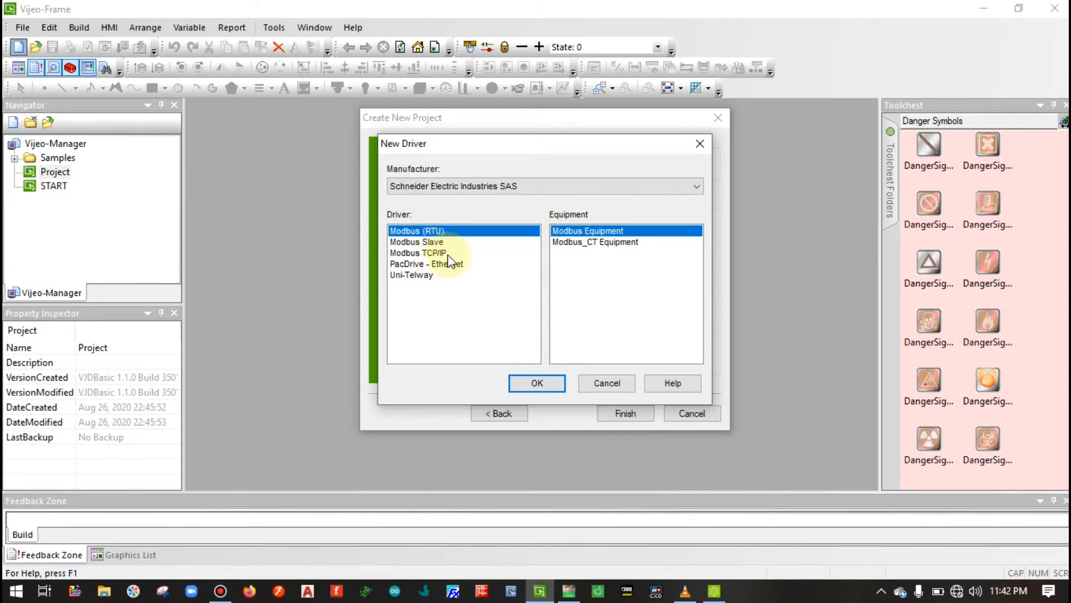
click(450, 252)
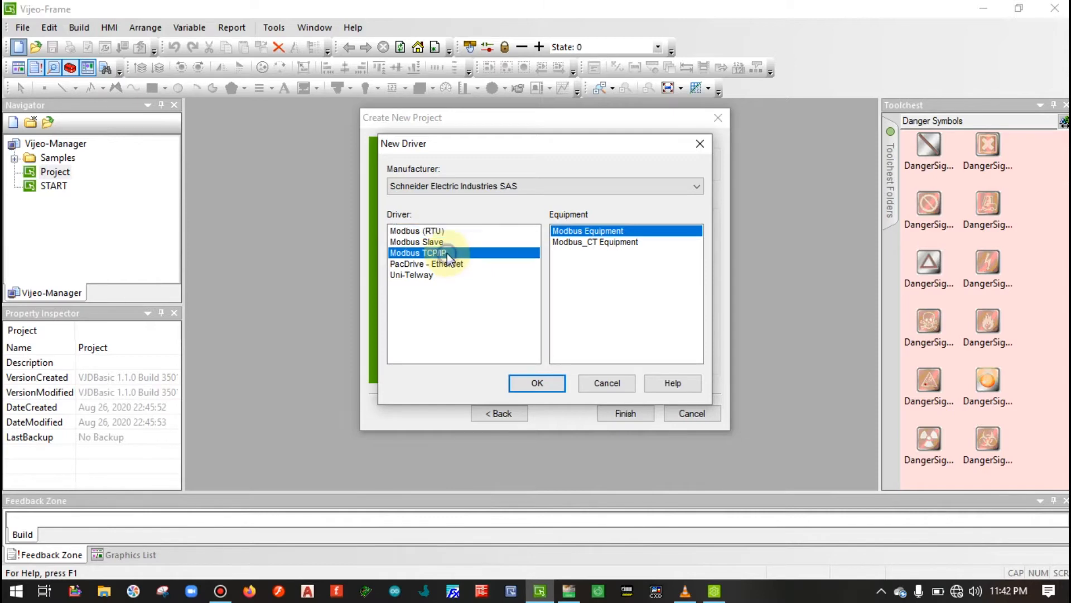
click(555, 380)
click(602, 255)
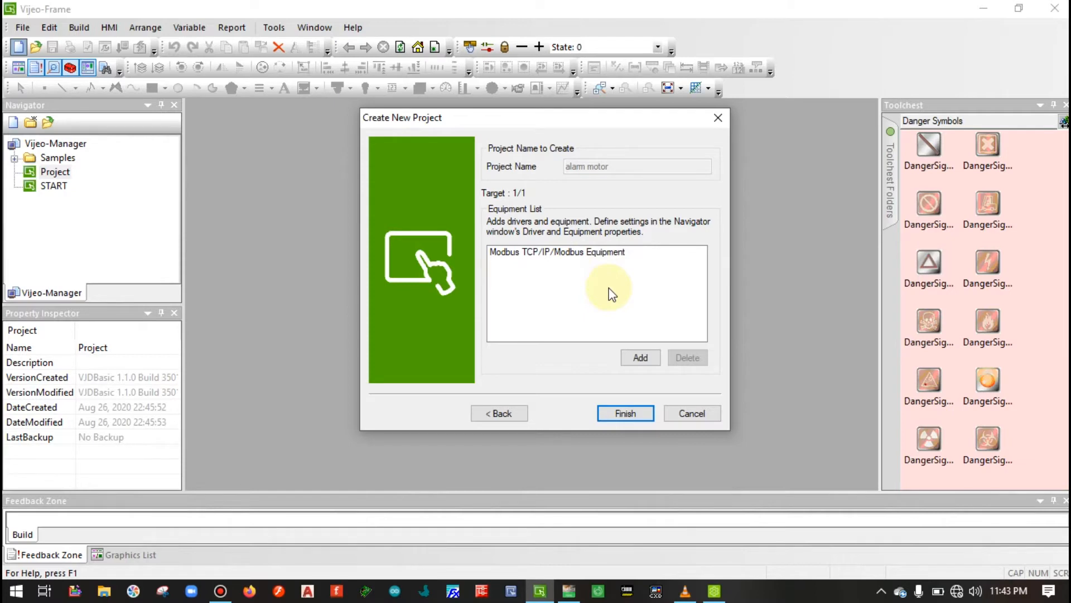
click(639, 356)
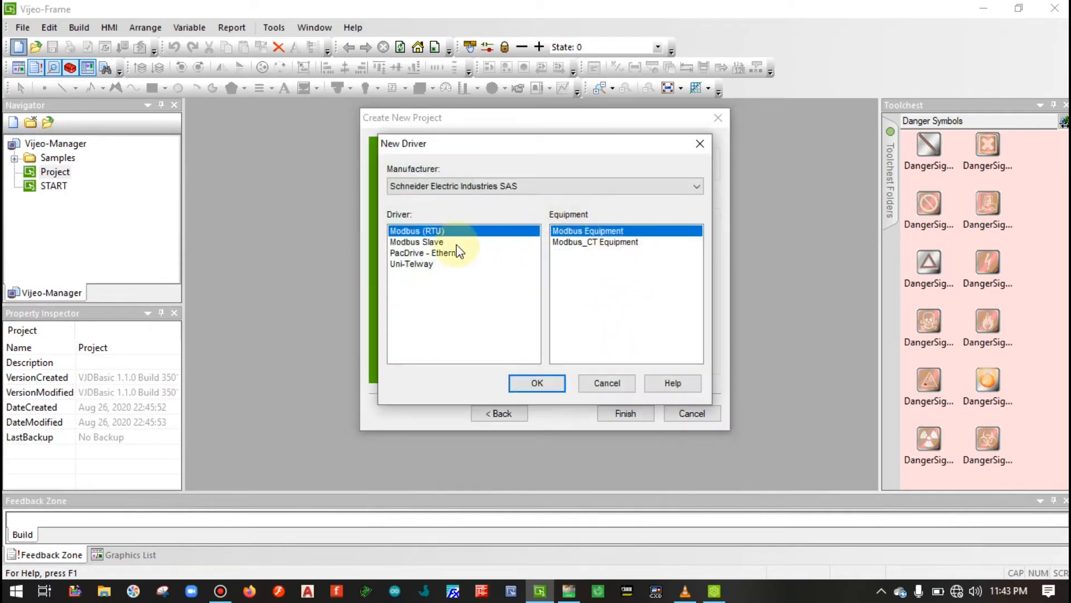
click(450, 186)
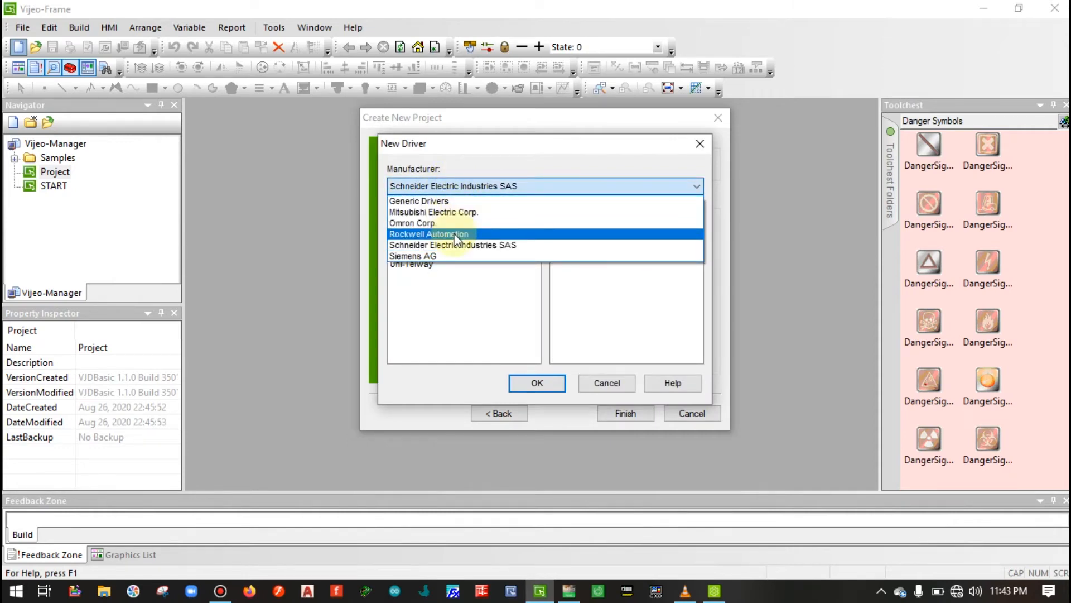
click(461, 304)
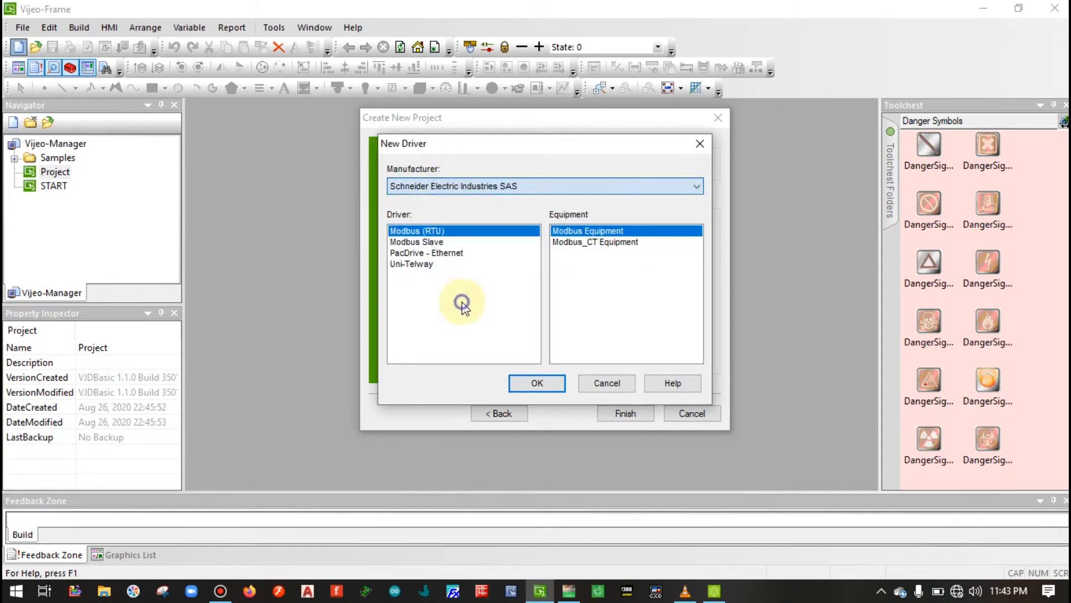
click(594, 387)
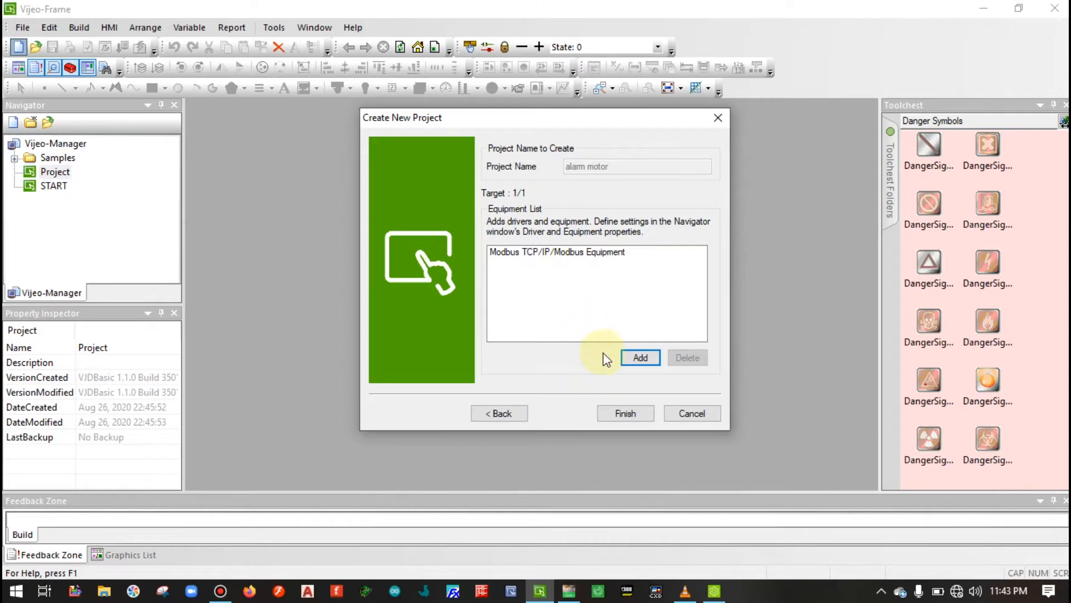
click(558, 253)
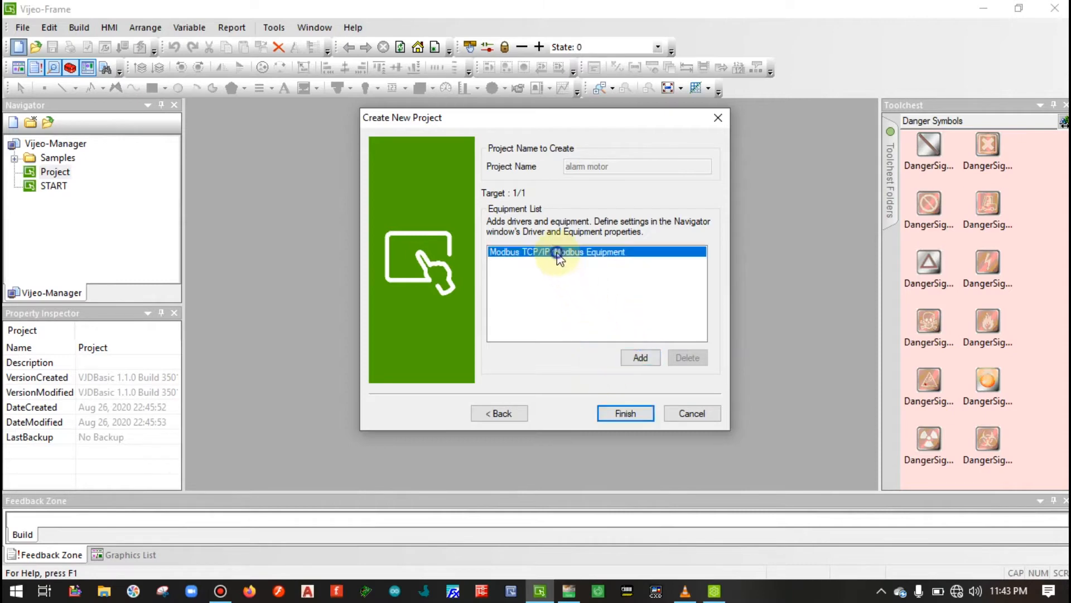
click(602, 306)
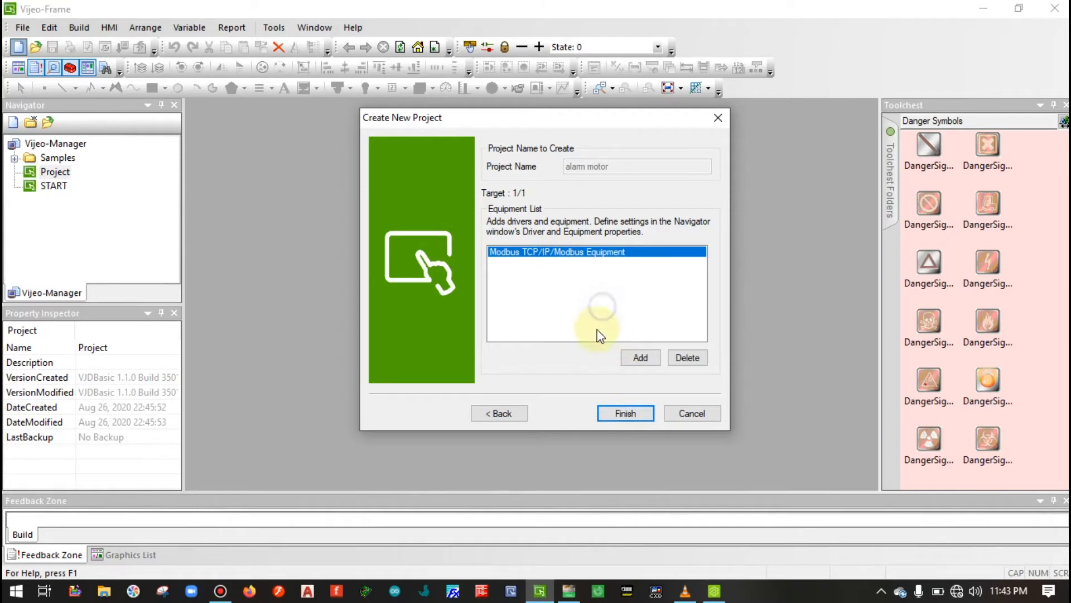
- Check the controller's ETH1 address settings in EcoStruxure Machine Expert - Basic and return to the Vijeo Designer Basic project wizard
click(568, 590)
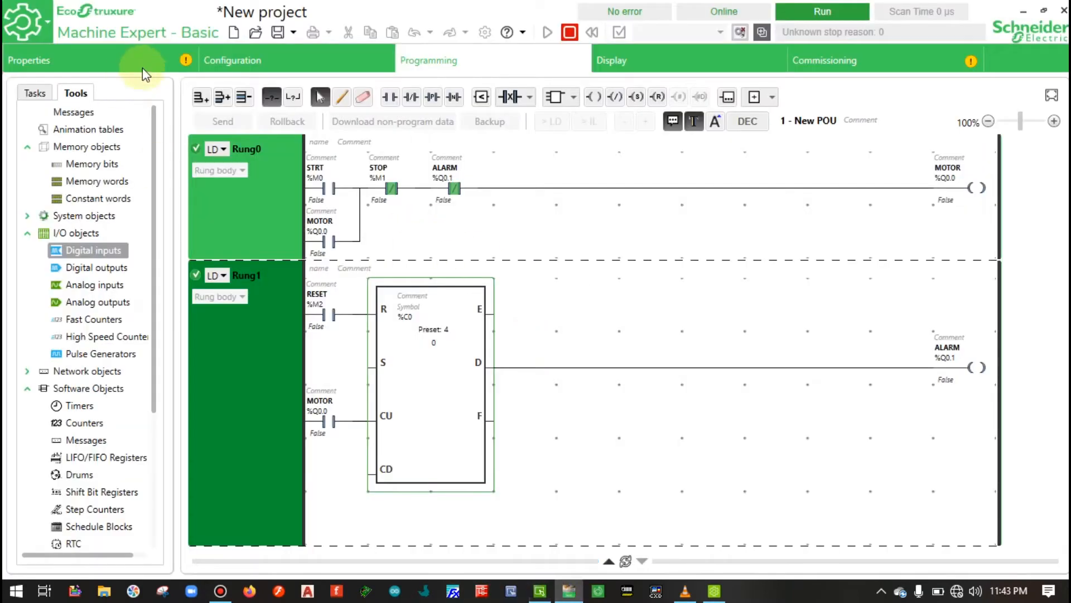
click(245, 59)
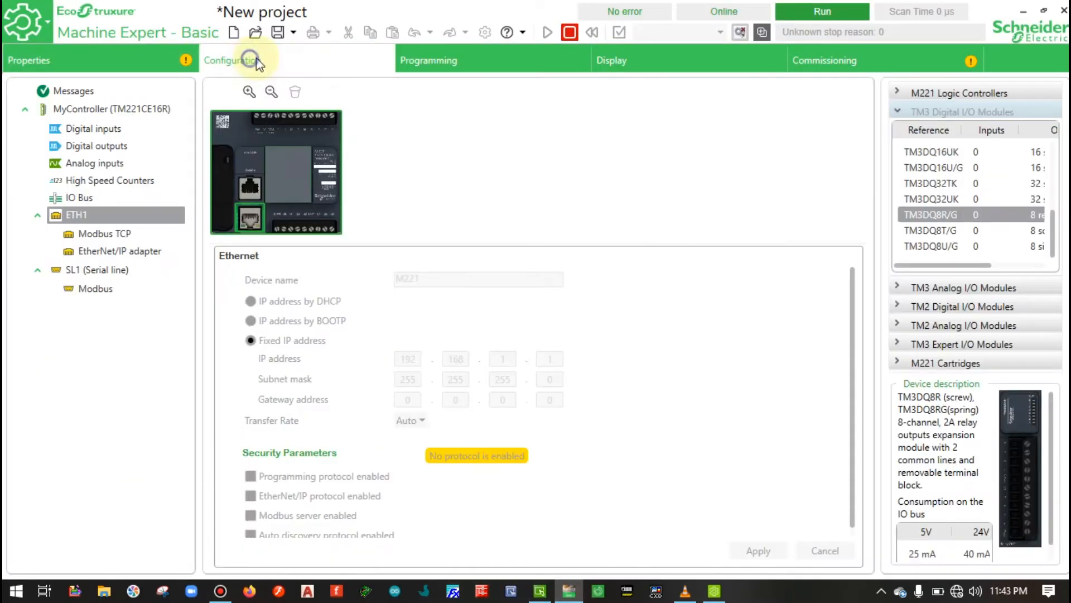
click(474, 64)
click(539, 590)
- Finish creating the "alarm motor" project and show the whole of its blank Panel1
click(626, 412)
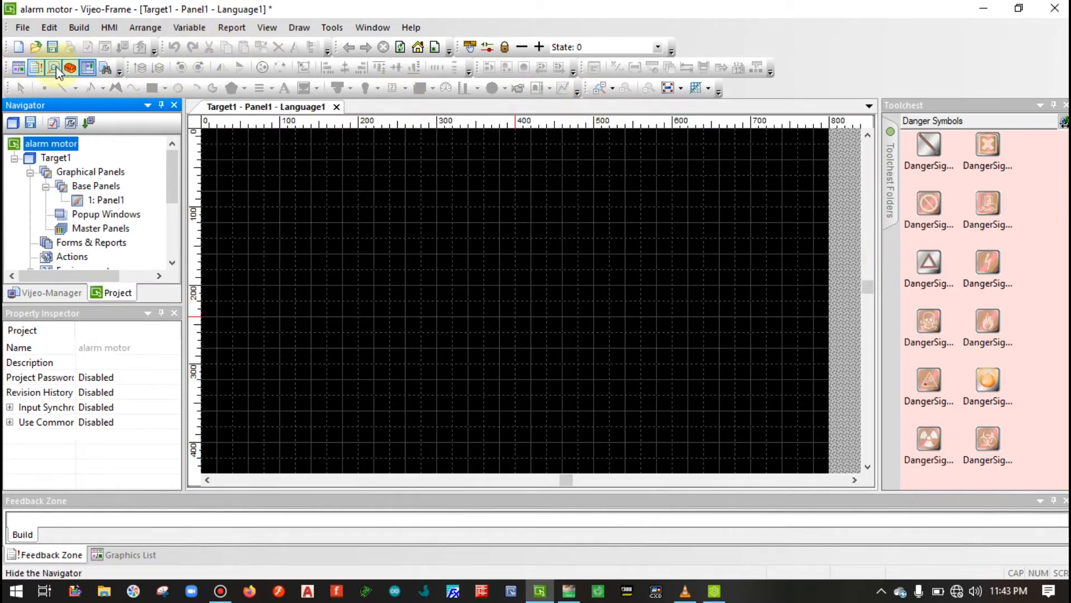
click(525, 47)
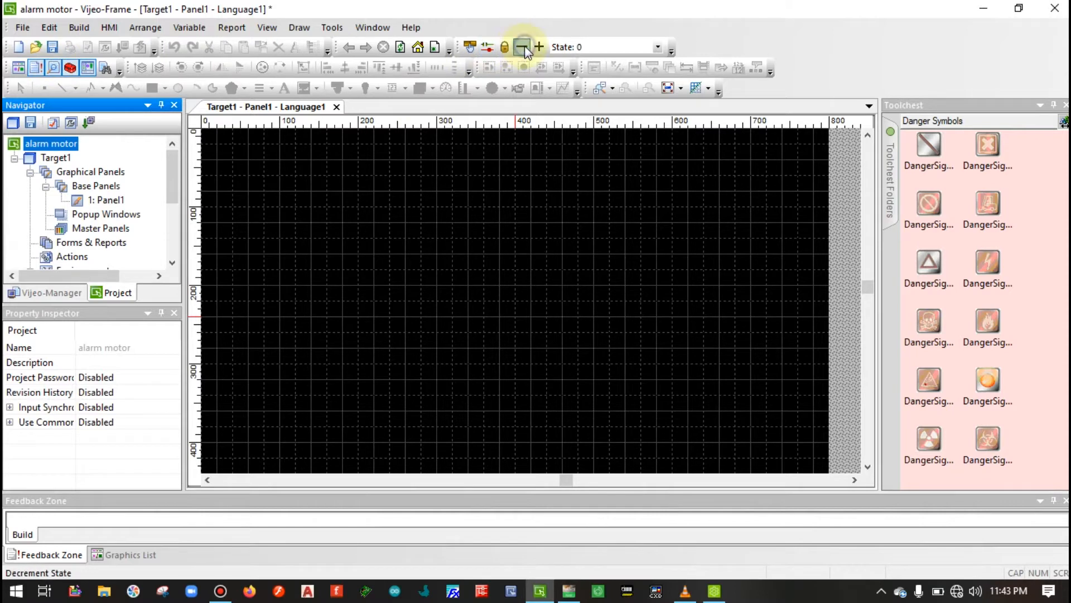
click(537, 49)
click(461, 301)
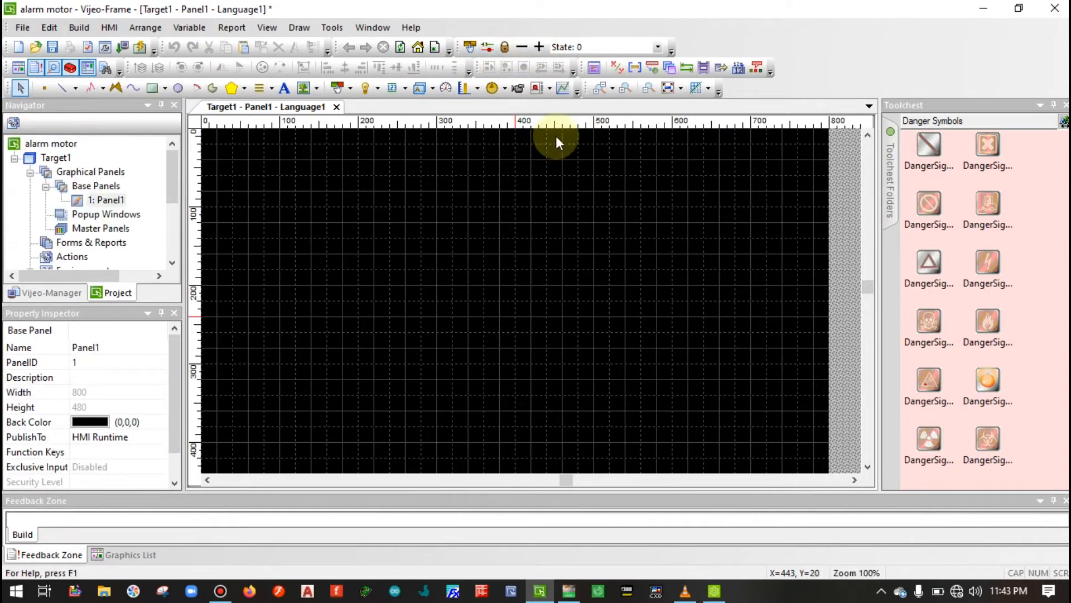
click(648, 88)
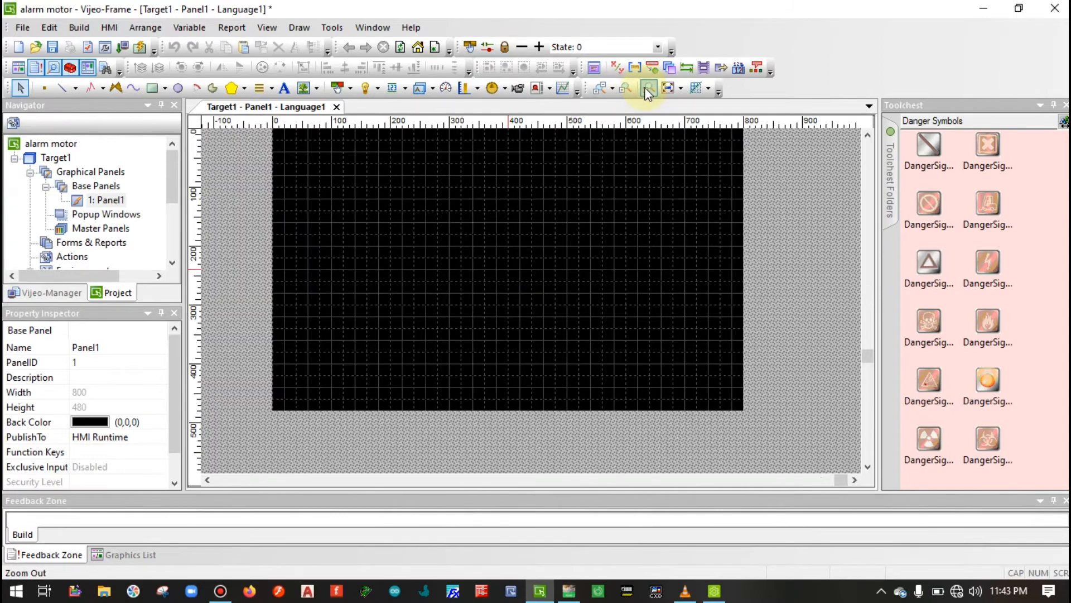
drag(869, 353, 860, 308)
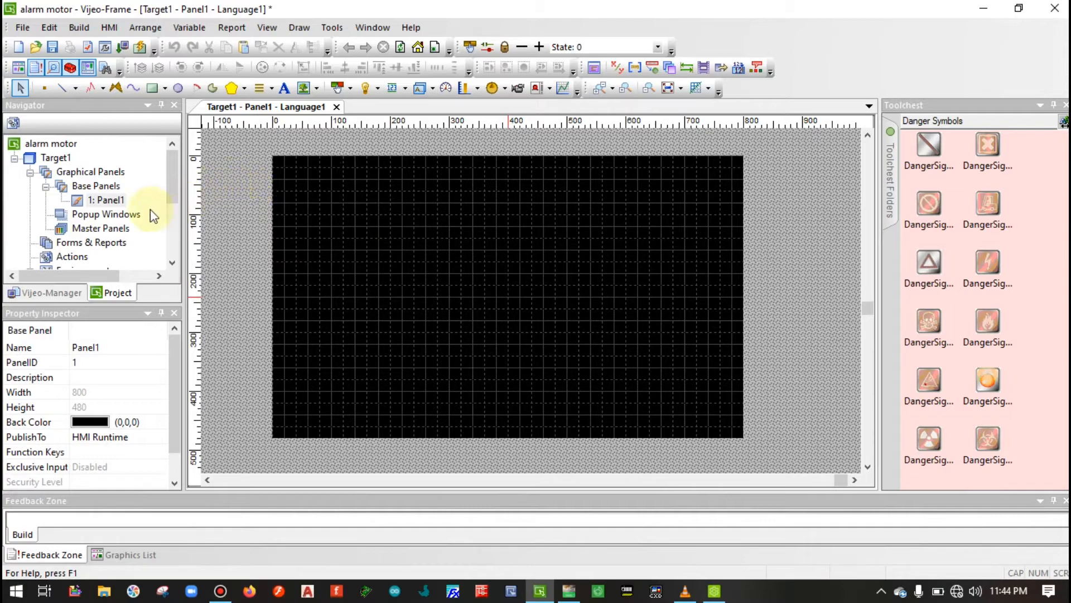
- Enlarge the Navigator and select ModbusEquipment01 under the ModbusTCPIP01 driver in the IO Manager
drag(172, 177, 185, 247)
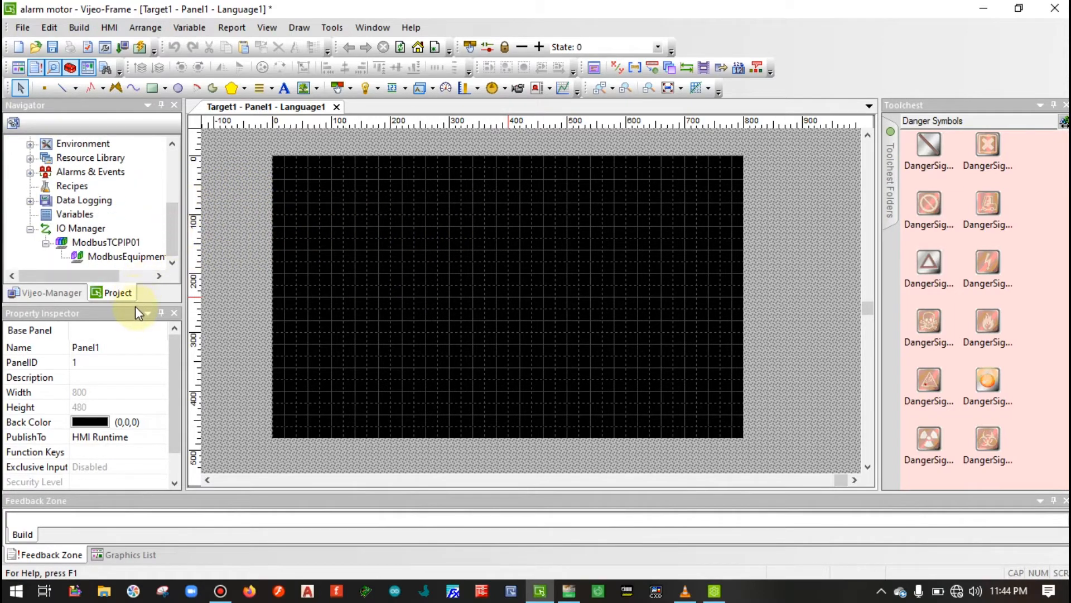
drag(134, 304, 127, 347)
click(106, 284)
click(111, 299)
drag(173, 261, 169, 218)
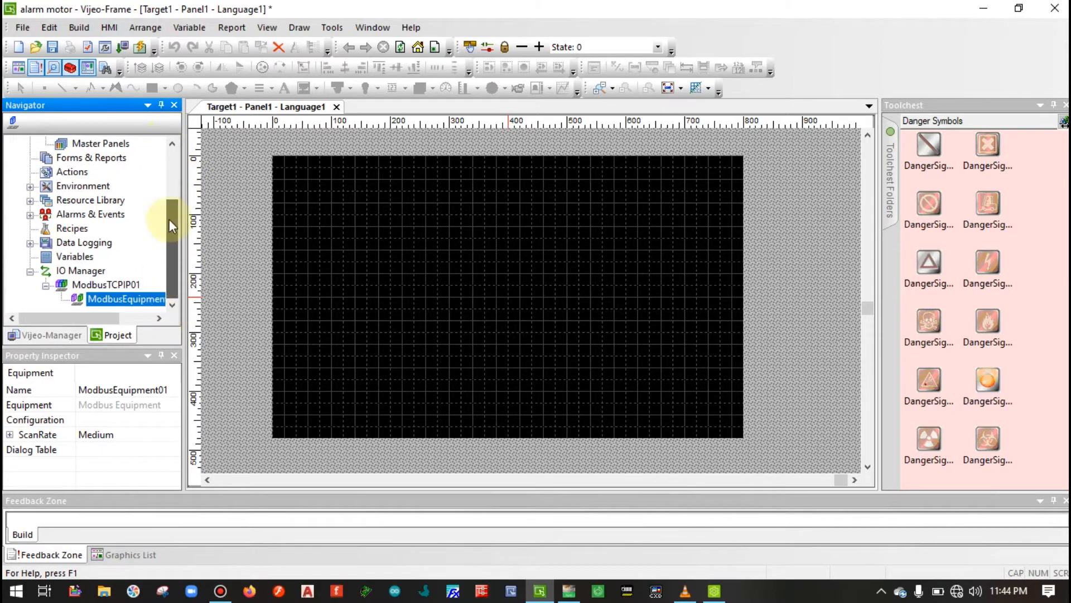
click(99, 285)
click(114, 301)
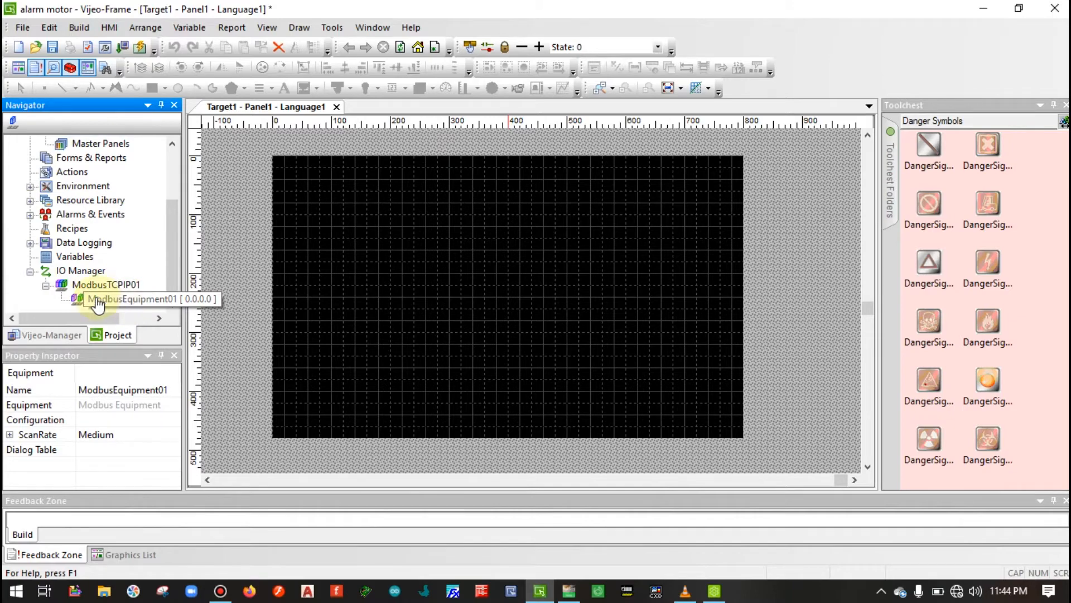
double_click(100, 301)
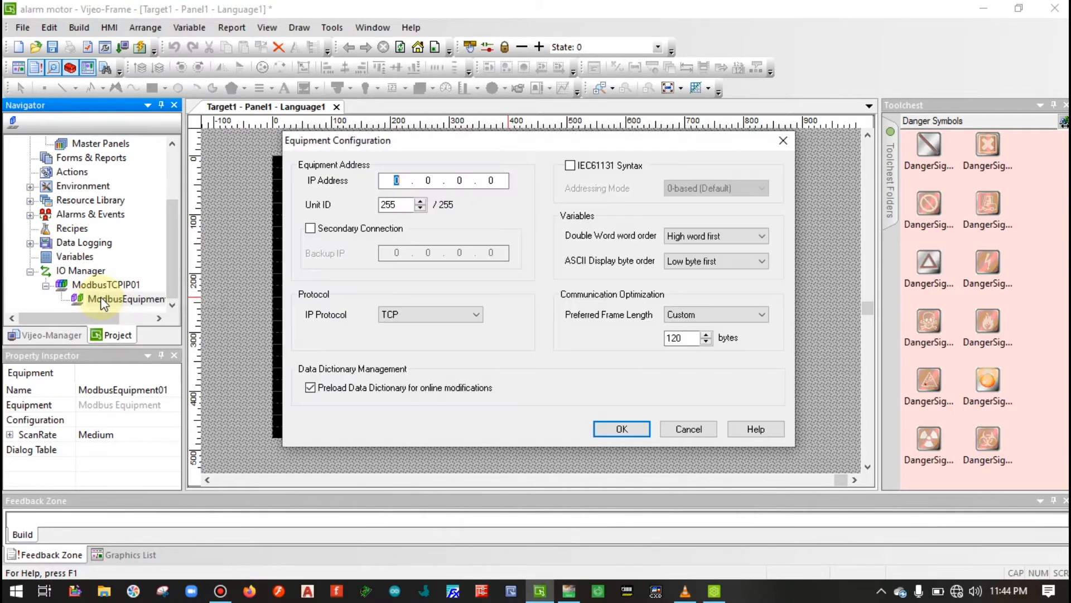
click(688, 428)
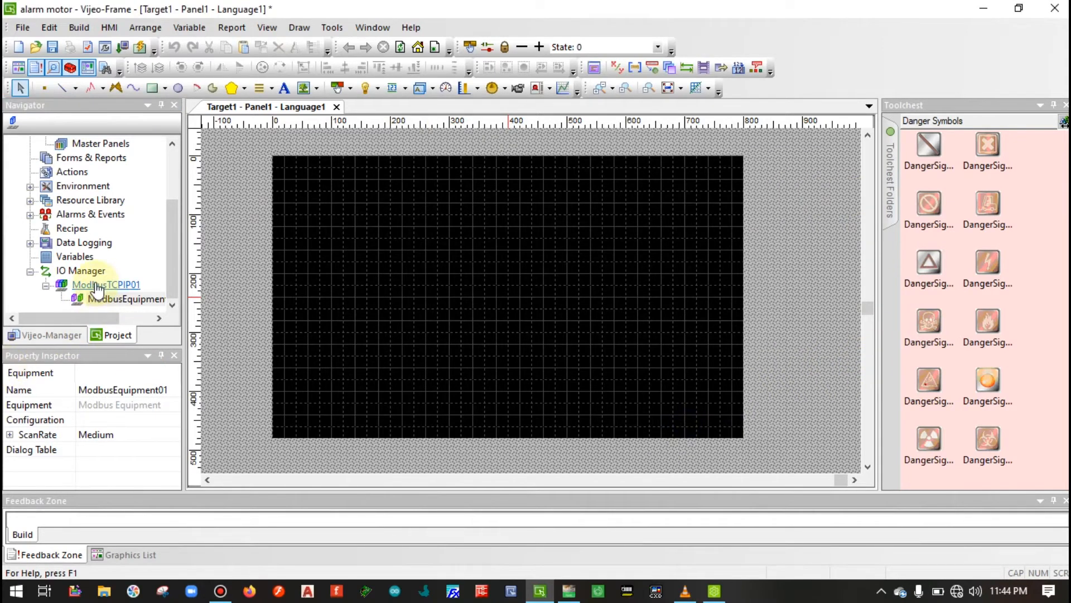
click(98, 285)
click(110, 301)
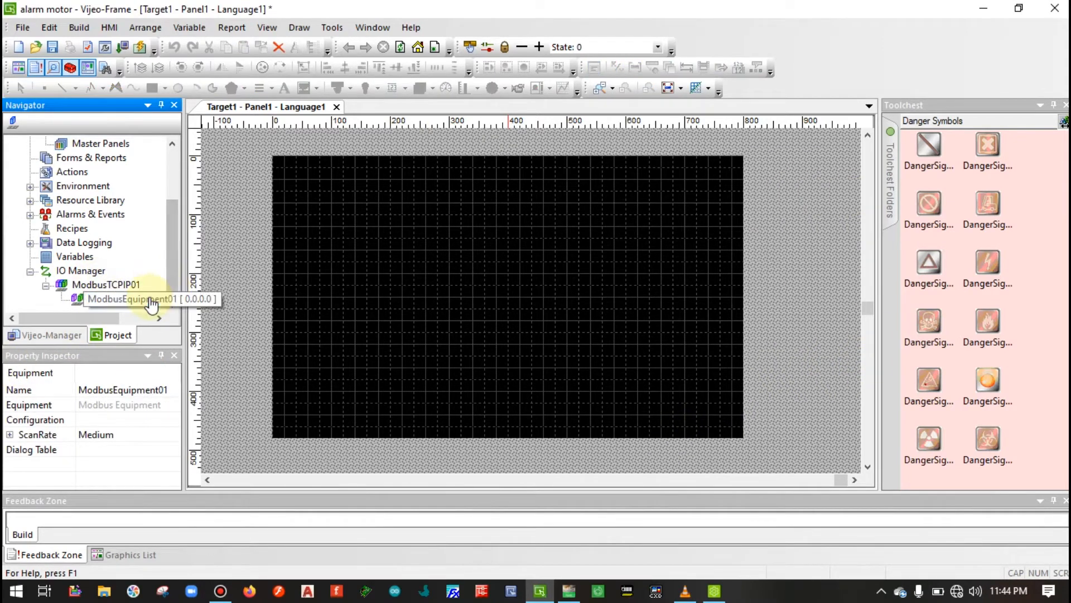
double_click(148, 299)
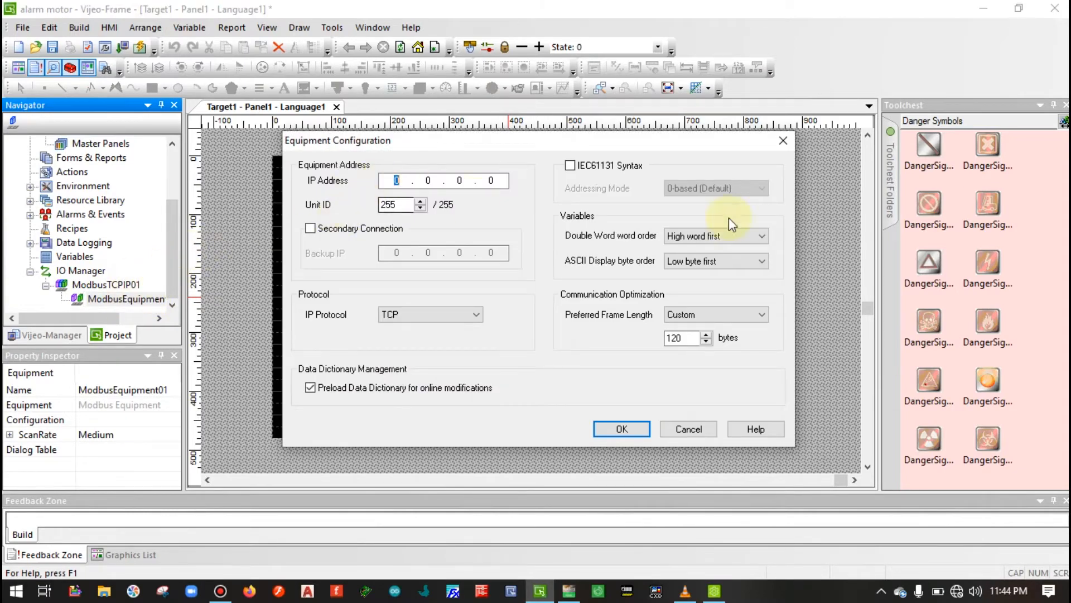
click(690, 429)
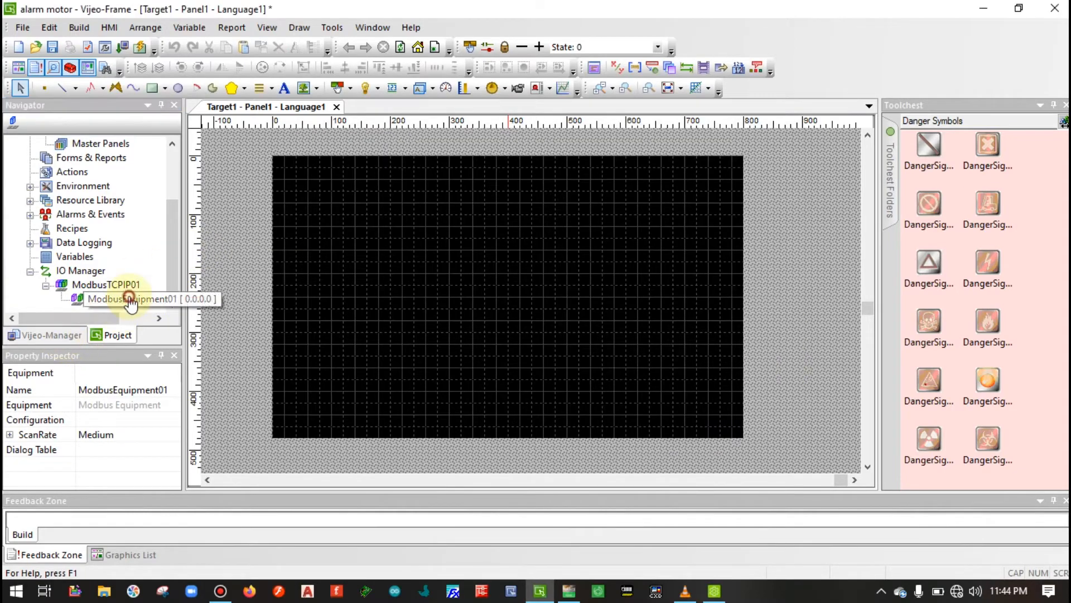
- Open the configuration of ModbusEquipment01 and check the controller's ETH1 address settings in EcoStruxure Machine Expert - Basic
right_click(130, 299)
click(167, 323)
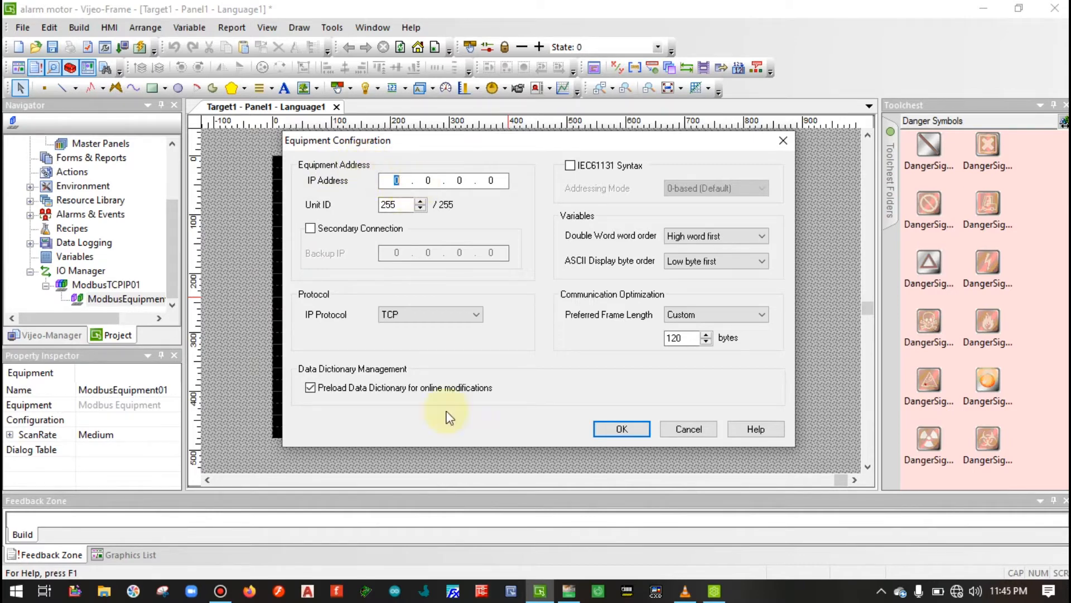
click(569, 590)
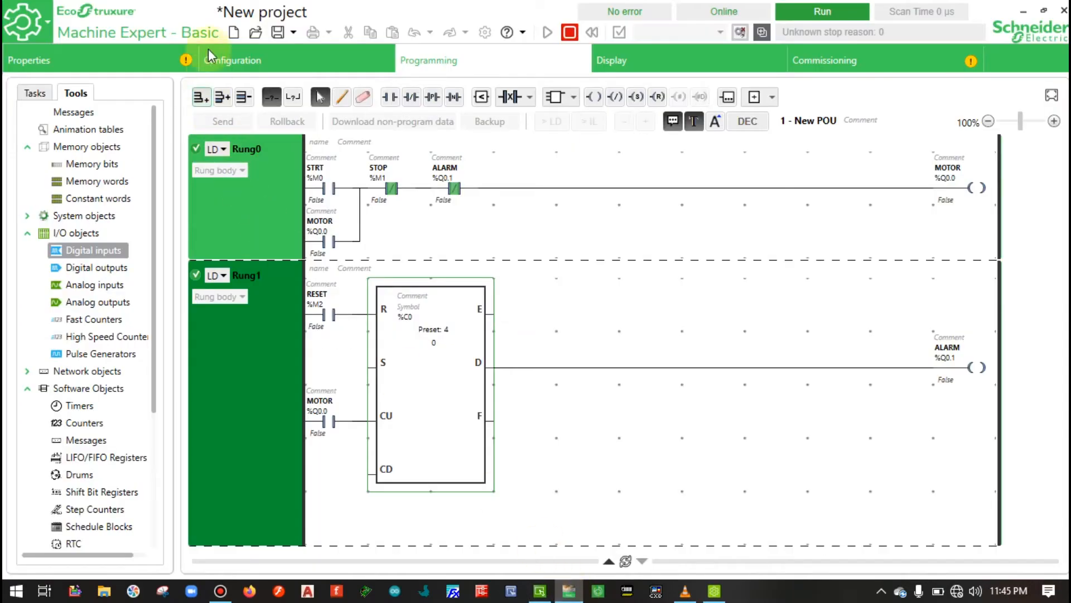
click(232, 55)
click(161, 61)
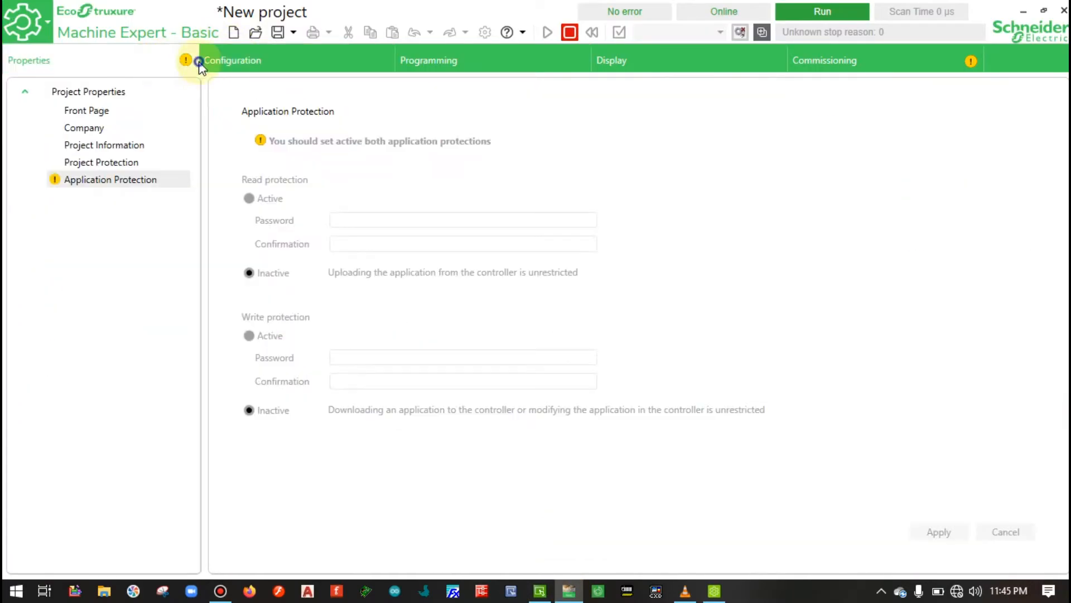
click(229, 62)
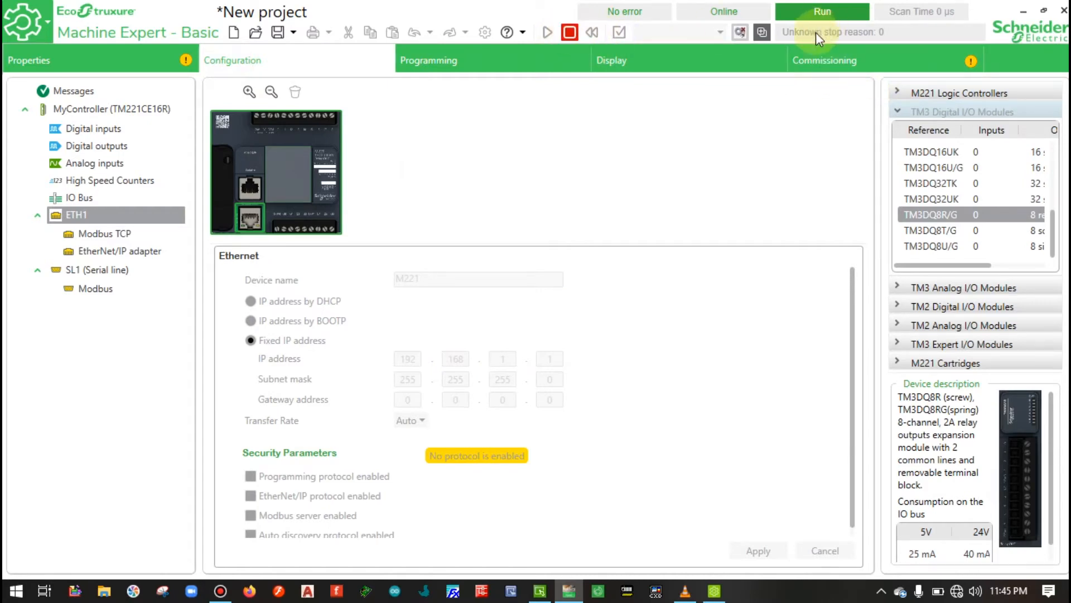
- Stop the controller simulator and return to the ETH1 Ethernet settings
click(814, 60)
click(789, 370)
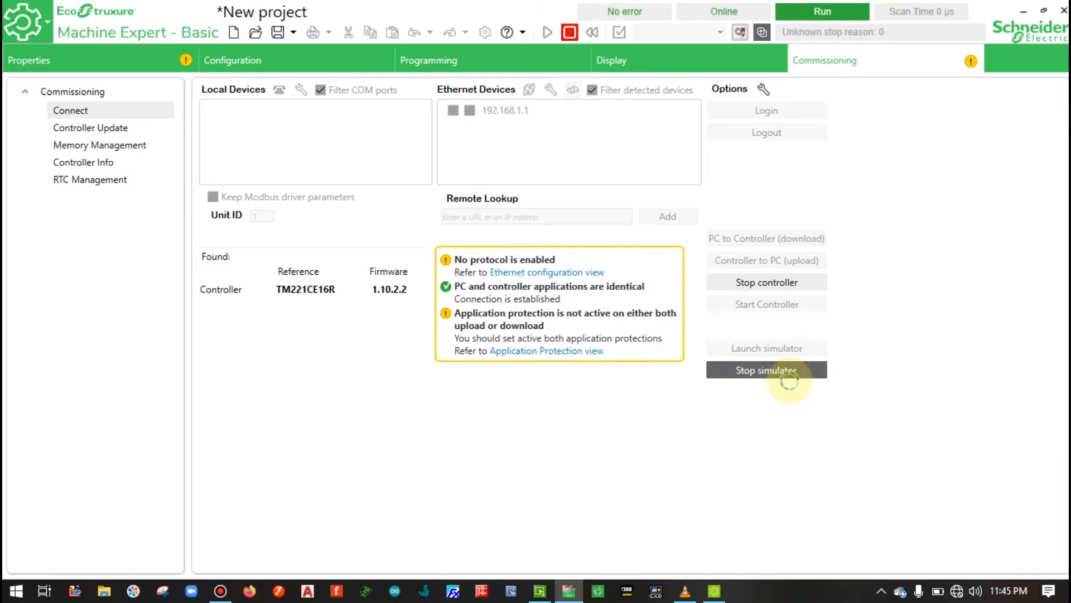
click(297, 66)
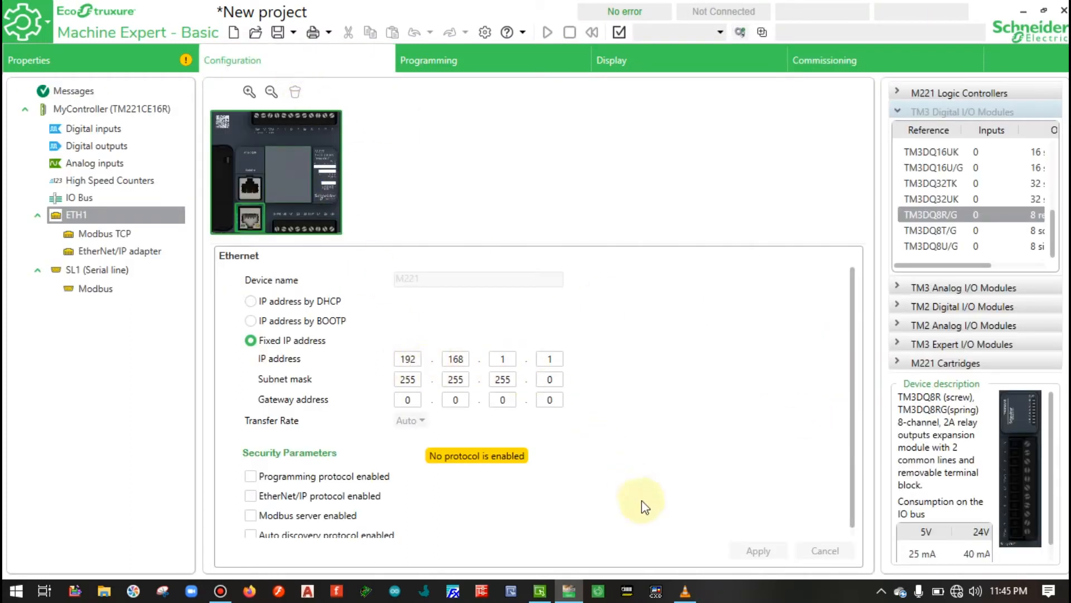
- Return to Vijeo Designer Basic and set the Modbus equipment's IP address to 192.168.1.1
click(538, 593)
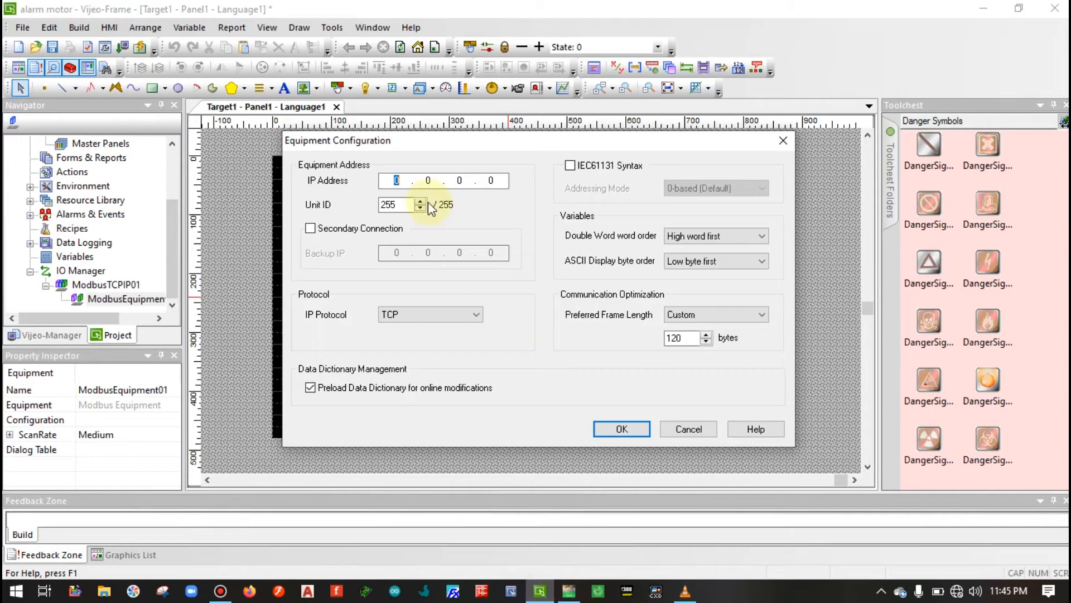
text(192.16)
text(8.)
text(1)
click(491, 179)
text(168)
- Enable IEC61131 Syntax for the Modbus equipment with the default 0-based addressing mode
click(570, 165)
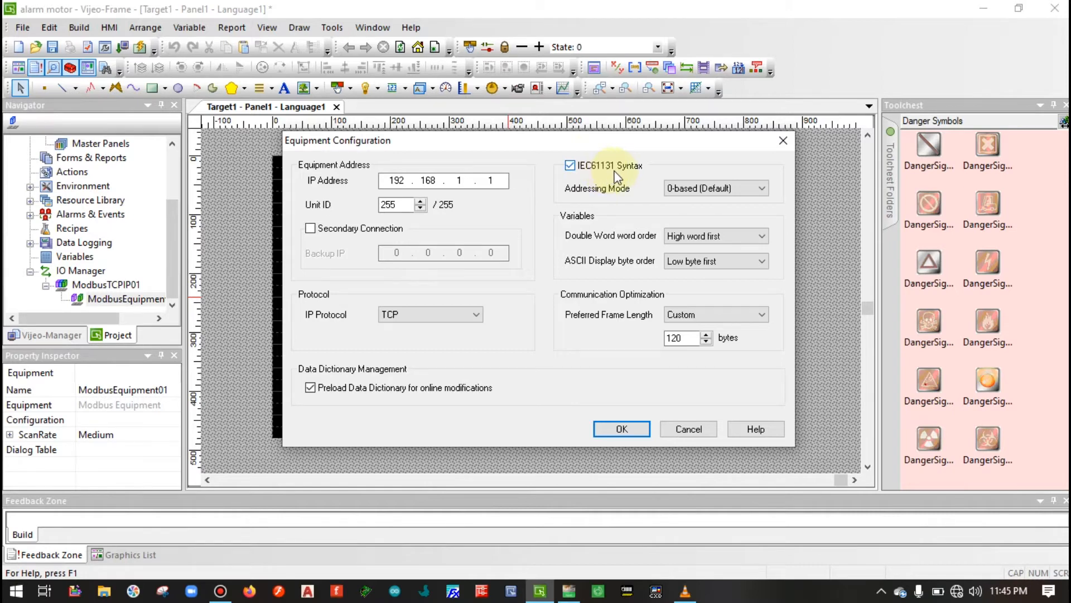
click(569, 166)
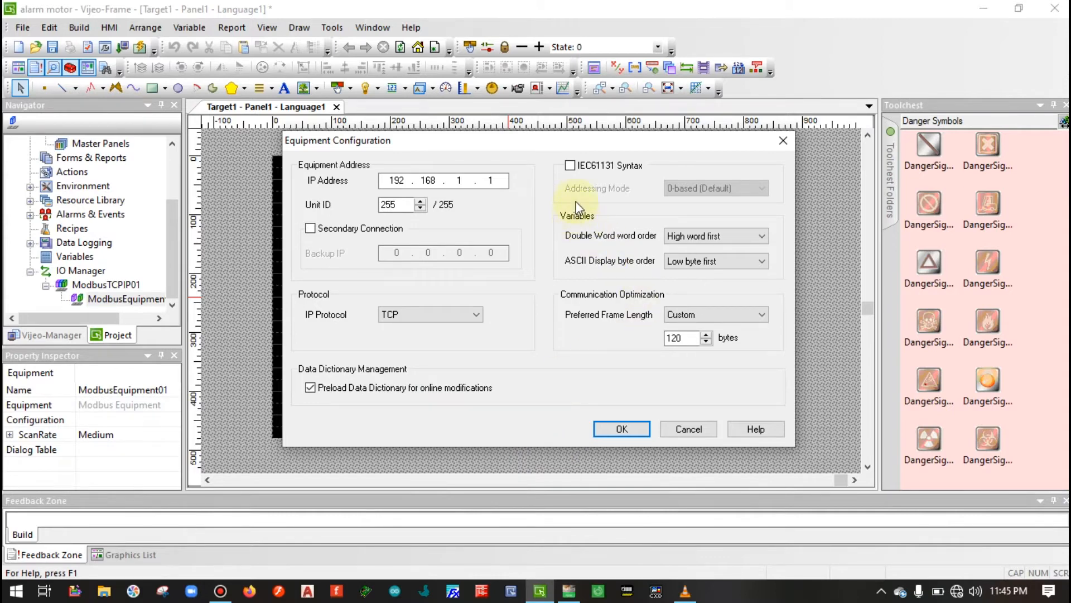
click(569, 165)
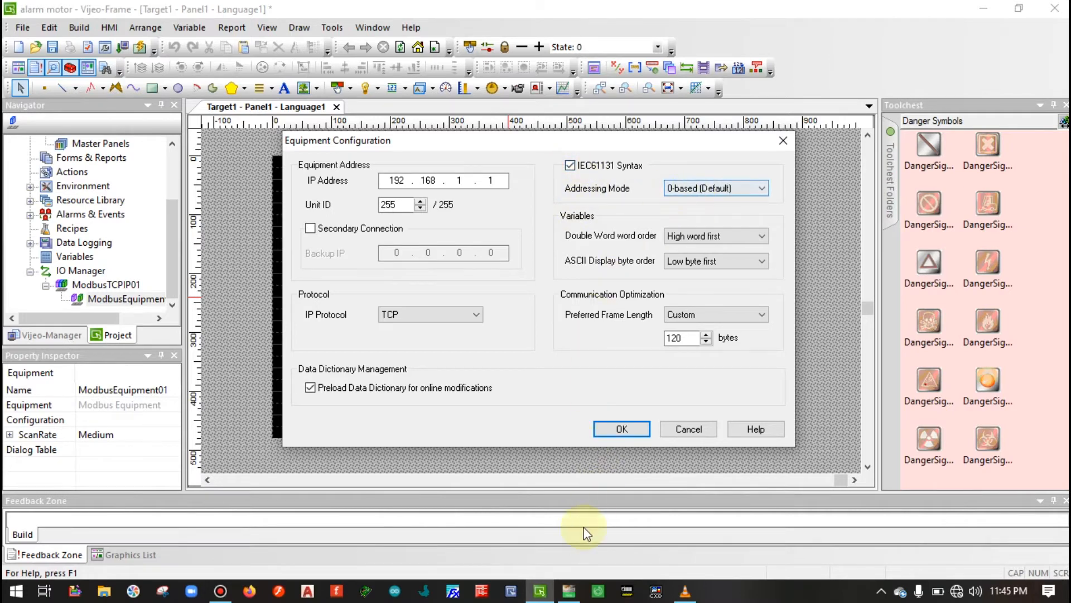
- Review the ladder program's variable addresses and the controller configuration in EcoStruxure Machine Expert - Basic
click(568, 592)
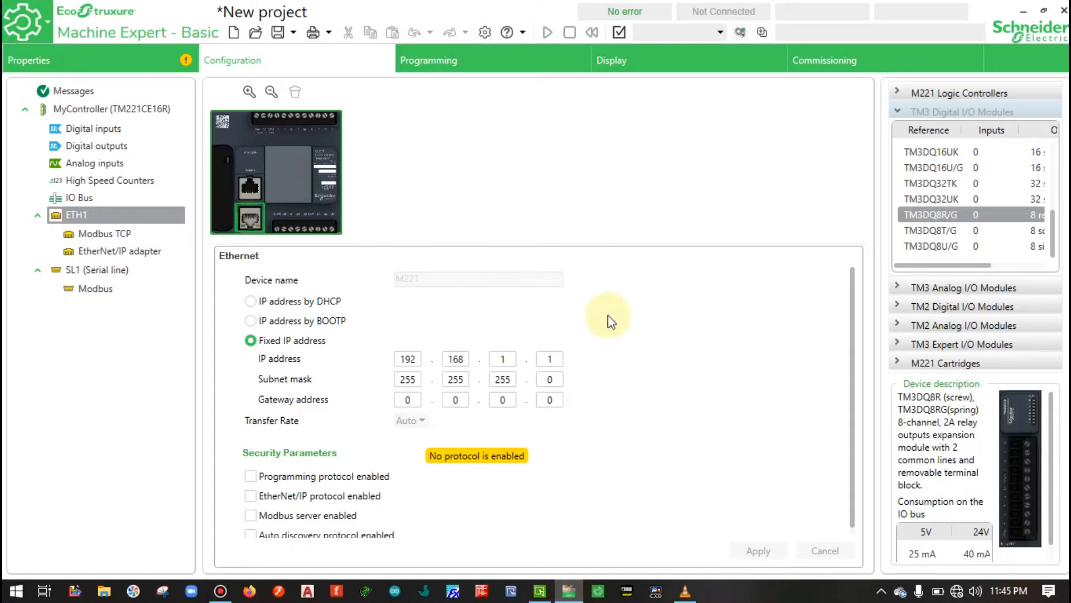
click(478, 64)
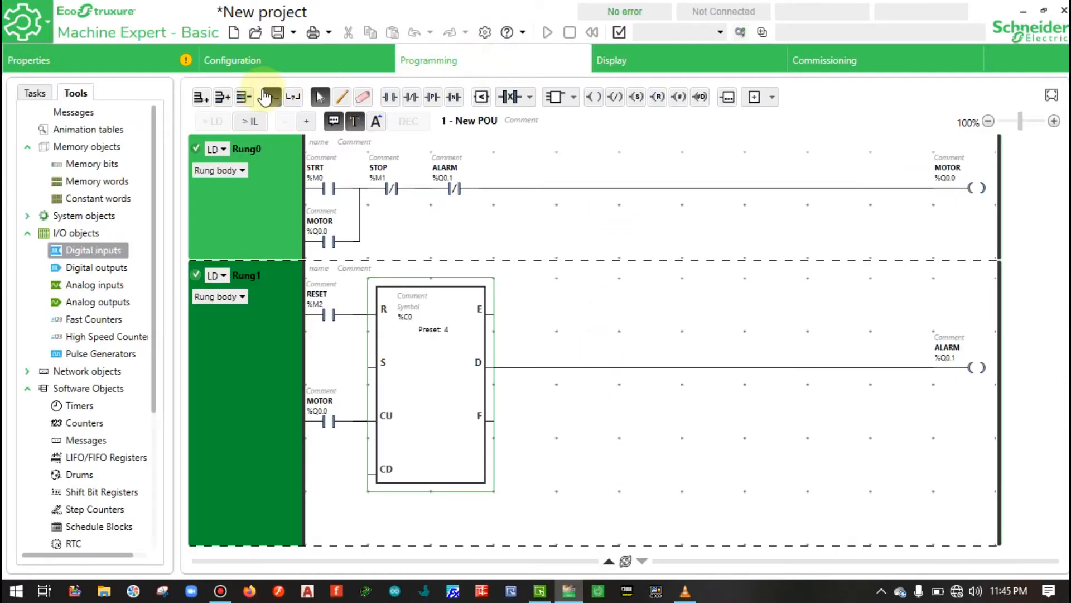
click(350, 66)
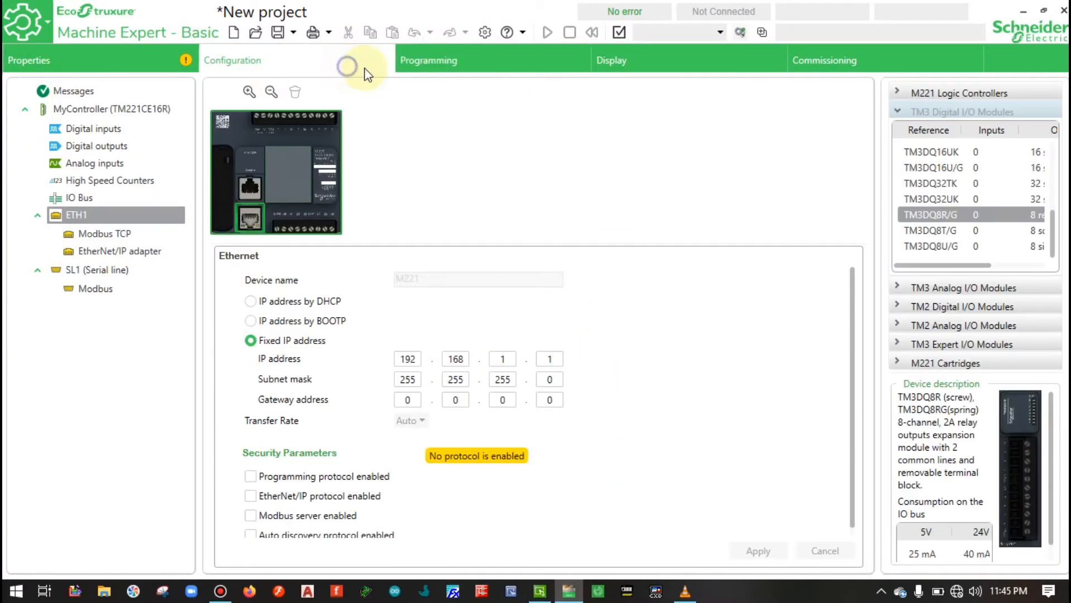
click(419, 68)
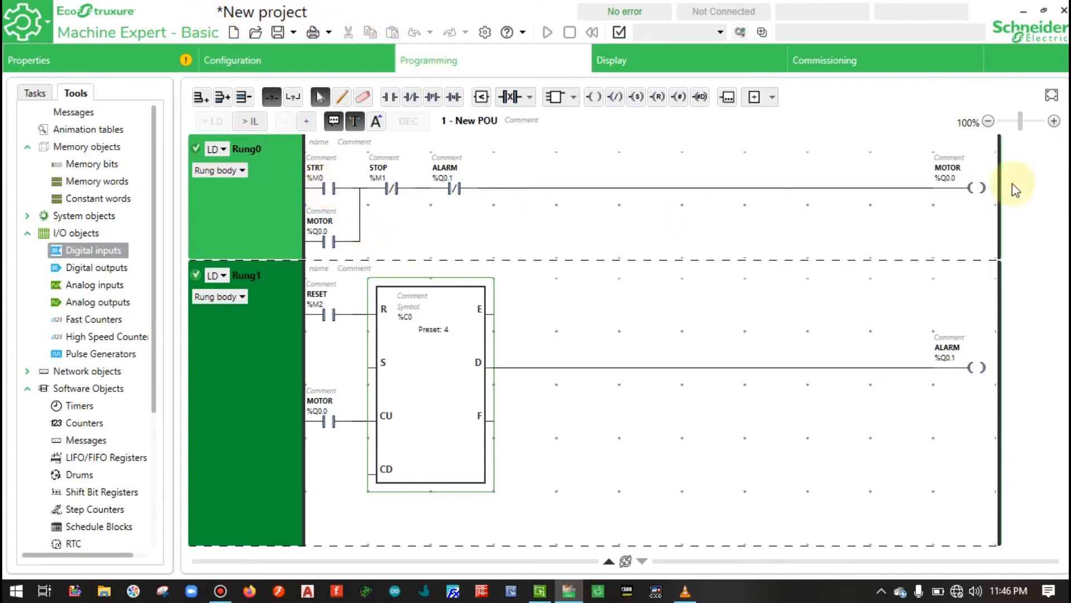
- Back in Vijeo Designer Basic, set the double word order to Low word first and apply the configuration, accepting conversion to IEC 61131 format
click(539, 590)
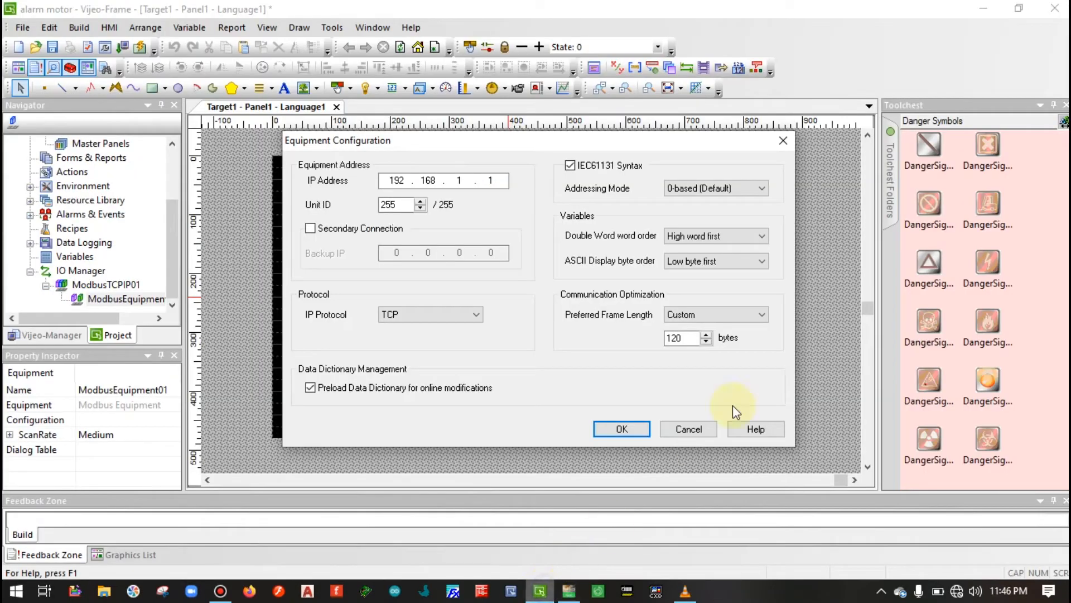
click(718, 237)
click(710, 254)
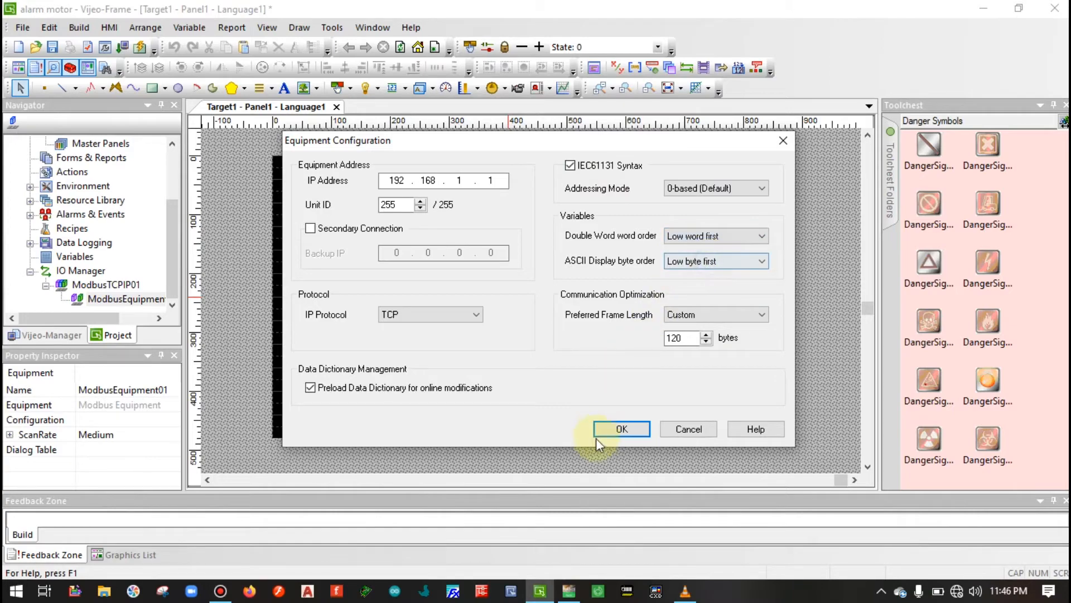
click(615, 433)
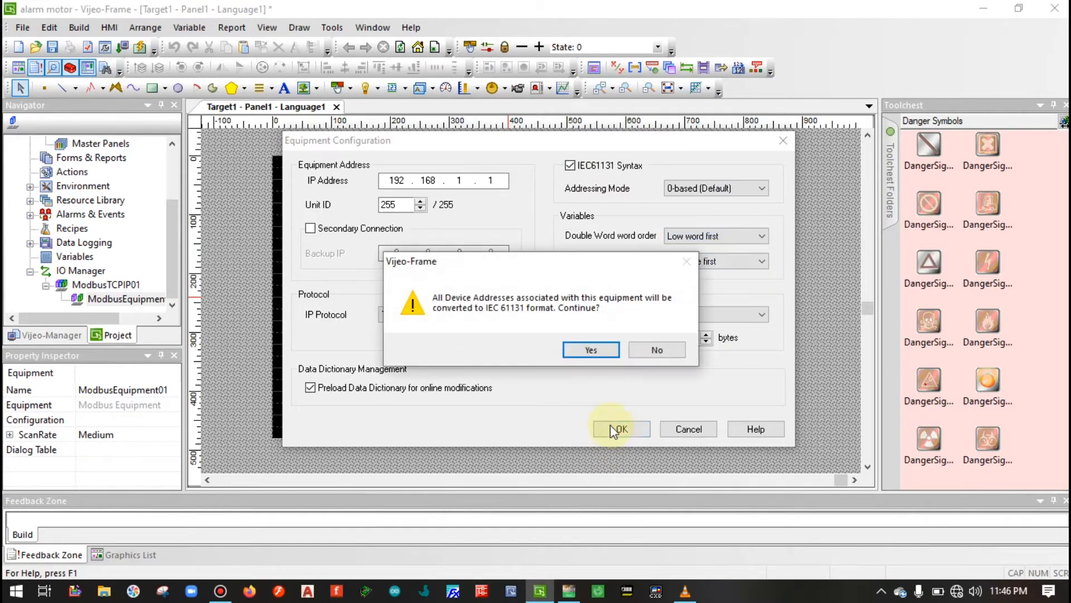
click(578, 347)
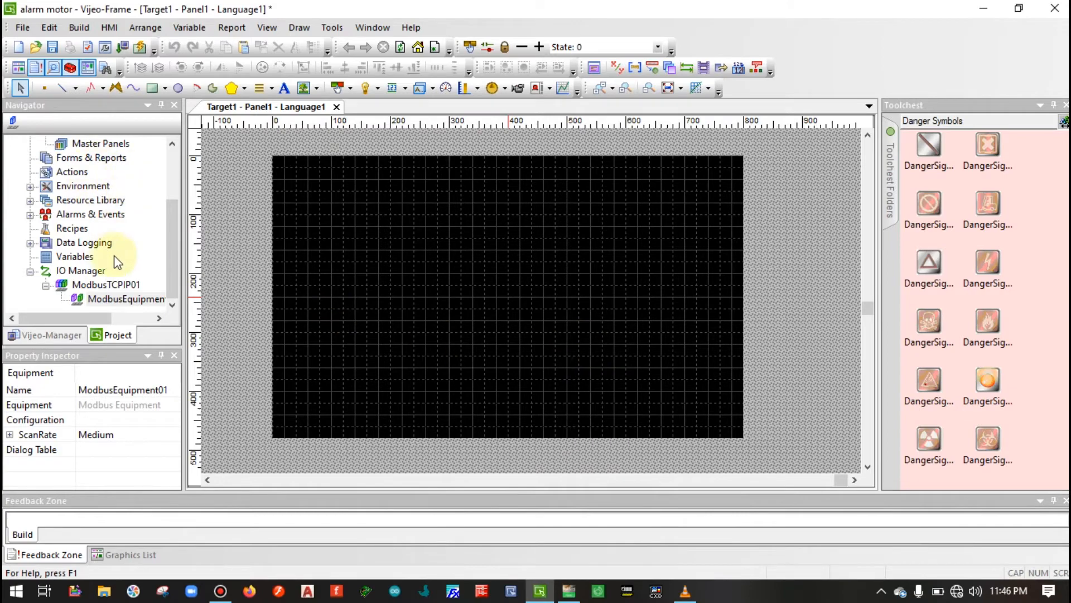
- Set the back color of Panel1 to dark blue (0,64,128)
drag(172, 263, 175, 198)
click(578, 253)
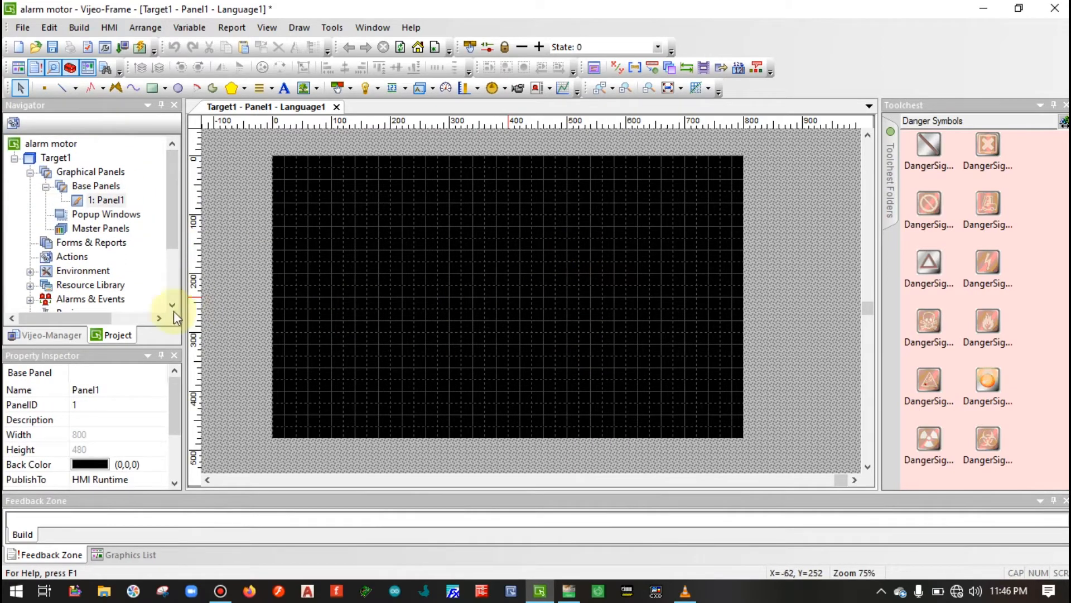
drag(176, 408, 179, 442)
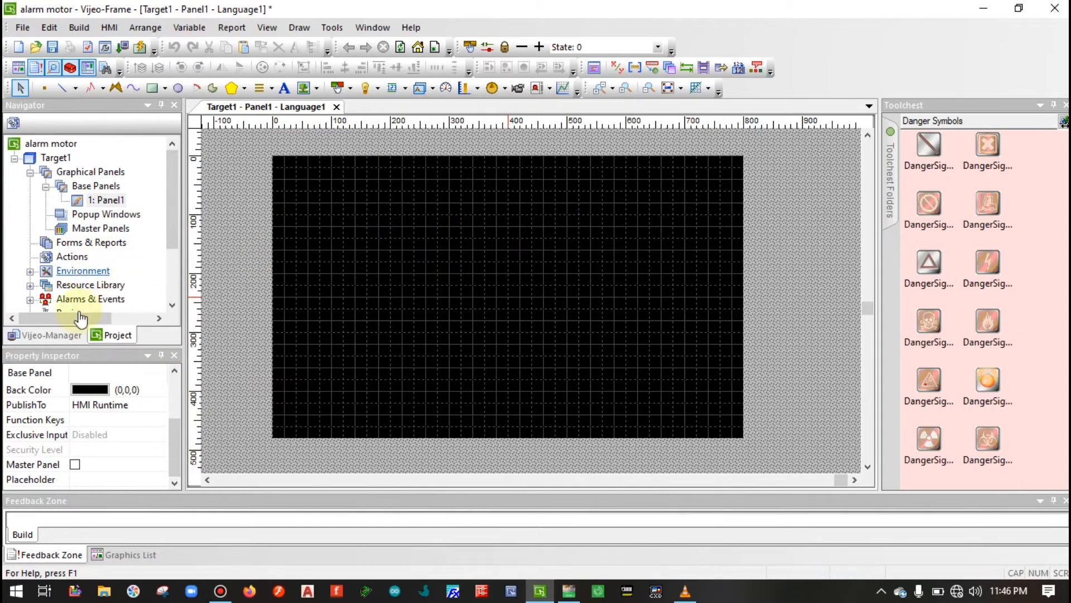
click(88, 390)
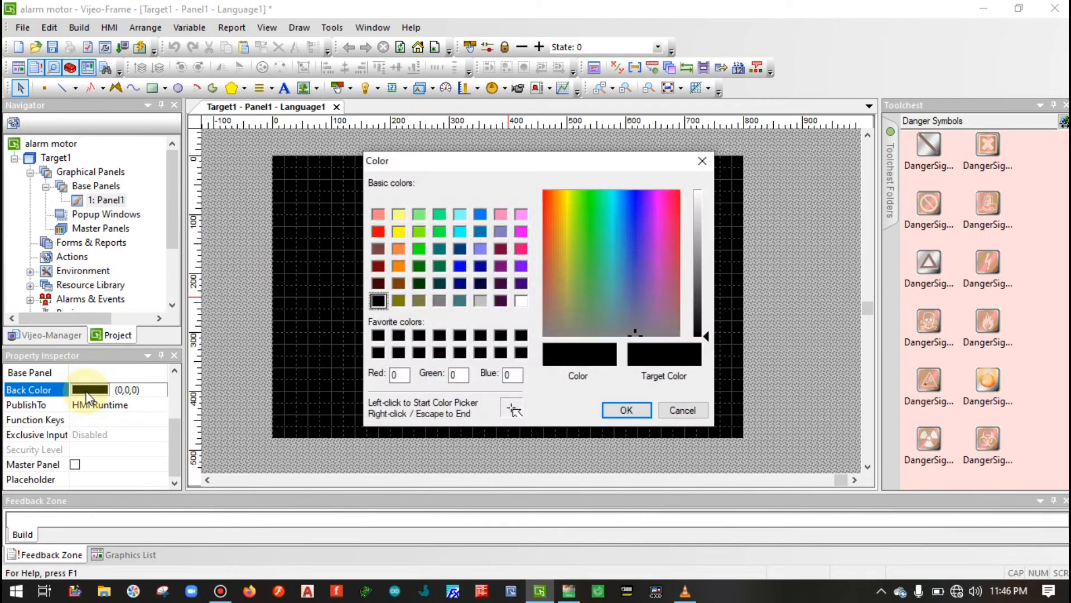
click(459, 248)
click(623, 411)
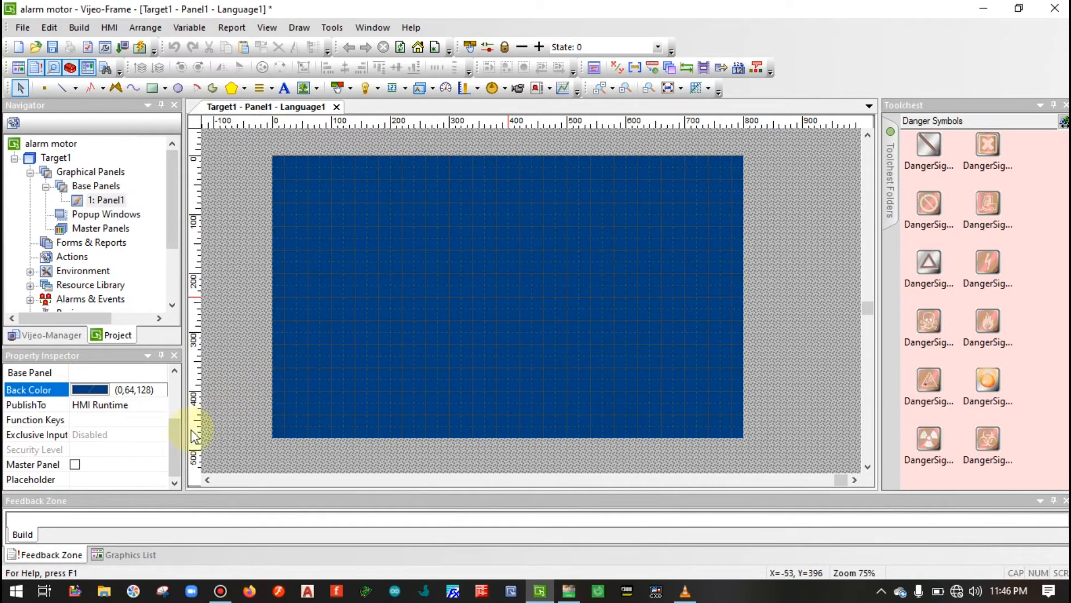
drag(175, 445, 179, 393)
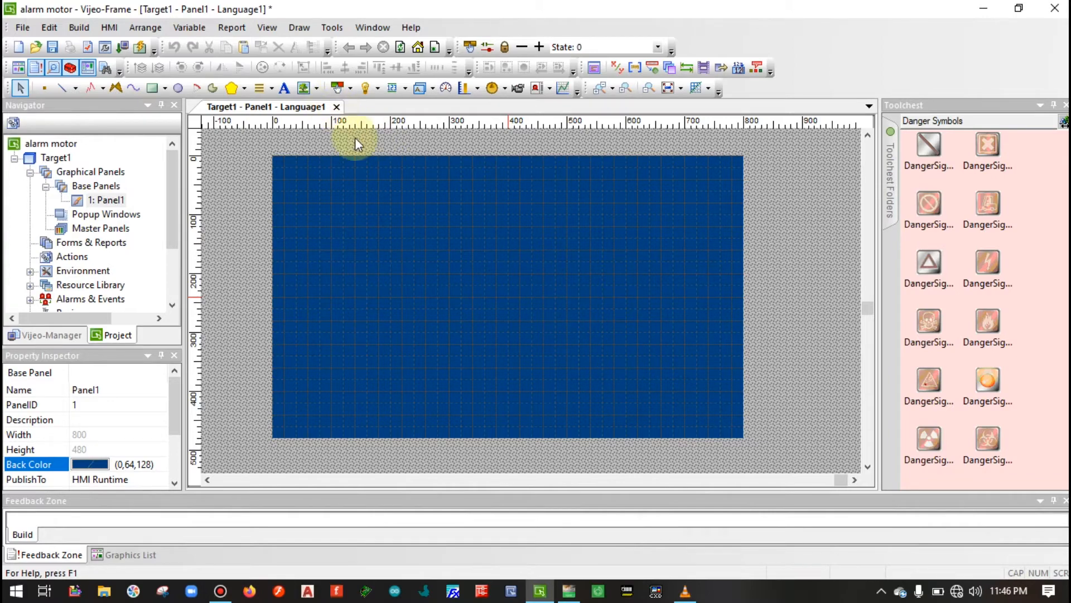
- Insert the picture IMG-20180626-WA0009 from the Pictures folder as an image covering the whole of Panel1
click(304, 89)
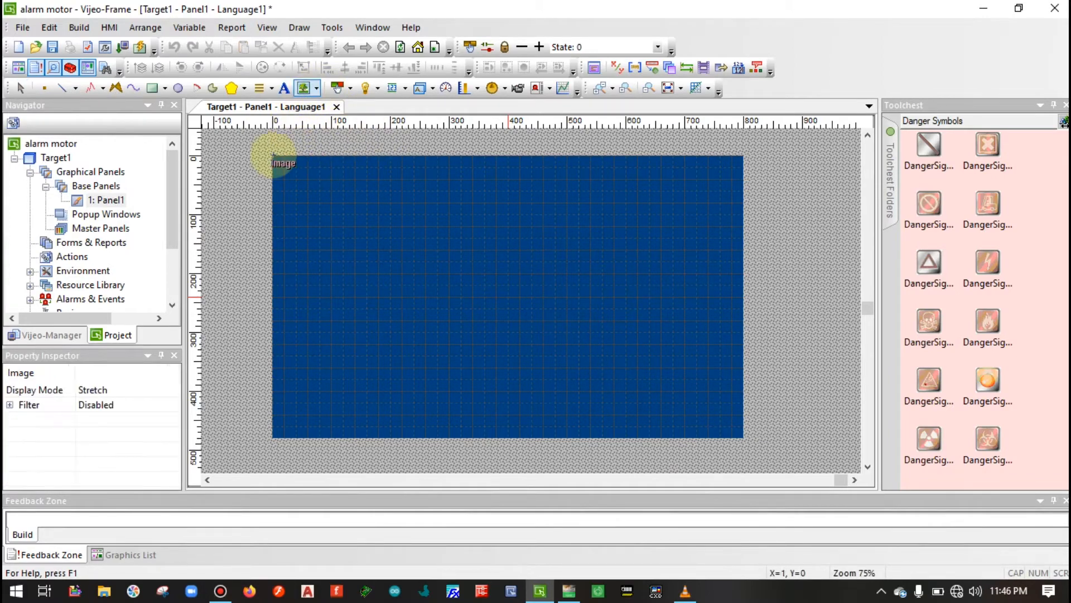
click(317, 89)
click(328, 106)
drag(272, 158, 742, 437)
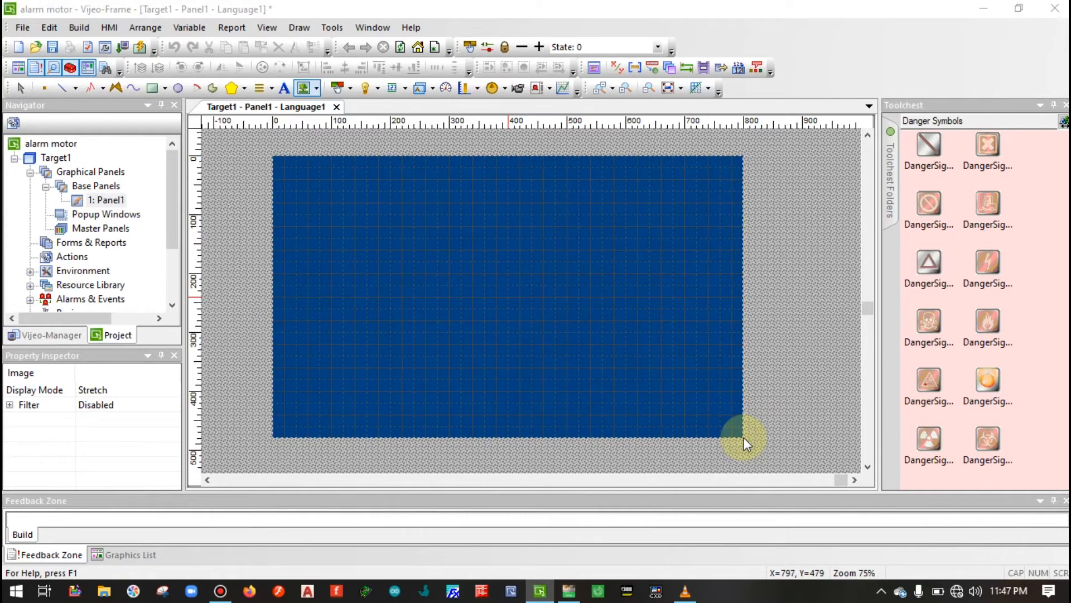
drag(744, 437, 745, 437)
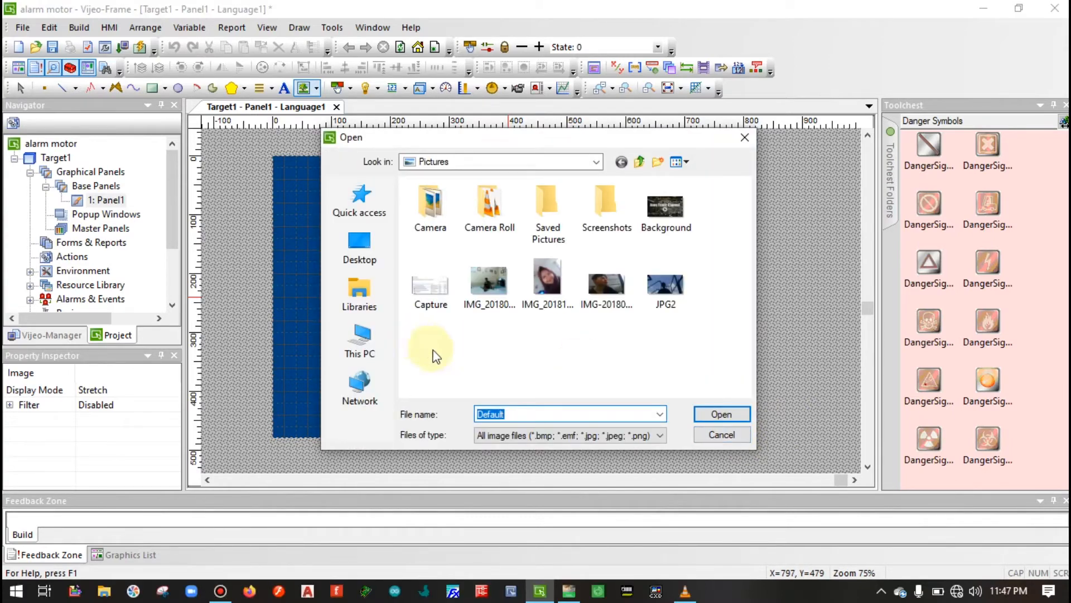
click(607, 285)
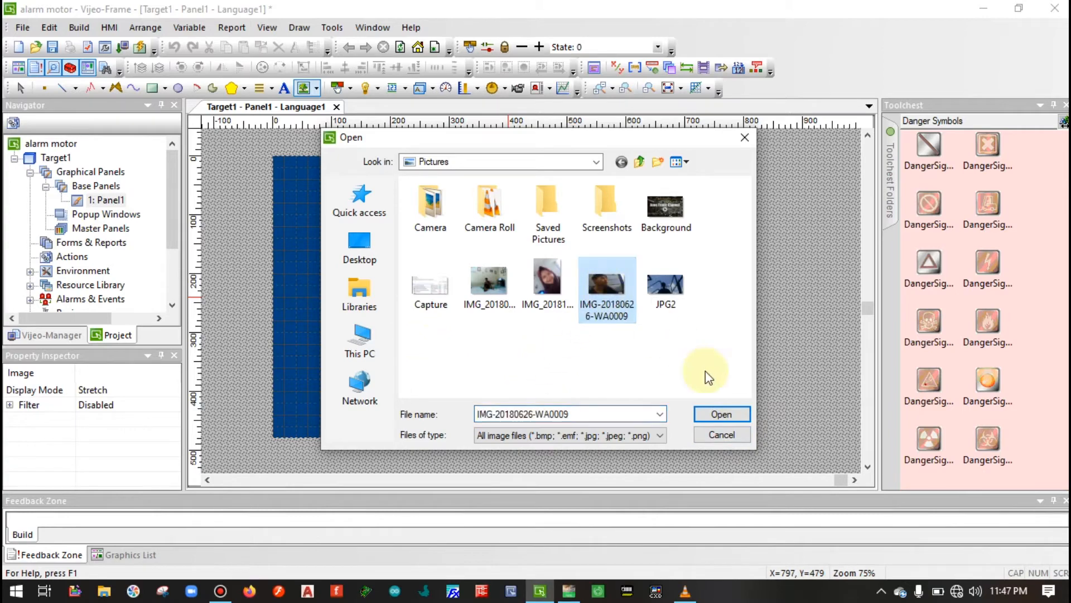
click(721, 414)
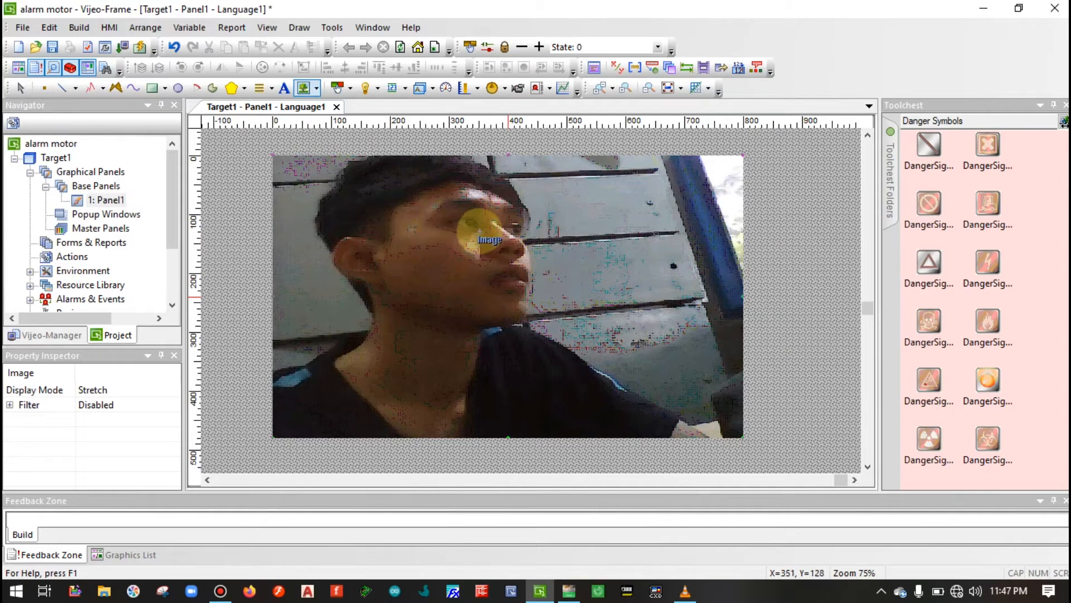
- Delete the full-size picture from Panel1
click(20, 87)
click(394, 246)
key(Delete)
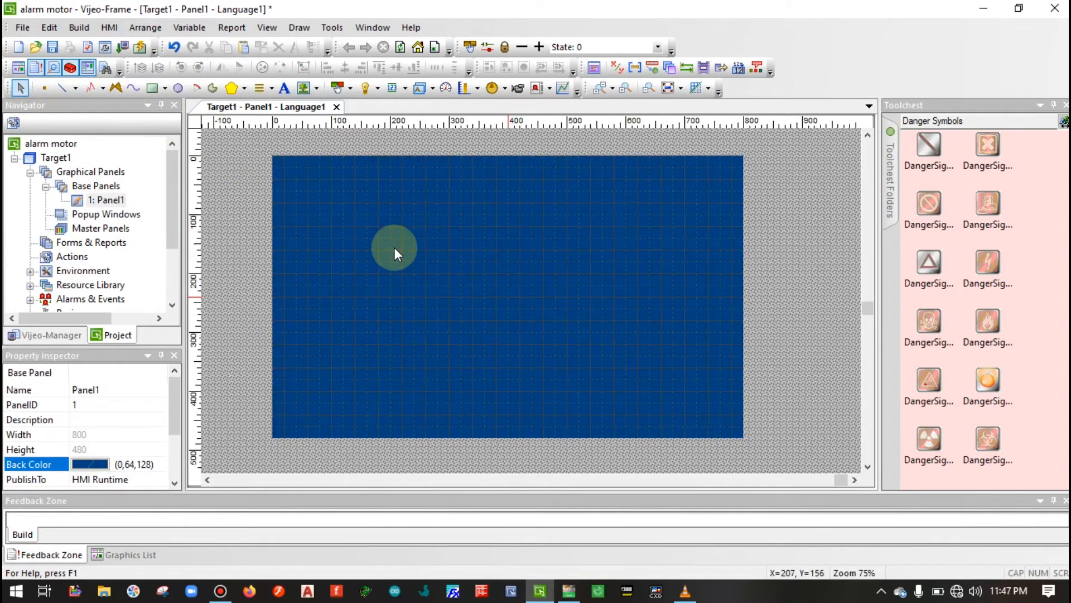
- Insert the picture JPG2 as a background image covering the whole 800 × 480 area of Panel1
click(317, 88)
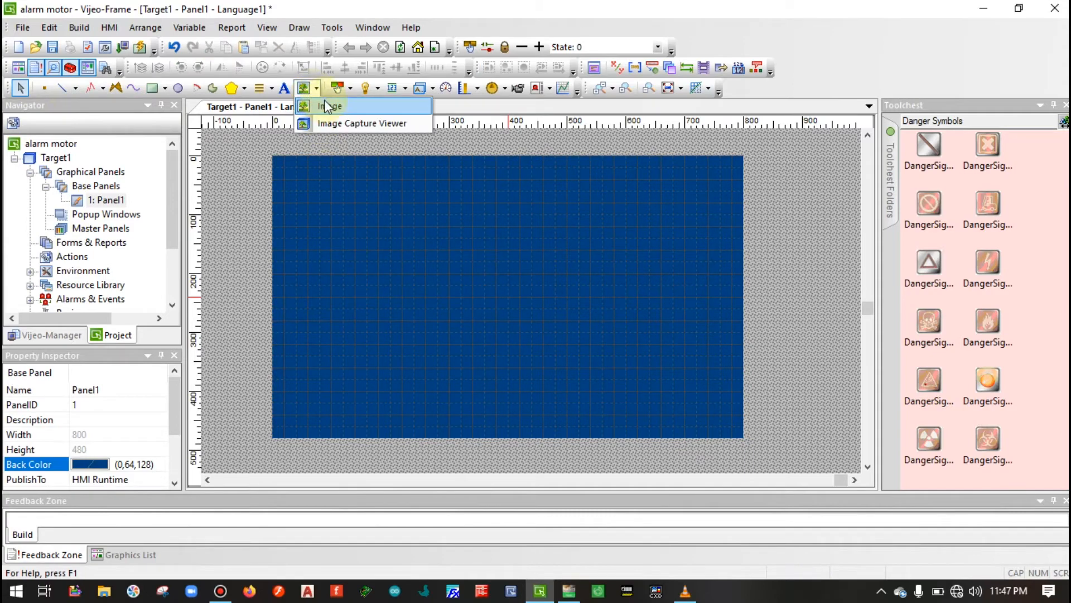
click(327, 101)
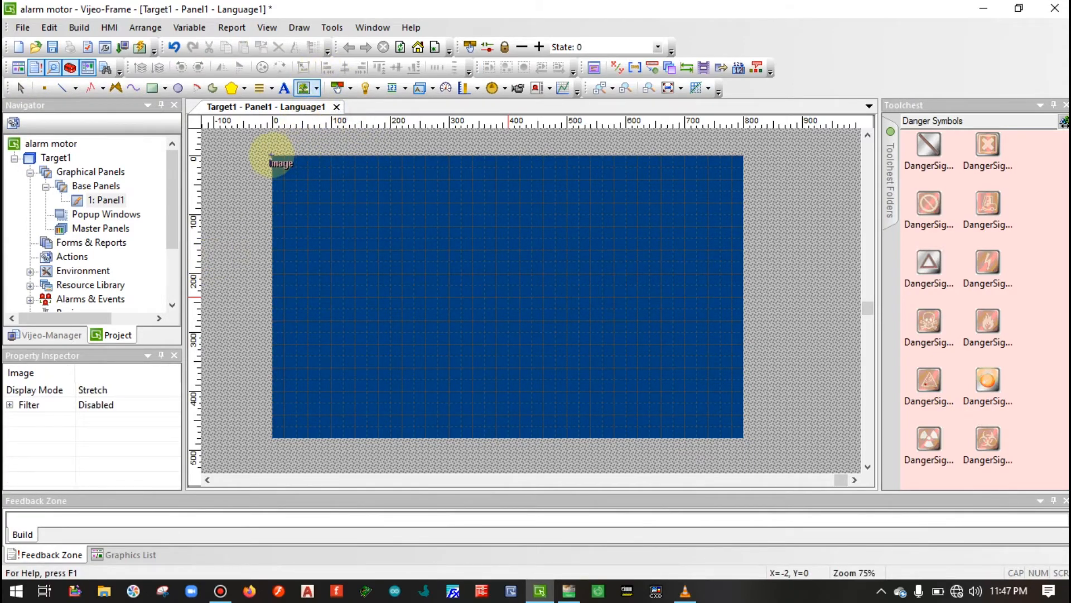
drag(273, 156, 742, 435)
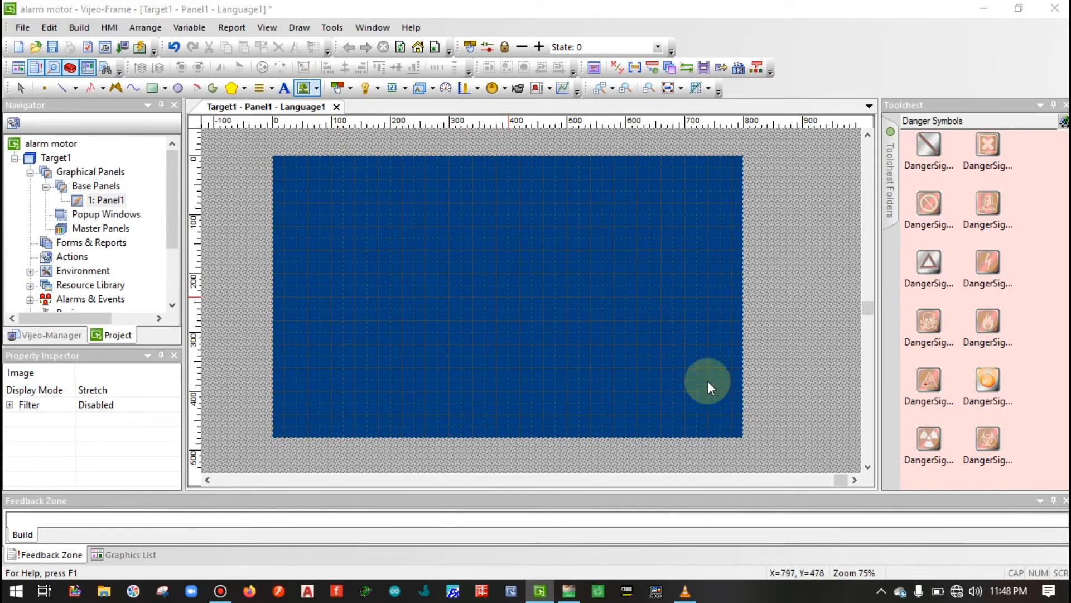
double_click(665, 285)
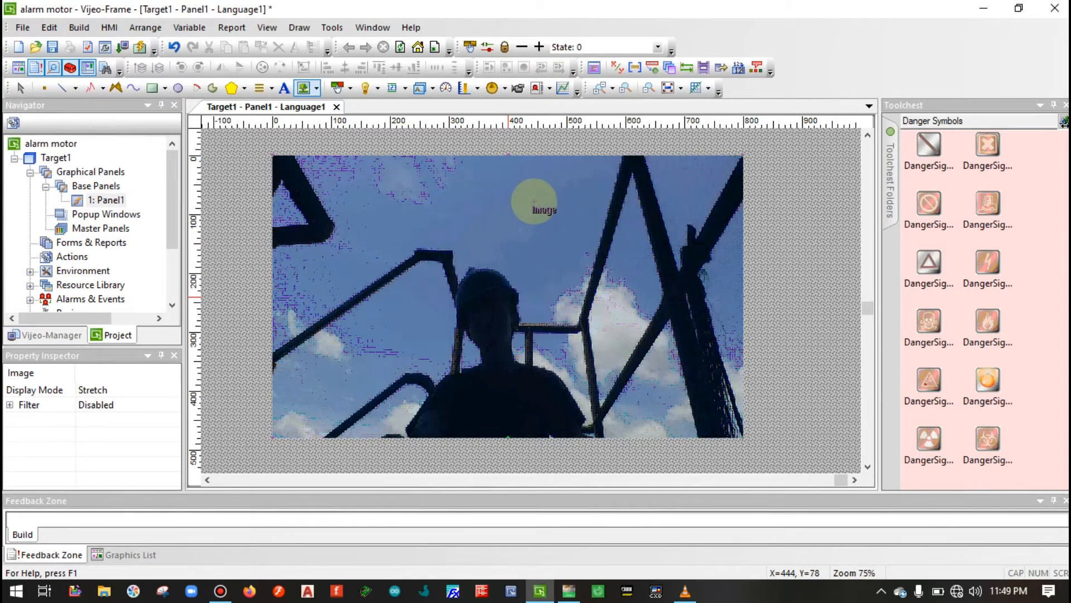
click(20, 88)
click(566, 303)
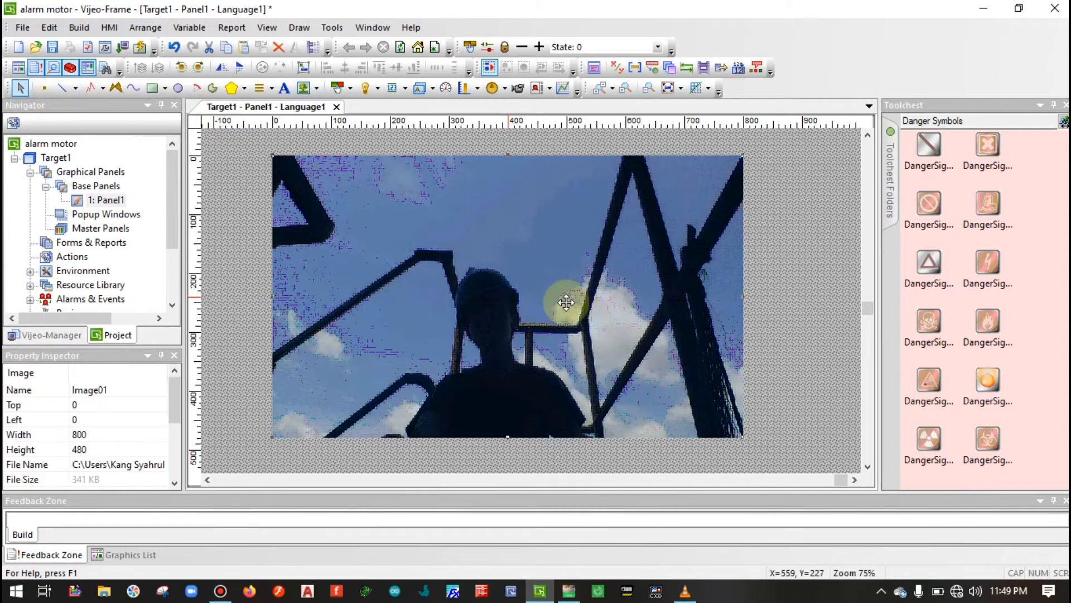
click(780, 283)
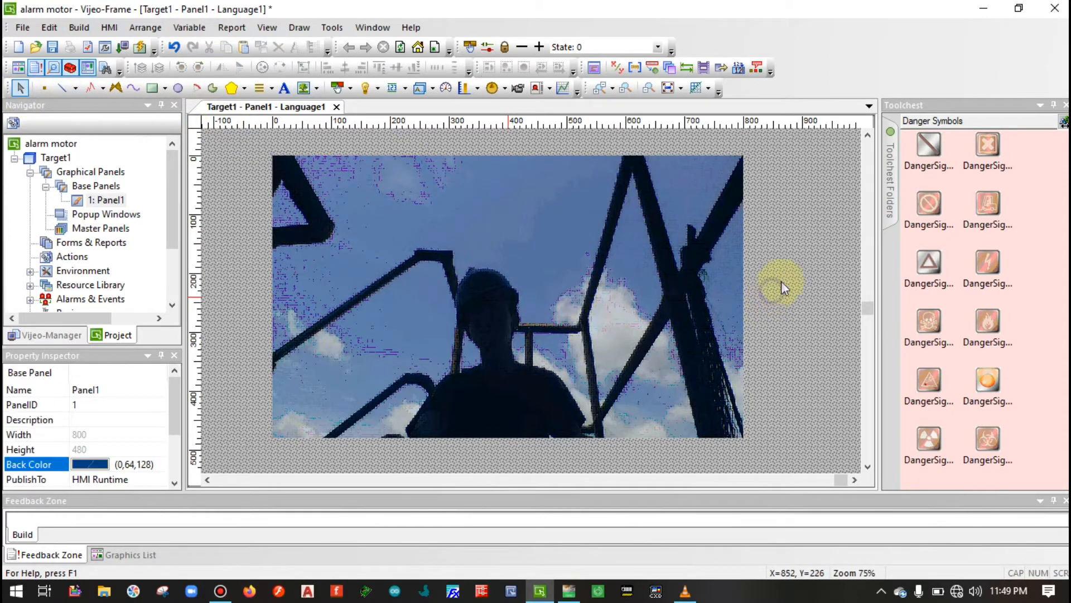
click(547, 222)
drag(508, 155, 510, 220)
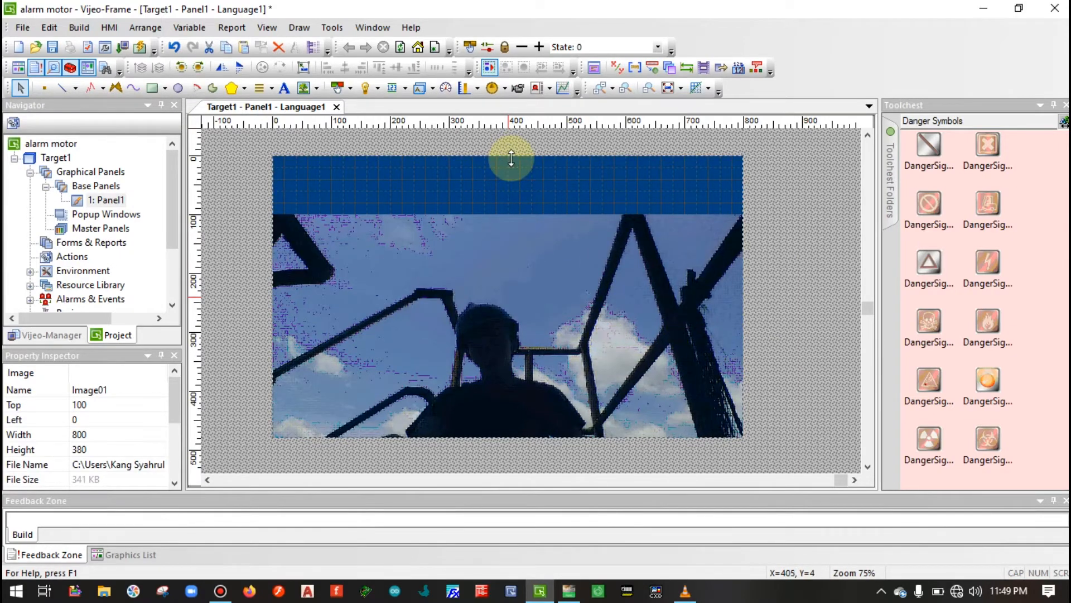
drag(511, 159, 512, 156)
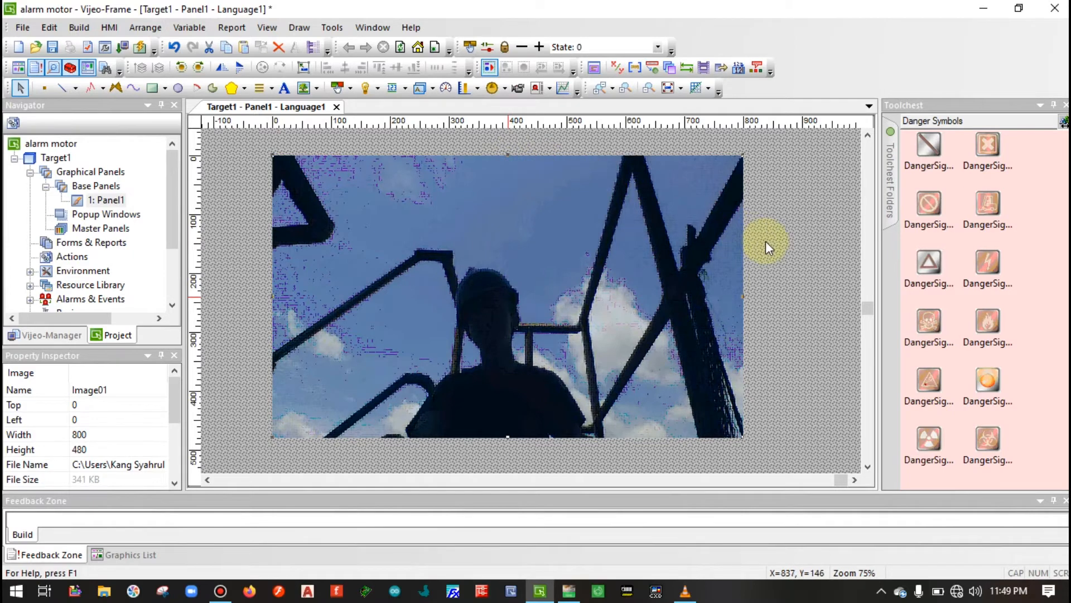
click(765, 222)
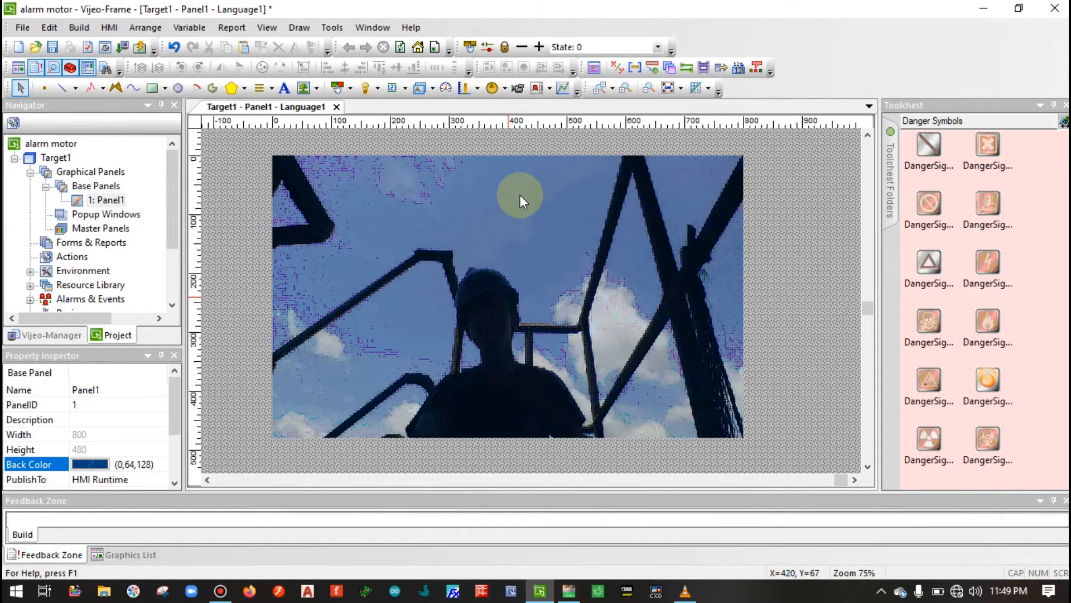
- Check the ladder program in Machine Expert - Basic, and add a new switch to Panel1 back in Vijeo Designer Basic
click(568, 590)
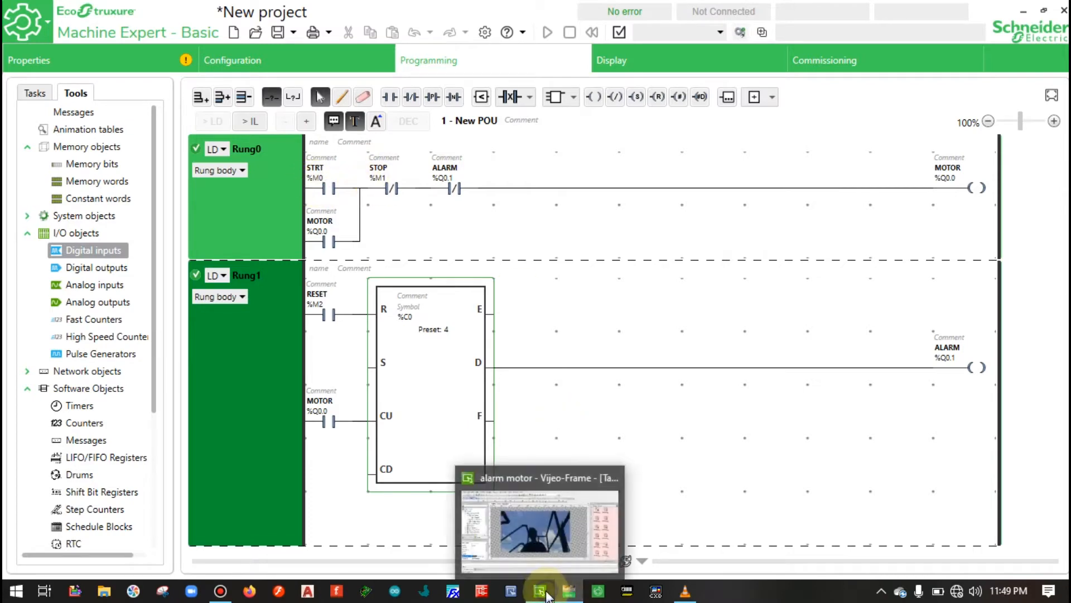
click(566, 590)
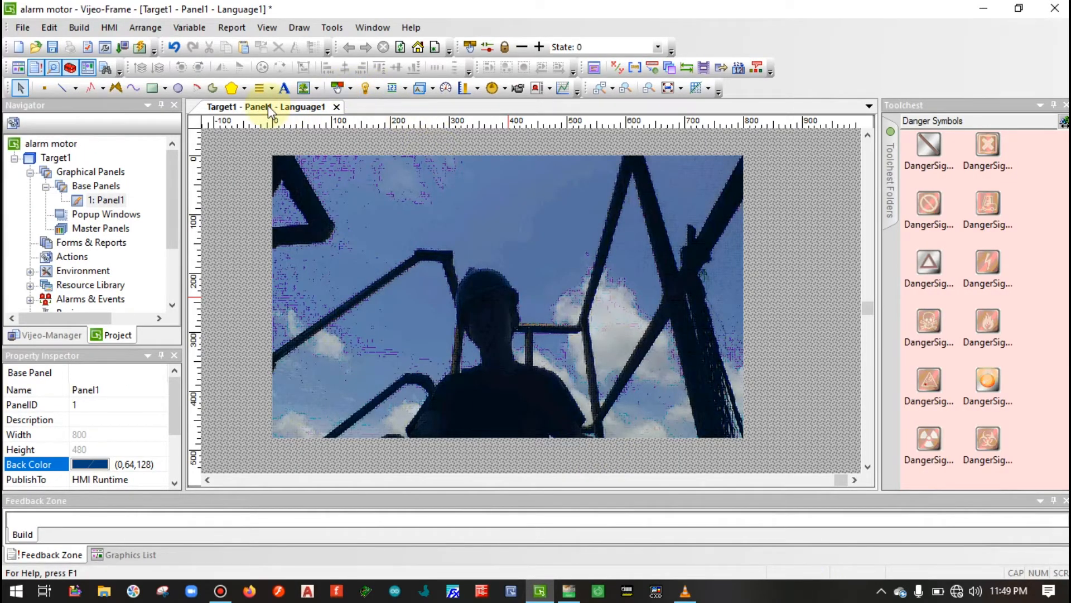
click(343, 90)
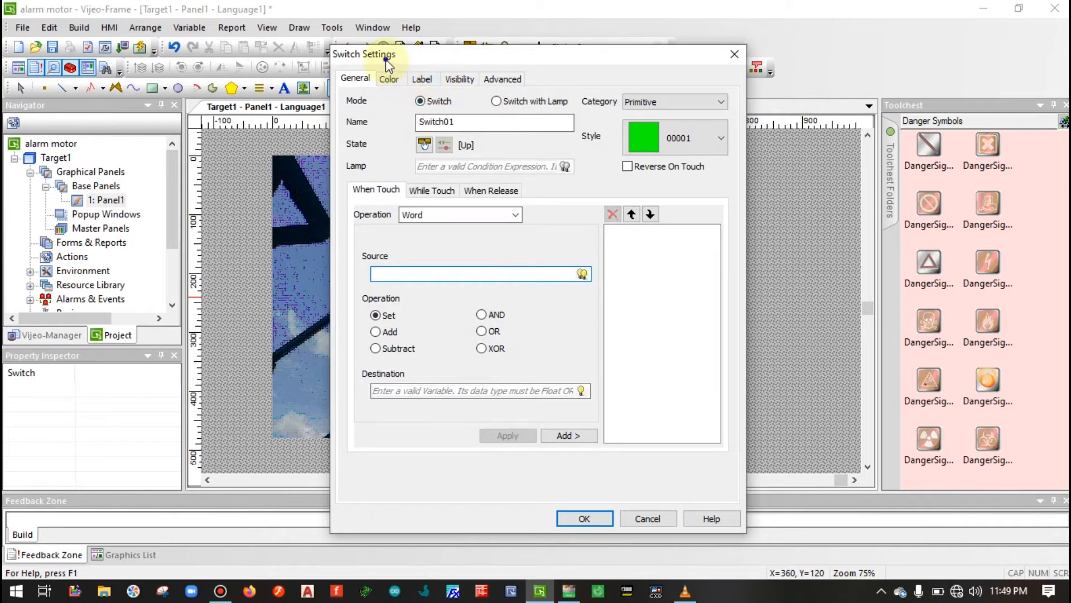
drag(386, 59, 350, 58)
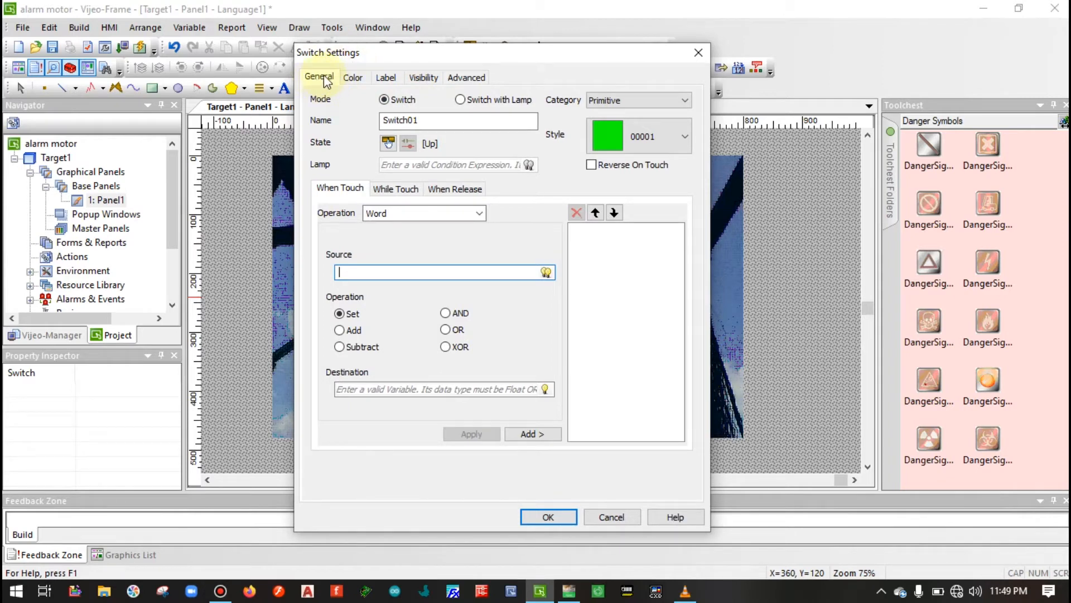
click(357, 78)
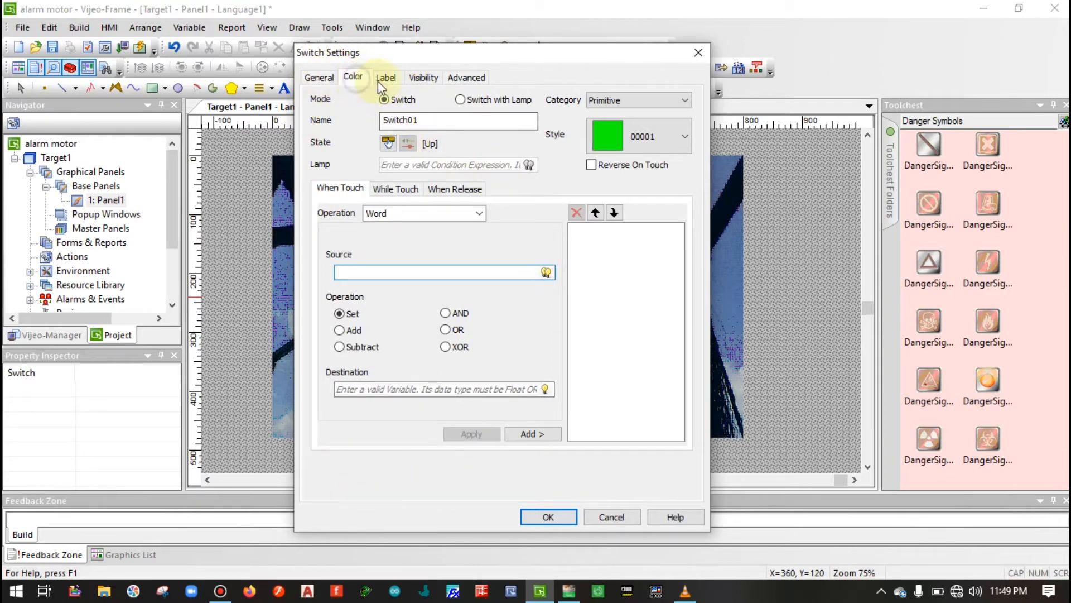
click(360, 77)
click(399, 78)
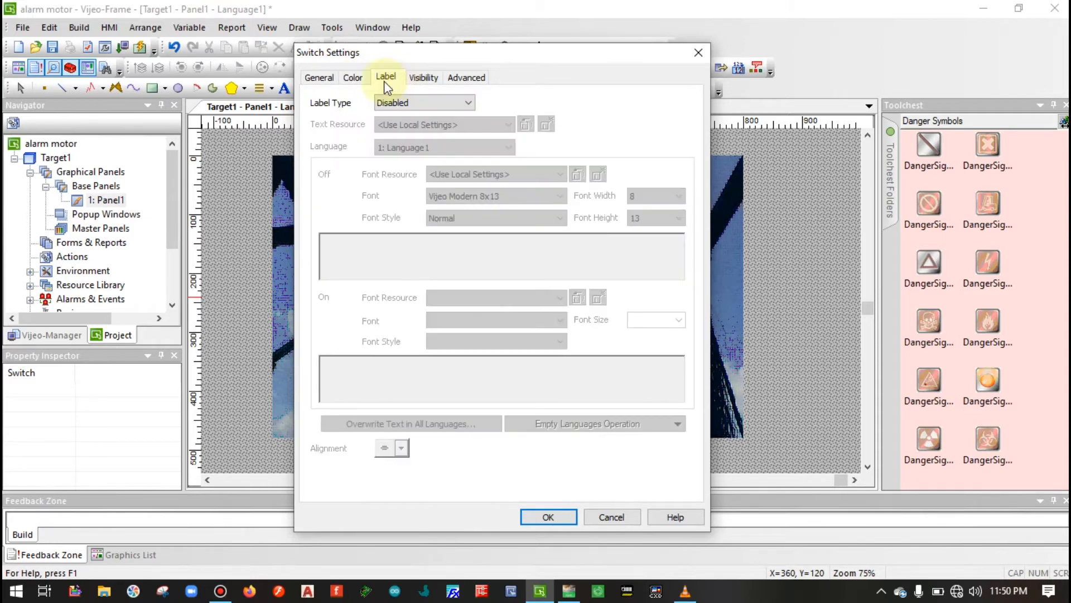
click(326, 82)
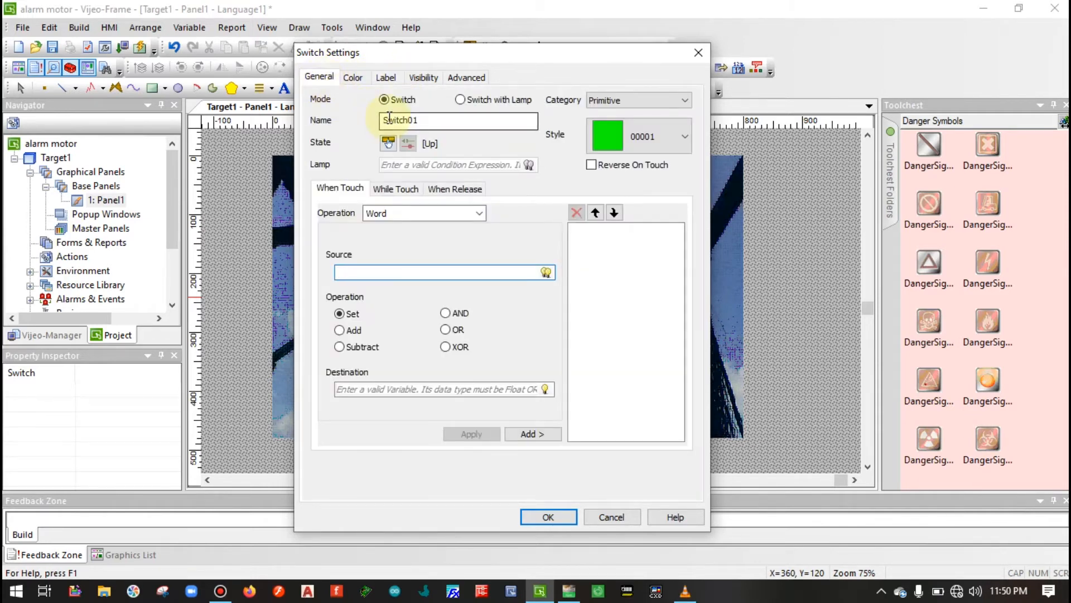
- Set the new switch's mode to Switch with Lamp and name it start
click(479, 108)
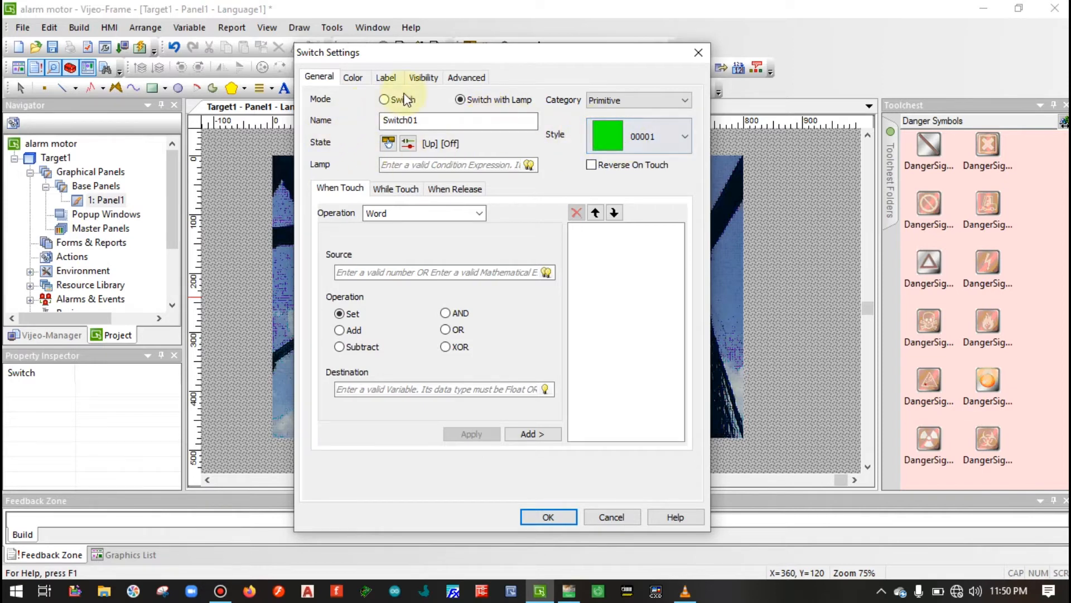
double_click(396, 120)
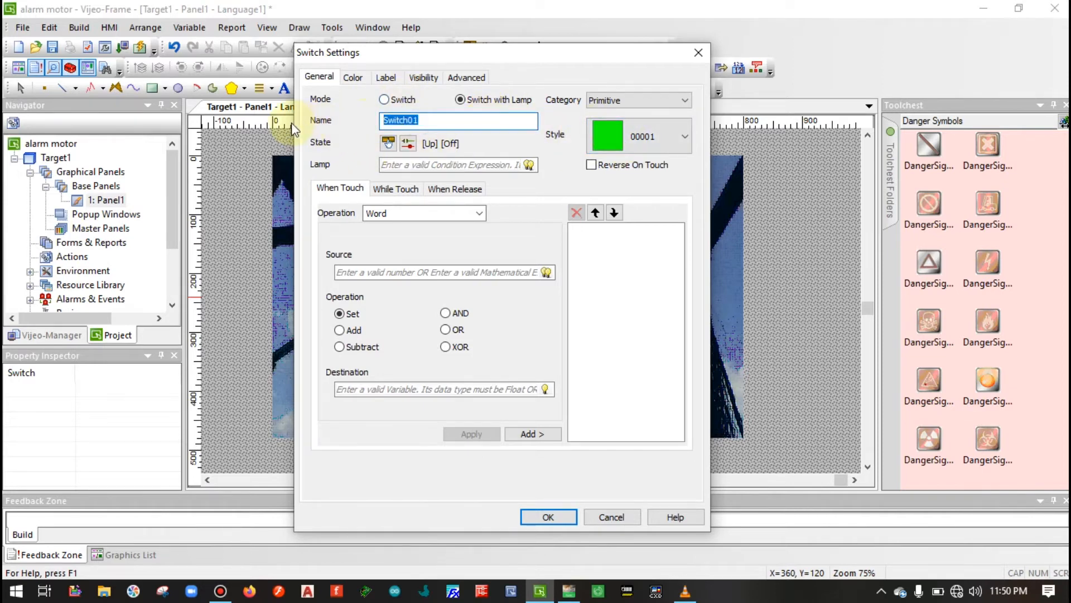
text(sta)
- Keep the Primitive category for the start switch and choose style 00002
click(600, 100)
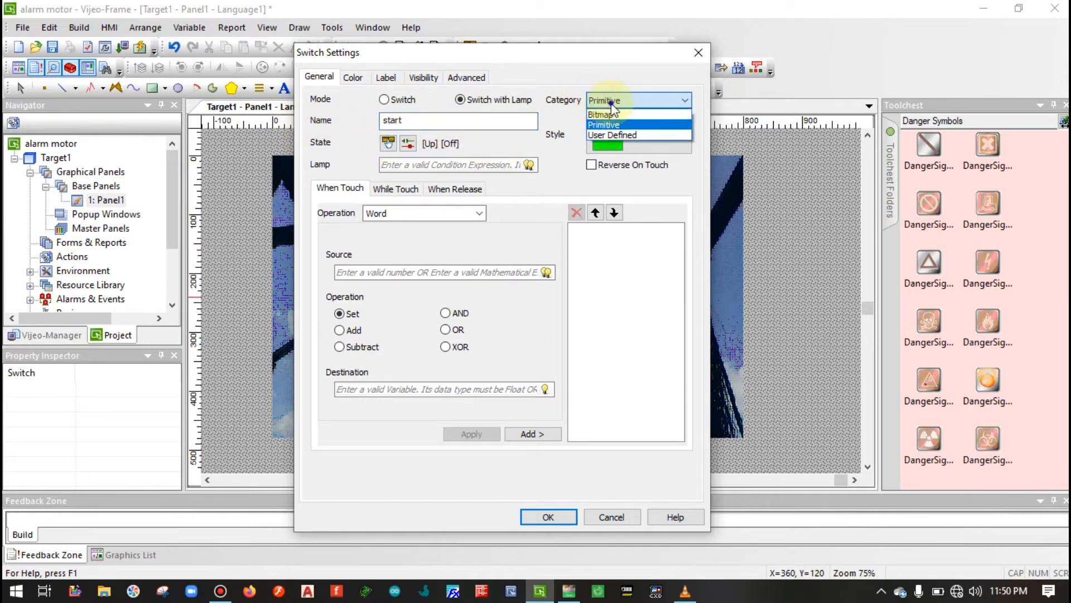
click(604, 101)
click(611, 105)
click(614, 117)
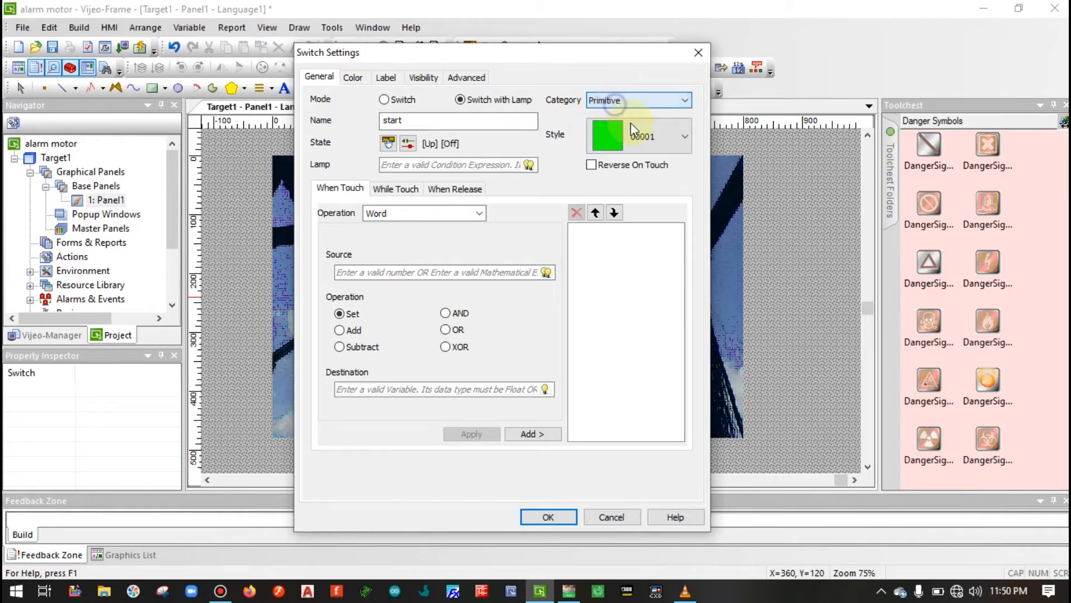
click(649, 137)
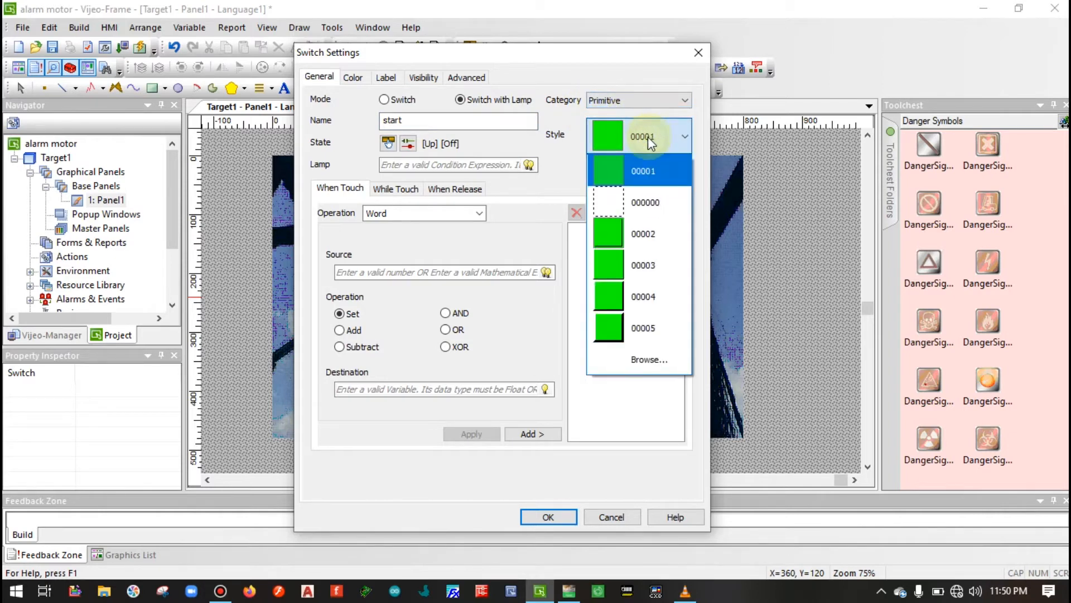
click(659, 234)
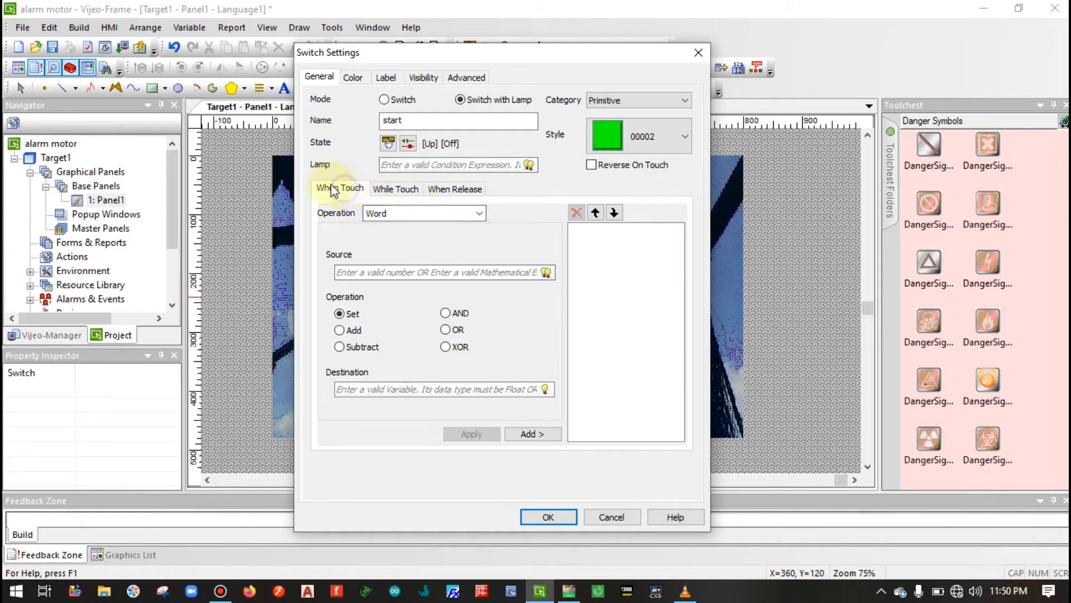
- Set the start switch's when-touch operation to Bit with Momentary ON, checking the start contact in the Machine Expert - Basic ladder
click(482, 210)
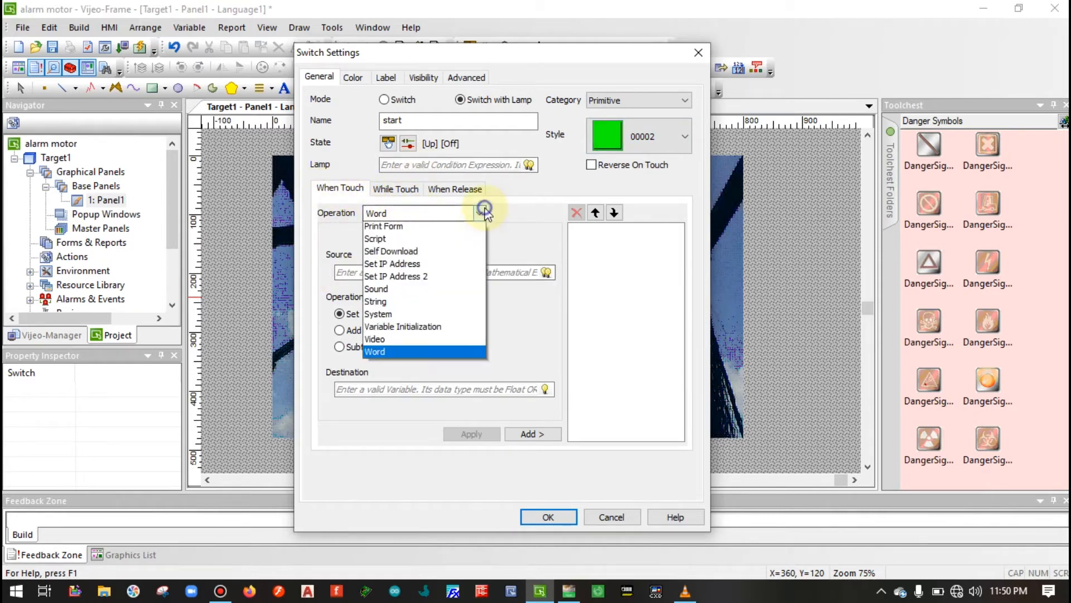
click(409, 278)
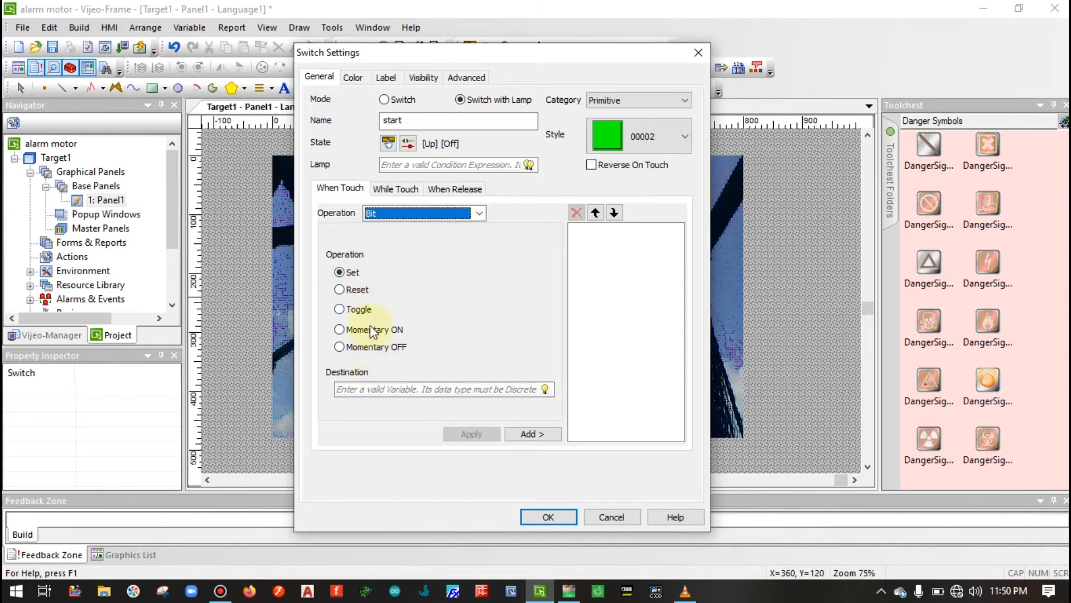
click(343, 310)
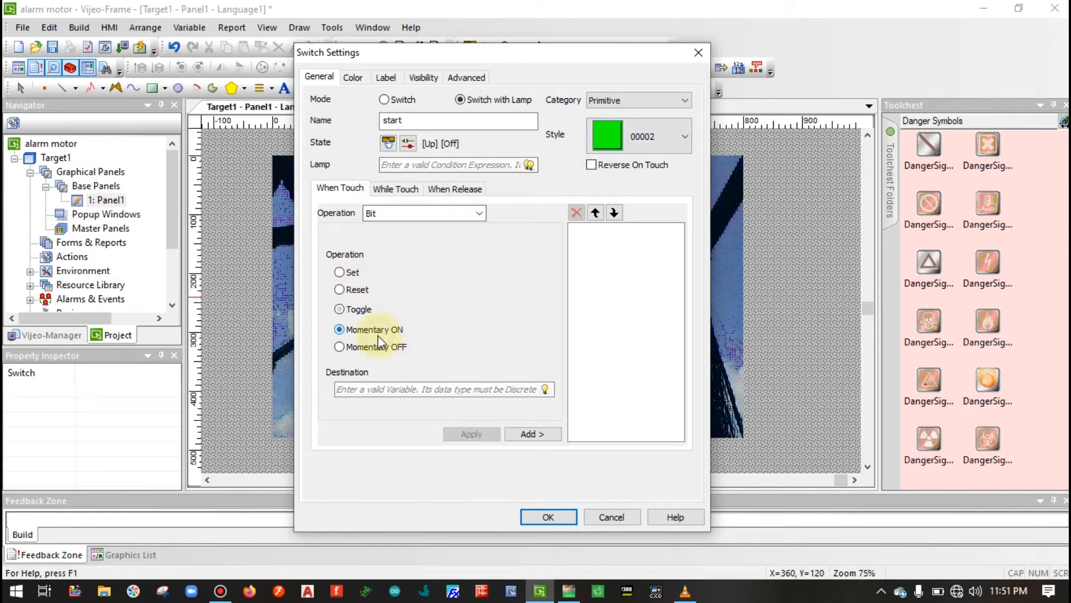
click(388, 351)
click(378, 331)
click(385, 345)
click(383, 331)
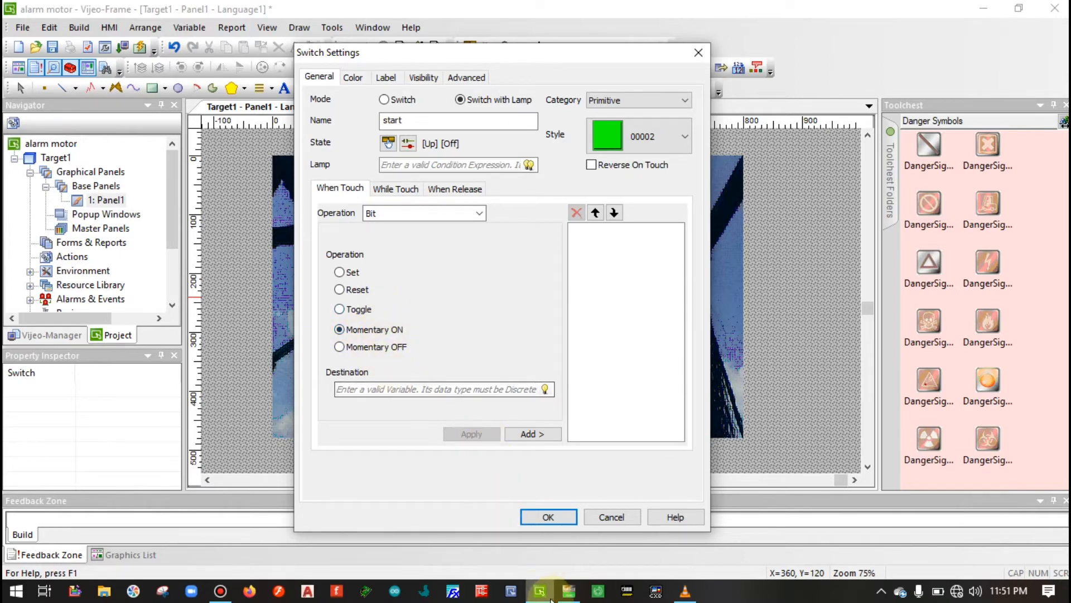
click(568, 590)
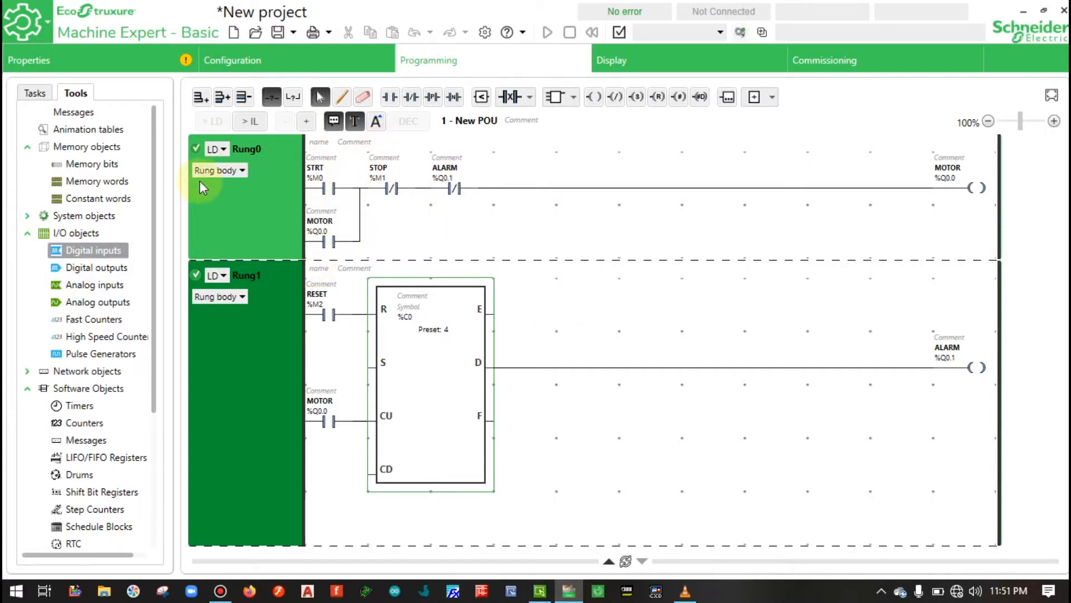
click(541, 590)
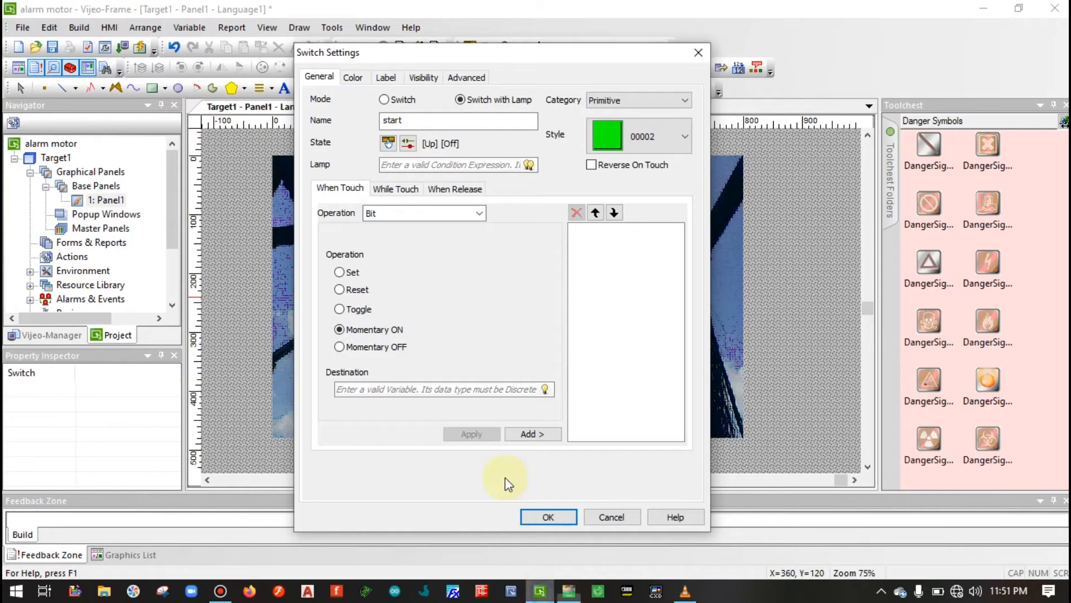
click(356, 311)
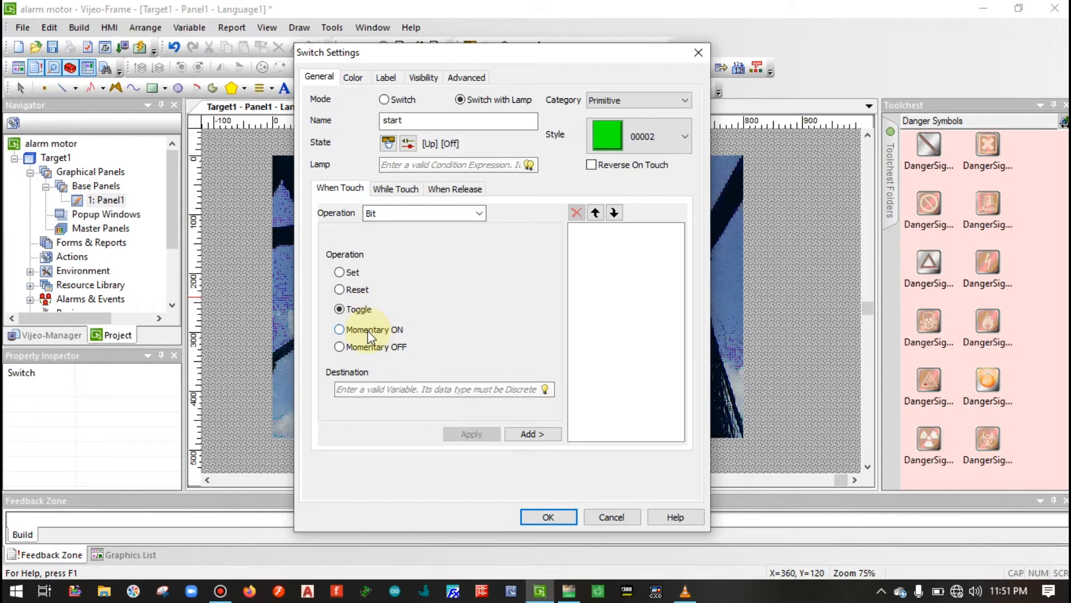
click(367, 330)
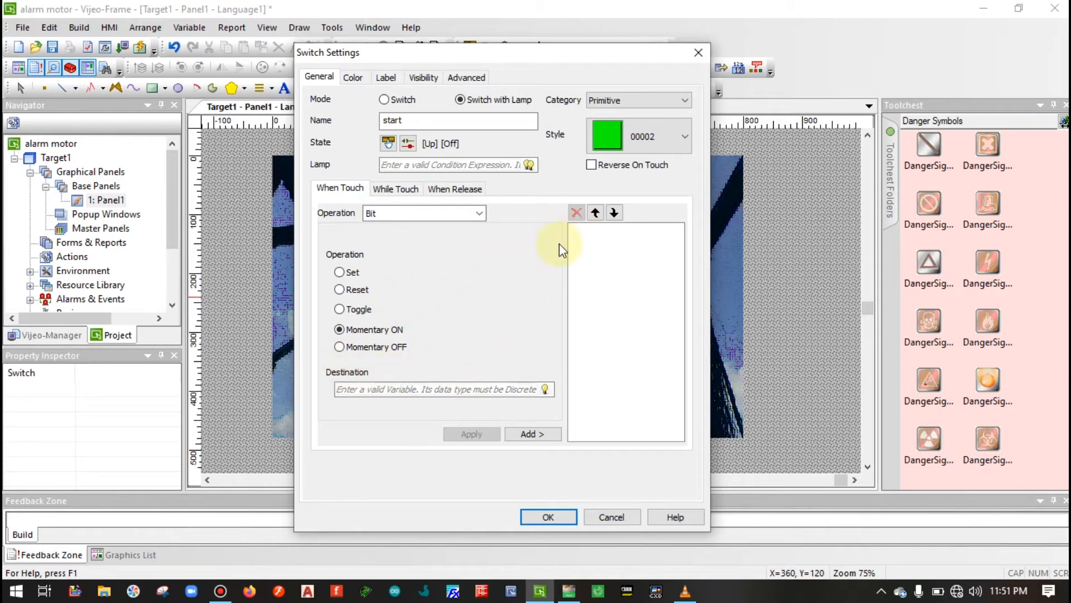
- Create a new external BOOL variable named start in scan group ModbusEquipment01 for the switch's destination
click(542, 389)
drag(591, 325, 774, 54)
right_click(742, 136)
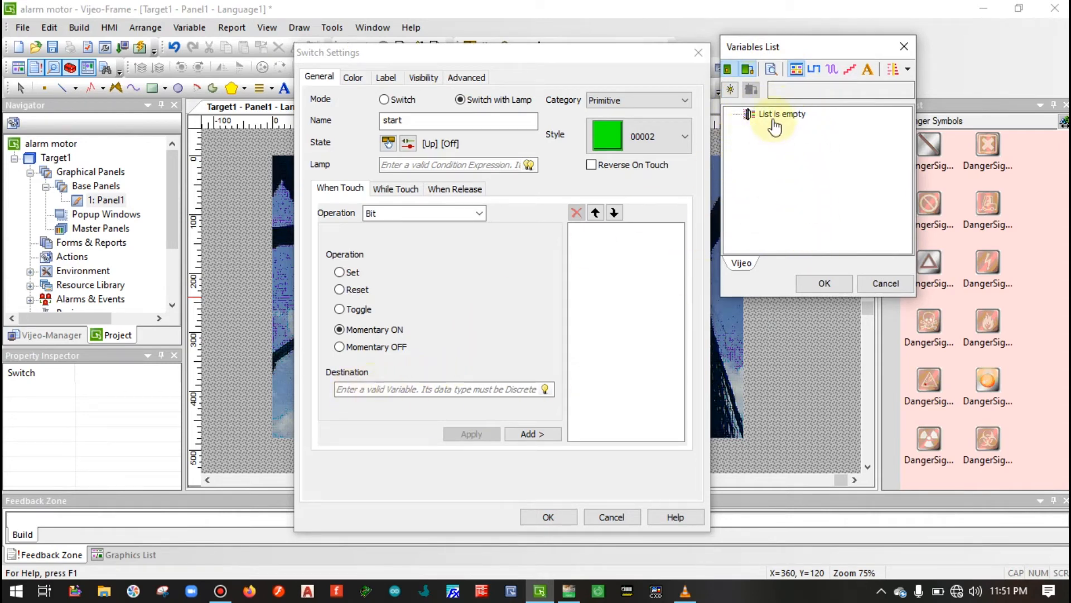
click(730, 90)
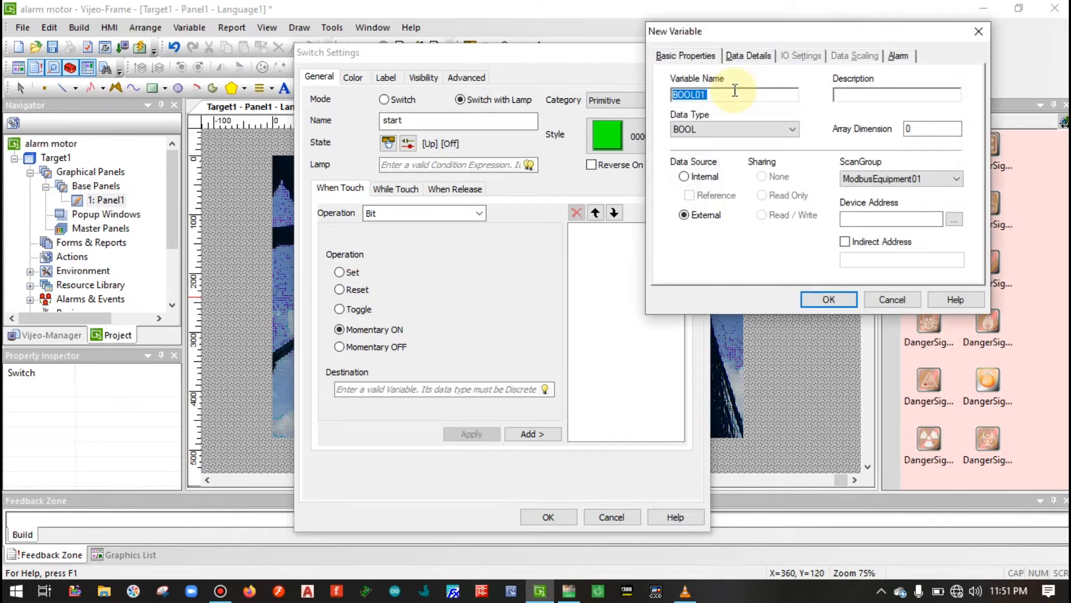
text(start)
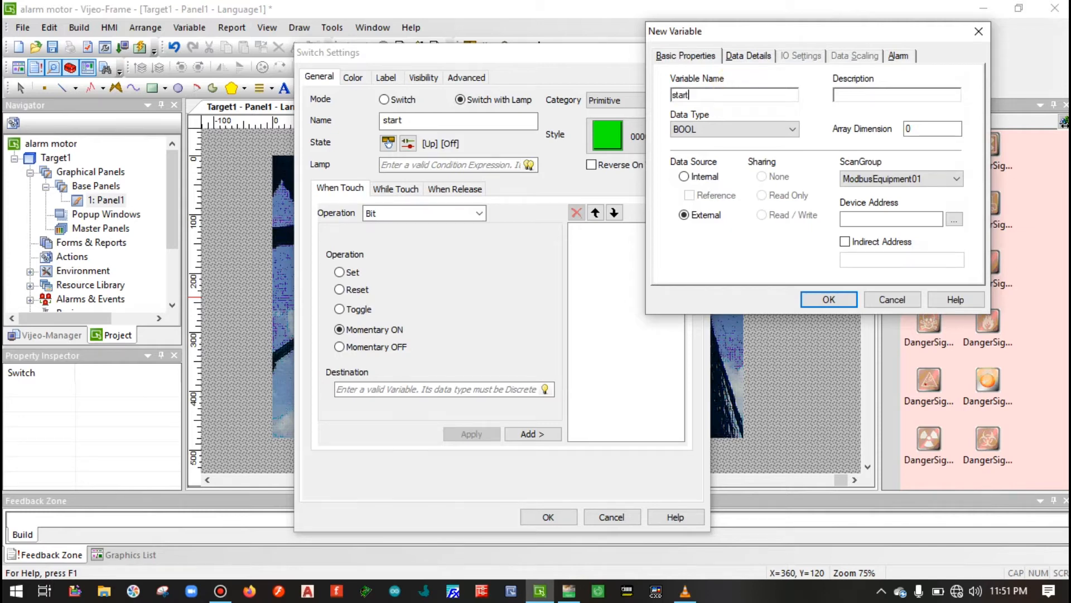
click(835, 96)
click(782, 133)
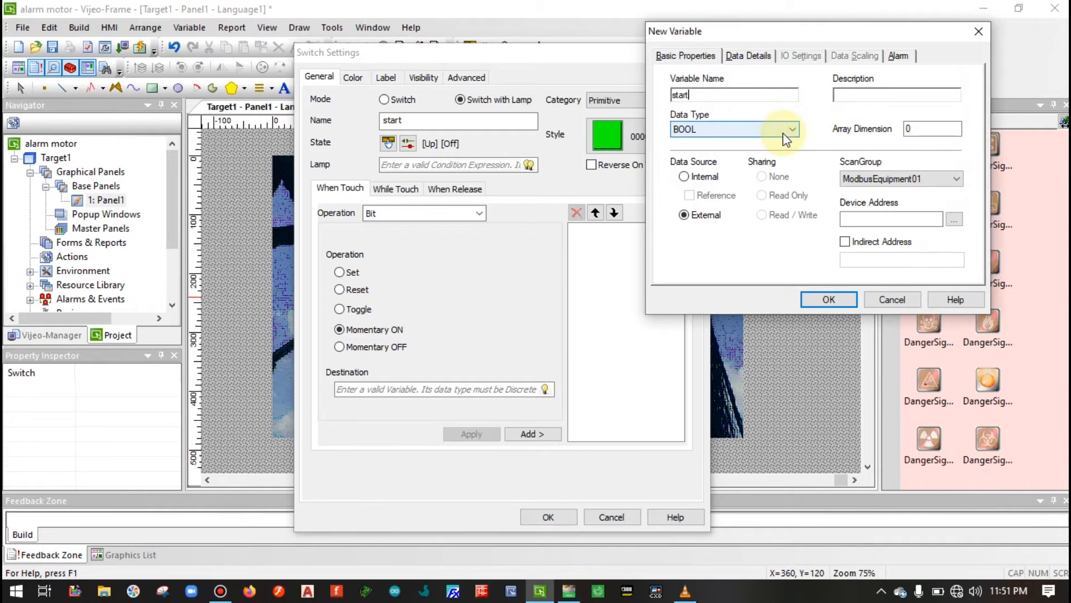
click(858, 186)
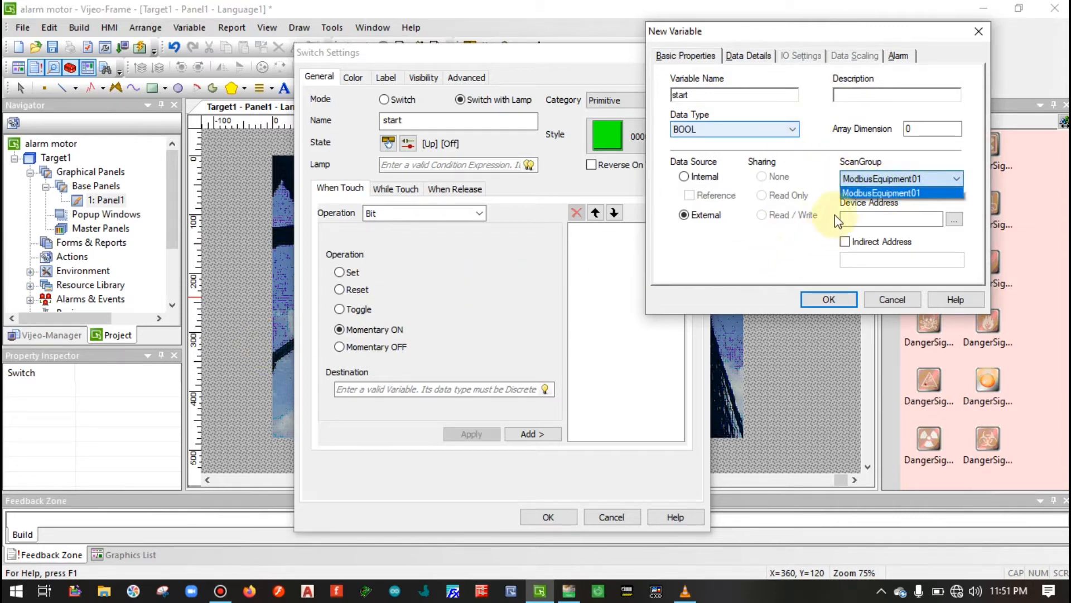
click(853, 193)
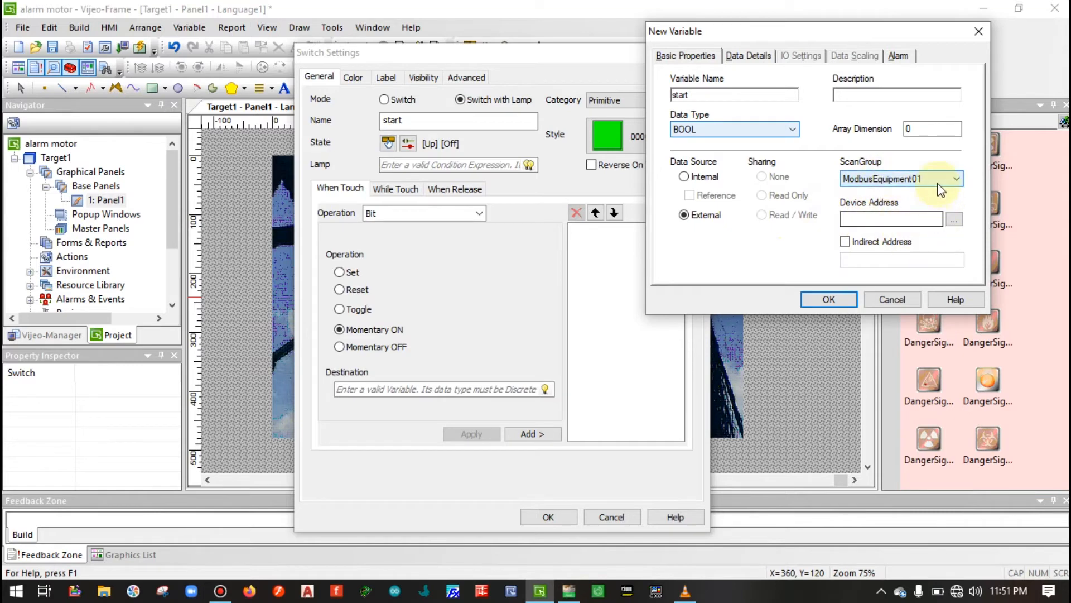
- Set the start variable's device address to %M0, checking the start contact in the Machine Expert - Basic ladder, and create the variable
click(954, 219)
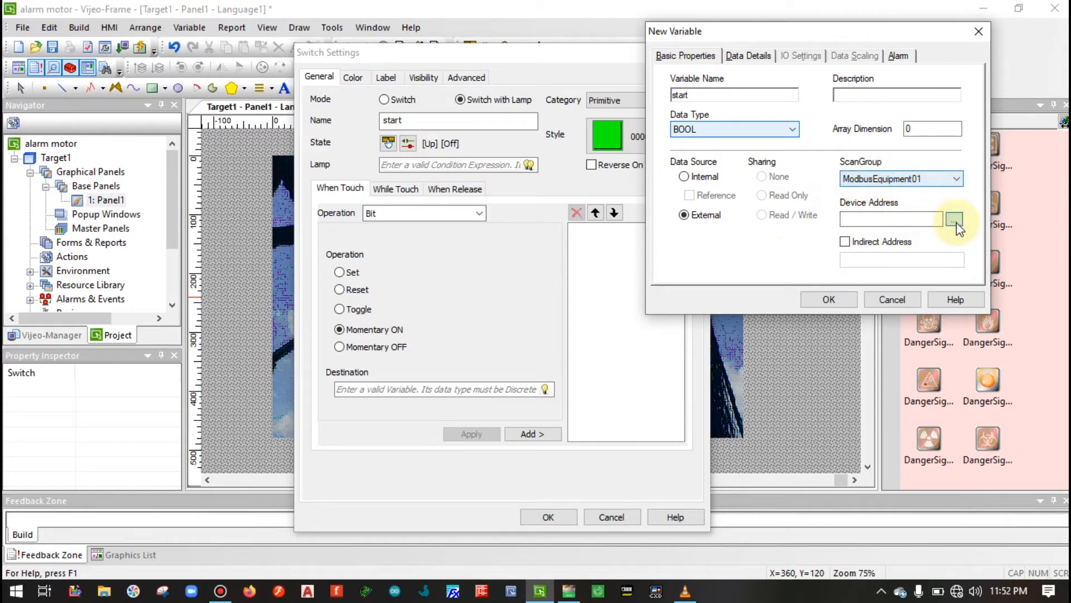
drag(823, 98, 686, 125)
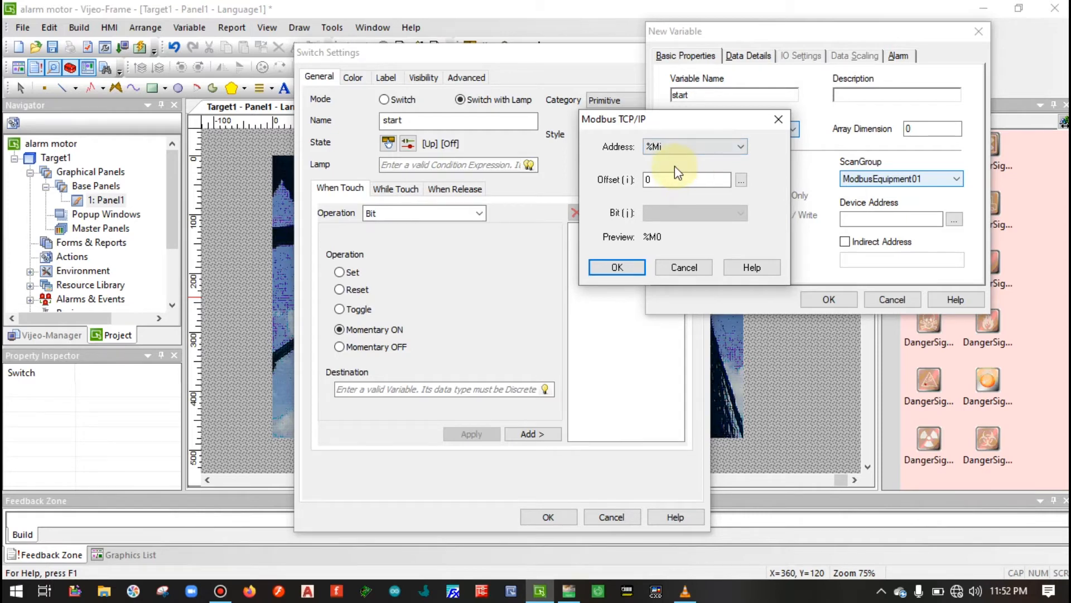
click(673, 147)
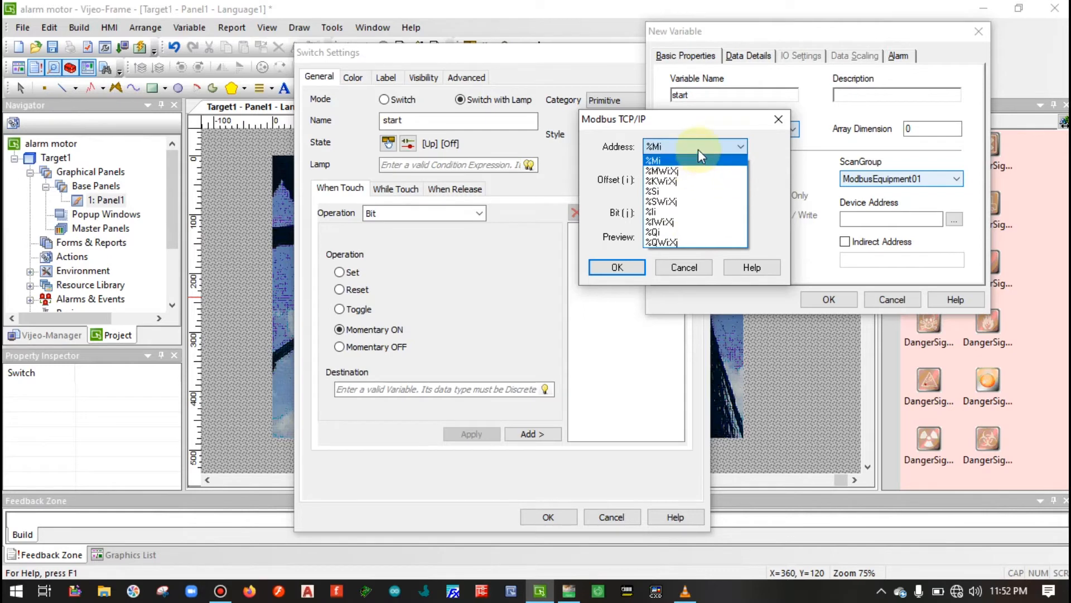
click(707, 163)
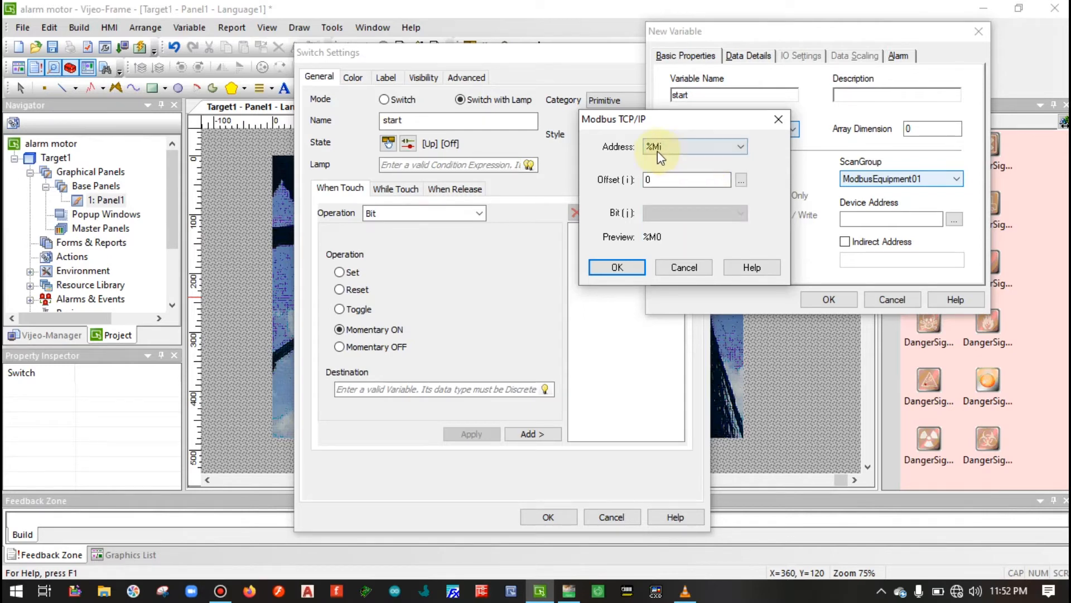
click(568, 590)
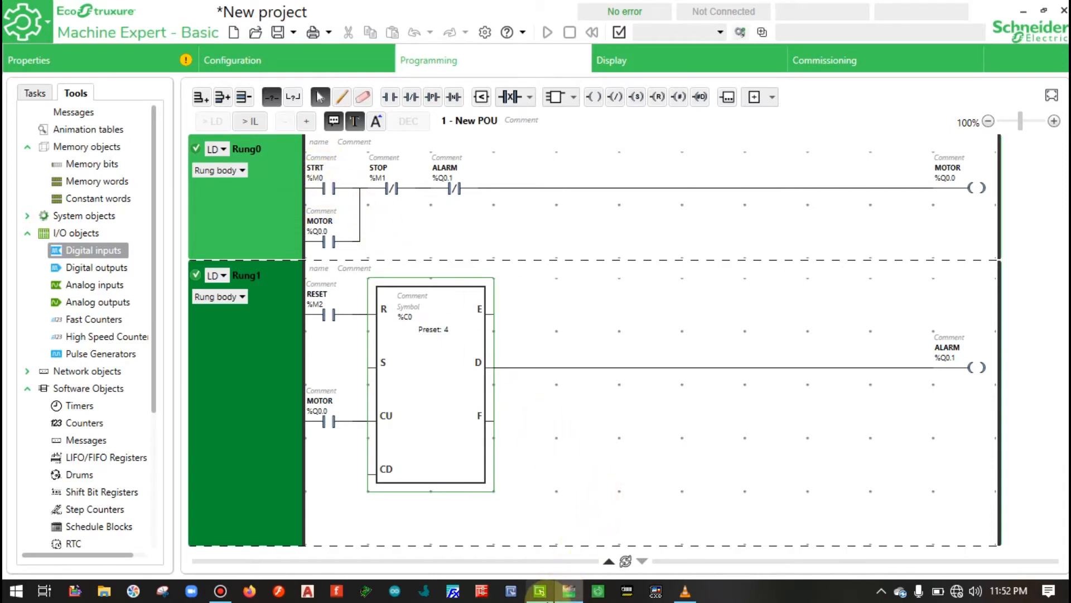
click(539, 590)
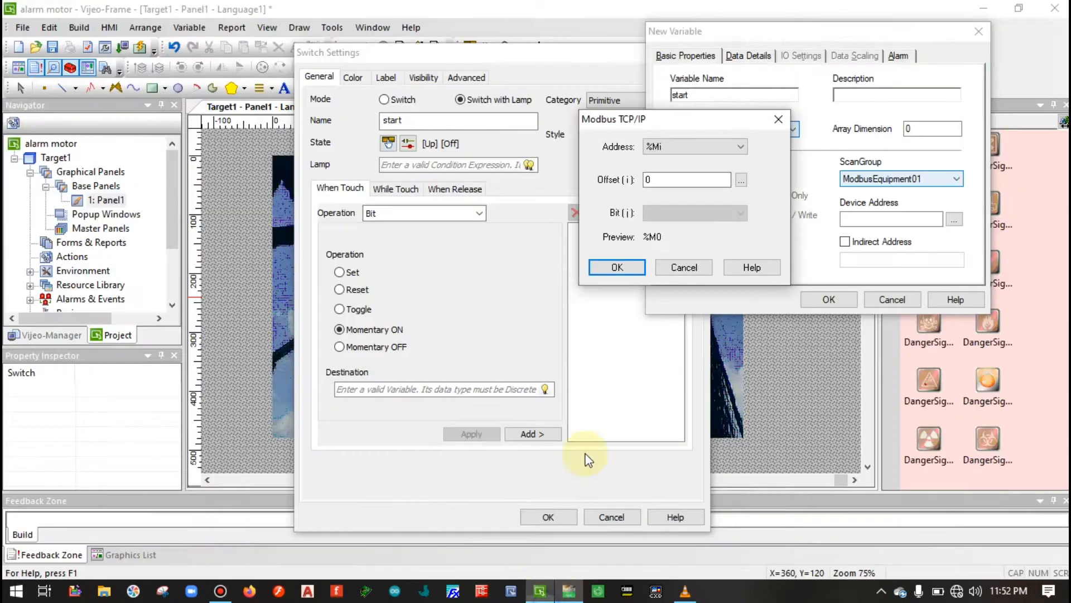
click(655, 180)
click(656, 146)
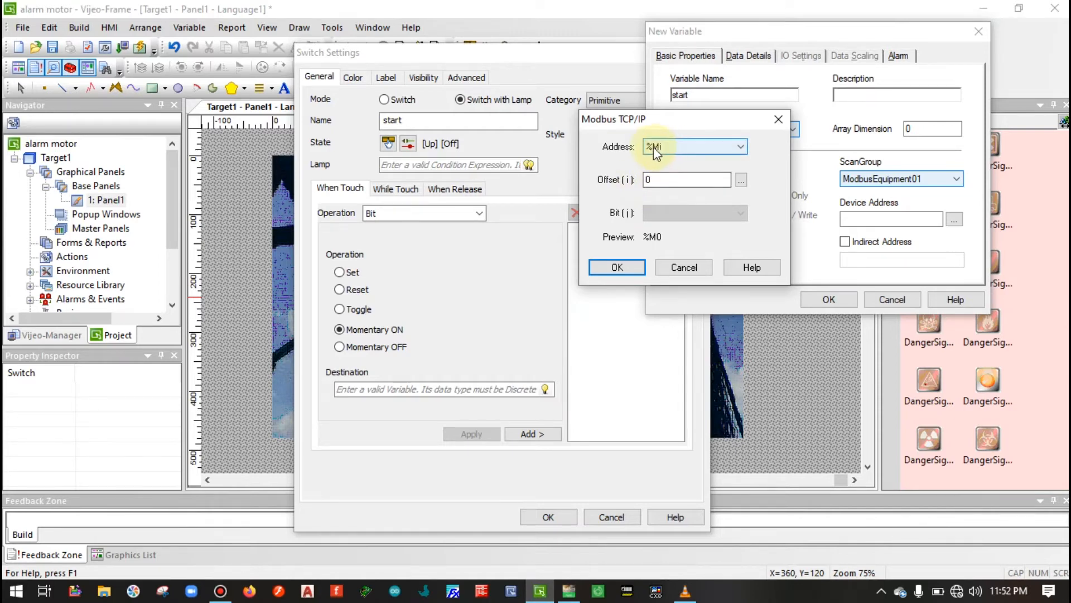
click(630, 266)
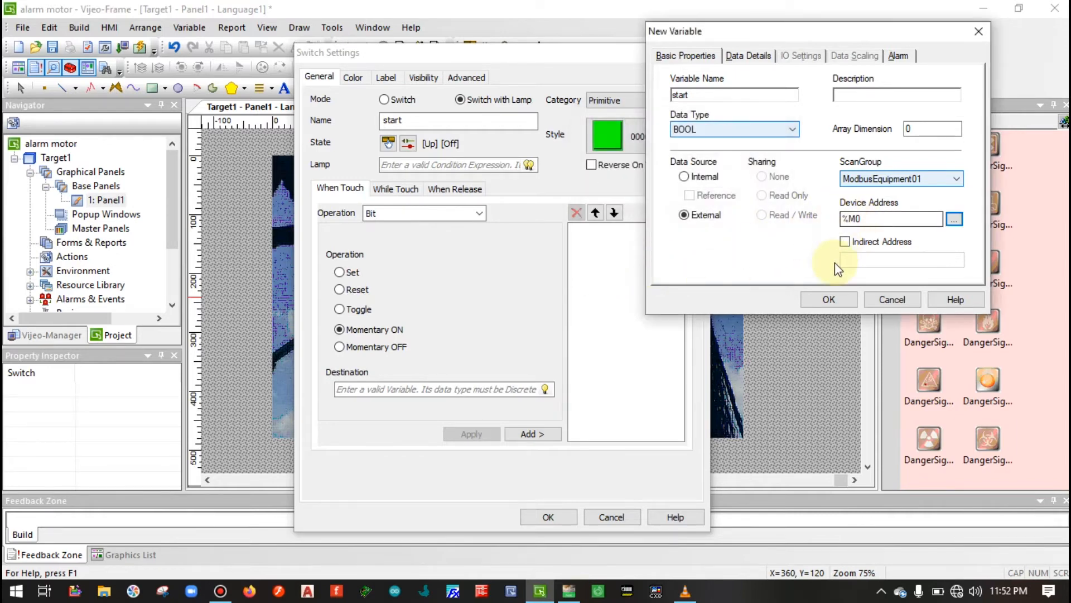
click(828, 299)
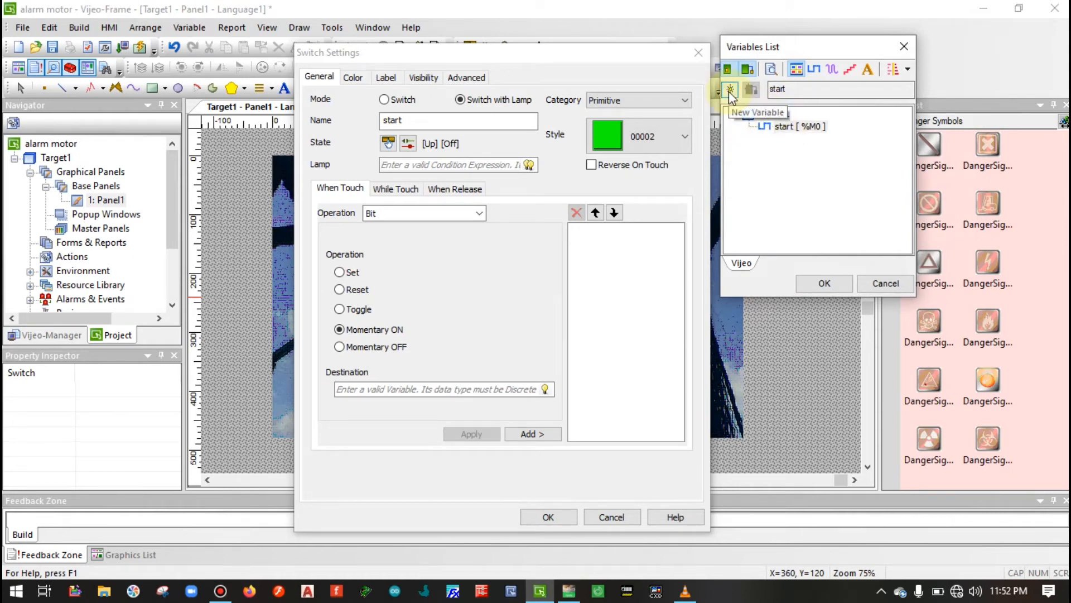
- Assign the start variable as the switch's destination, add the Bit Momentary On action, and check it against the Machine Expert - Basic ladder
click(798, 126)
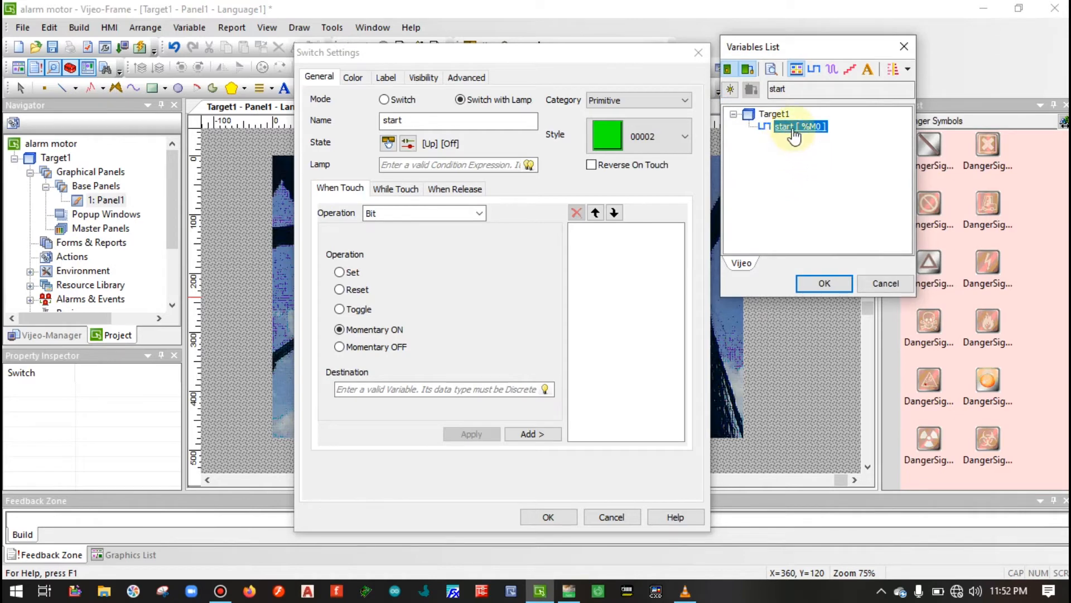
click(820, 283)
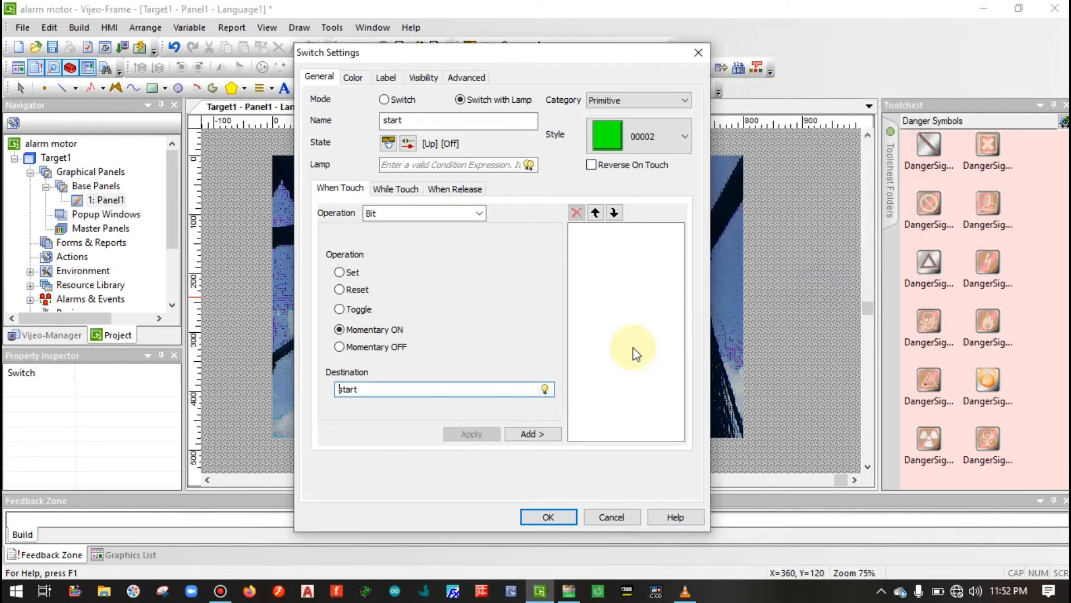
click(533, 434)
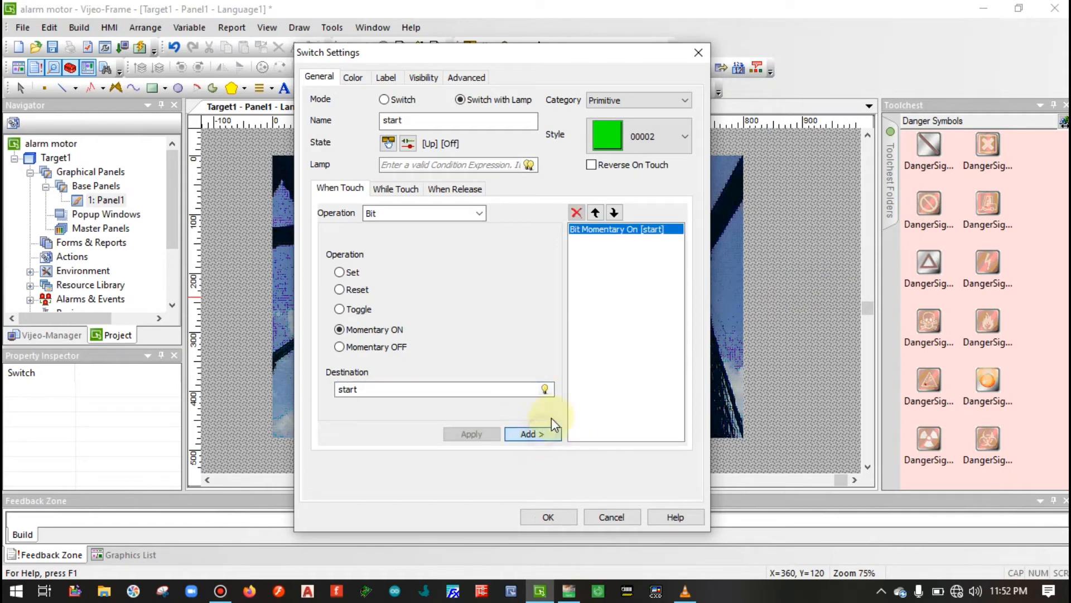
click(609, 230)
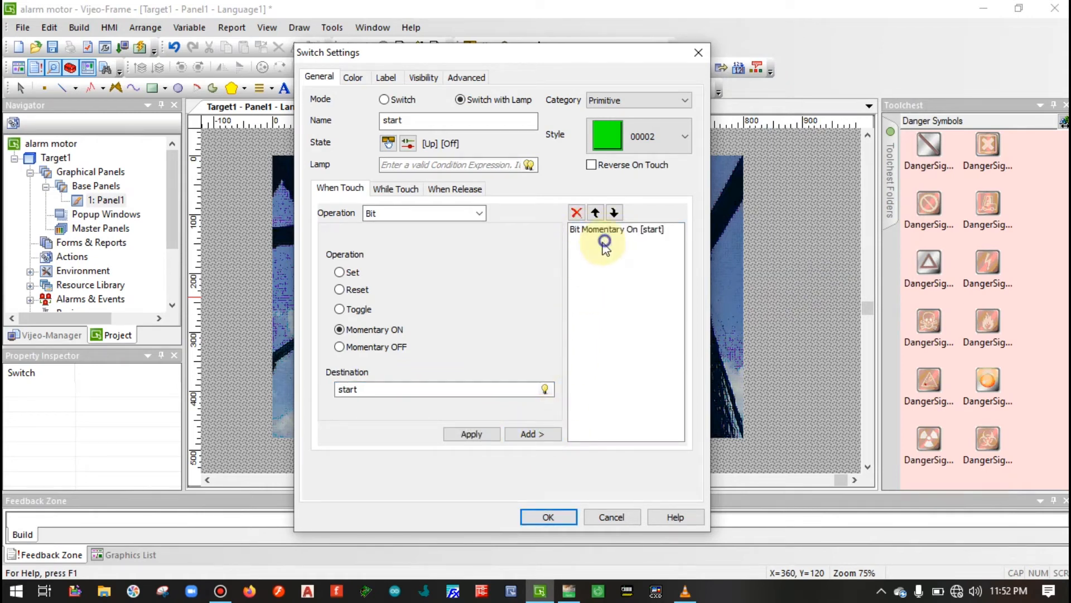
drag(557, 56, 810, 46)
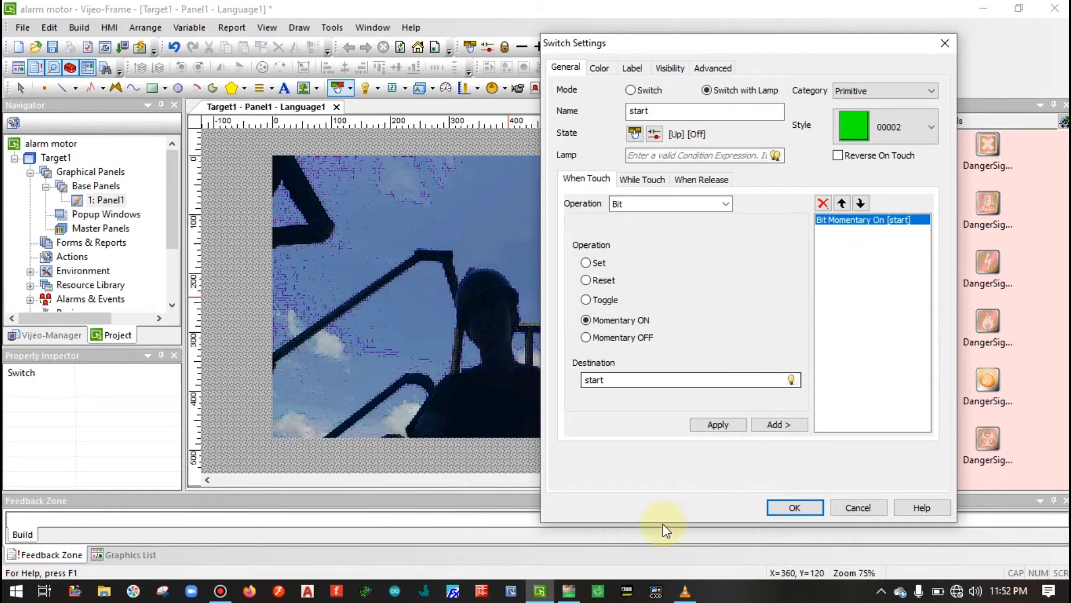
click(569, 590)
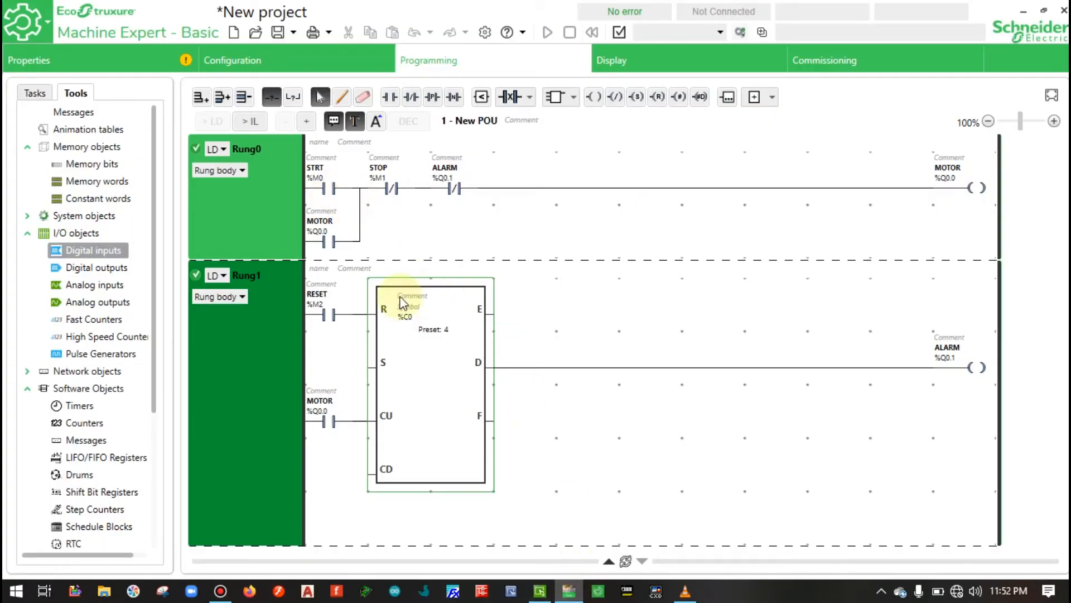
click(540, 591)
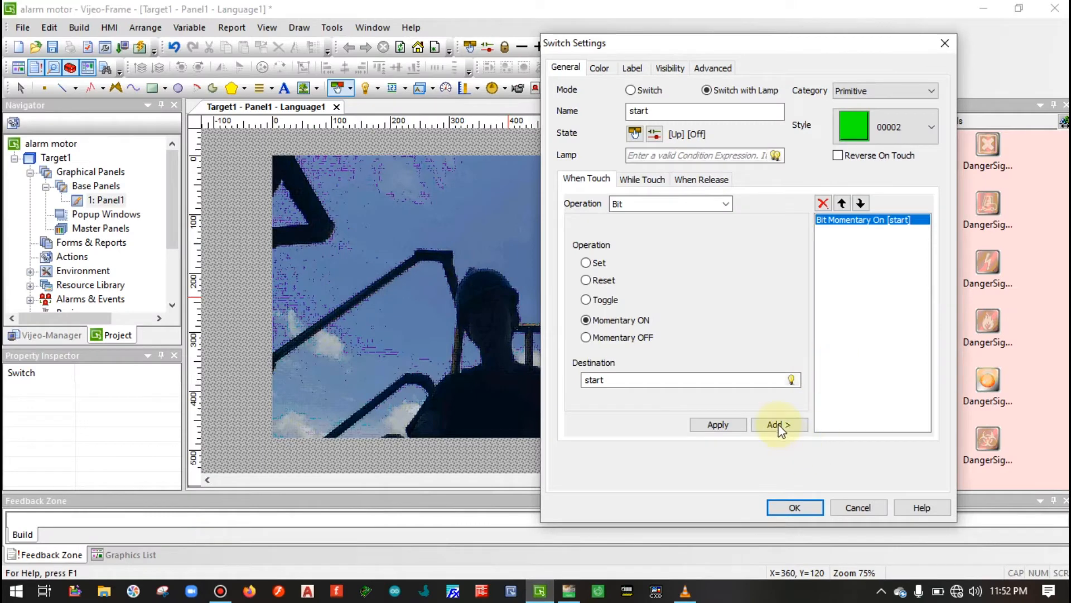
click(568, 590)
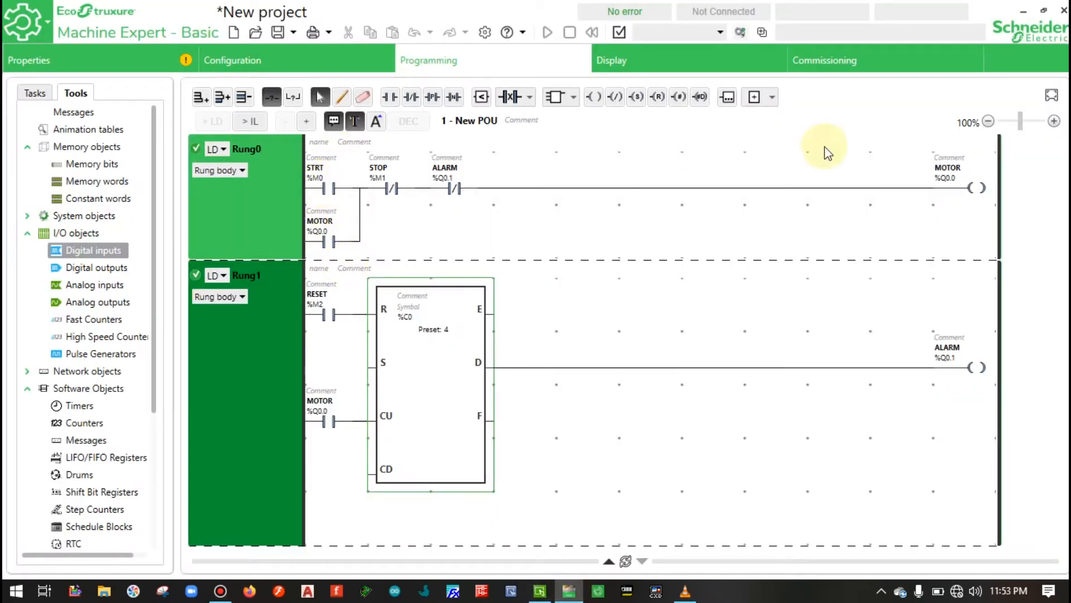
click(534, 593)
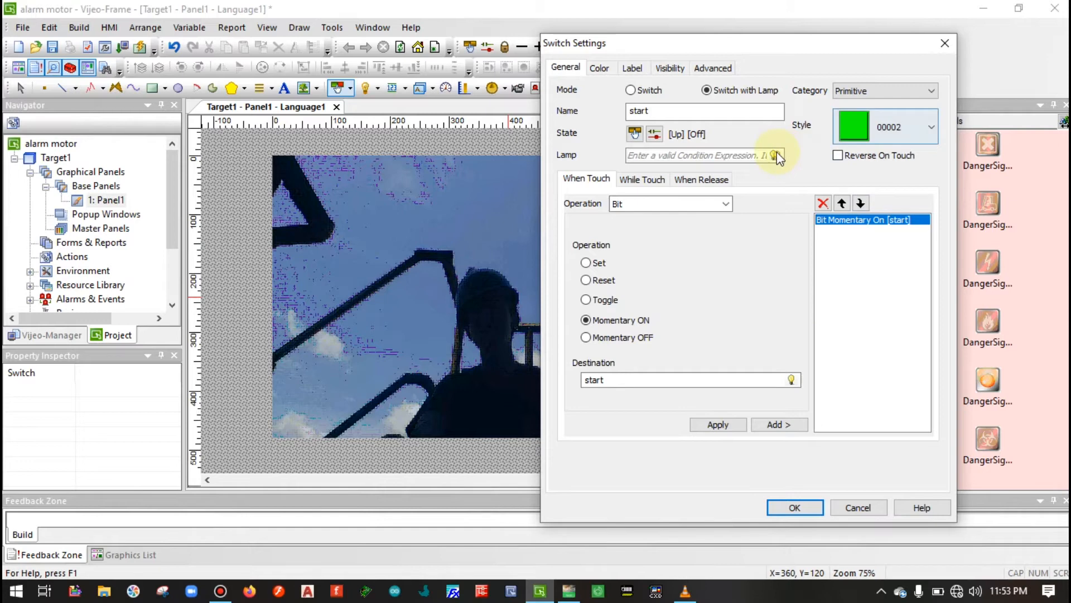
- Dismiss the duplicate-name error and rename the switch as on
click(607, 68)
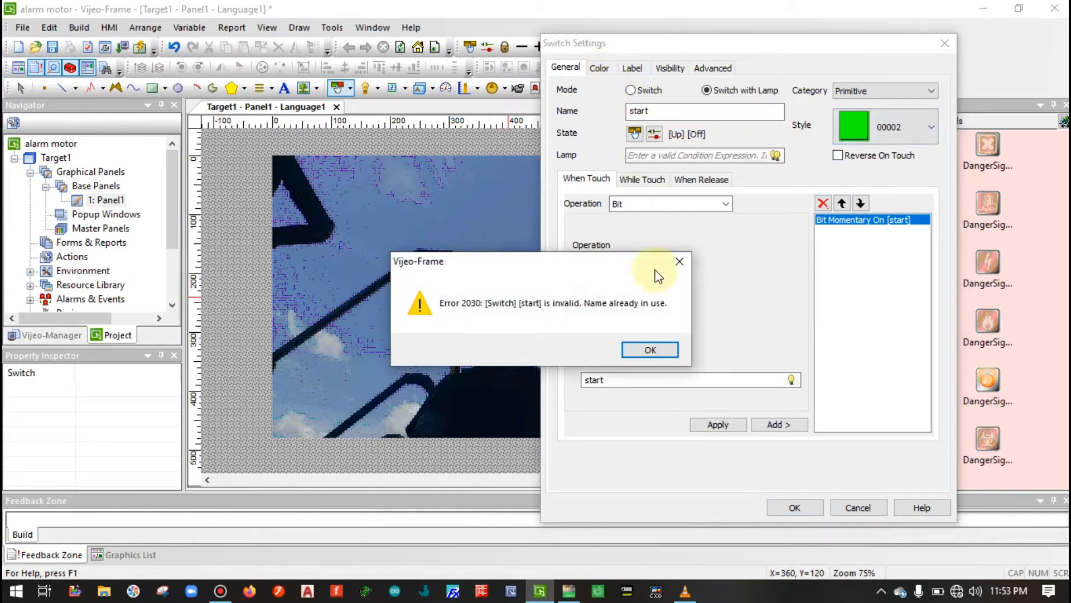
click(662, 349)
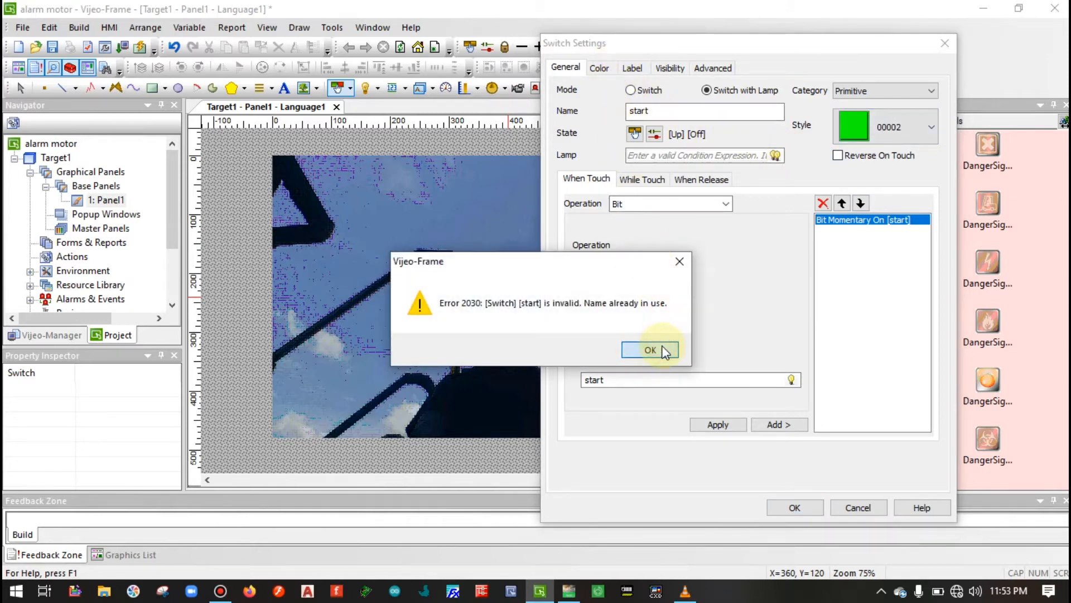
click(662, 349)
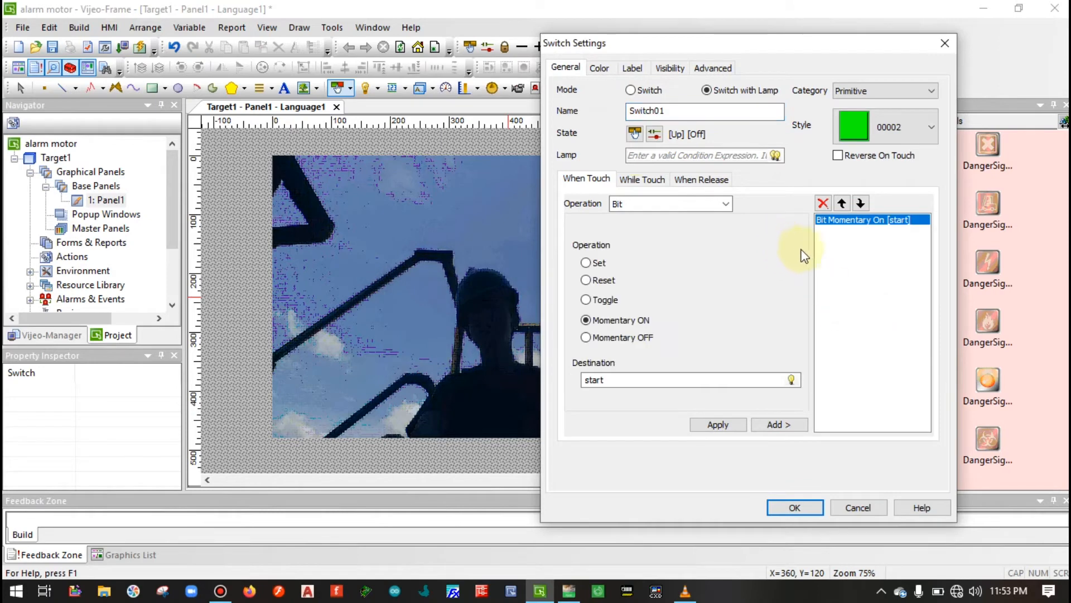
double_click(694, 110)
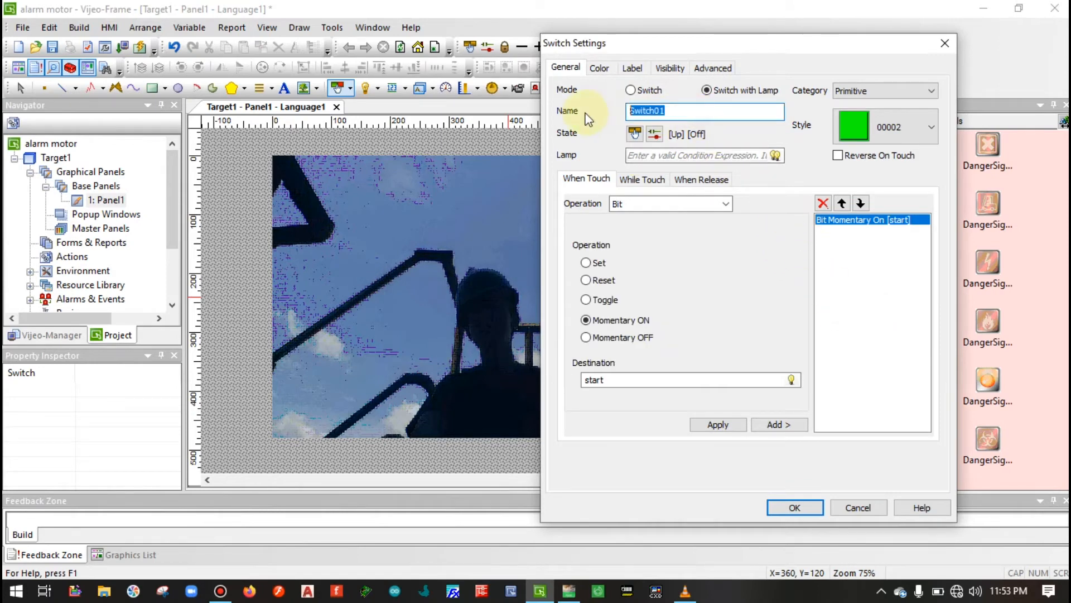
text(on)
click(610, 64)
click(575, 68)
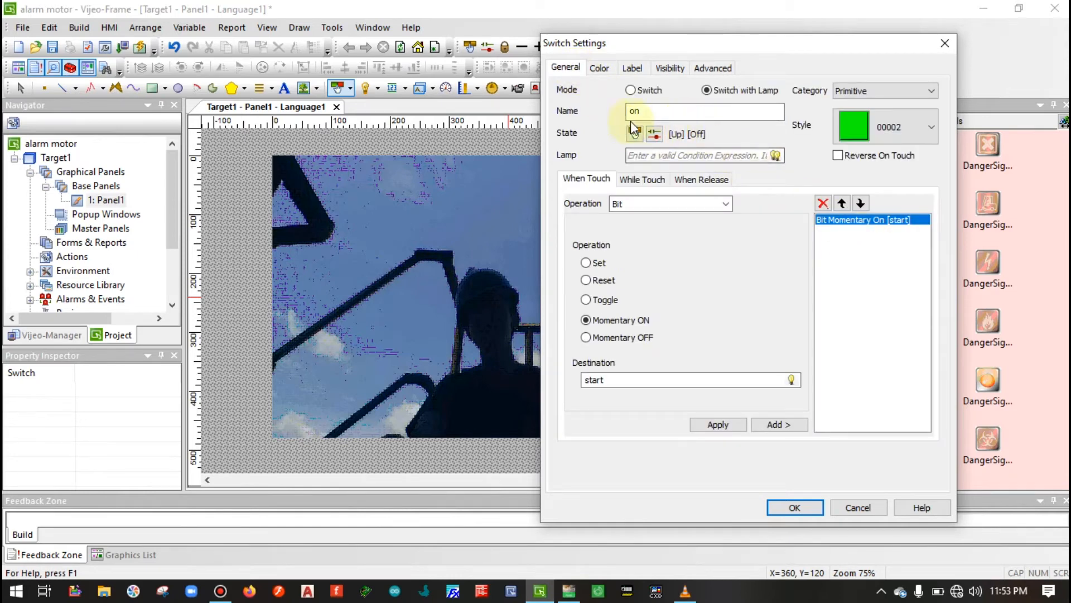
- Set the switch's Off fore color to a dark green with red 0, green 85 and blue 0
click(598, 68)
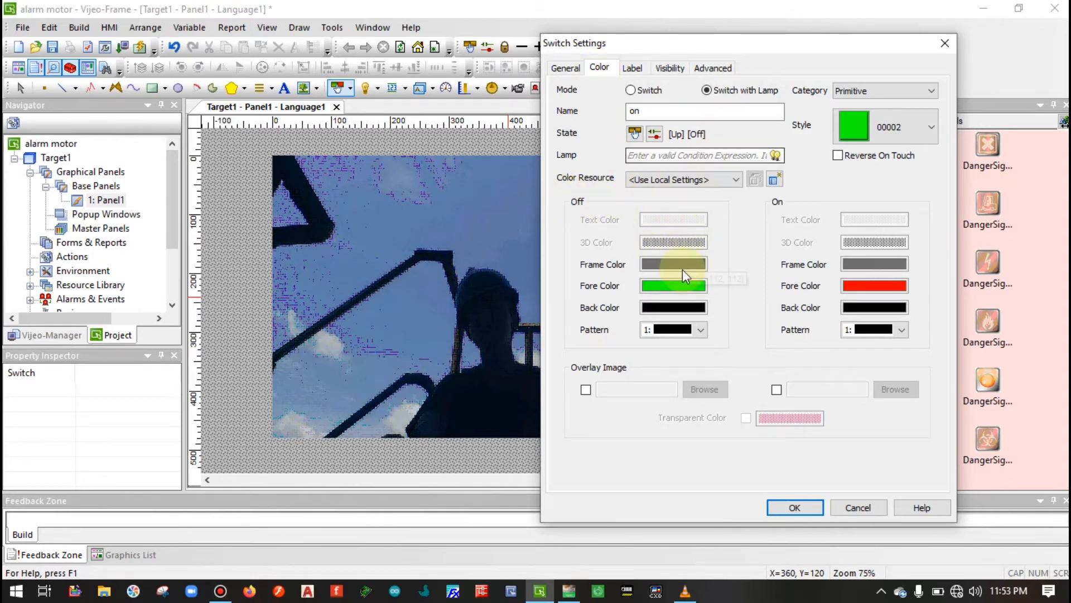
click(688, 286)
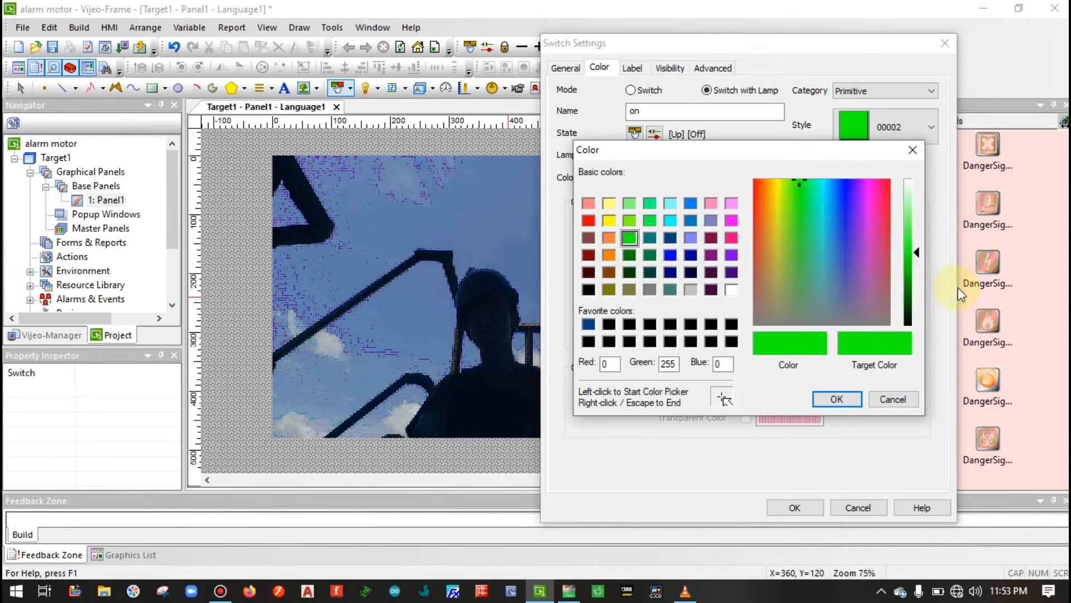
click(922, 279)
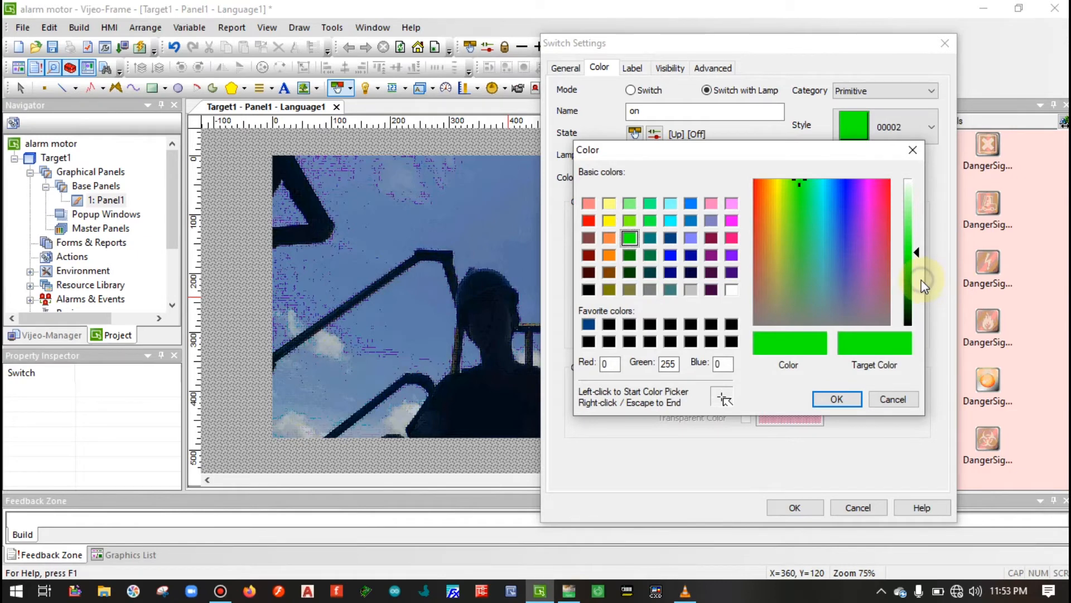
drag(920, 258, 922, 307)
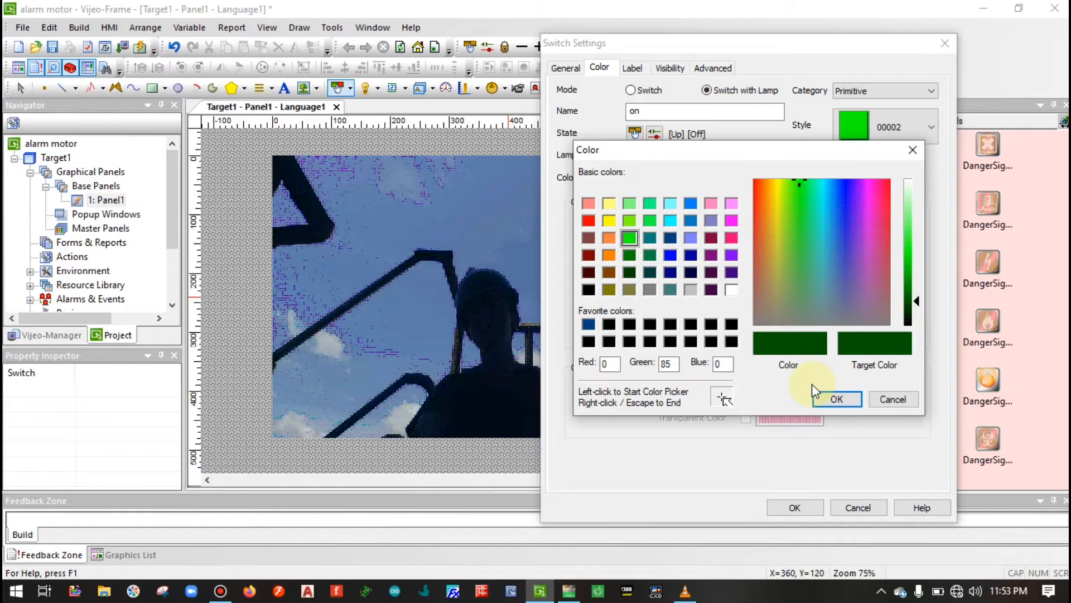
click(834, 399)
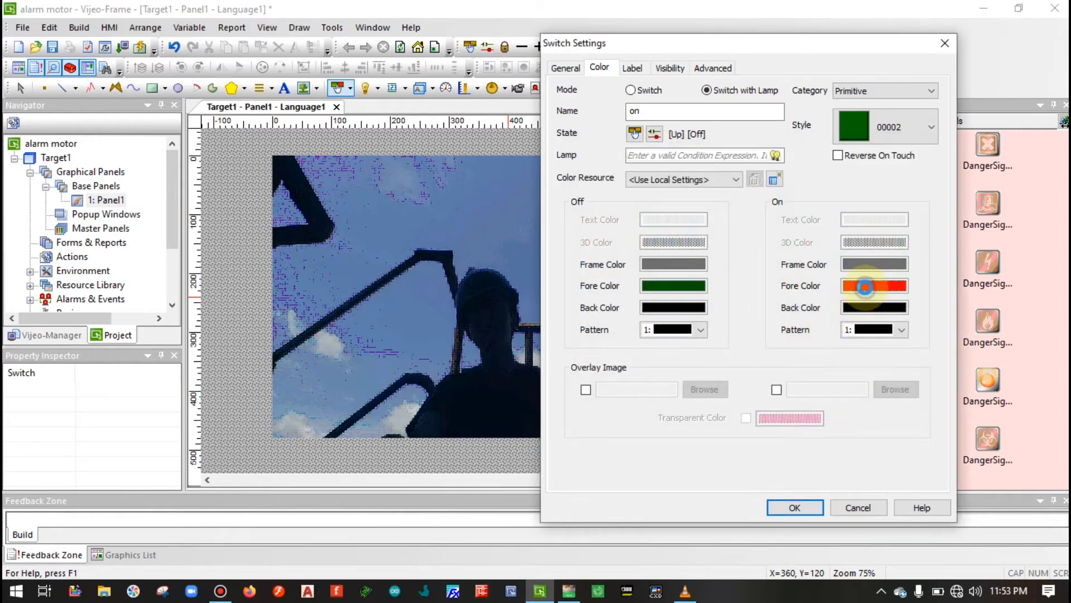
- Set the switch's On fore color to the bright green basic color
click(865, 287)
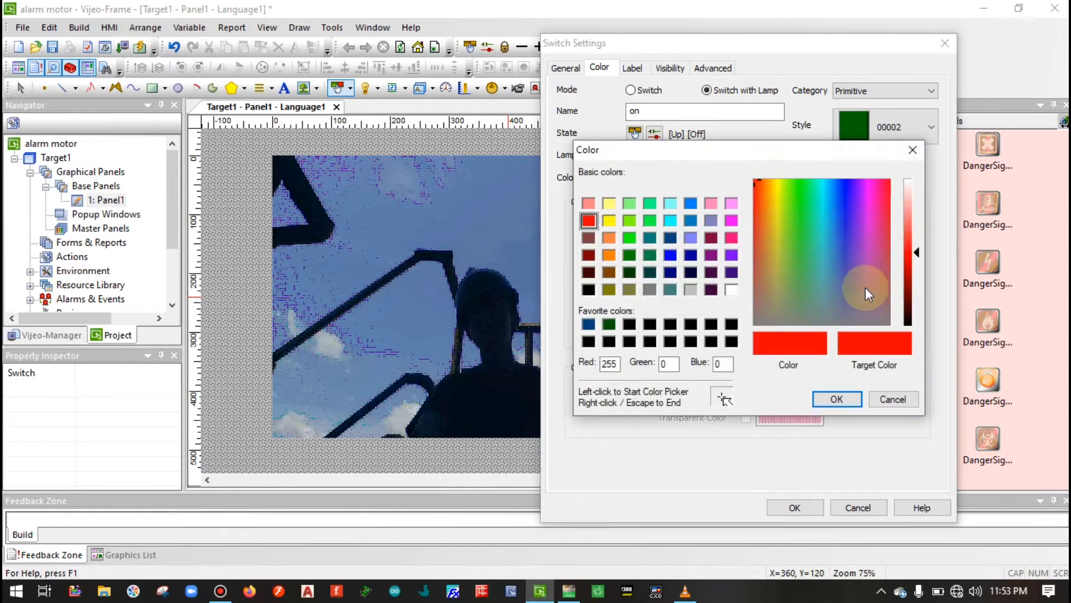
click(629, 239)
click(831, 398)
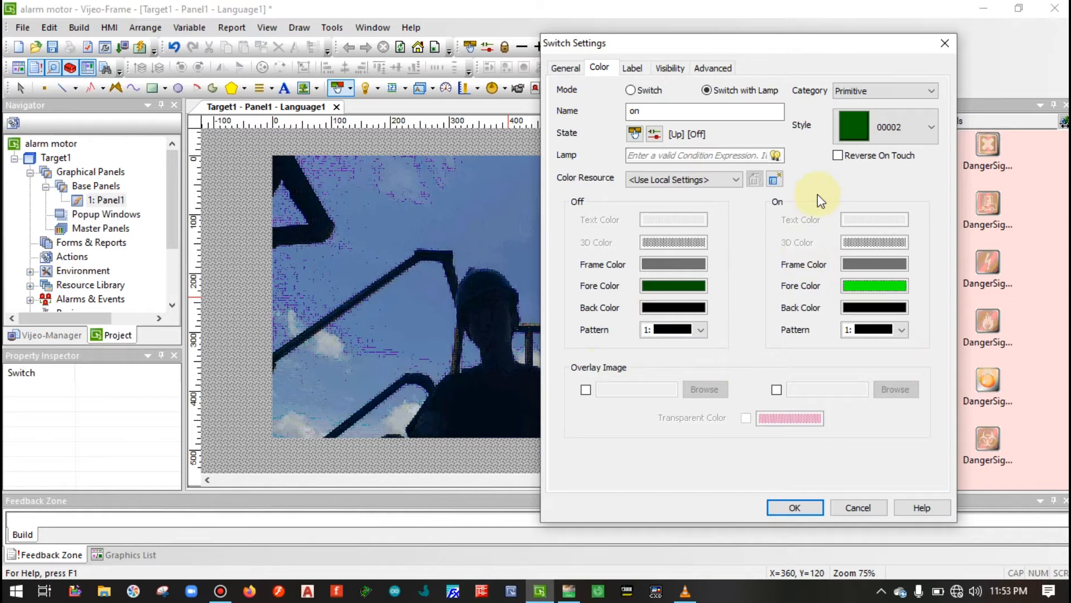
- Assign the start variable (%M0) as the condition expression for the switch's lamp
click(776, 156)
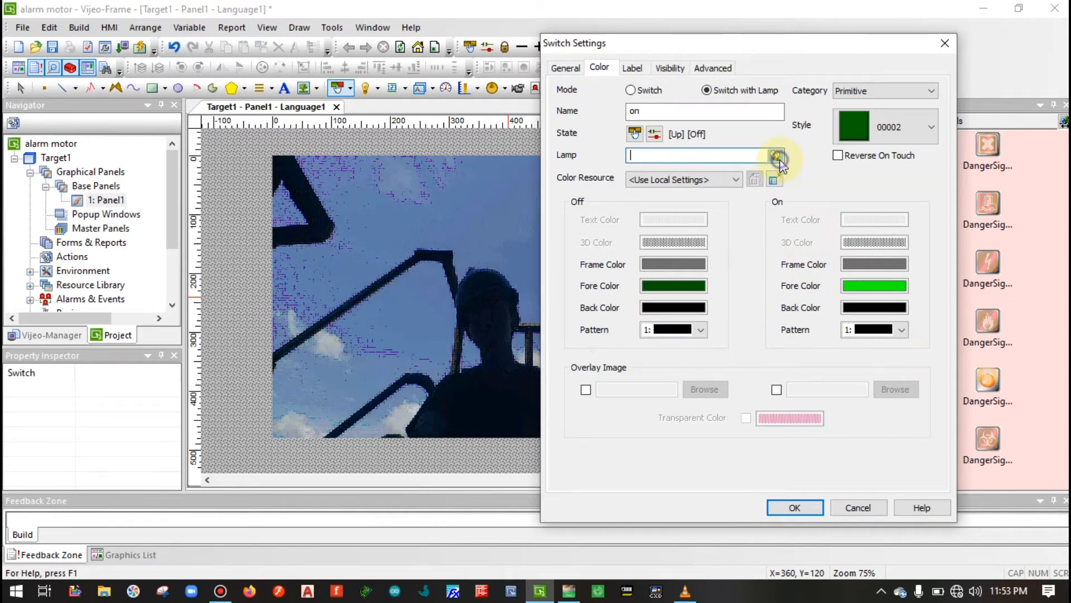
click(866, 303)
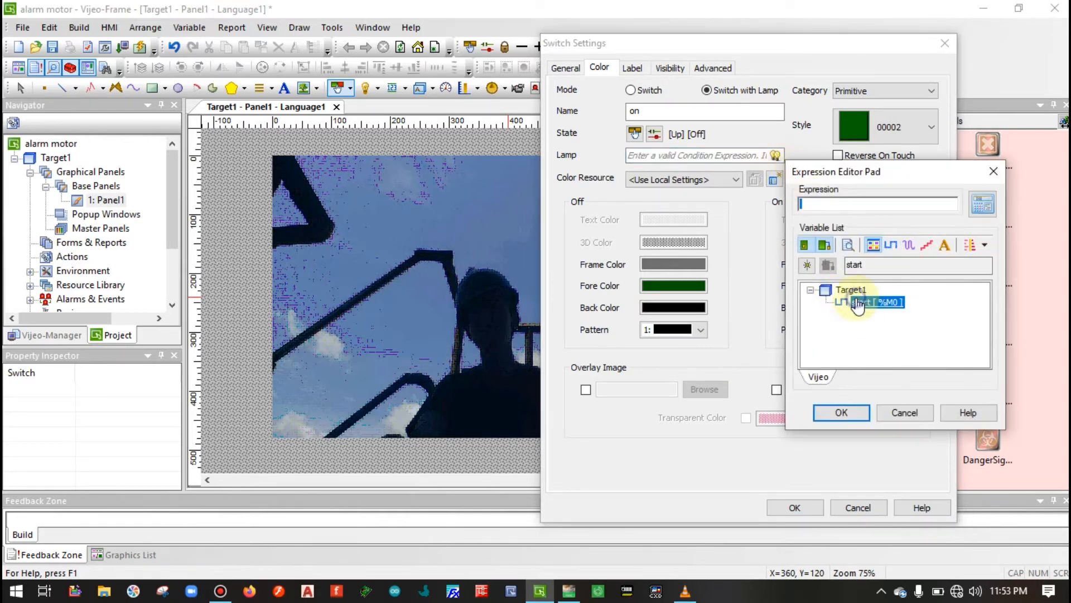
click(849, 411)
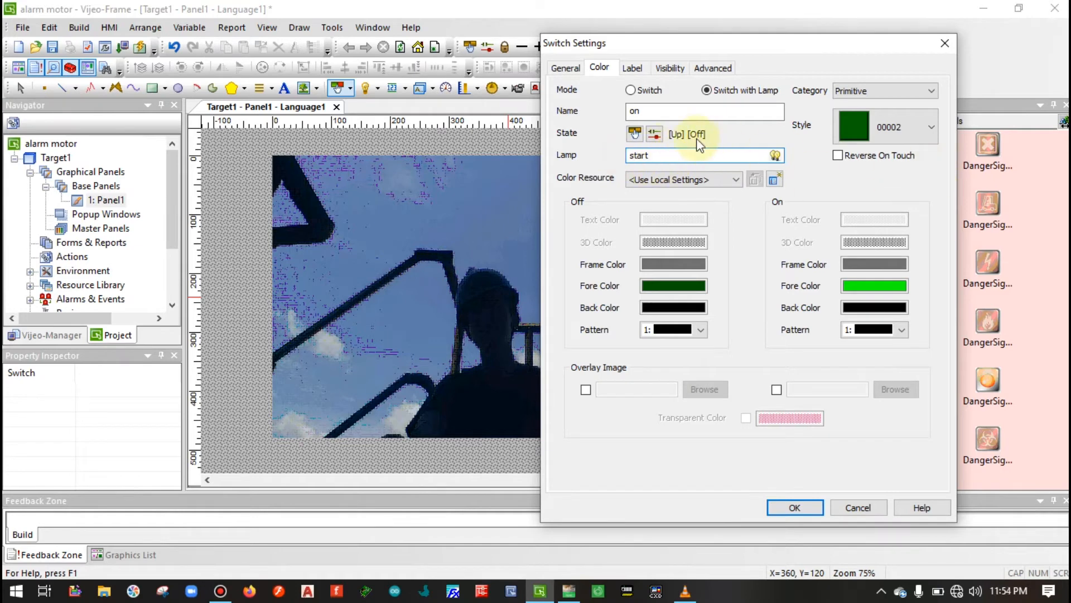
click(634, 68)
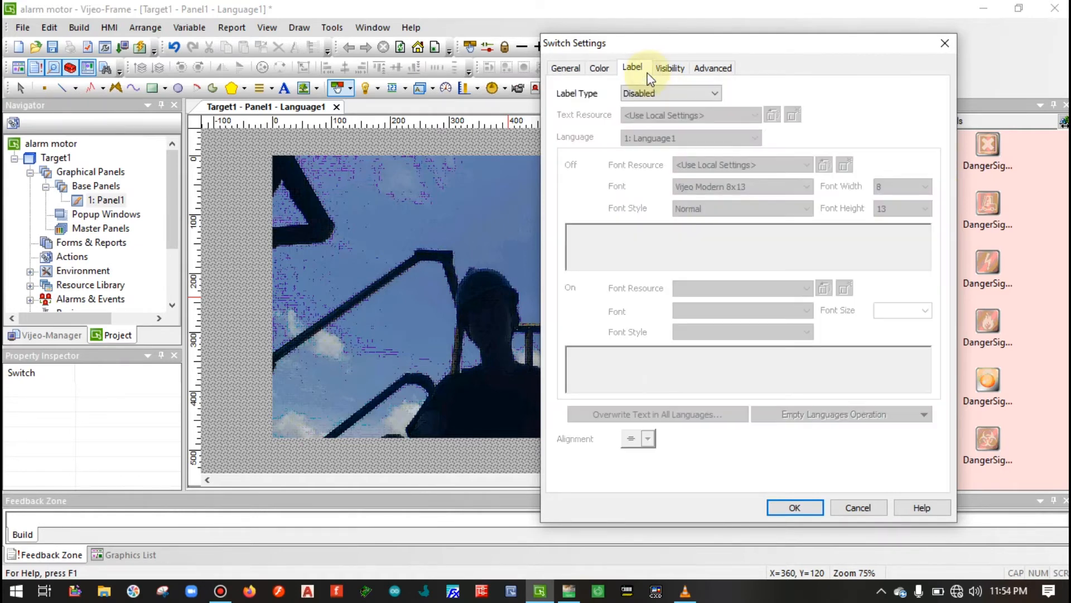
click(670, 68)
click(712, 67)
click(669, 67)
click(634, 68)
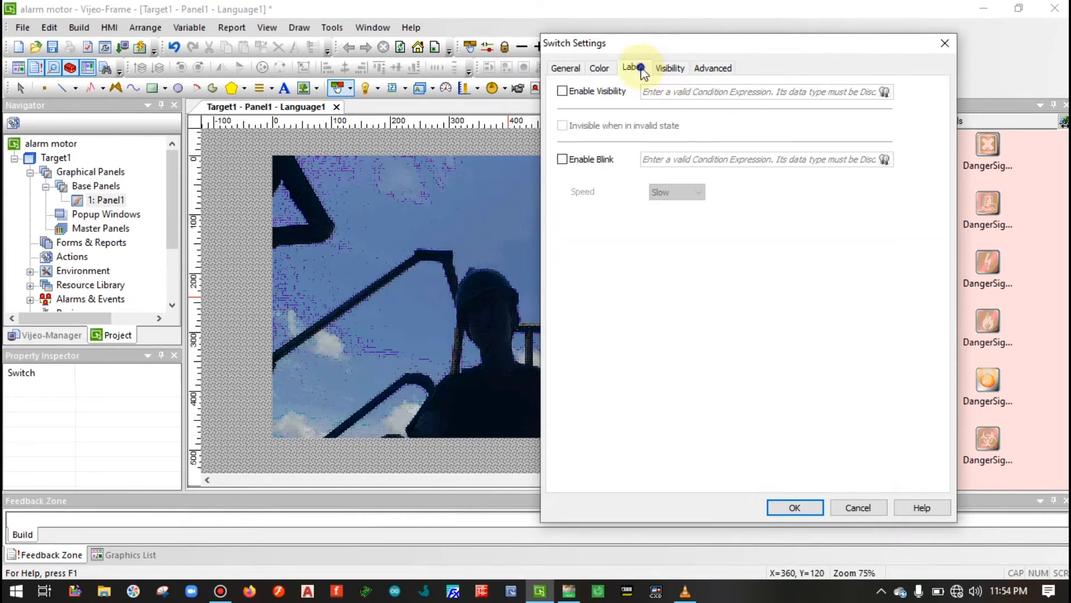
click(666, 77)
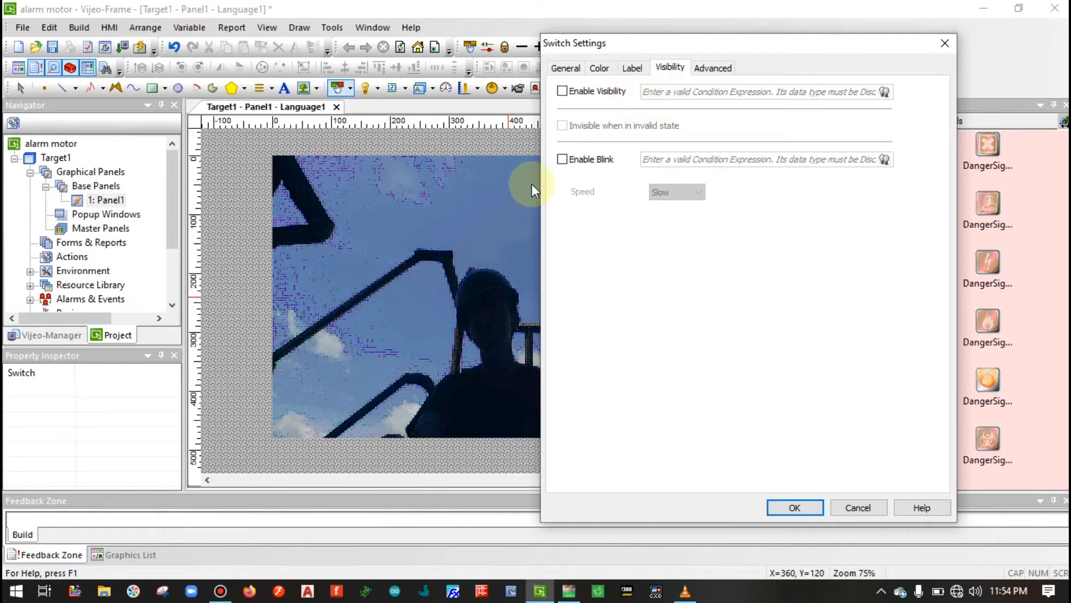
- Give the switch a static label reading "on" and accept the switch settings
click(633, 68)
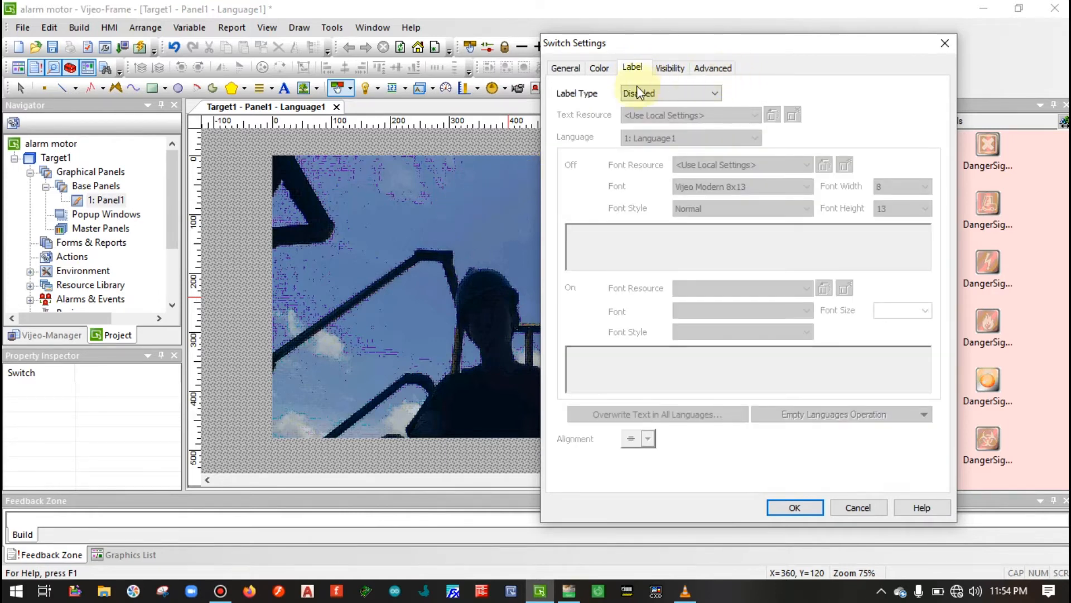
click(657, 95)
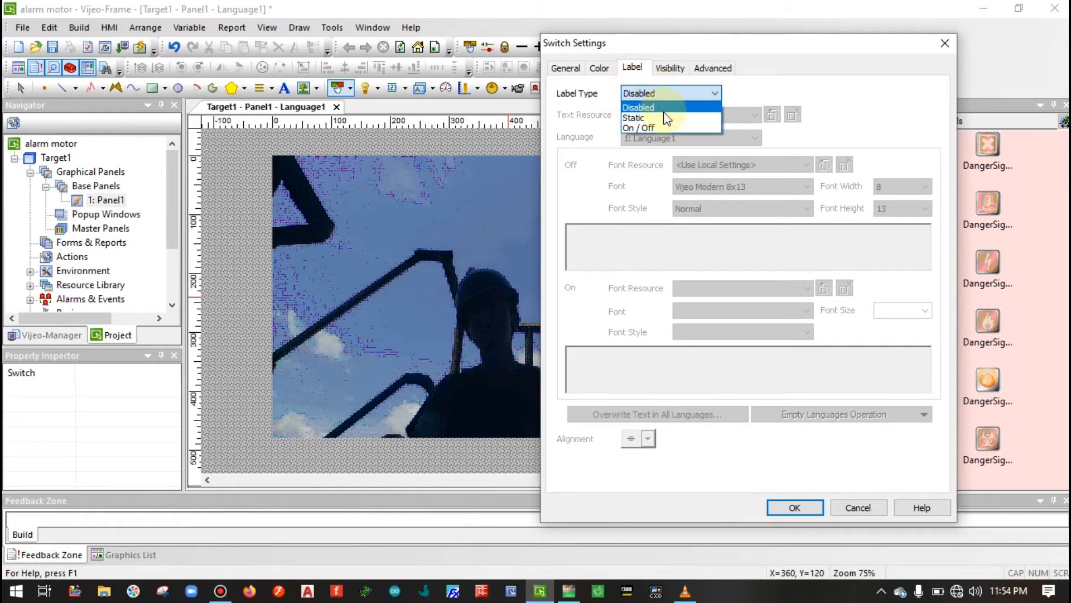
click(670, 119)
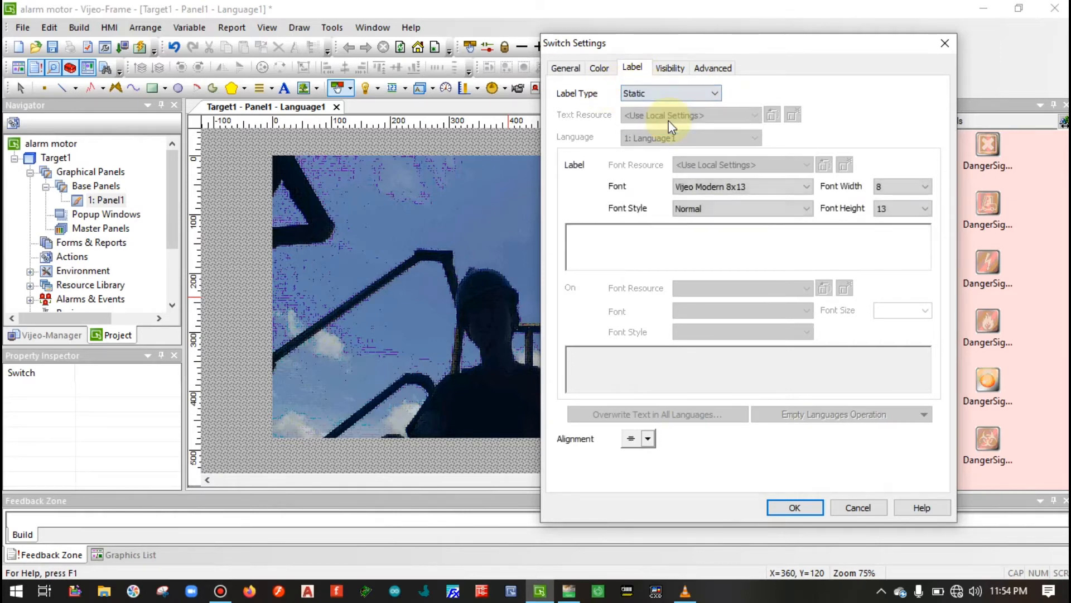
click(631, 241)
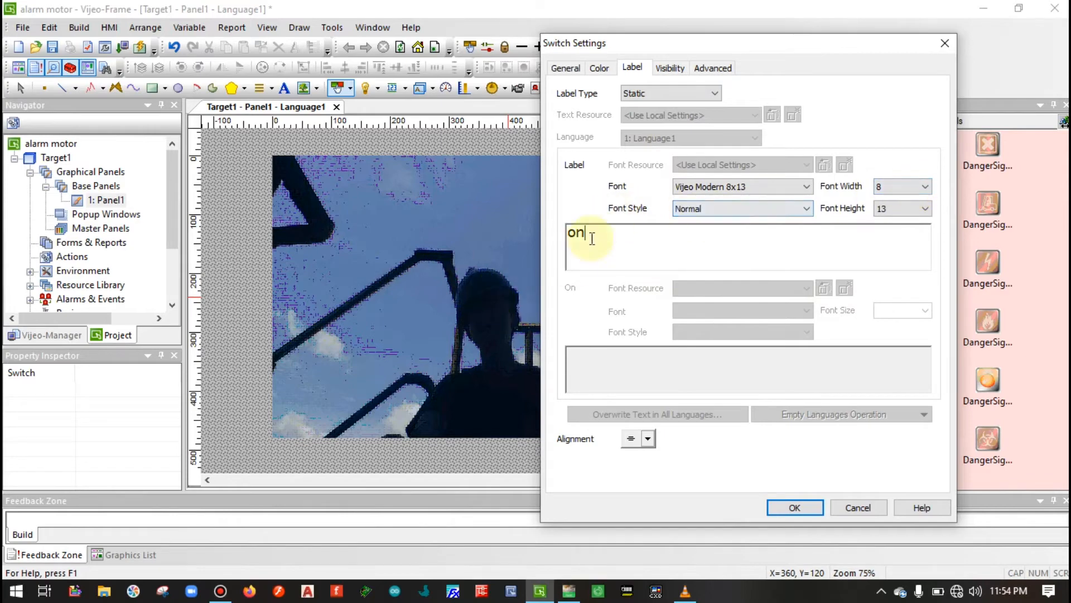
click(791, 508)
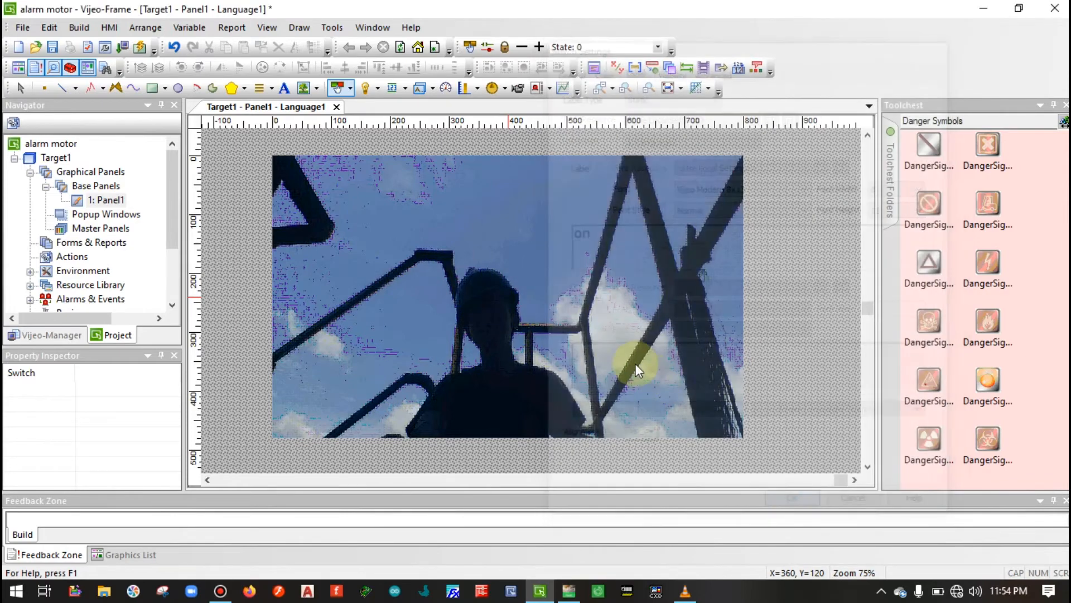
- Place the switch on Panel1 at about left 300, top 60 and enlarge it to about 260 by 260
click(467, 208)
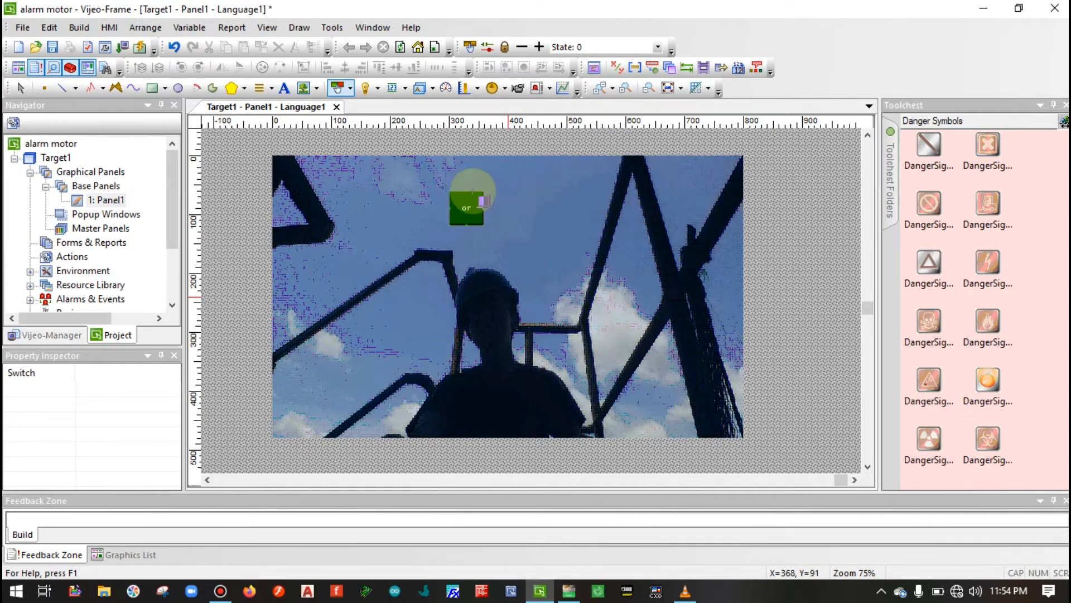
click(20, 87)
drag(483, 224, 603, 343)
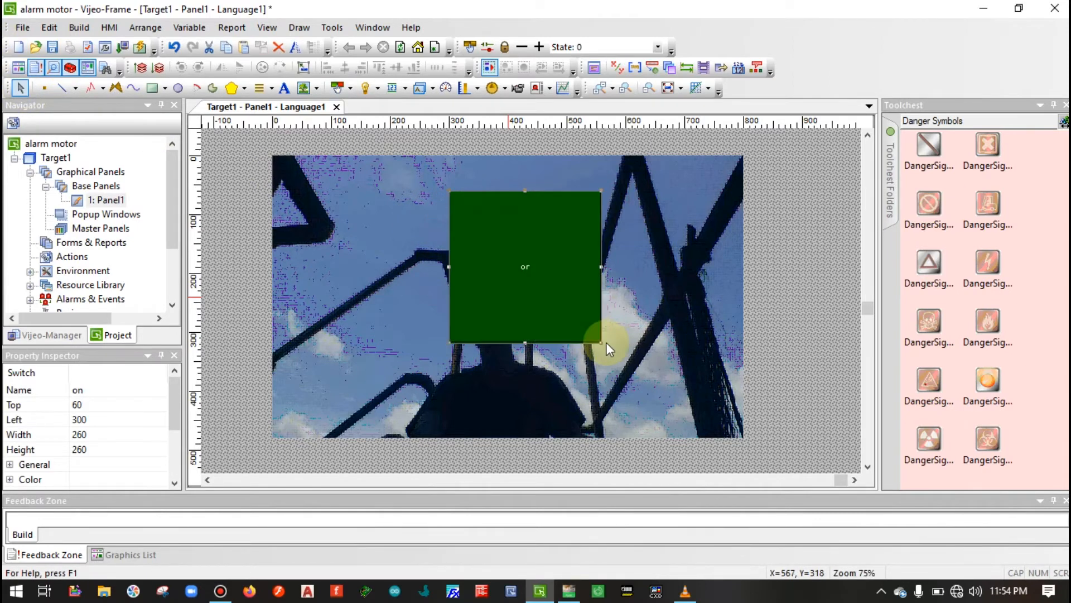
- Change the switch's static label text to "start" and apply the settings
double_click(527, 272)
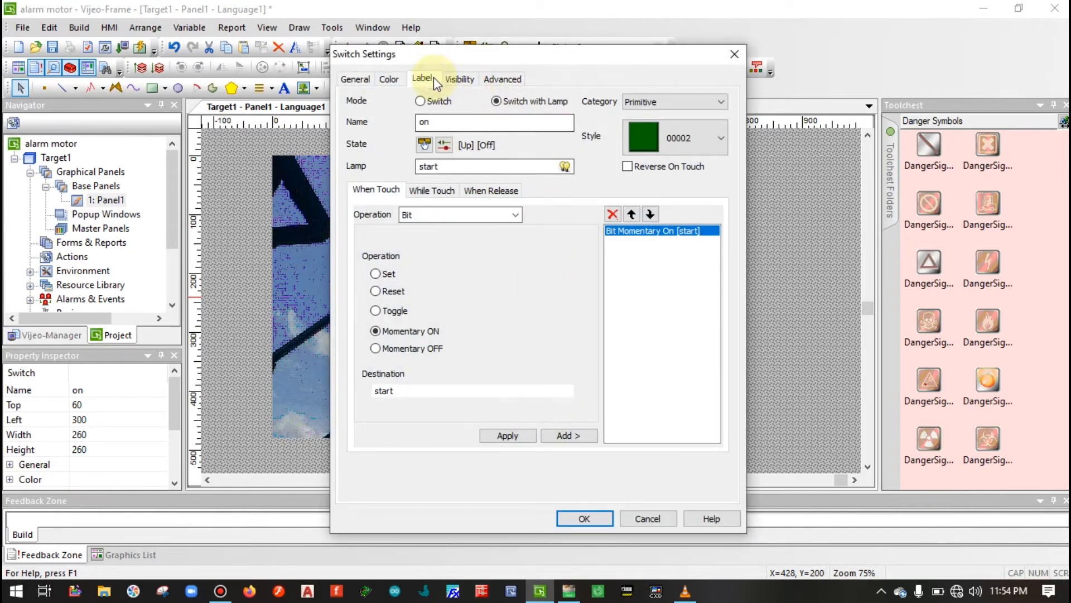
click(433, 78)
click(384, 253)
drag(366, 246, 375, 248)
click(377, 248)
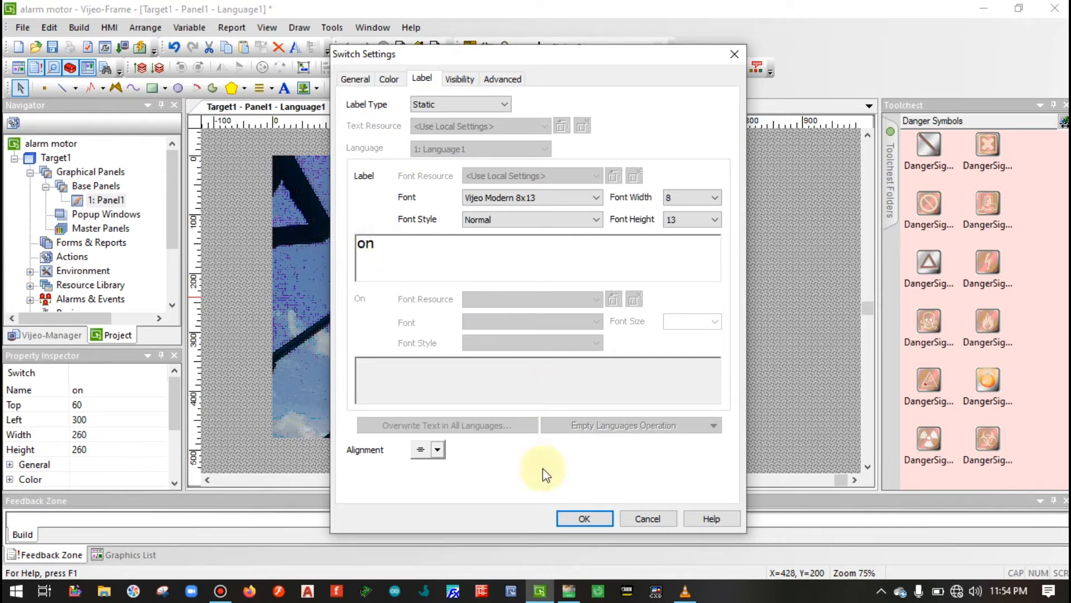
drag(357, 244, 394, 246)
text(start)
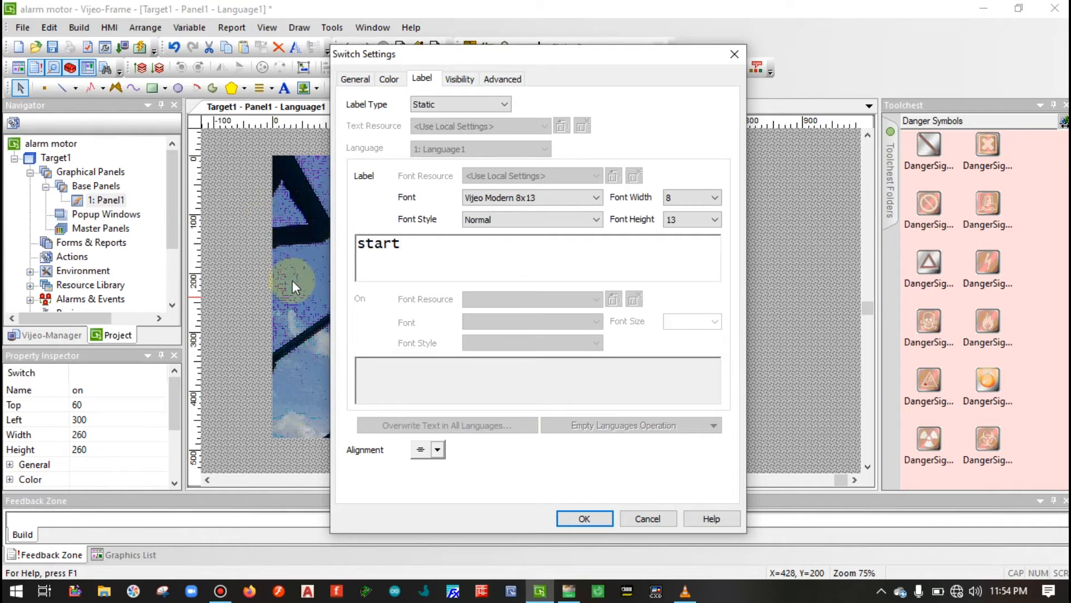
click(583, 518)
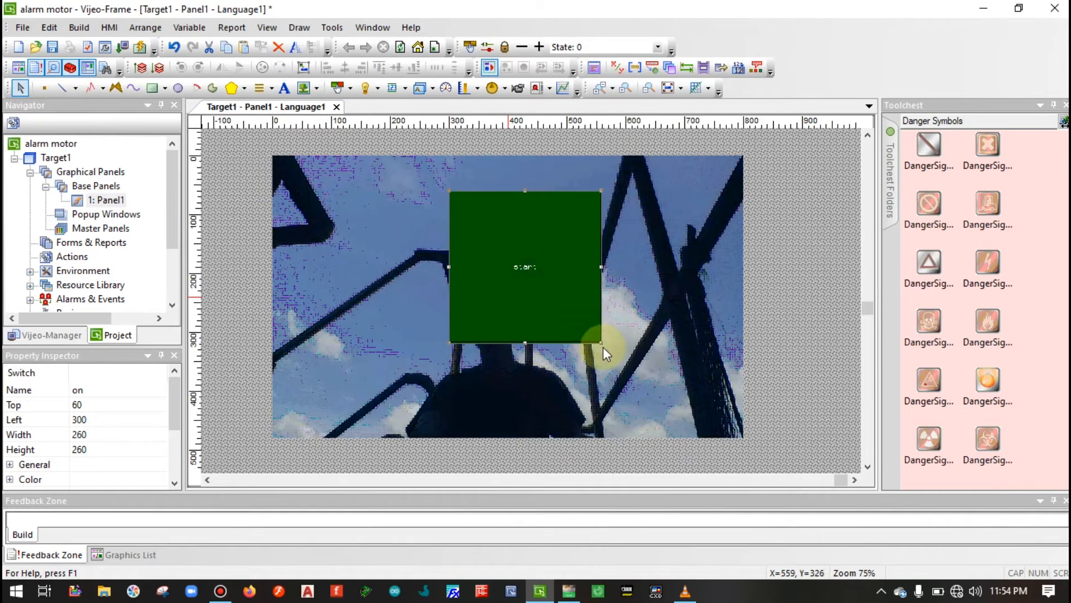
- Shrink the start switch to about 100 wide by 60 high on Panel1
drag(602, 340, 507, 226)
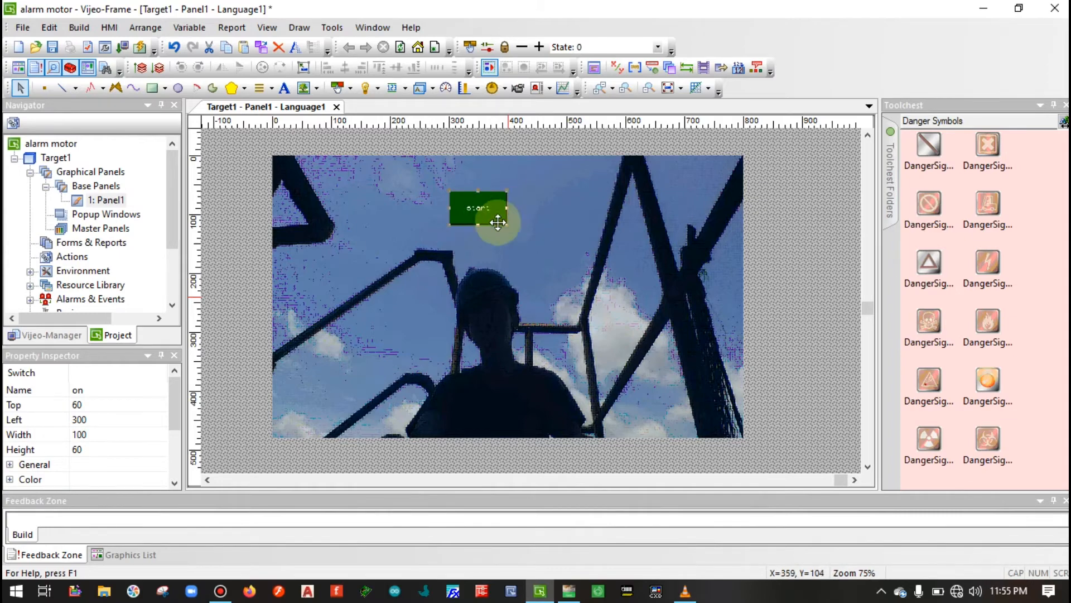
click(598, 270)
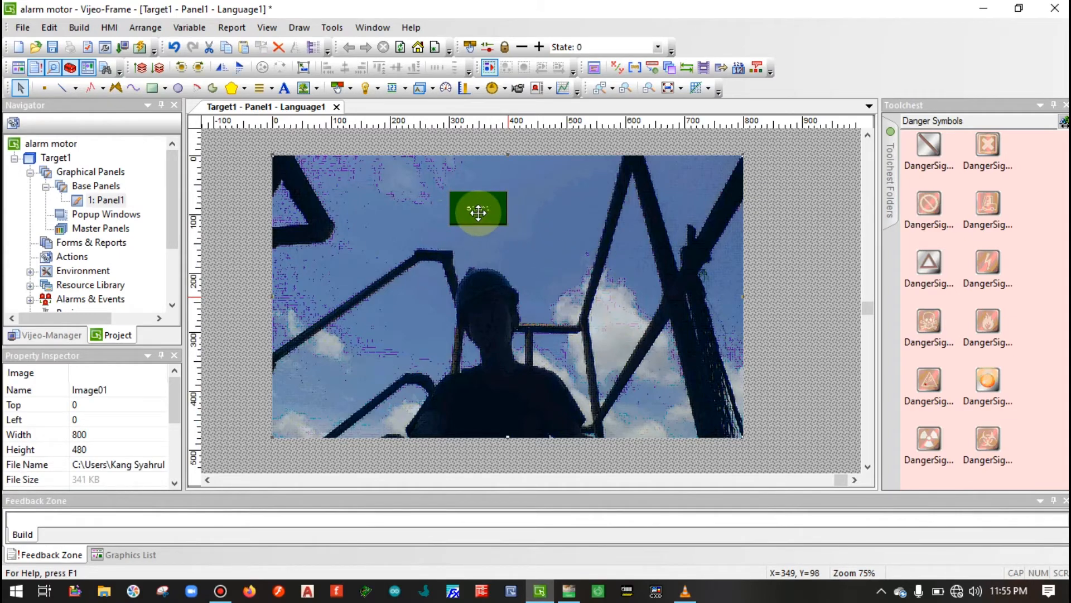
click(773, 259)
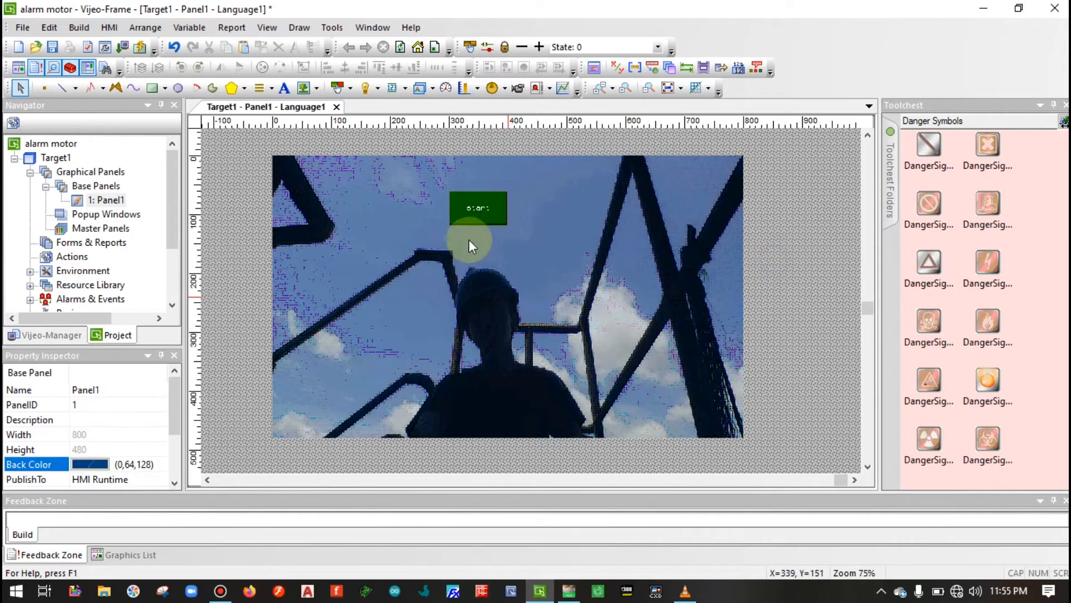
- Move the start switch to about left 460, top 180 and place a copy beside it at about left 580
click(489, 212)
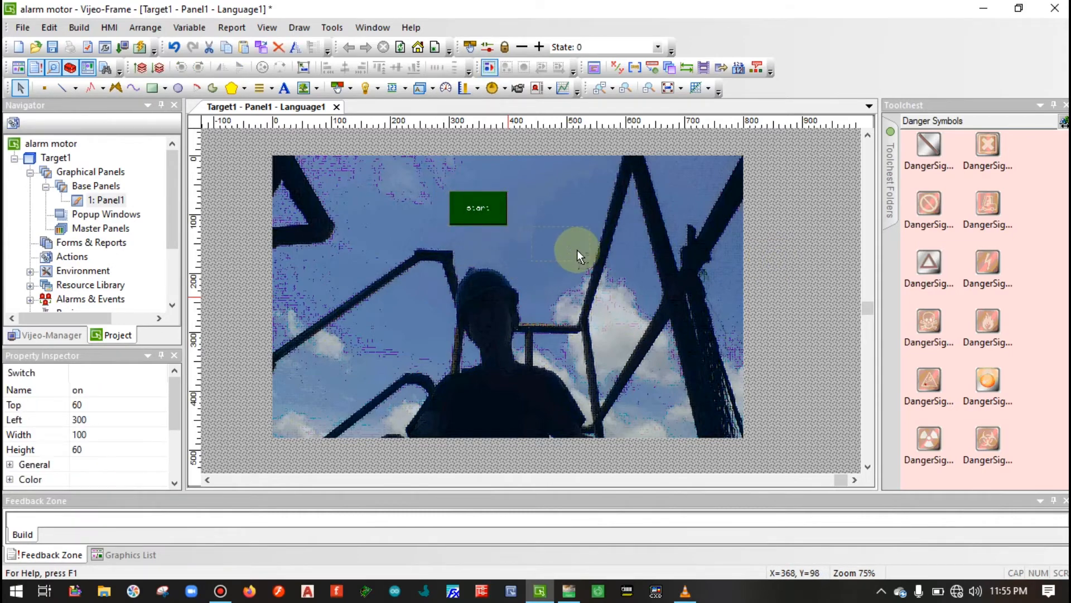
drag(577, 250, 578, 250)
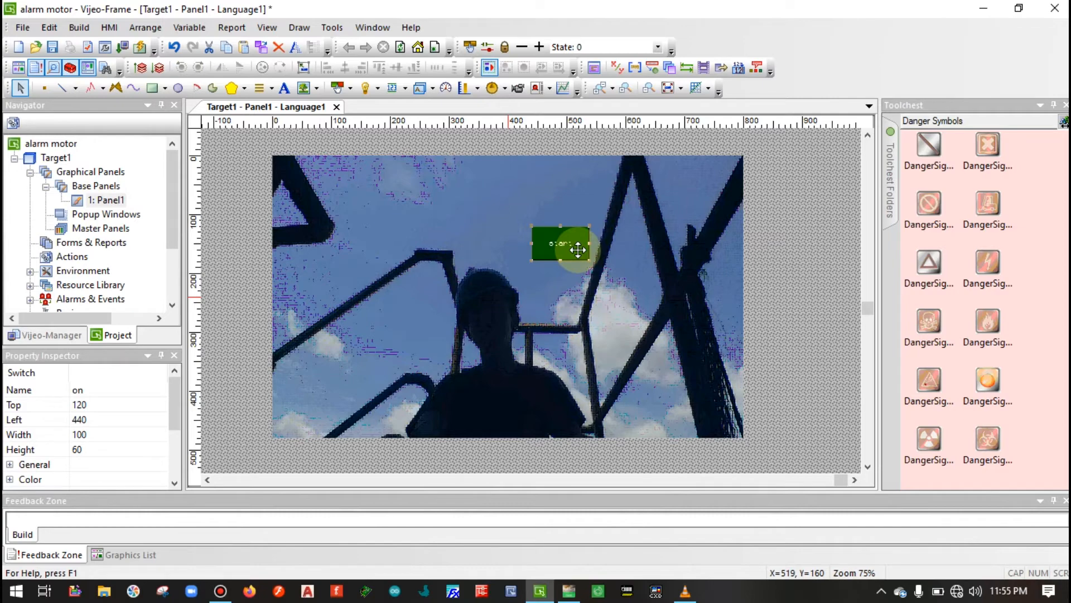
drag(578, 249, 494, 209)
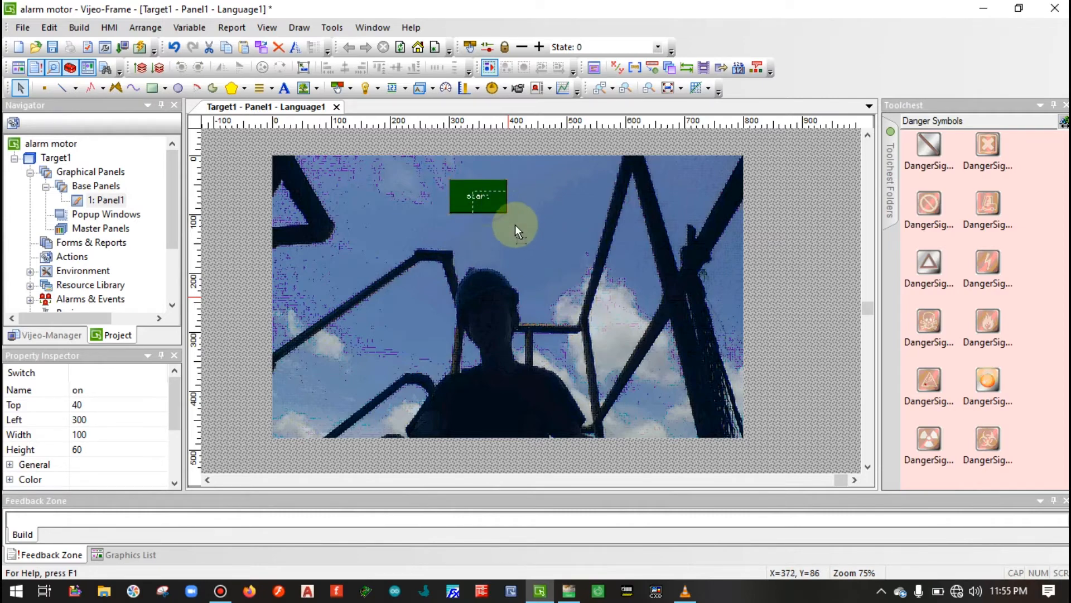
drag(542, 245, 539, 239)
drag(587, 280, 590, 287)
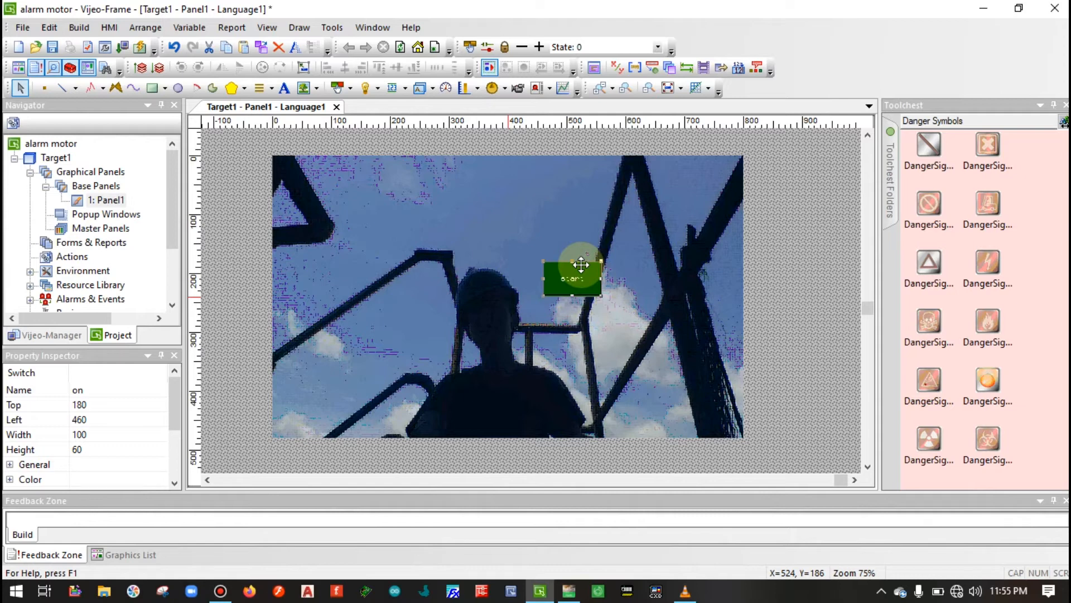
key(ctrl+v)
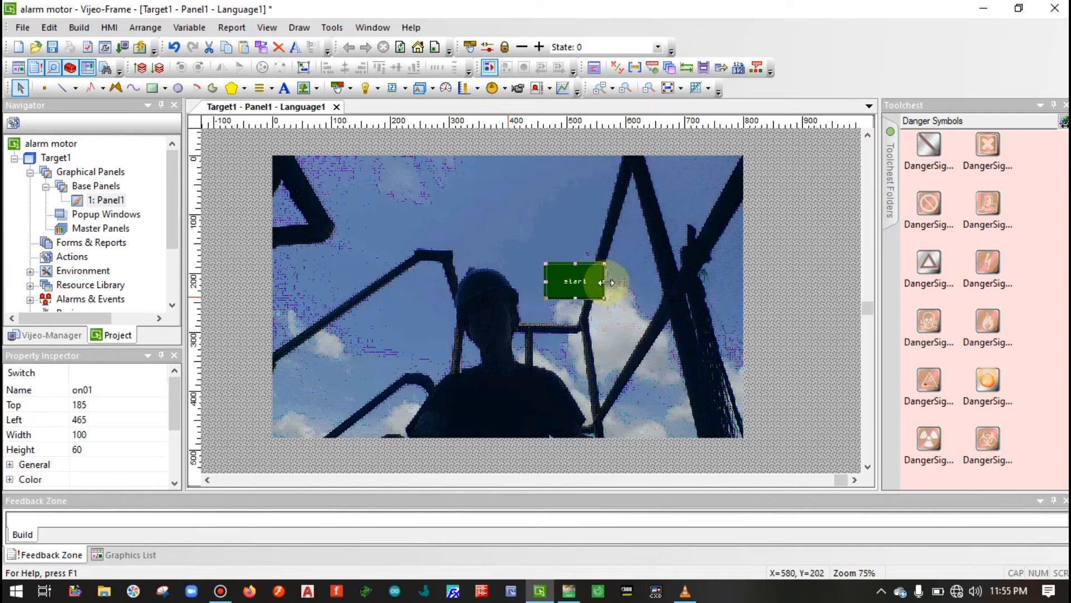
drag(578, 290, 643, 284)
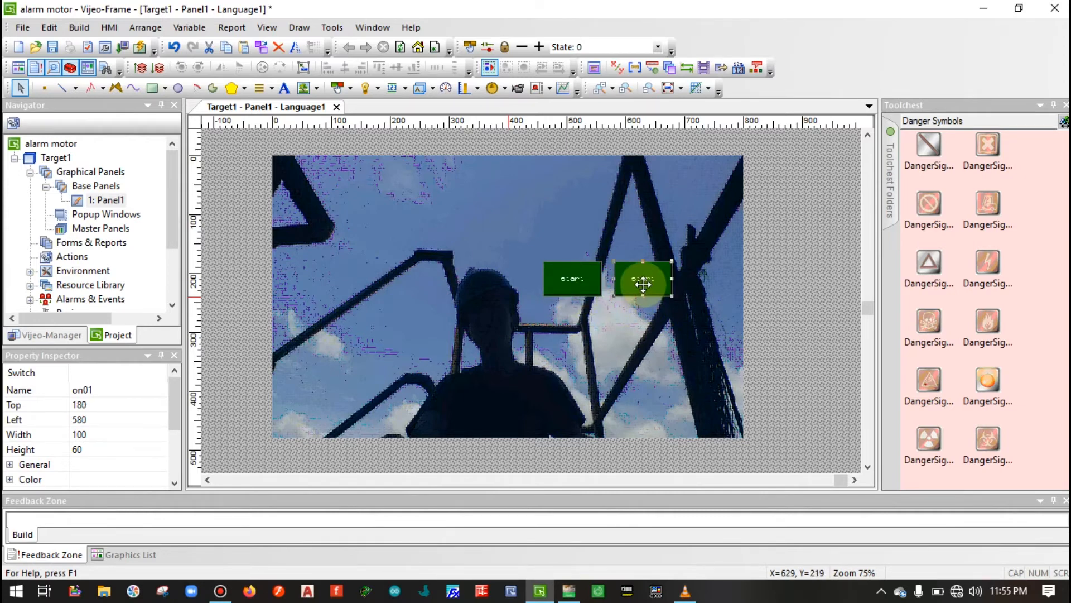
- Set the copied switch's Off fore color to dark red with red 128, green 0 and blue 0
double_click(643, 276)
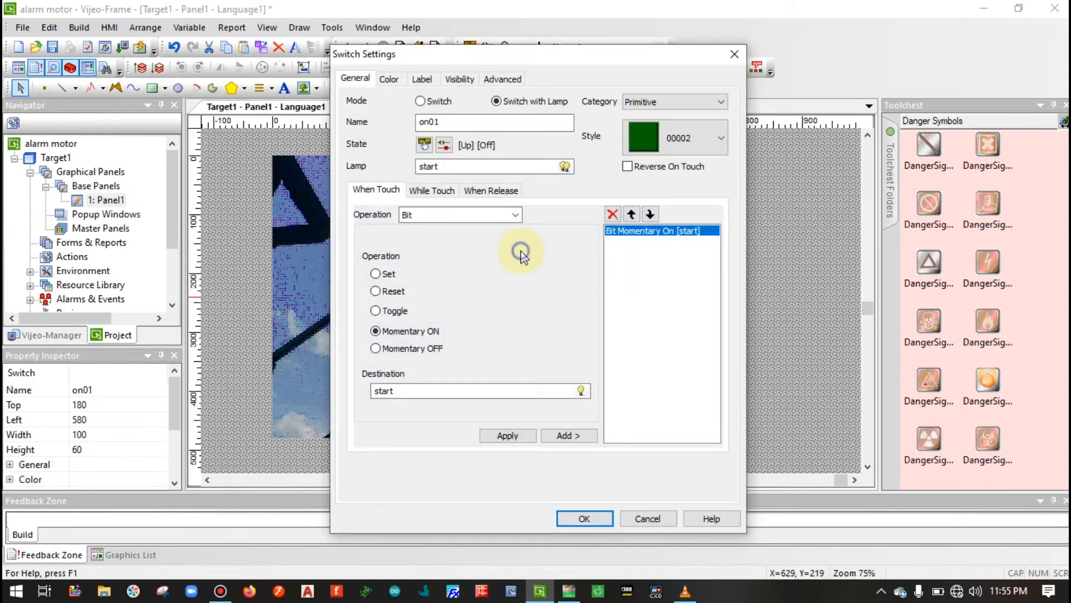
click(387, 77)
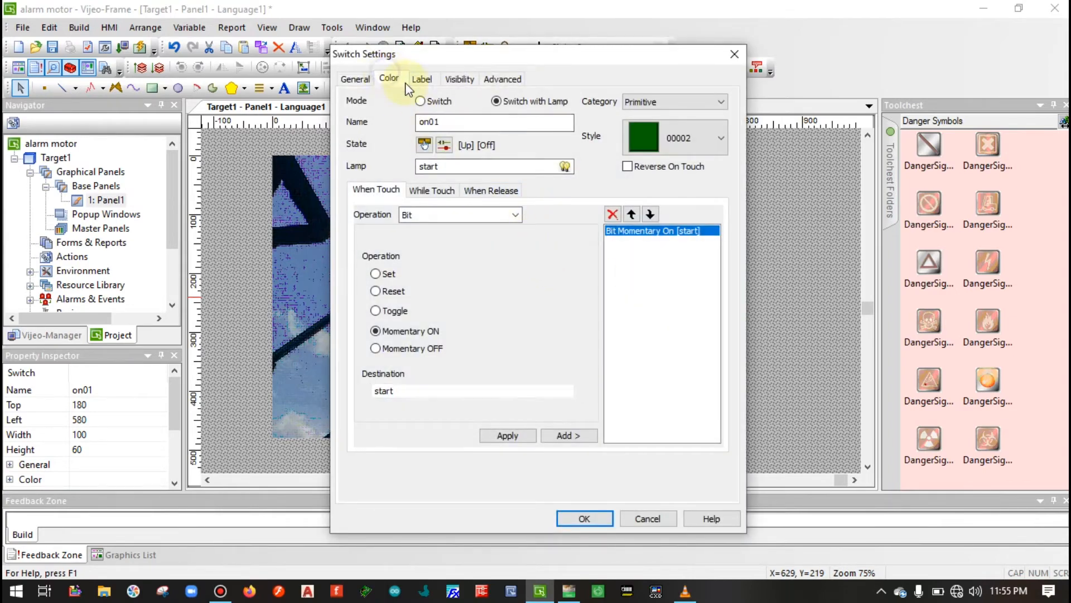
click(476, 300)
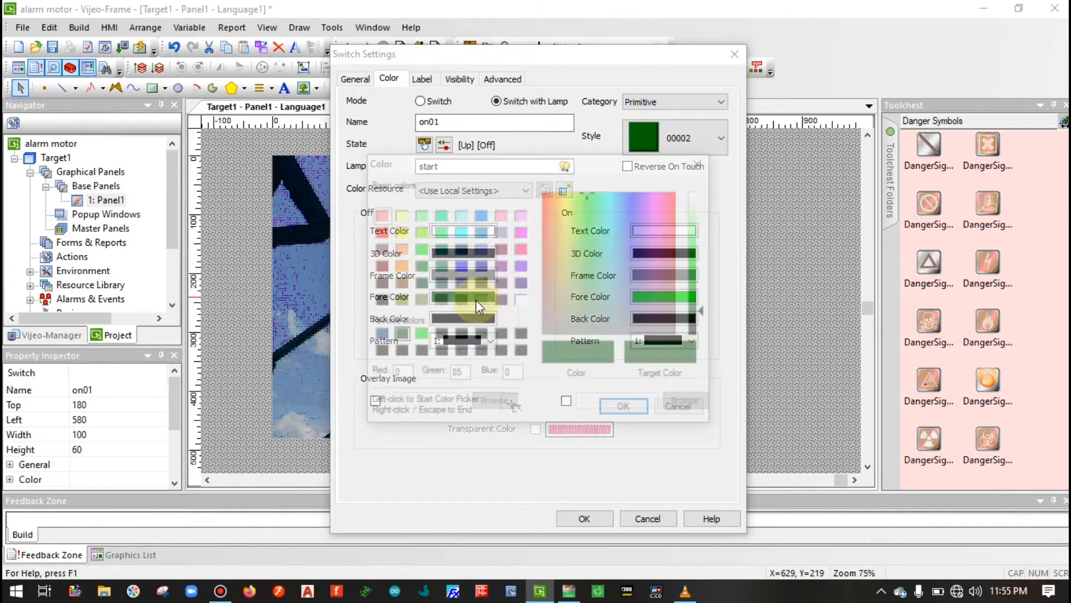
click(380, 266)
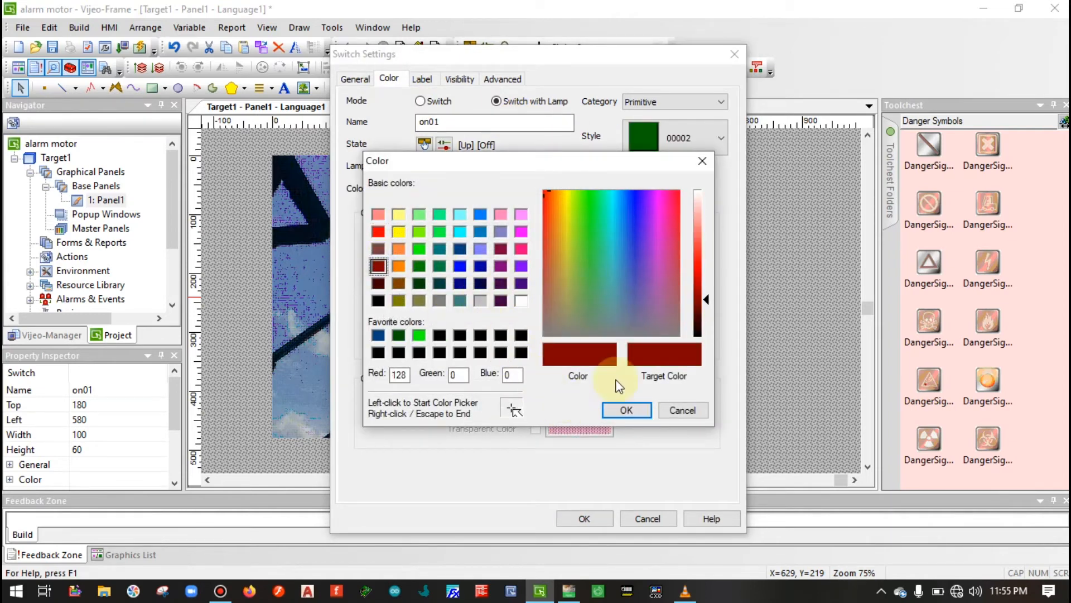
click(626, 410)
- Set the copied switch's On fore color to the bright red basic color
click(658, 301)
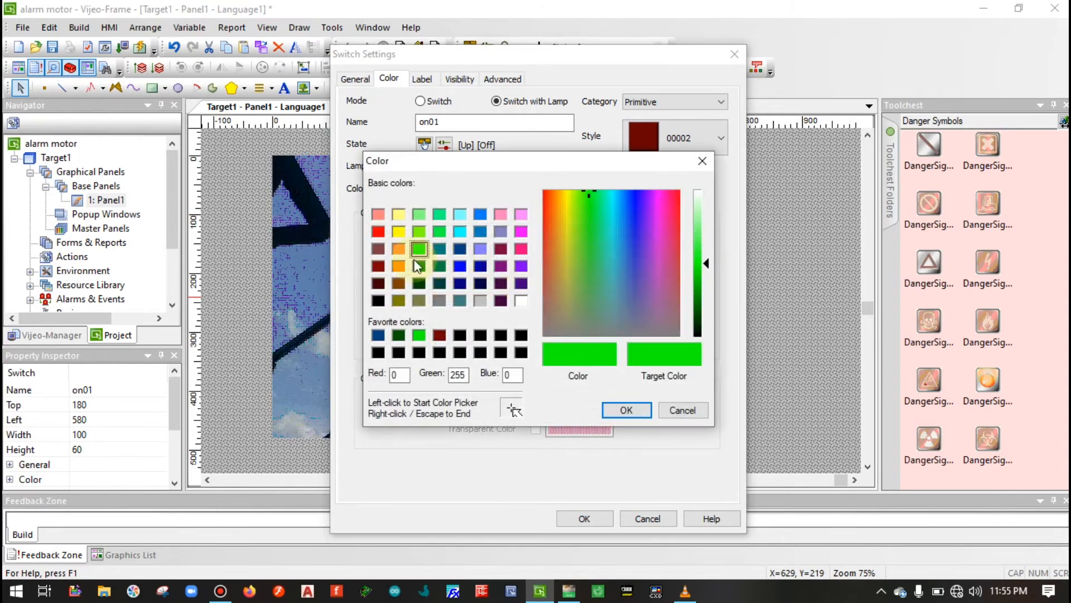
click(378, 231)
click(626, 410)
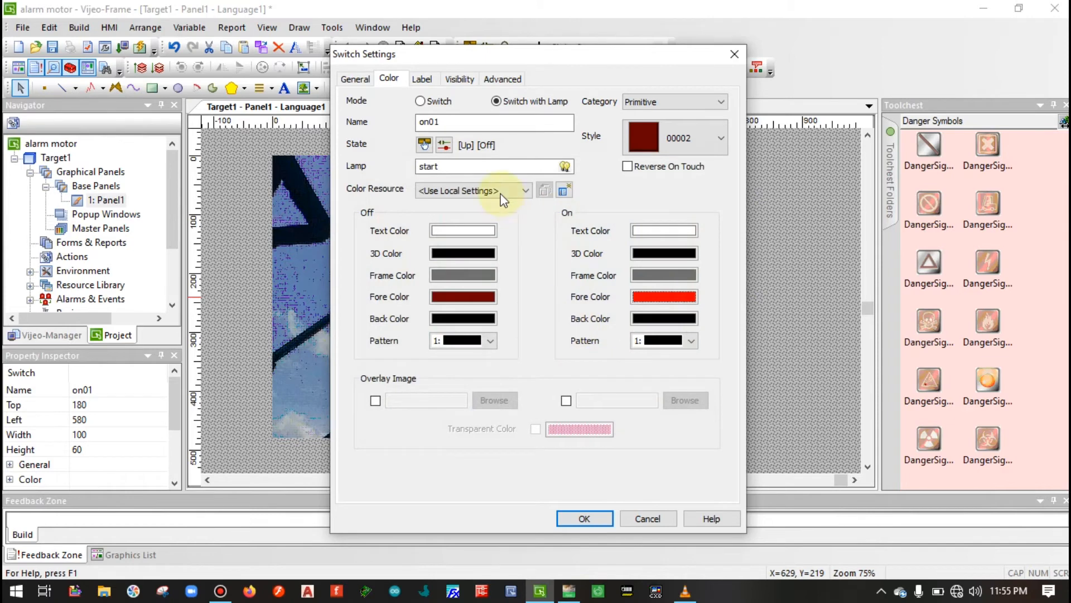
- Open the variables list for the destination of the copied switch's touch operation
click(355, 79)
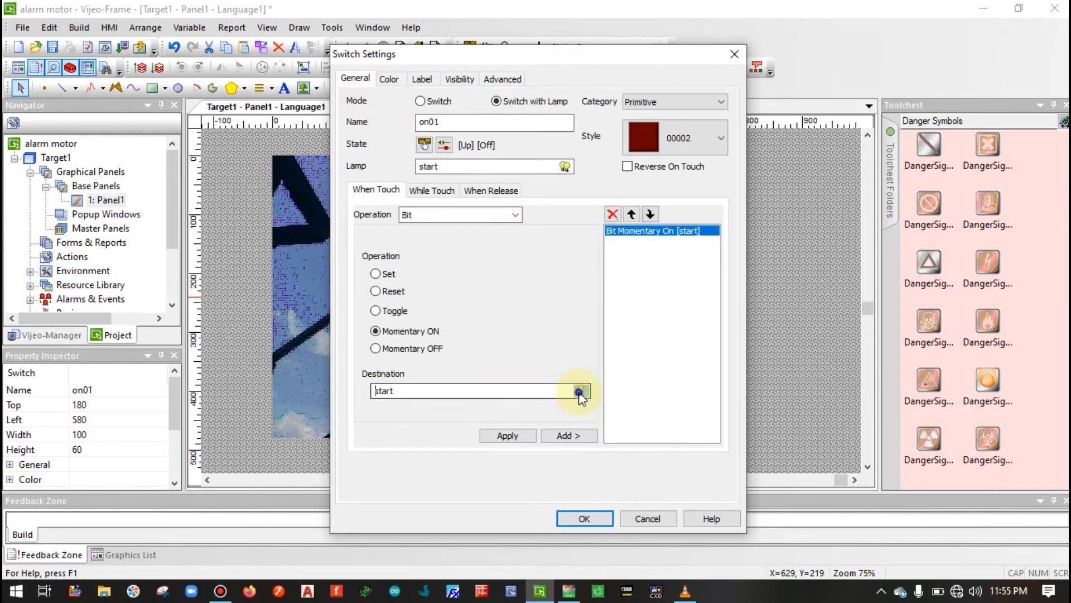
click(581, 391)
drag(641, 325, 649, 176)
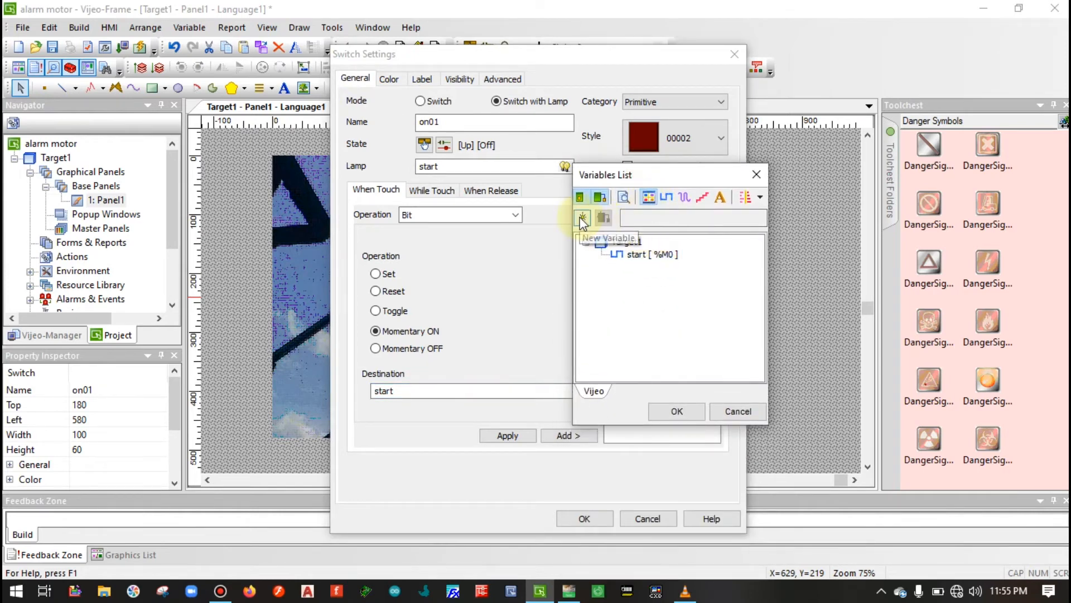
- Start a new external BOOL variable named stop for the red switch's touch destination
drag(624, 175, 706, 180)
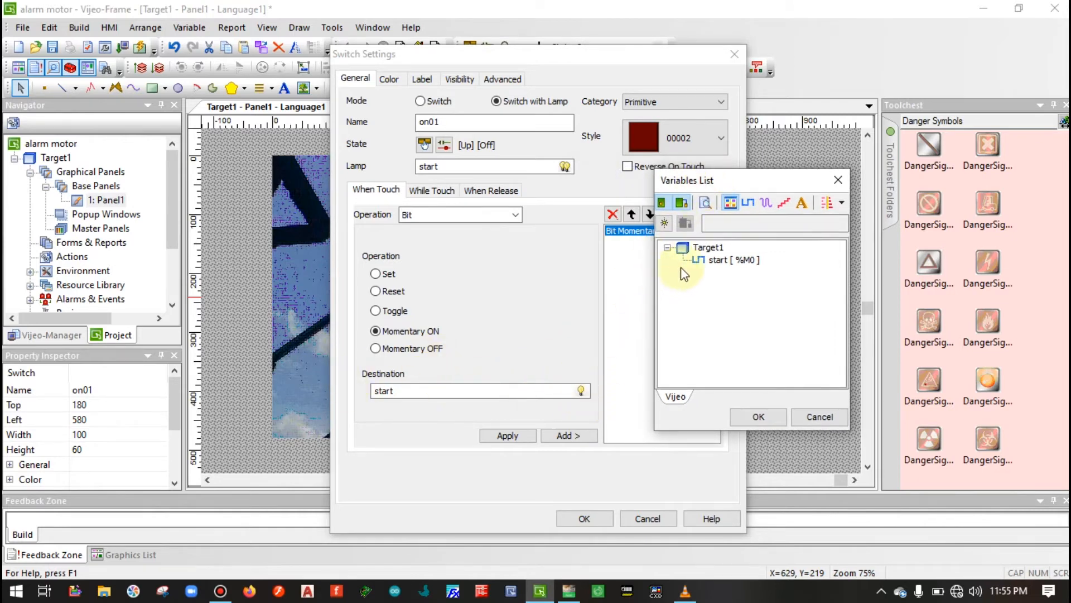
click(664, 223)
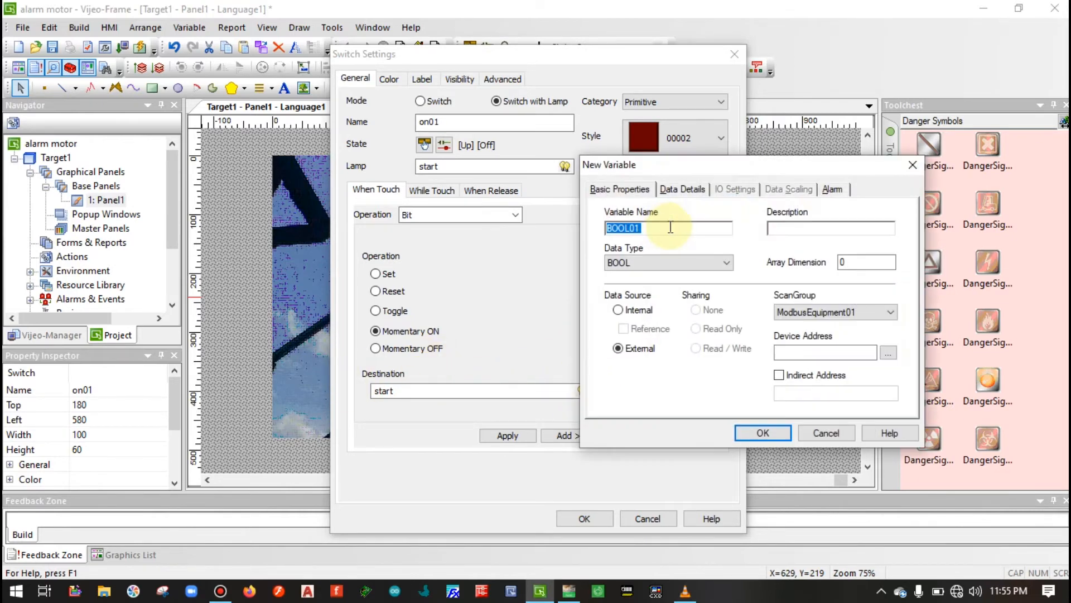
text(off)
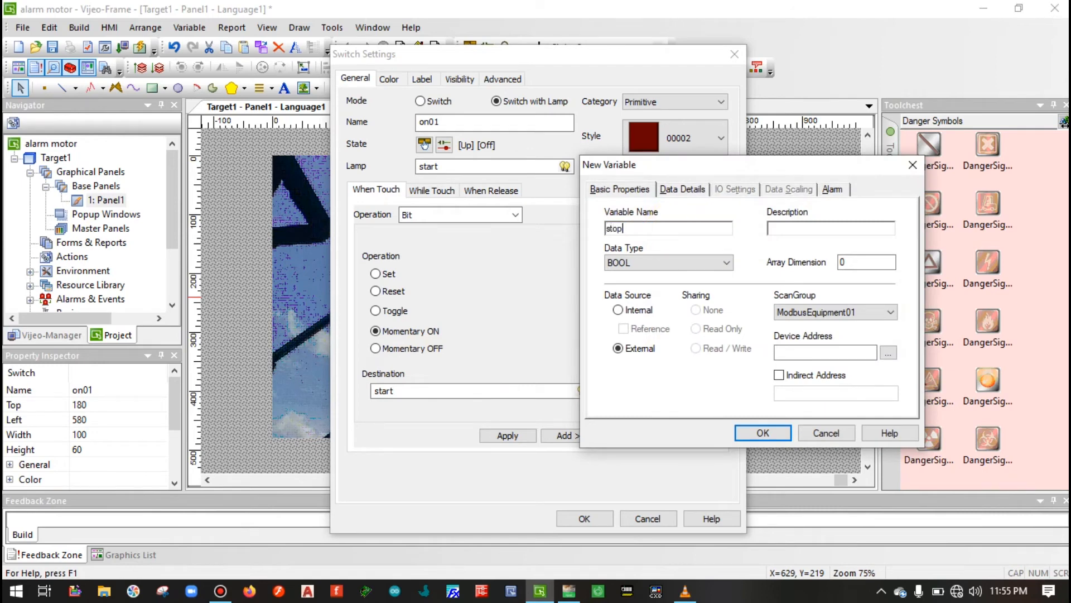
drag(766, 169, 782, 388)
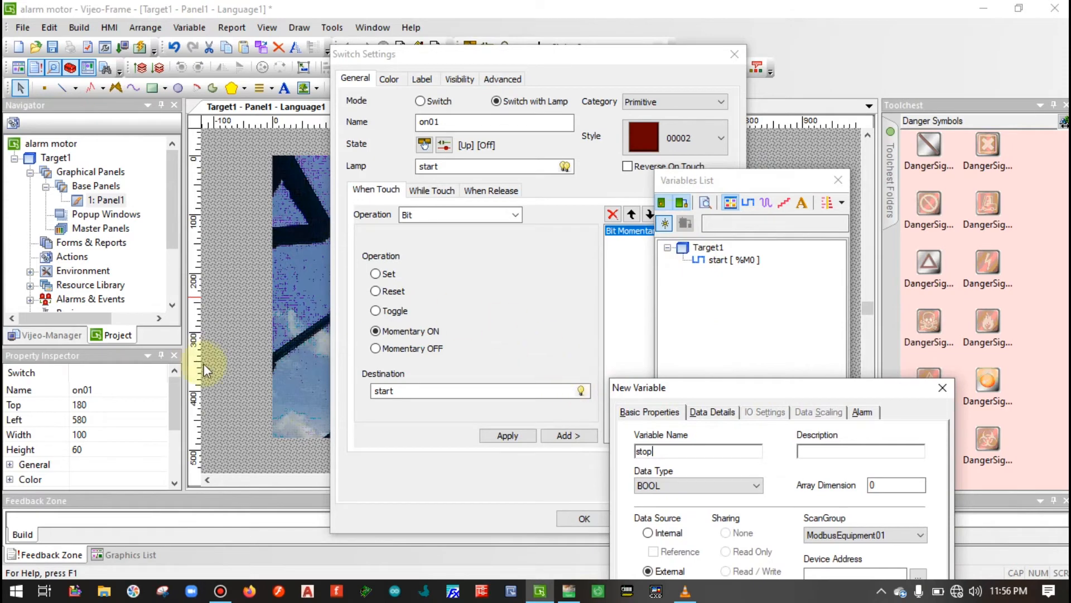
drag(756, 396, 450, 181)
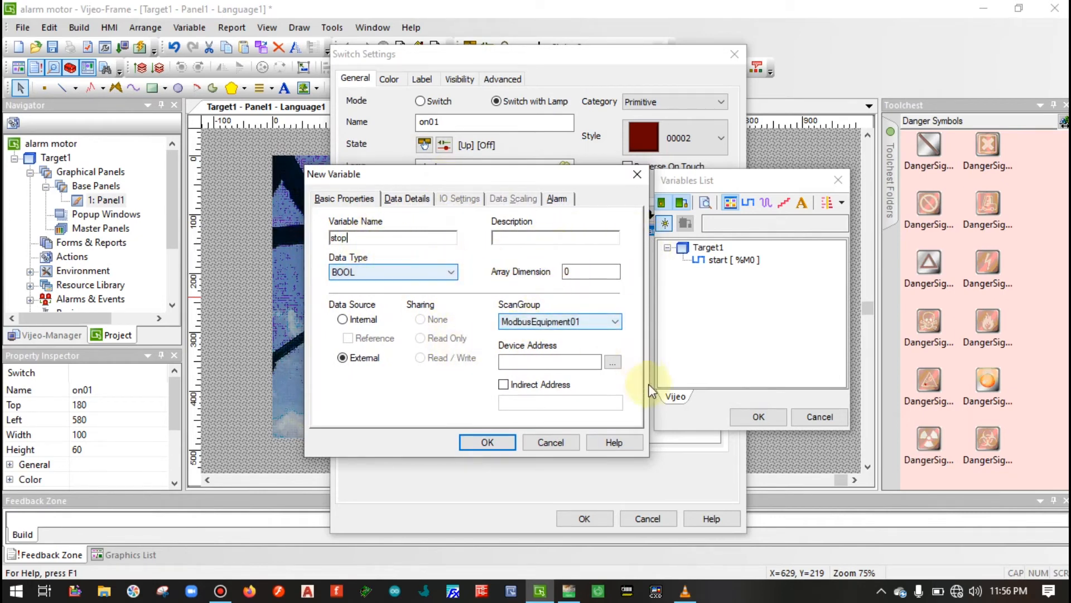
- Check the STOP contact's address in the Machine Expert - Basic ladder program, and give the stop variable the device address %M1 in Vijeo-Frame
click(616, 364)
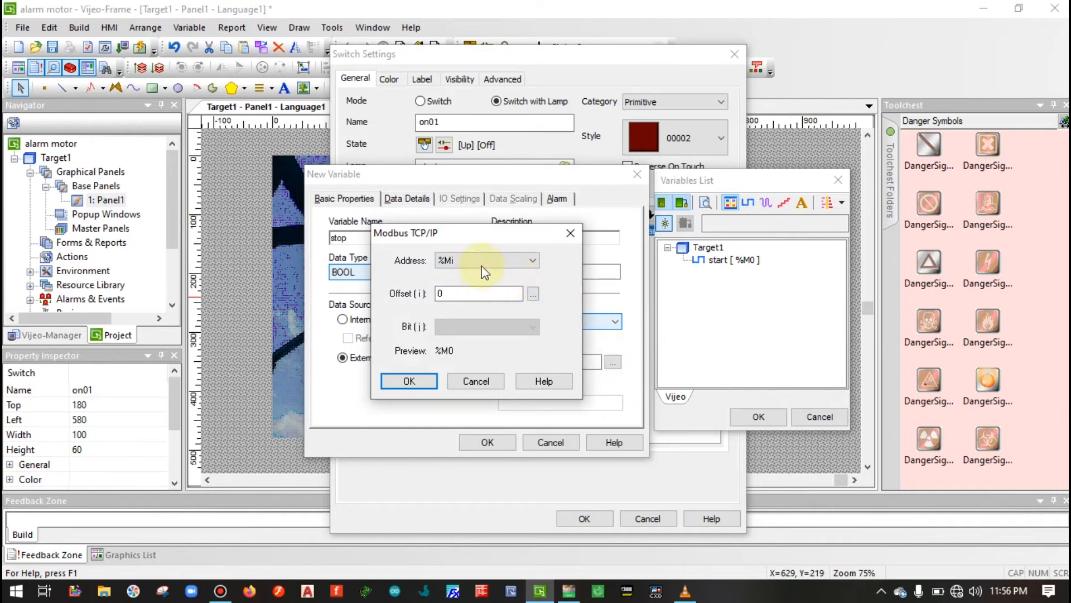
click(568, 592)
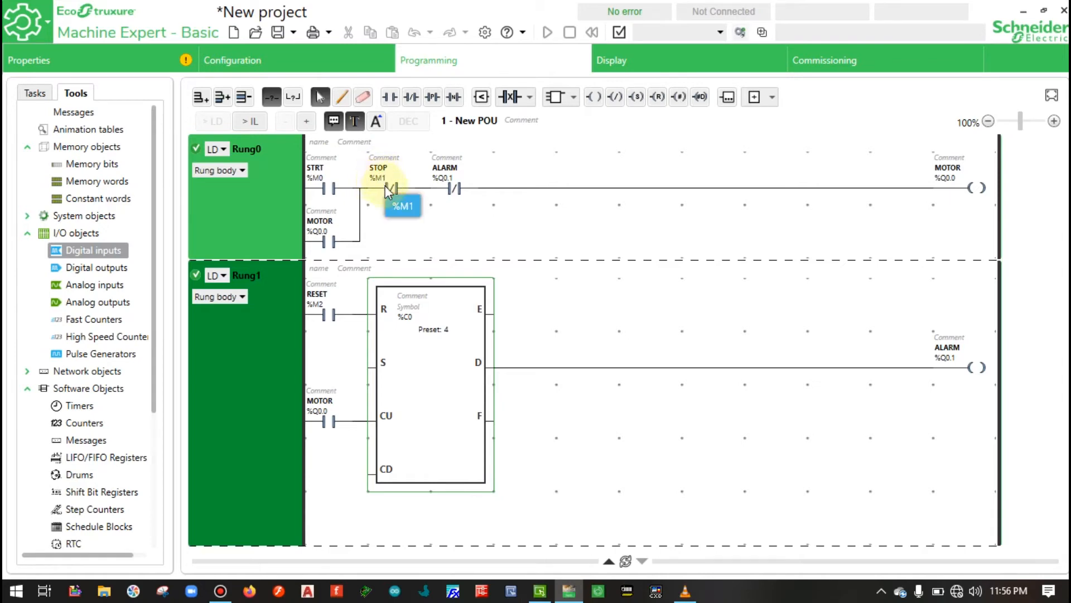
click(539, 591)
drag(450, 296, 423, 296)
text(1)
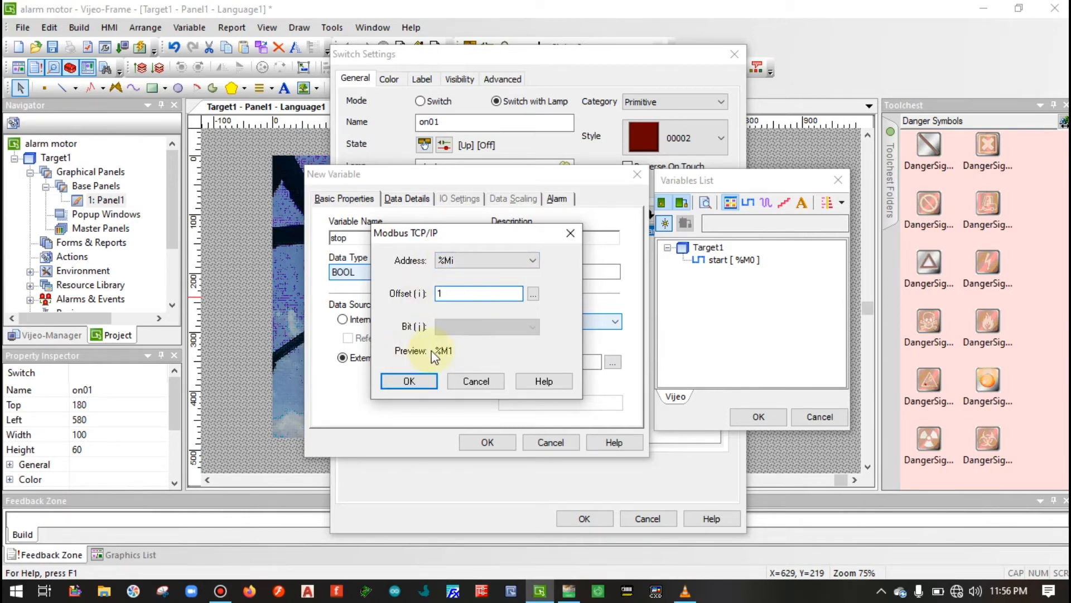
click(433, 385)
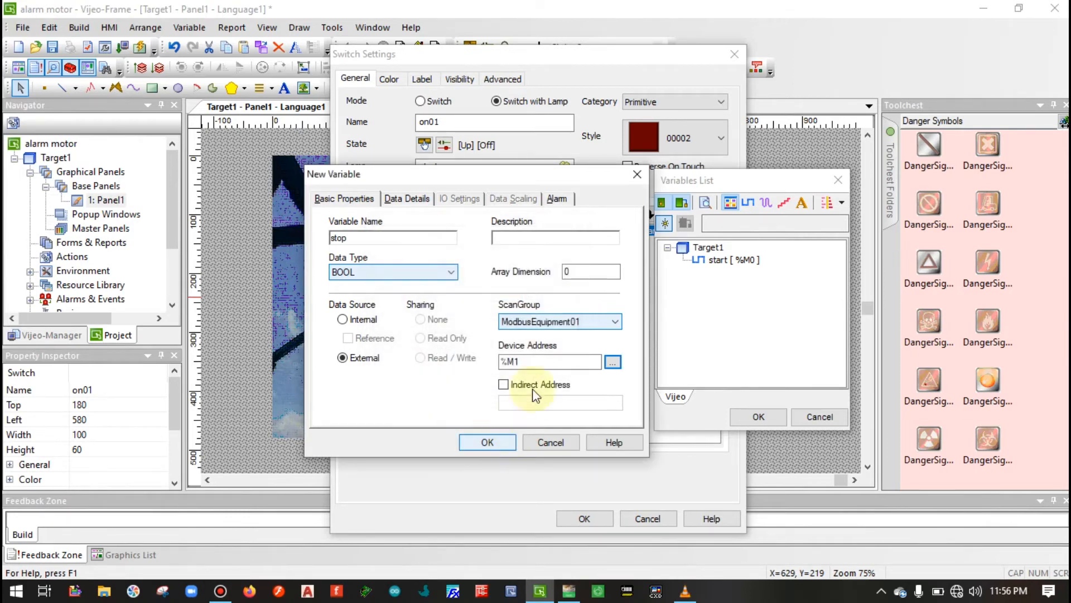
click(487, 440)
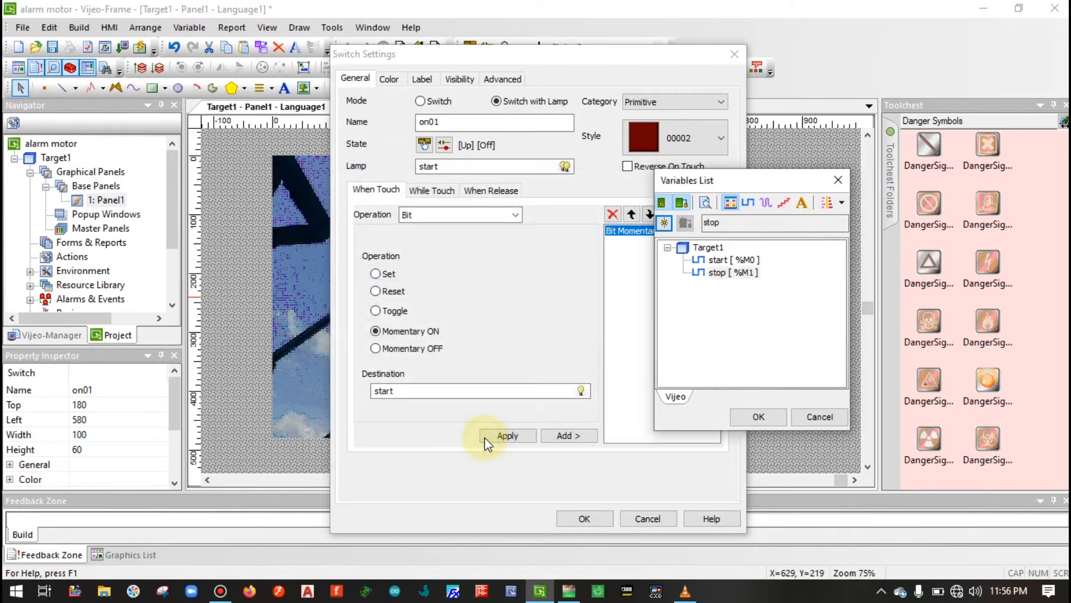
- Replace the red switch's start touch operation with a Bit Momentary ON operation on the stop variable
click(725, 272)
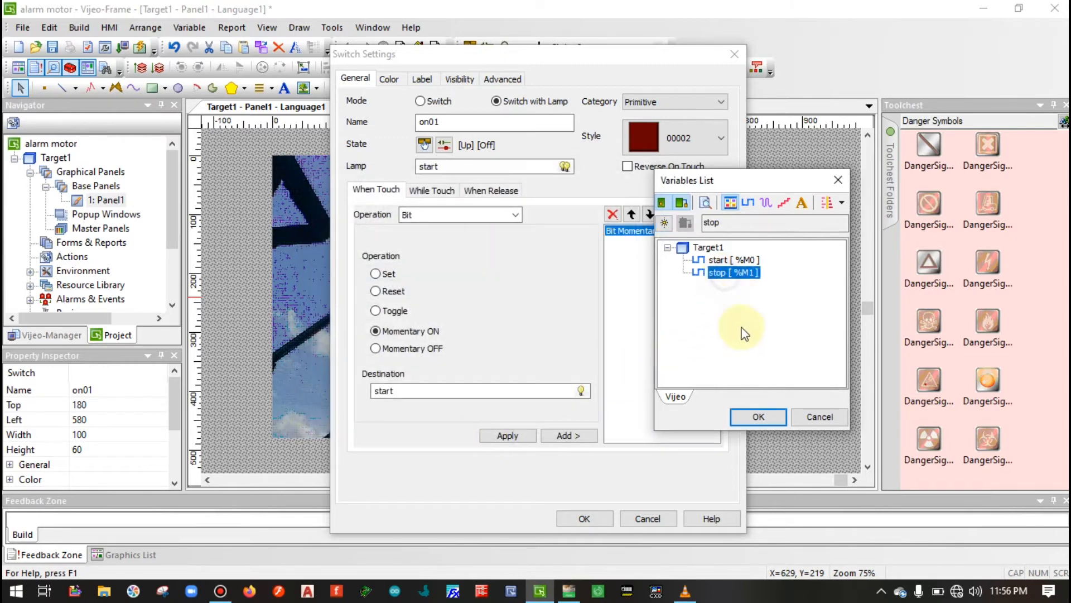
click(759, 416)
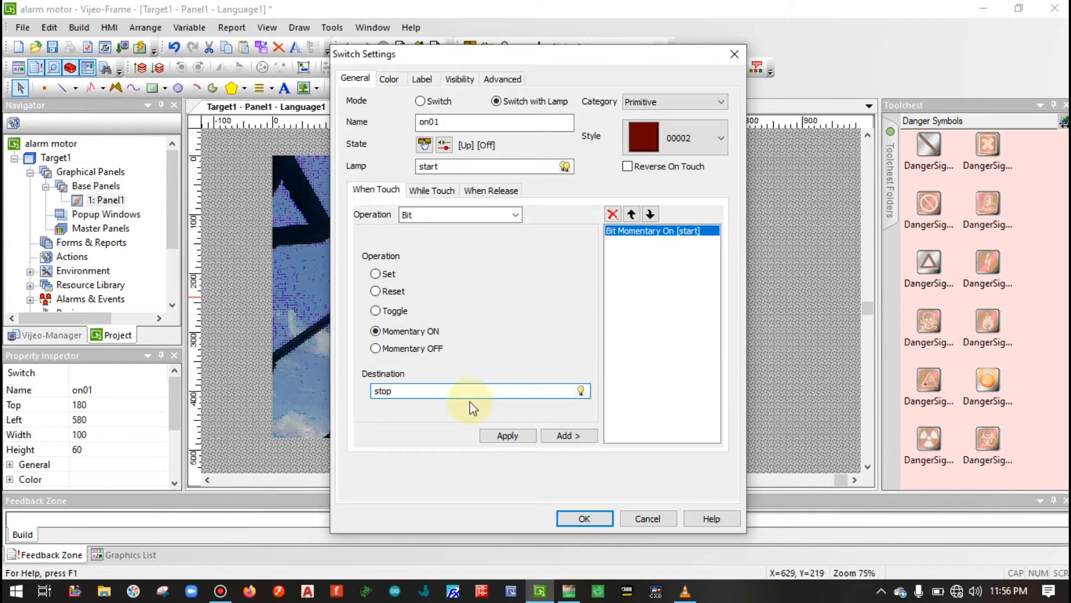
click(566, 435)
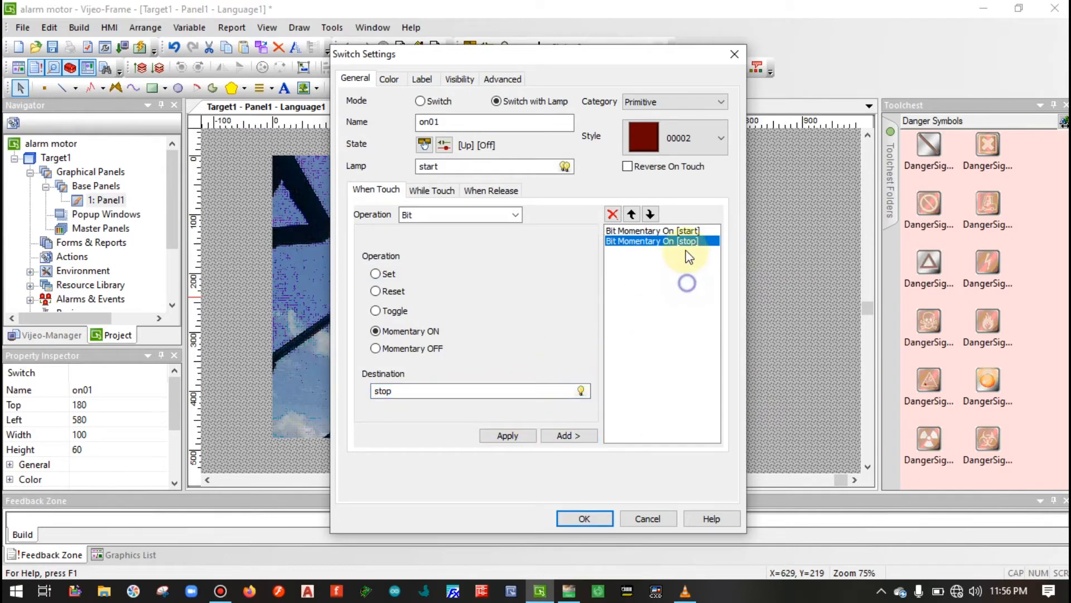
click(684, 230)
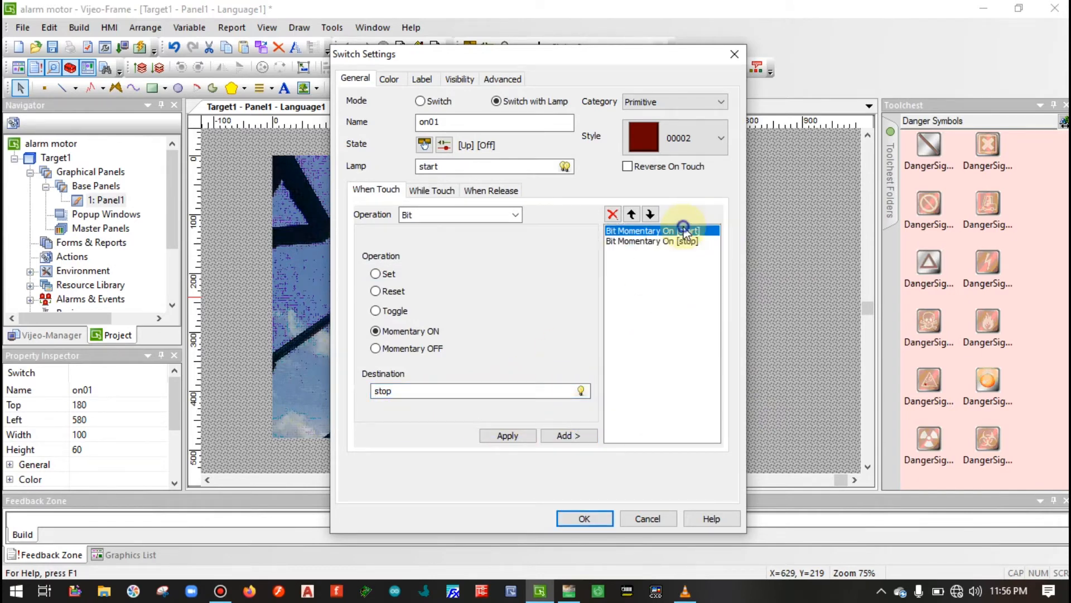
click(612, 214)
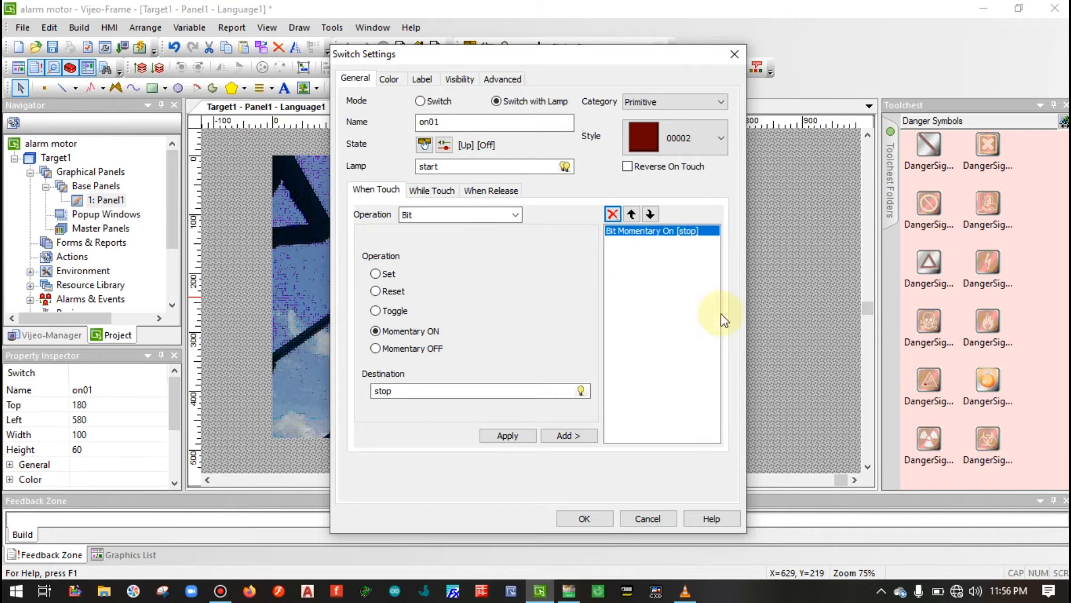
- Try to change the red switch's lamp variable to stop
click(398, 79)
click(367, 80)
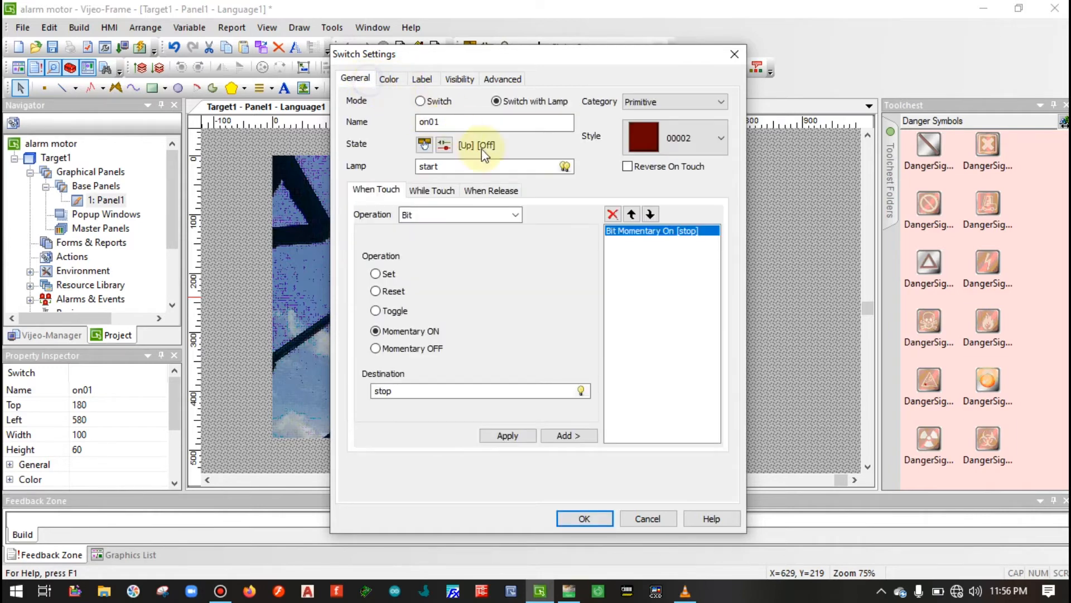
click(564, 166)
click(647, 319)
click(640, 423)
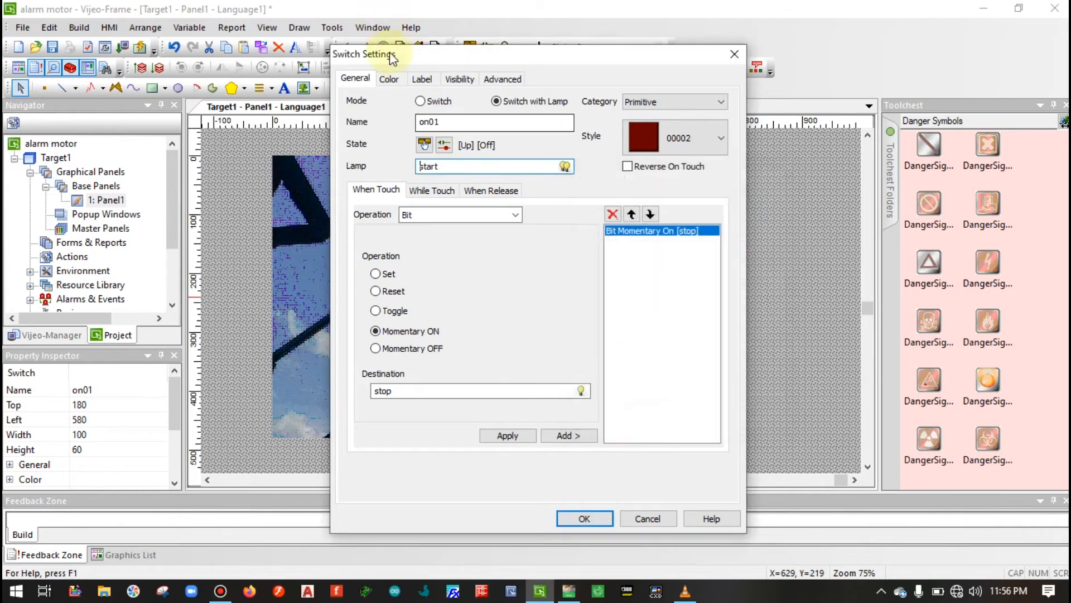
click(389, 79)
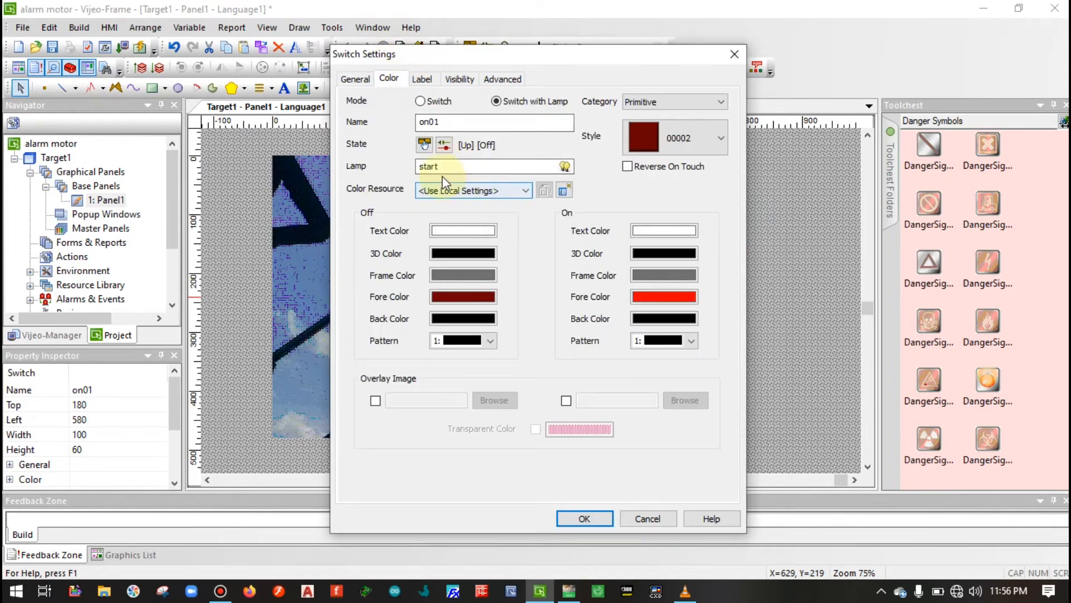
click(564, 166)
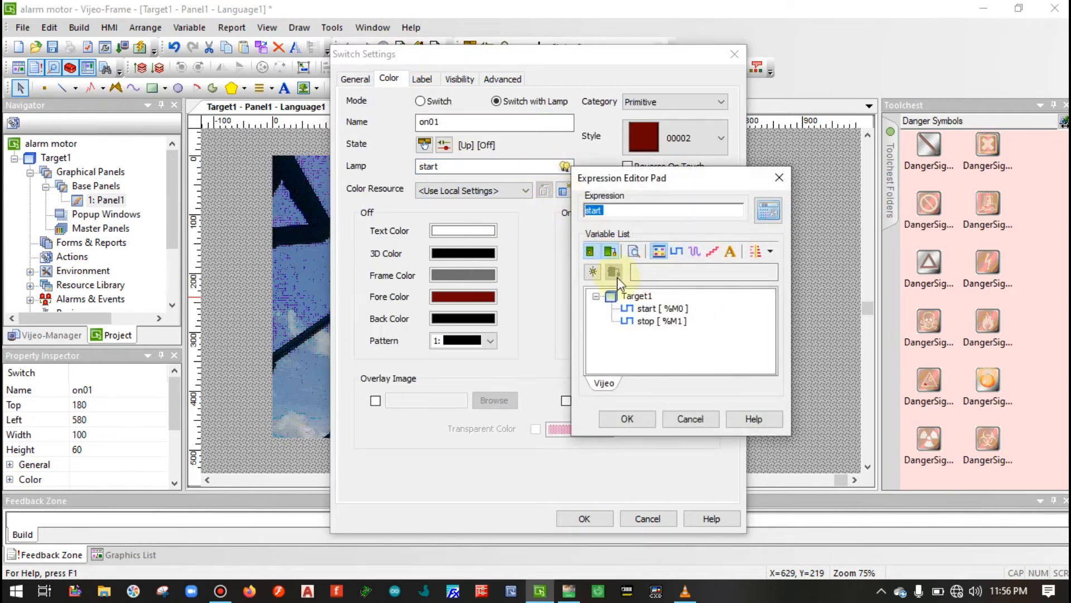
click(649, 322)
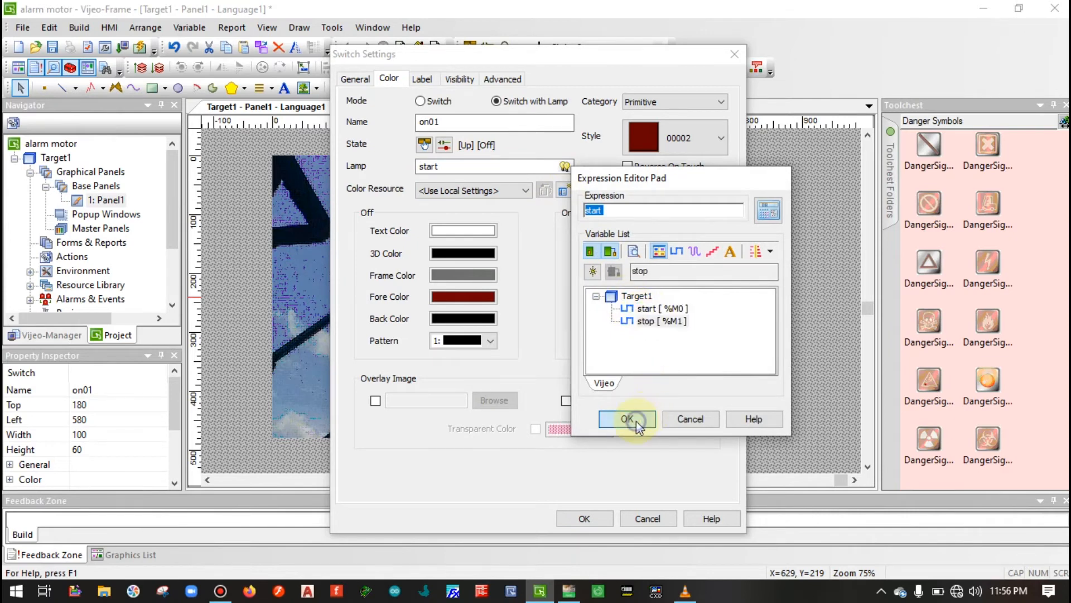
click(627, 419)
- Assign the stop variable to the red switch's lamp and accept the switch settings
click(567, 167)
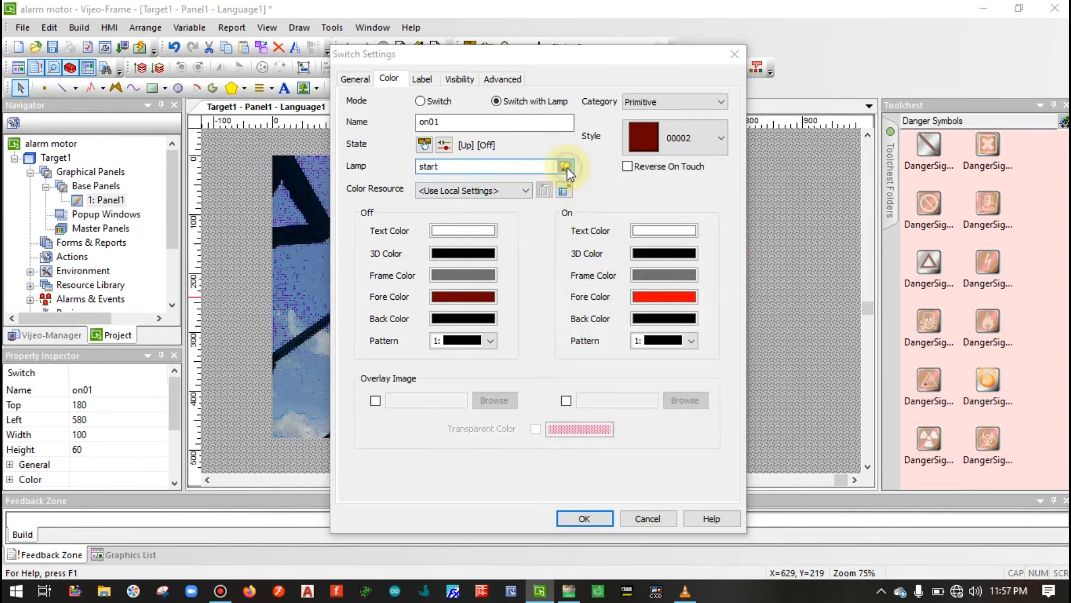
double_click(650, 323)
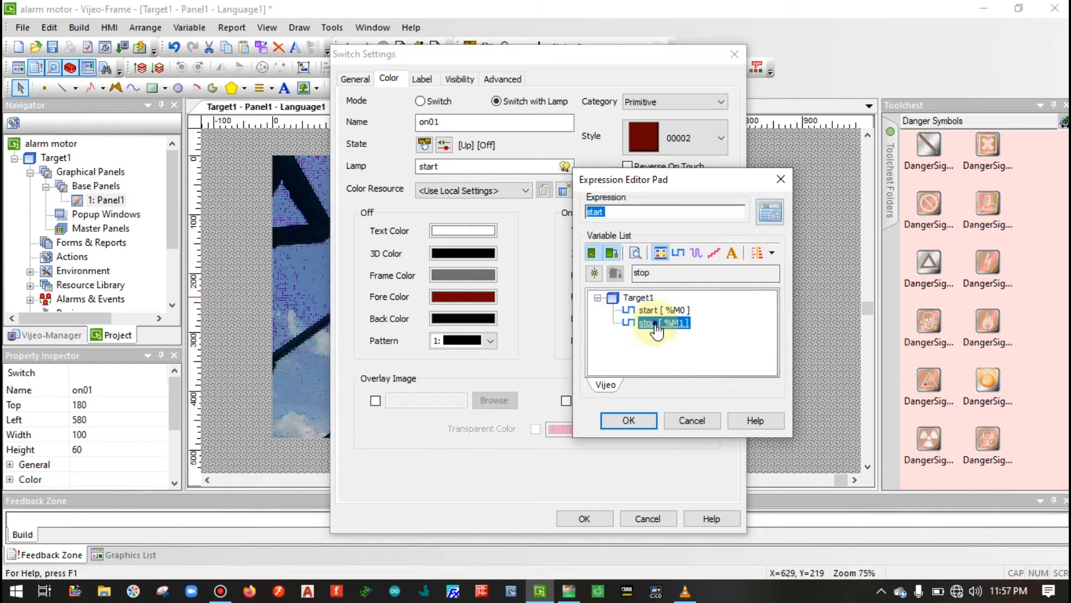
click(641, 420)
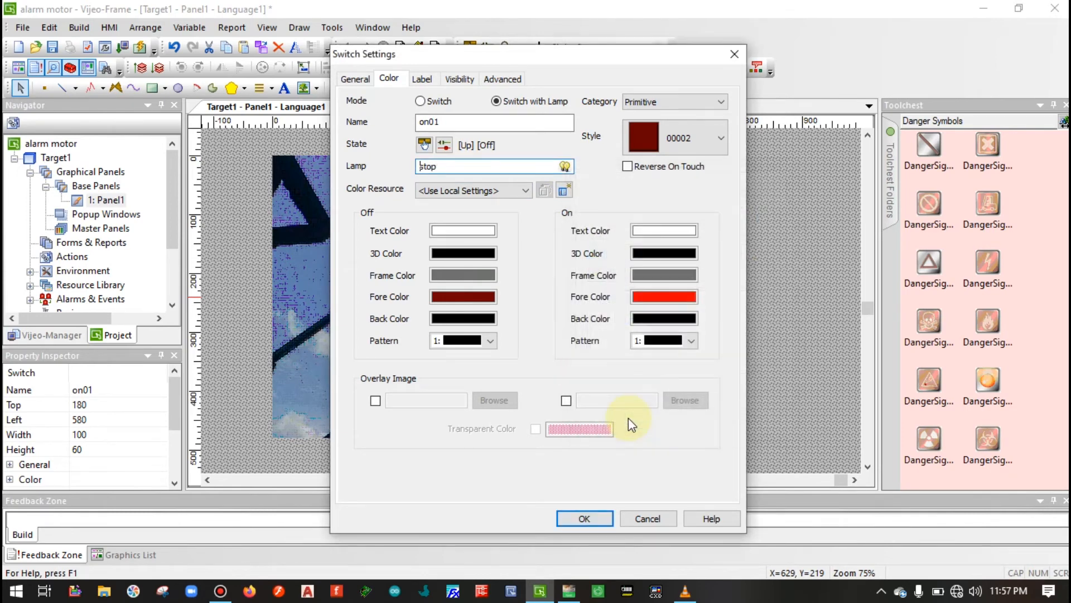
click(355, 77)
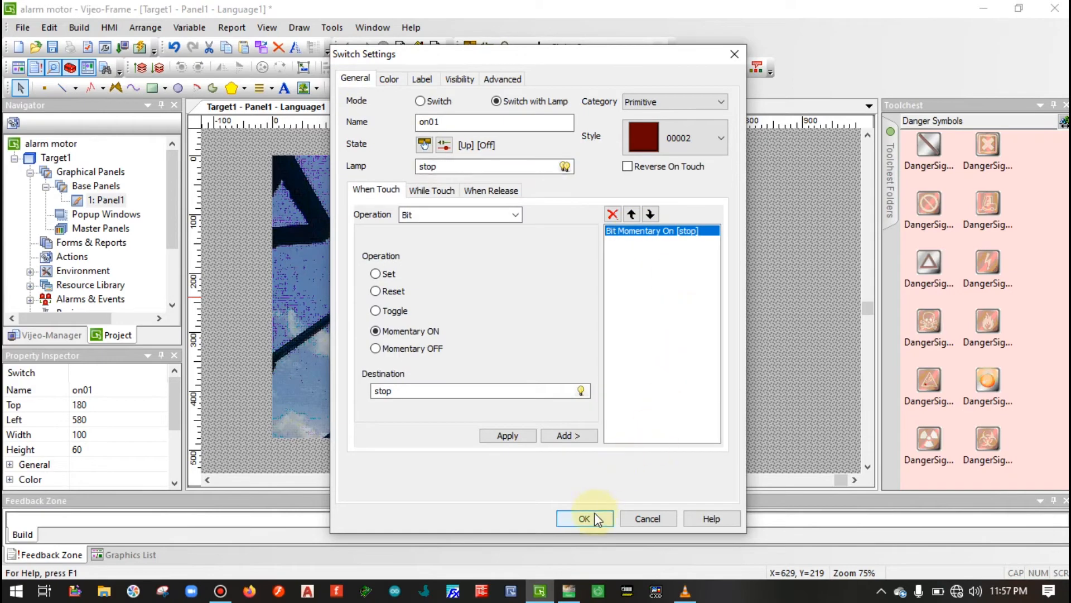
click(576, 519)
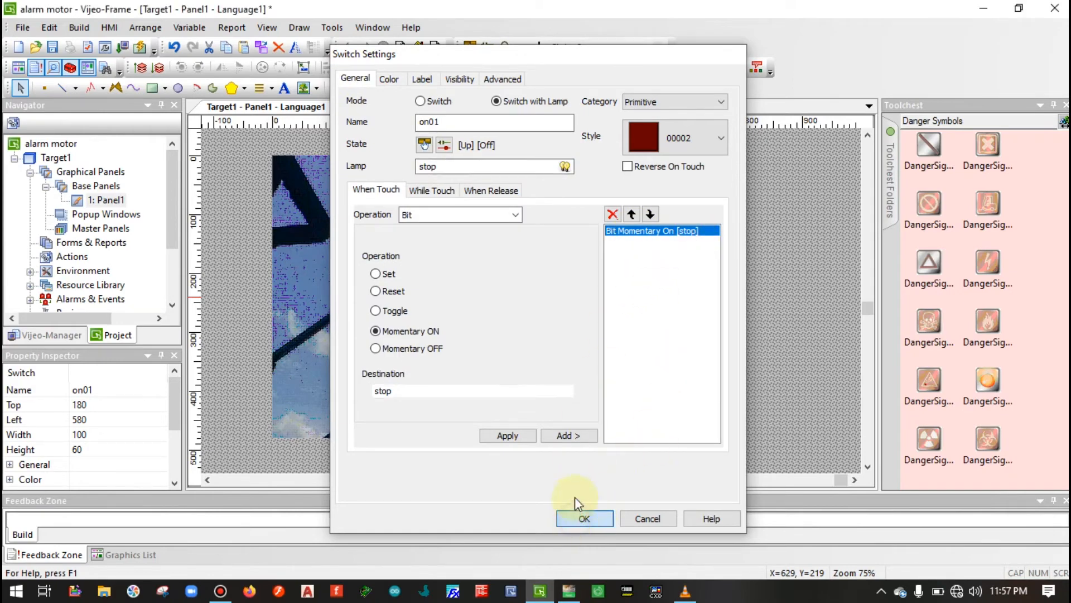
- Duplicate the red switch below and between the two existing switches, at left 520 and top 260
click(641, 282)
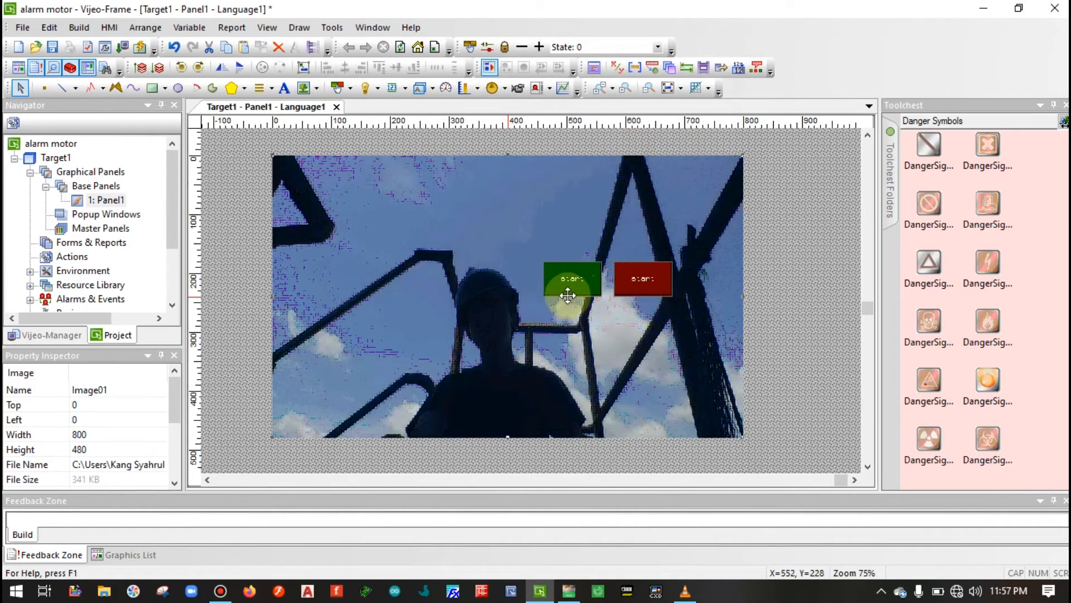
click(809, 325)
click(642, 270)
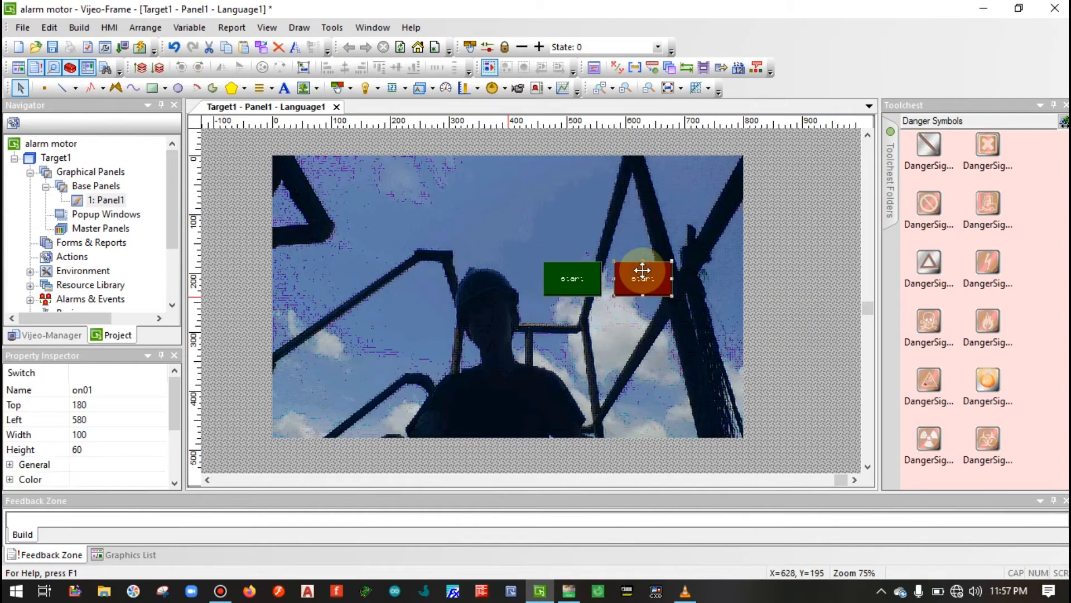
drag(645, 284, 607, 327)
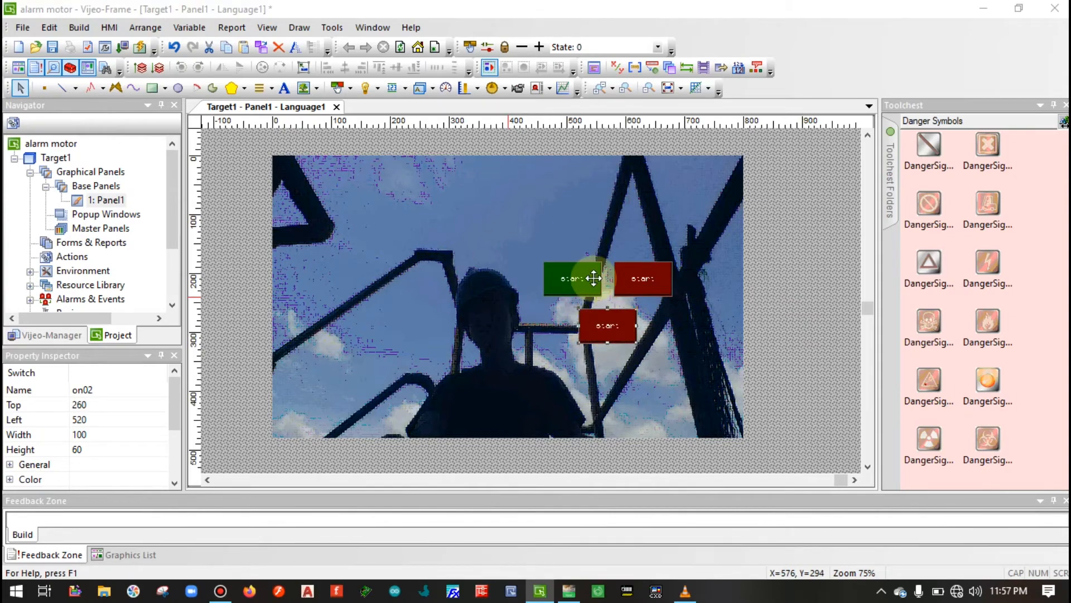
- Set the Off fore color of the copied switch to dark yellow, RGB 113, 113, 0
double_click(597, 331)
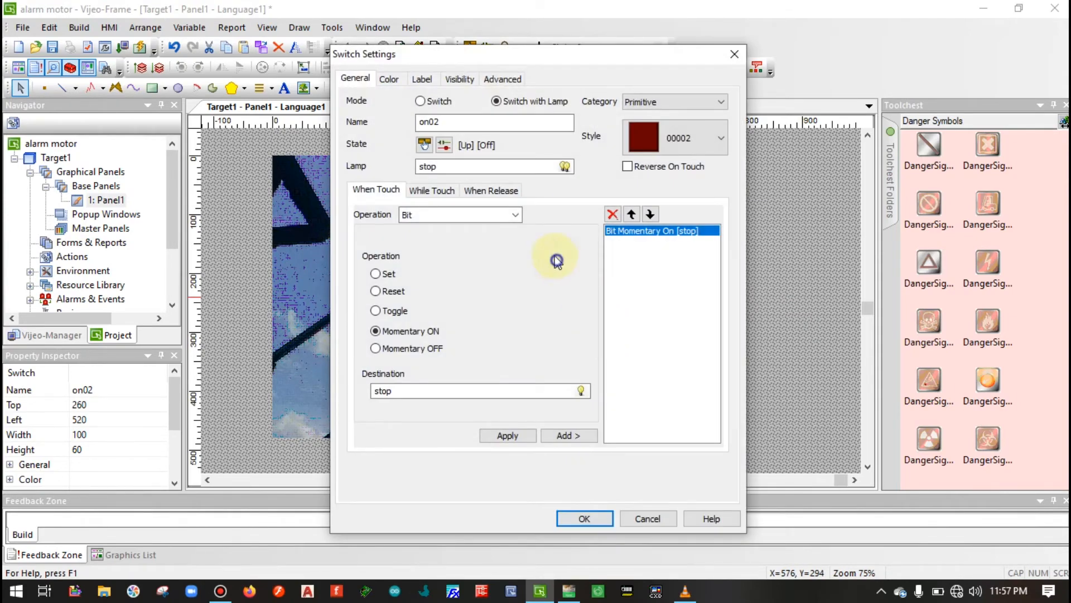
click(389, 78)
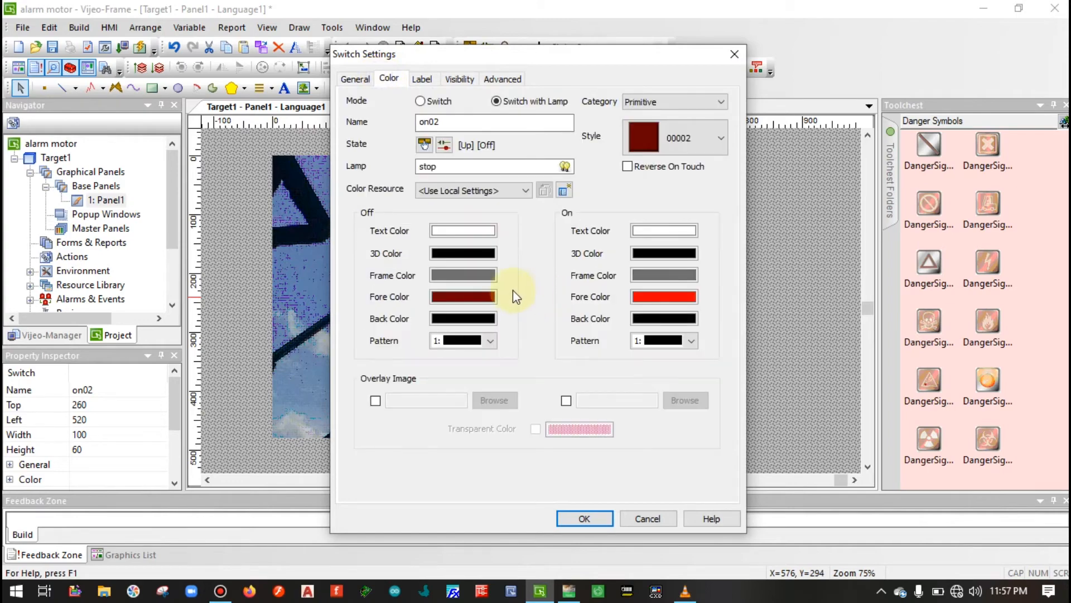
click(479, 298)
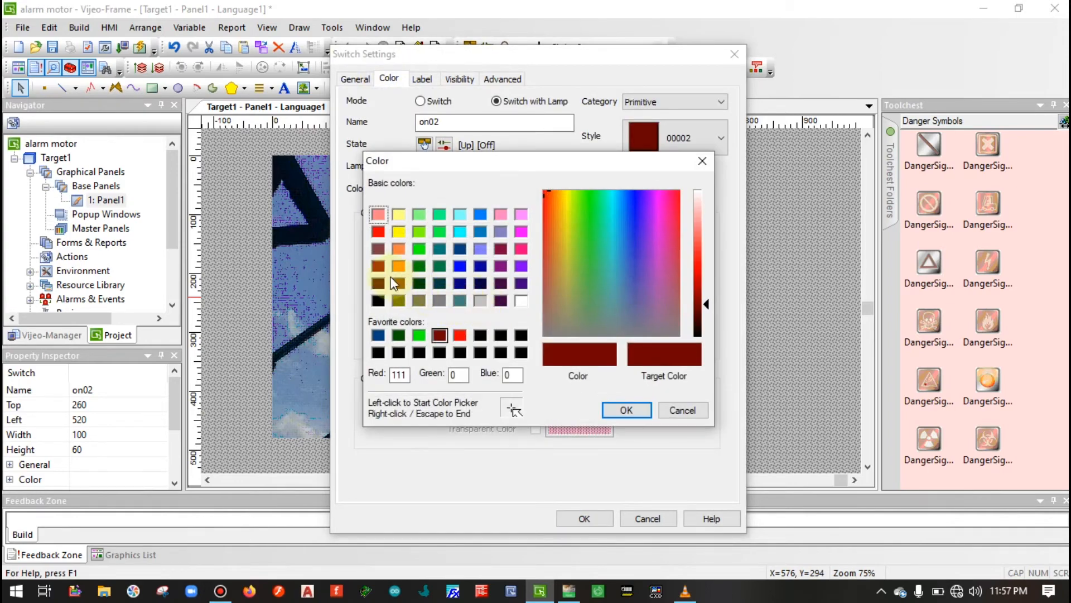
click(399, 232)
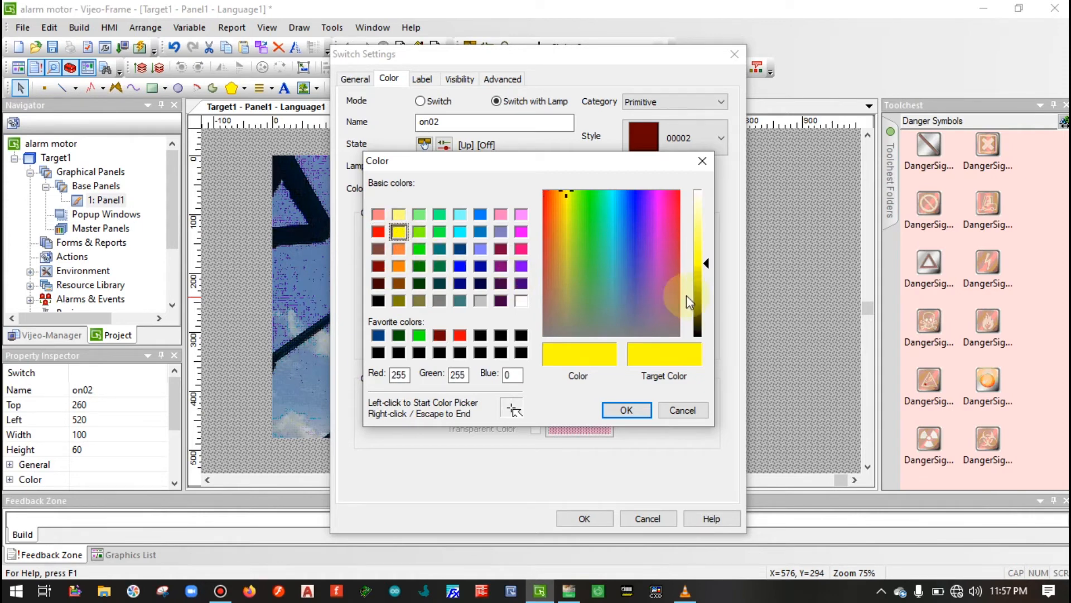
click(703, 299)
click(705, 312)
click(705, 304)
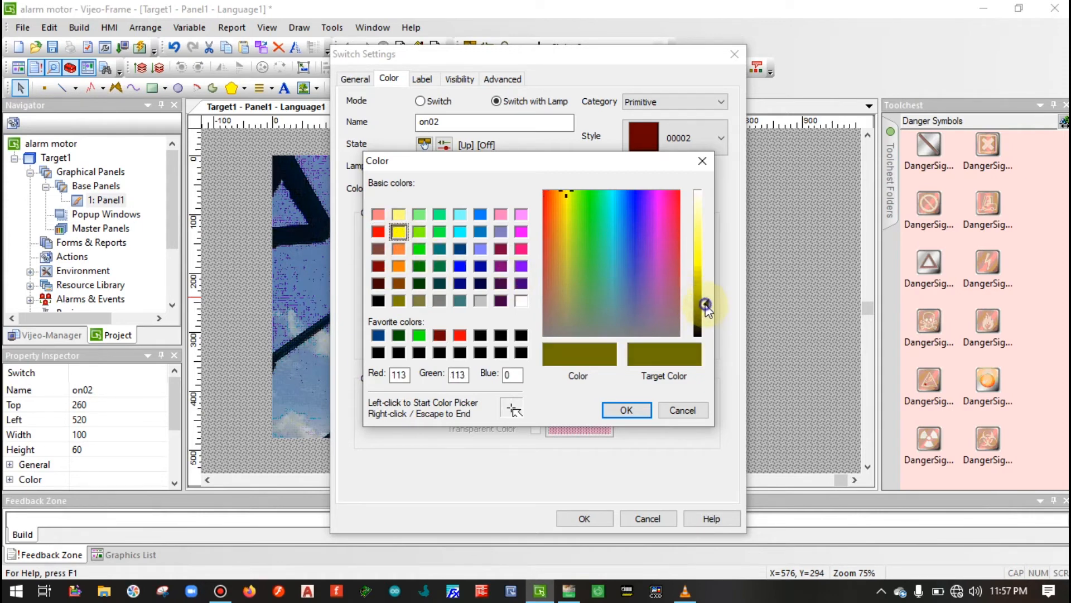
click(626, 411)
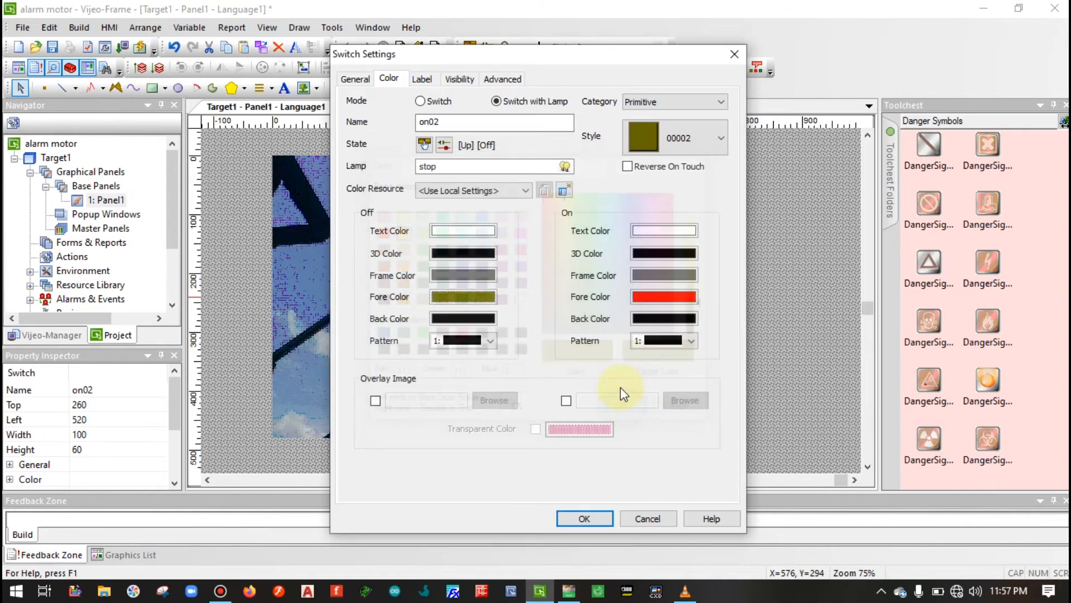
- Set the On fore color of the copied switch to yellow
click(660, 297)
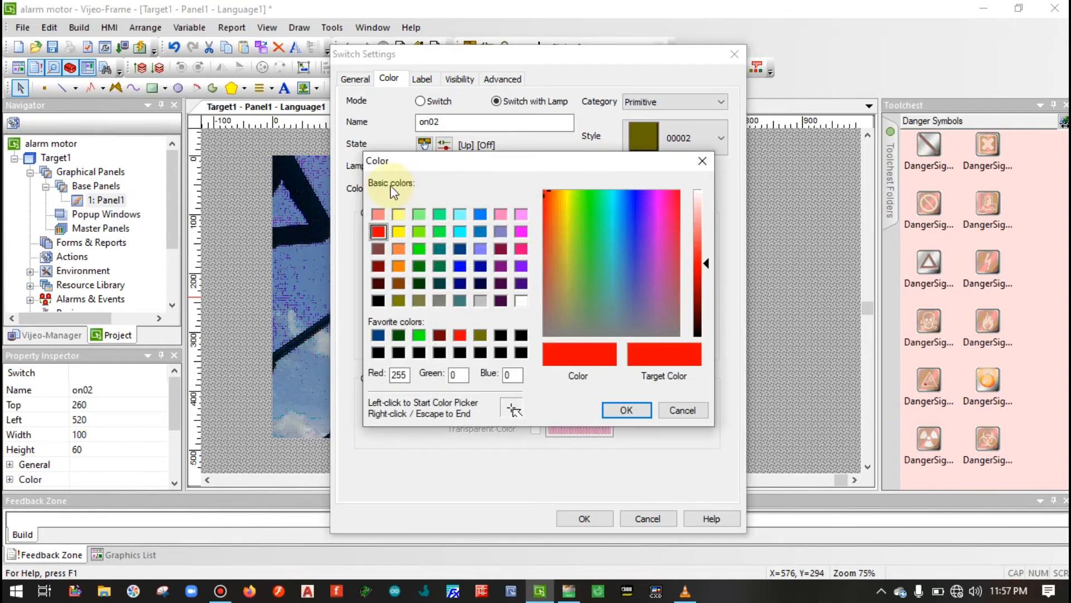
click(398, 234)
click(626, 410)
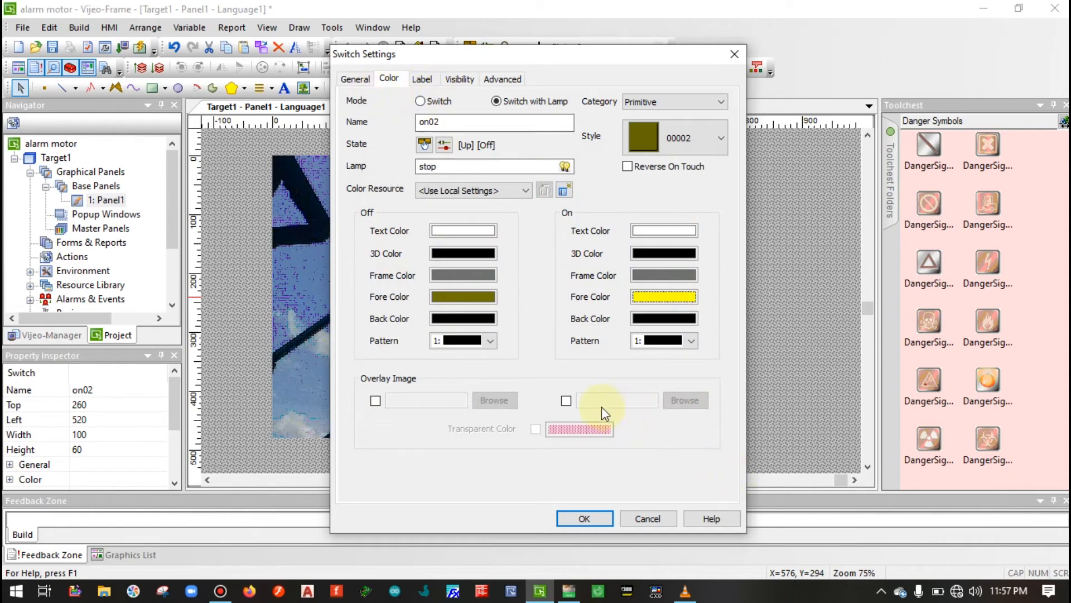
- Set the copied switch's touch operation to Toggle and start a new external BOOL variable named rset for its destination
click(355, 79)
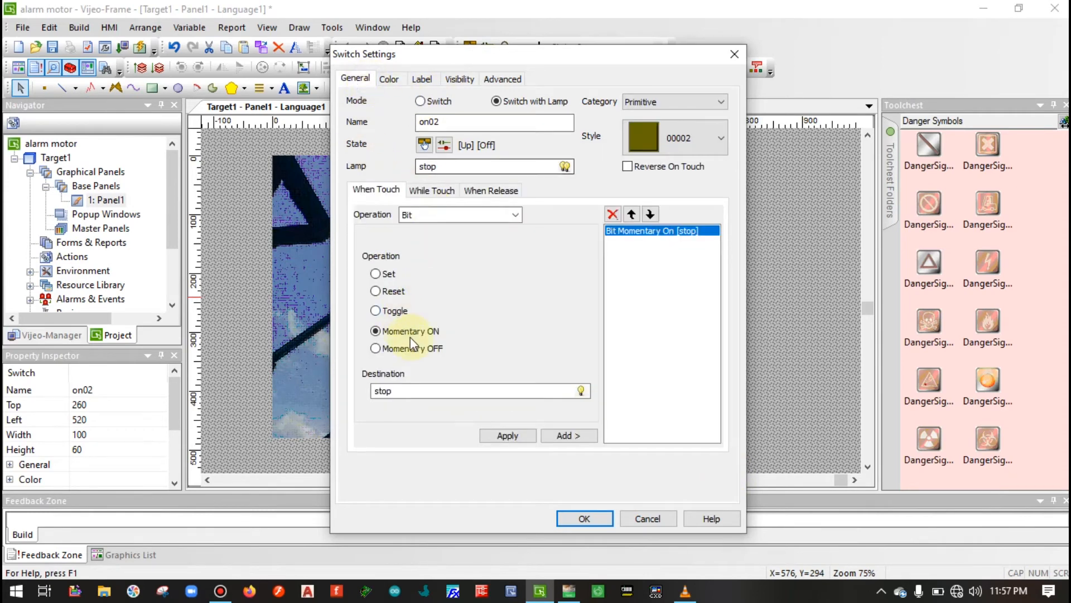
click(392, 316)
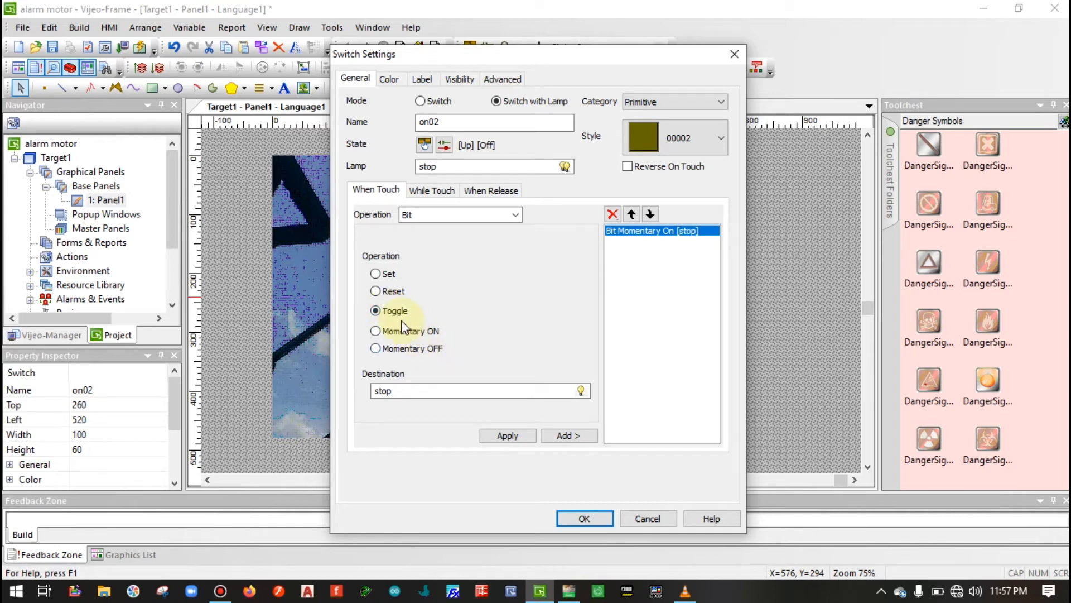
click(581, 391)
drag(618, 313, 618, 177)
click(575, 230)
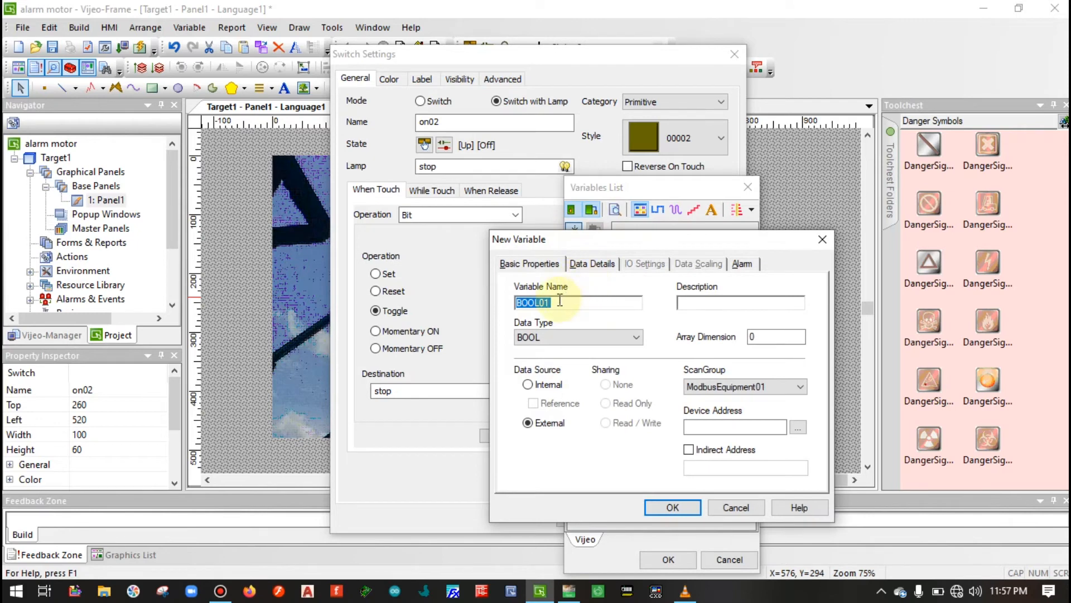
text(rset)
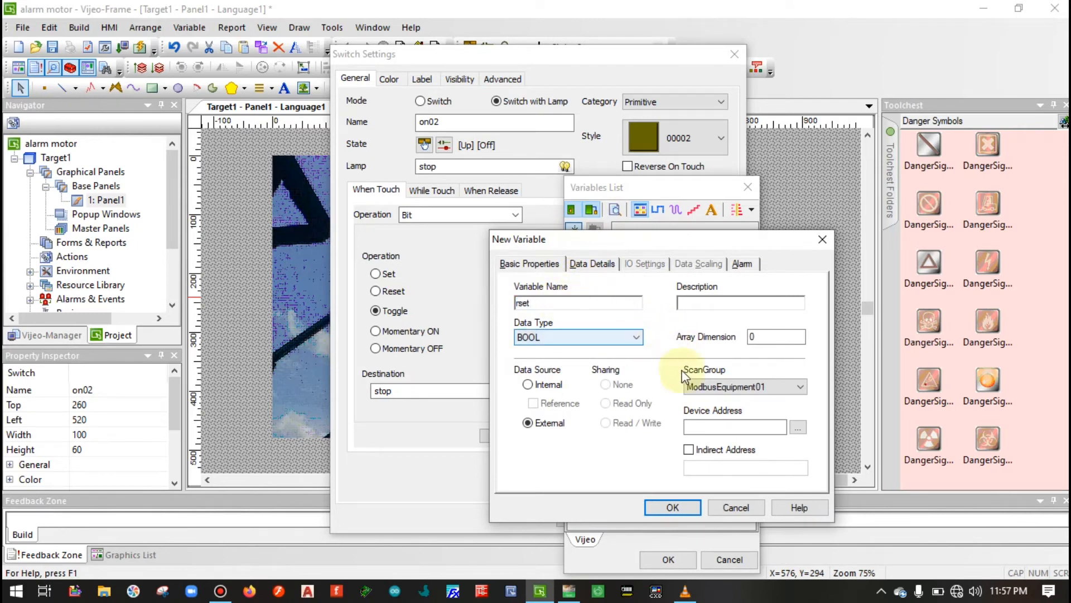
- Give rset the device address %M2, check it against the RESET contact in Machine Expert - Basic, and create the variable
click(799, 428)
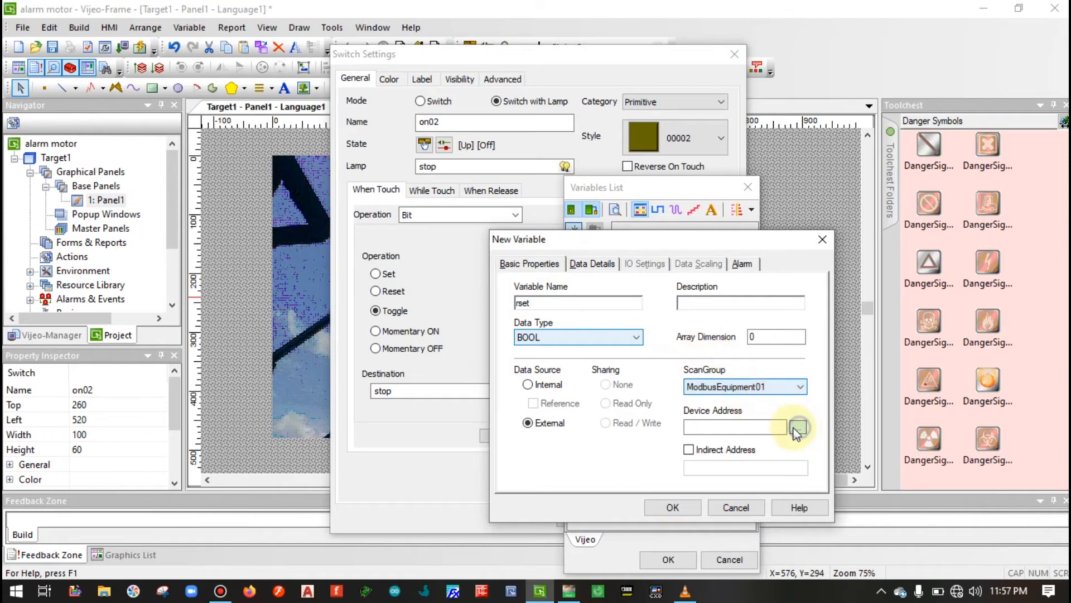
double_click(645, 356)
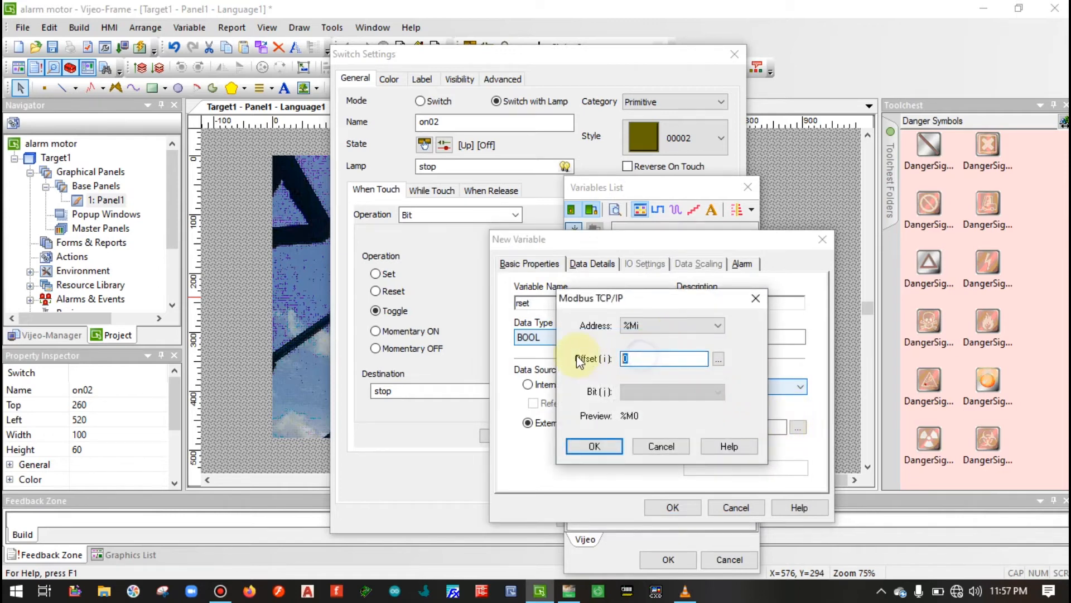
text(2)
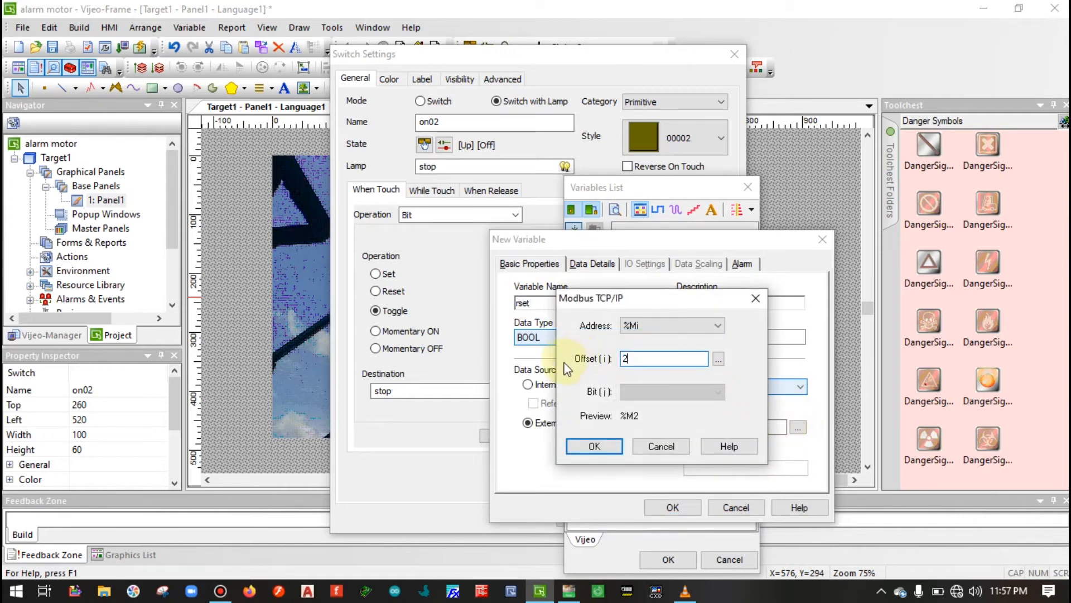
click(593, 446)
click(568, 590)
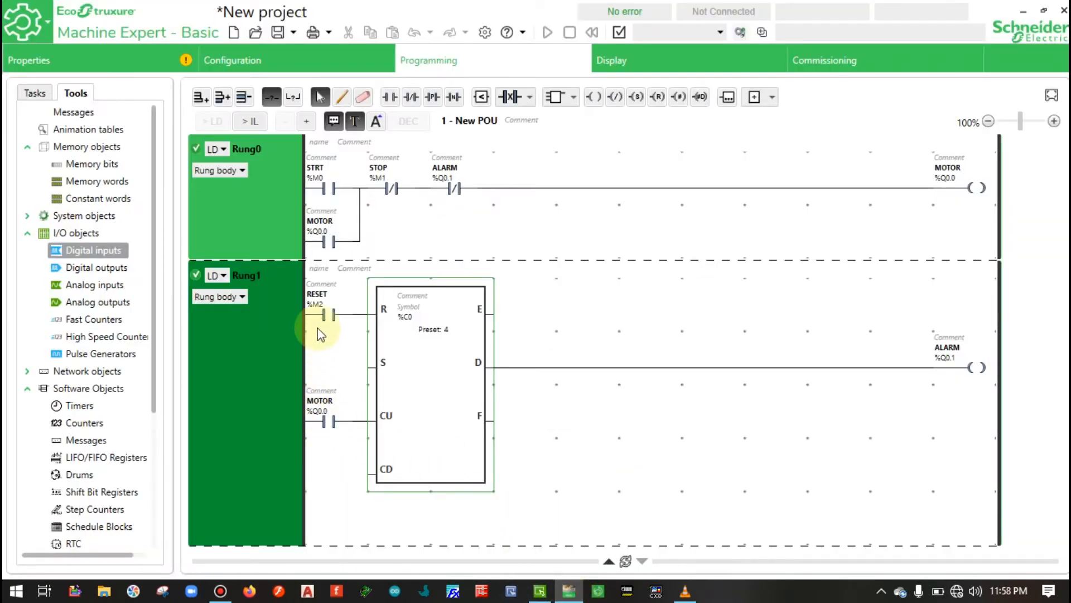
click(539, 591)
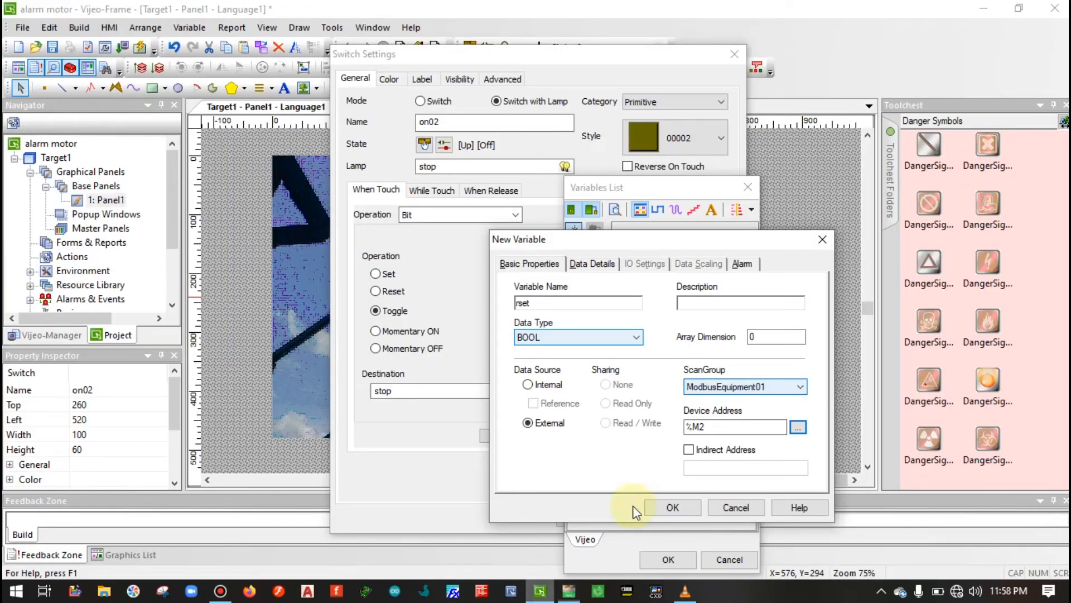
click(672, 501)
- Add the Toggle action with destination rset and remove the momentary stop action from the switch
click(628, 267)
click(667, 559)
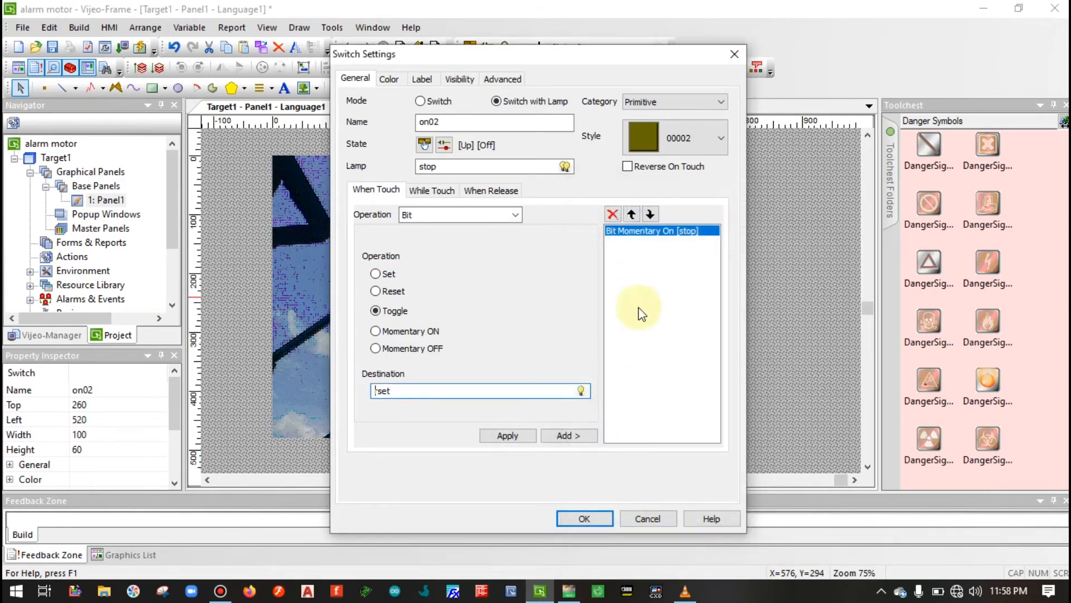
click(581, 437)
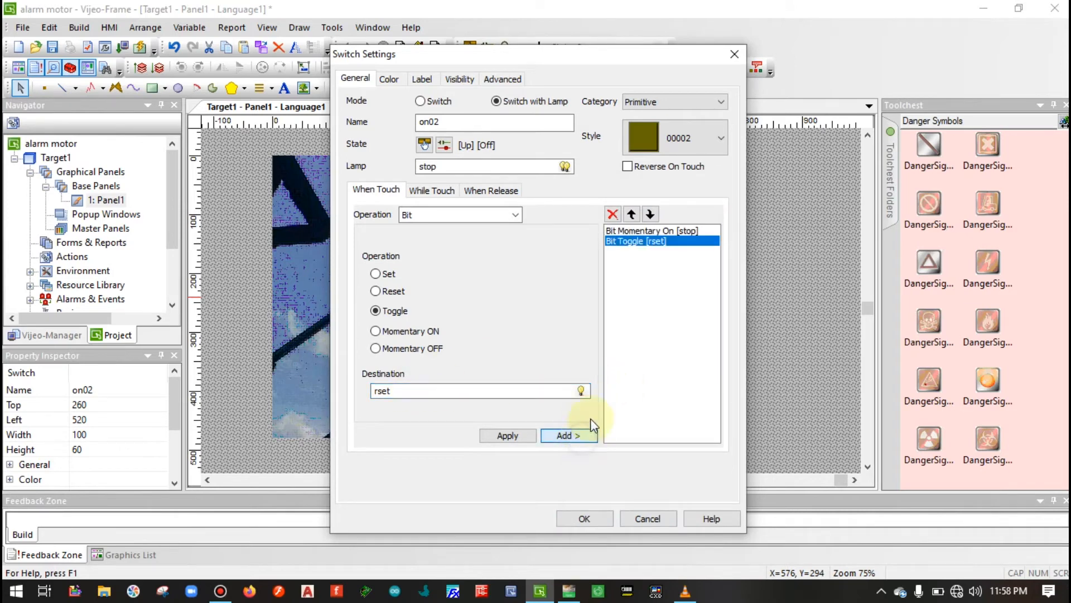
click(668, 232)
click(614, 214)
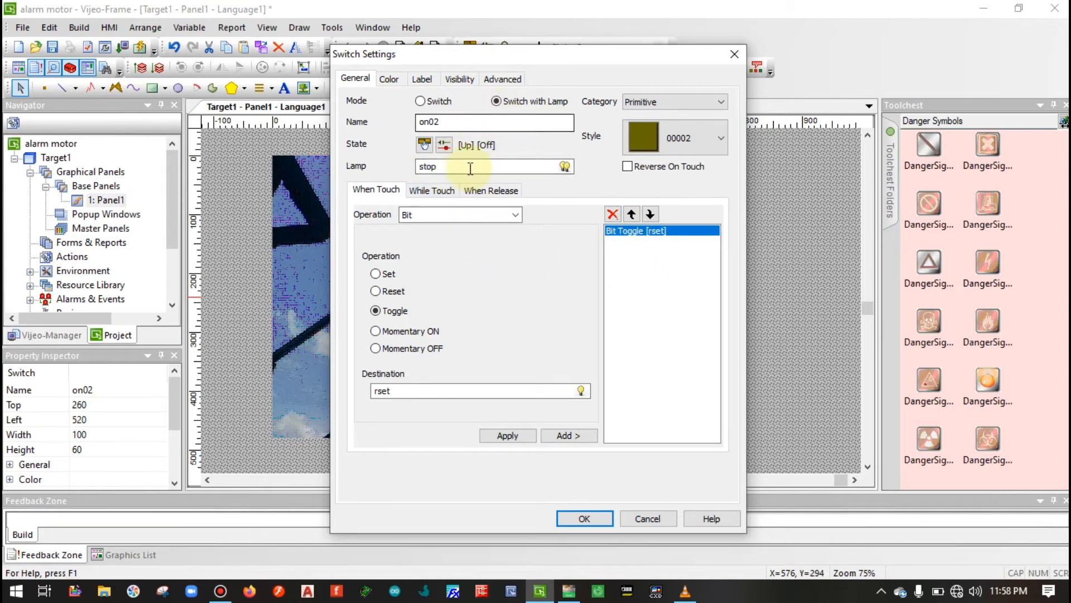
- Assign the rset variable to the yellow switch's lamp and accept the switch settings
click(565, 166)
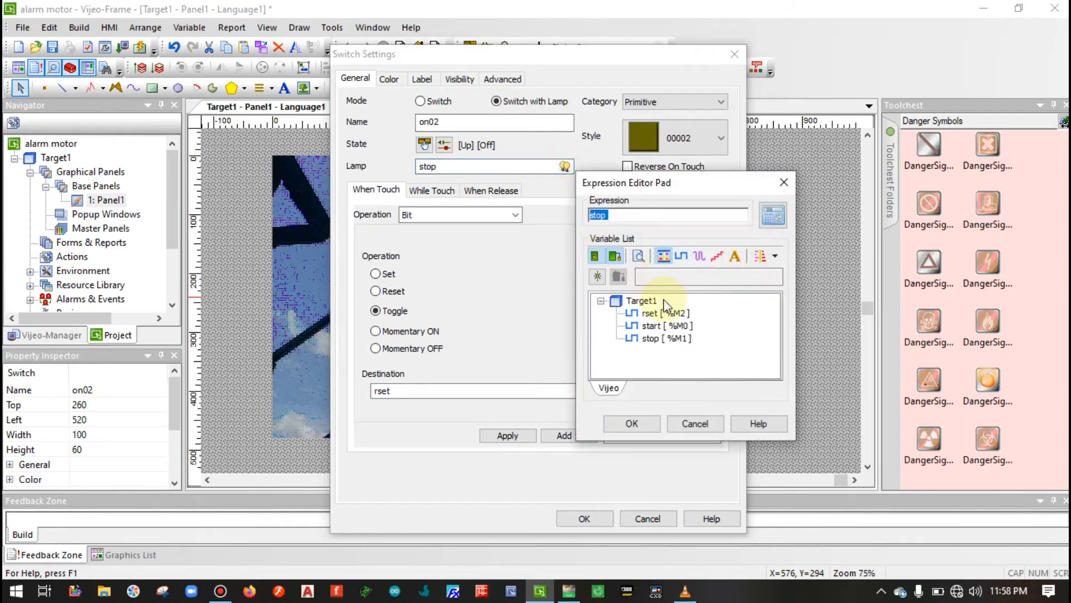
double_click(659, 313)
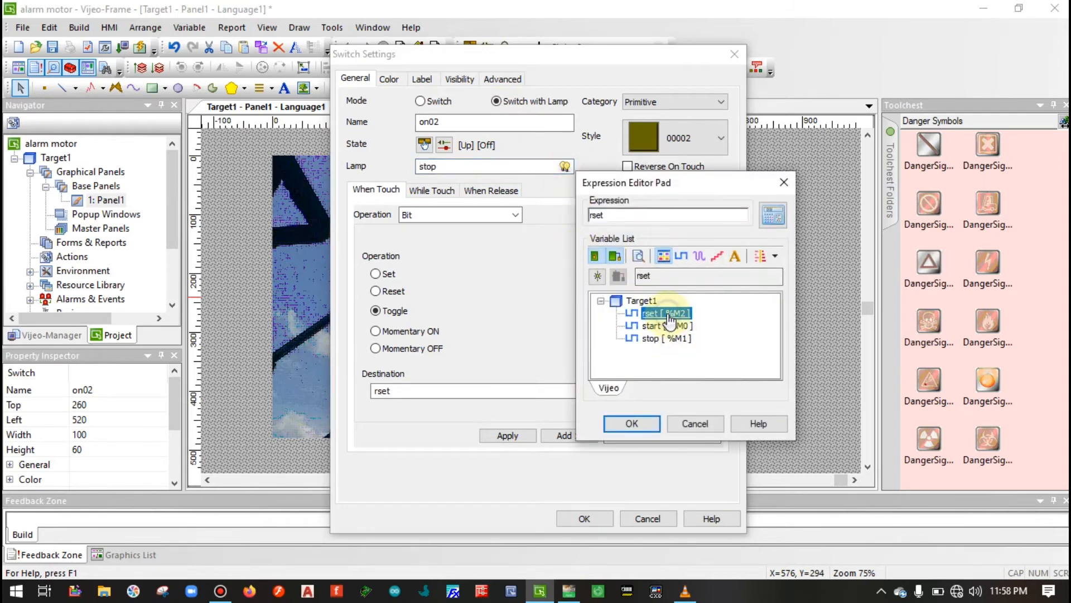
click(634, 425)
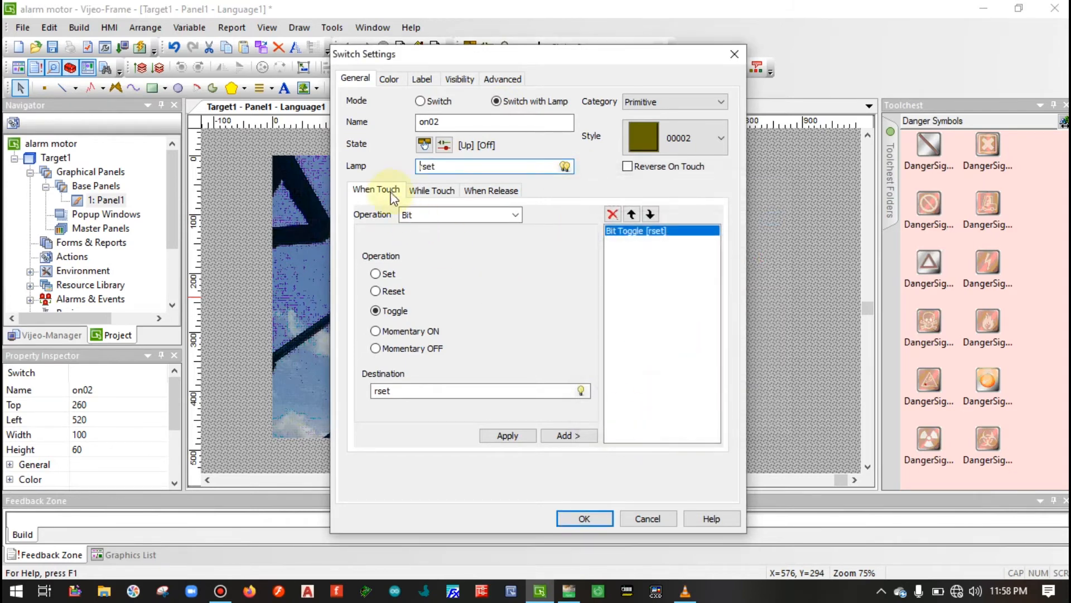
click(390, 81)
click(355, 79)
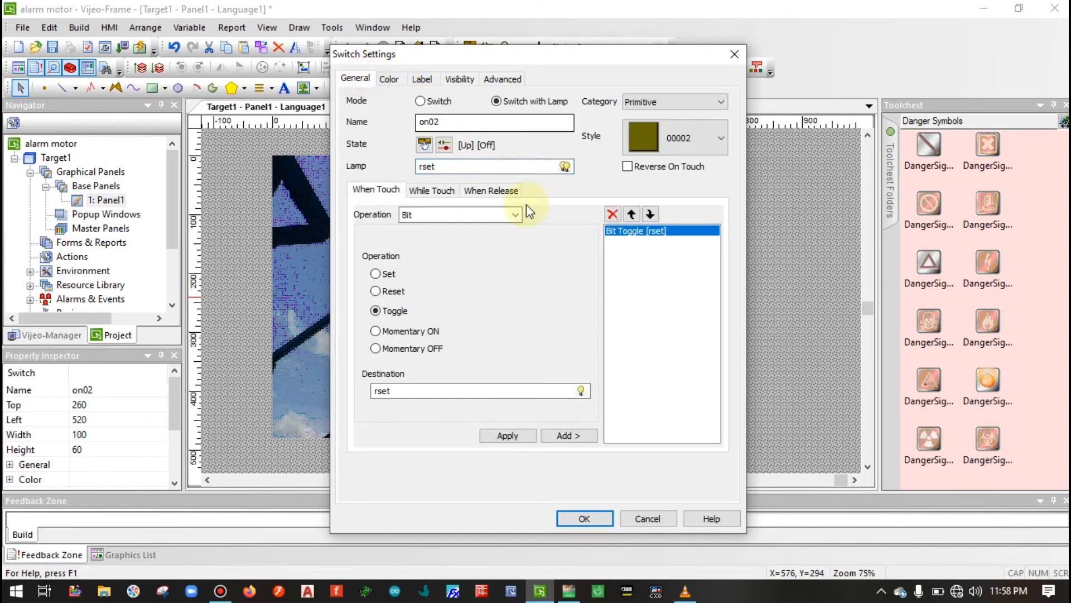
click(589, 520)
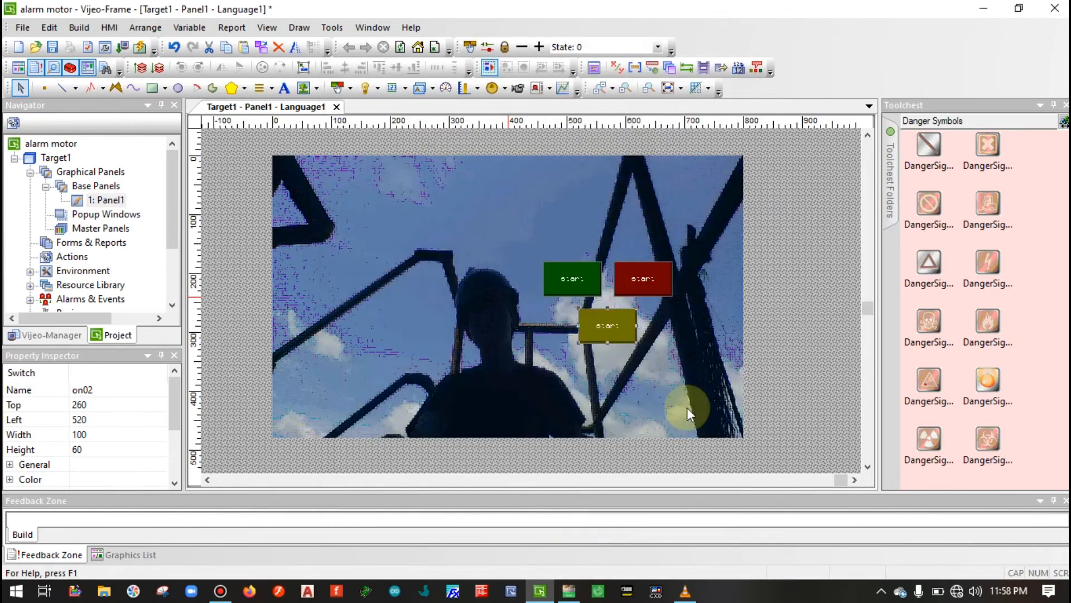
click(789, 349)
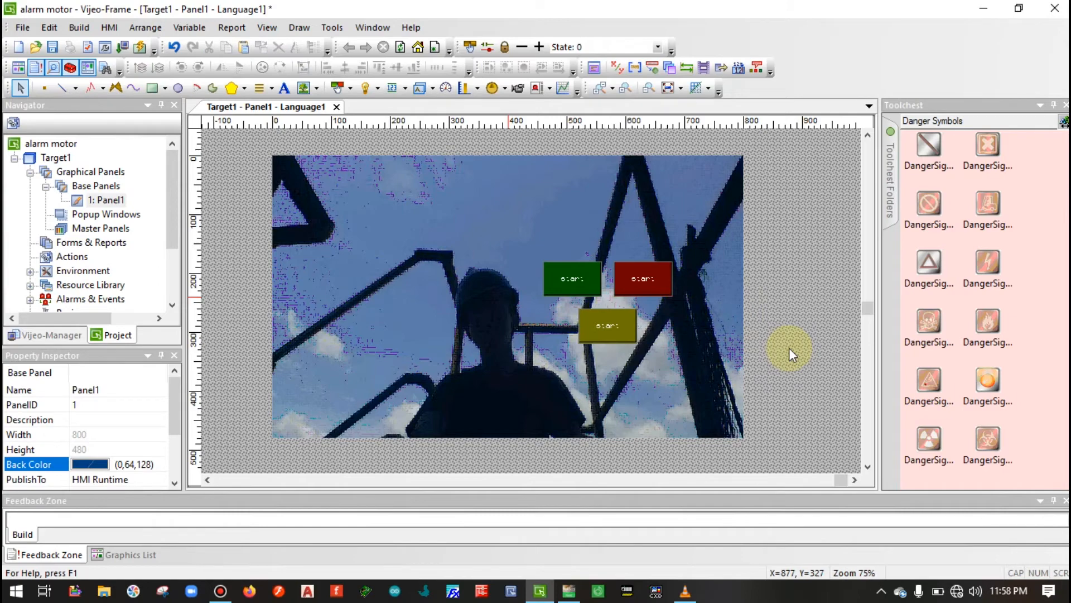
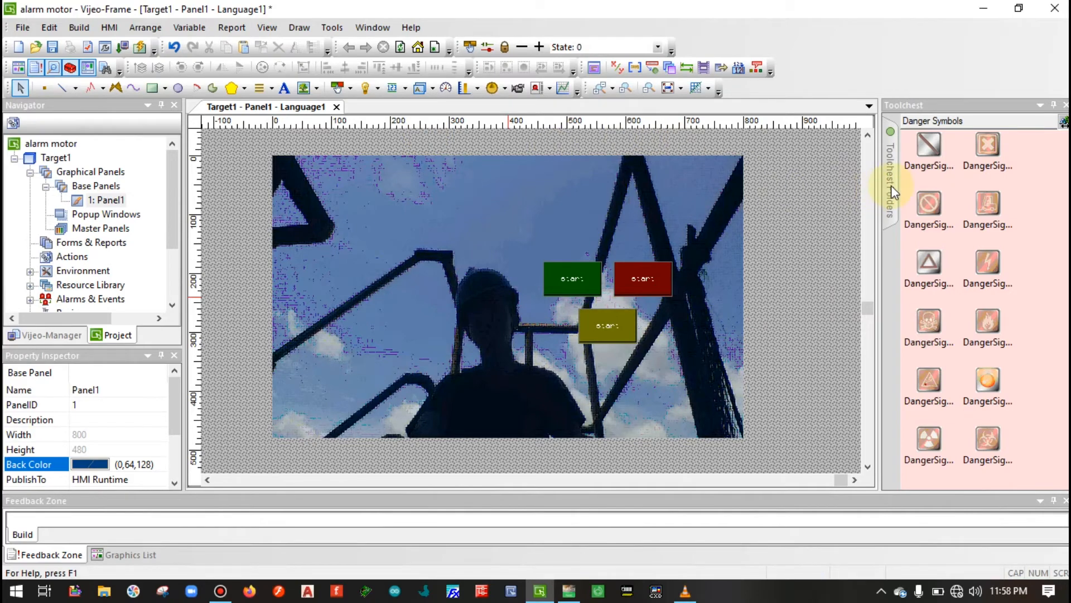
- Place the MotorH image from the Schneider Electric Motors library near the panel's lower edge, at left 280 and top 340
mouse_move(893, 180)
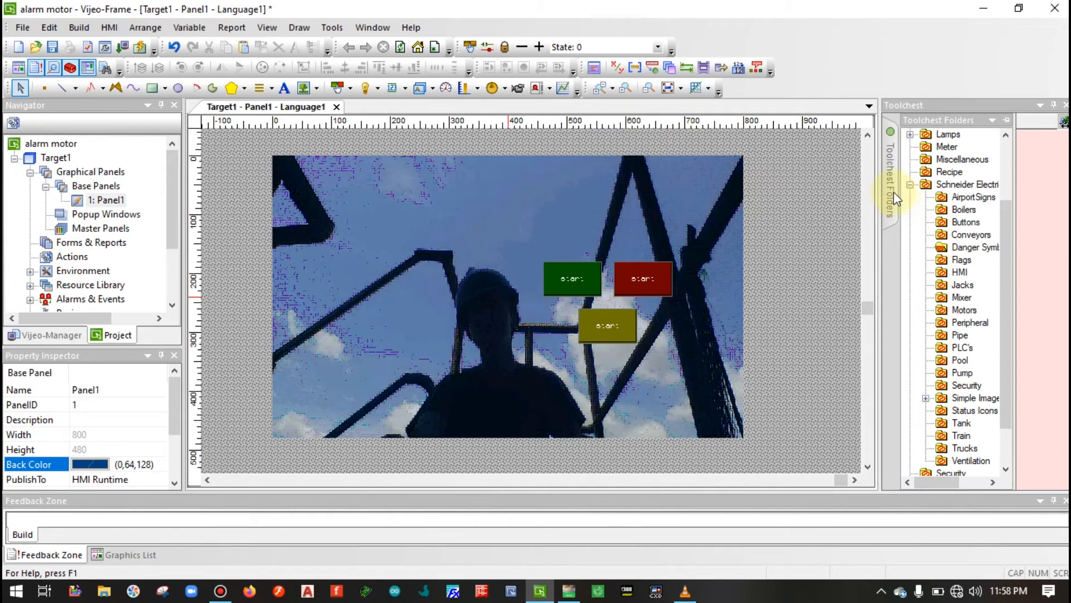
click(891, 186)
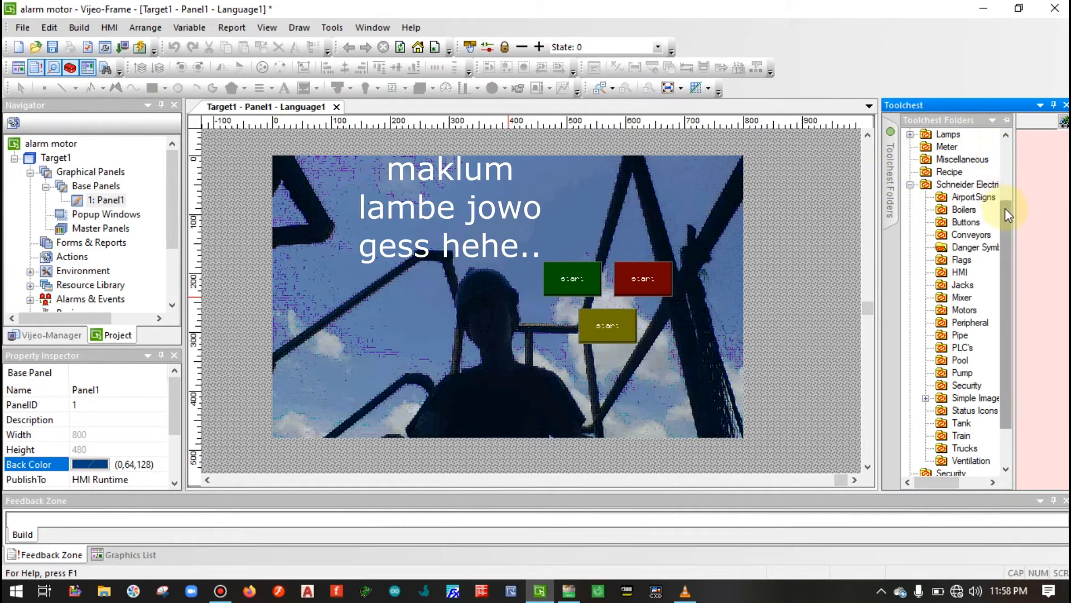
drag(1004, 206, 1002, 145)
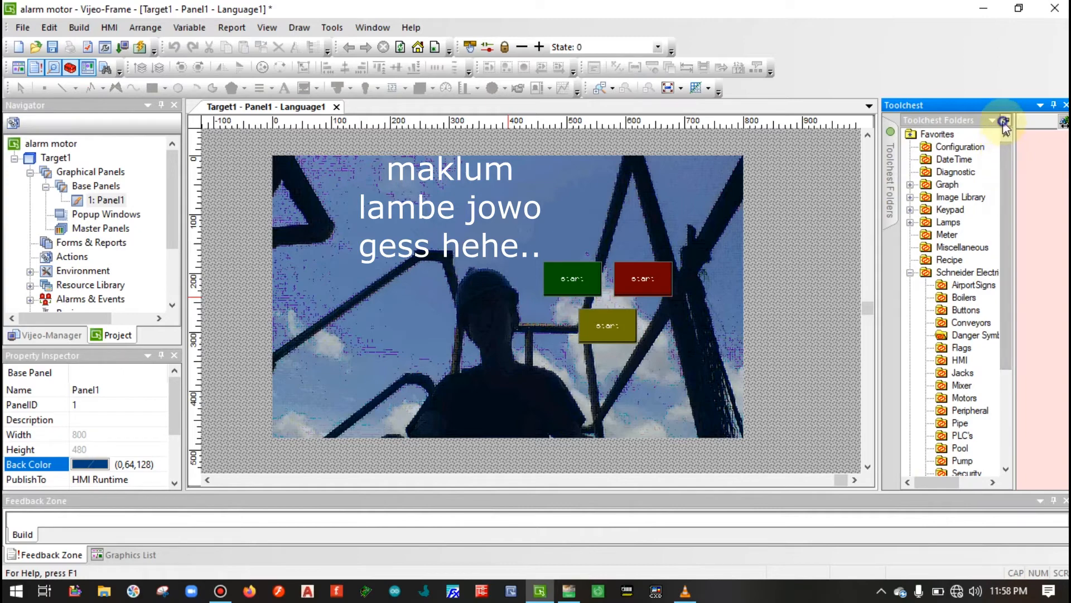
click(1006, 120)
drag(986, 177, 992, 229)
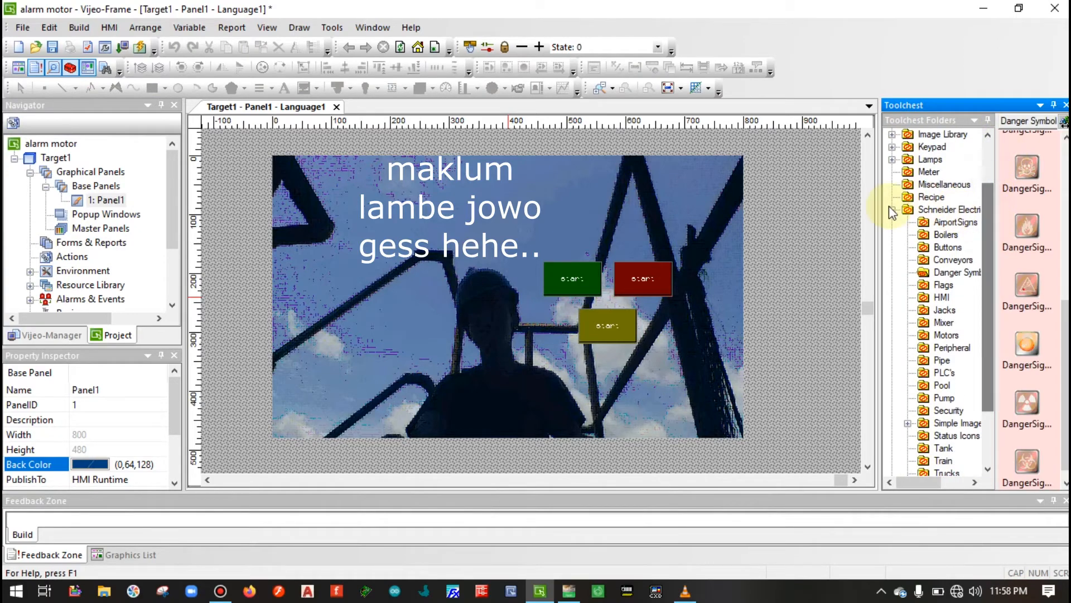
click(891, 208)
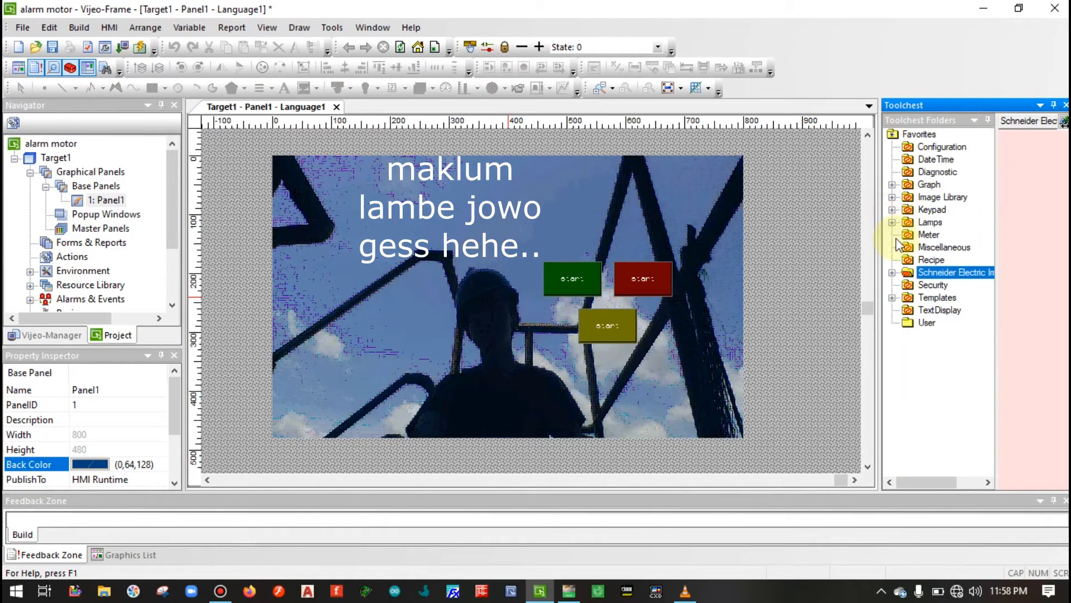
click(892, 272)
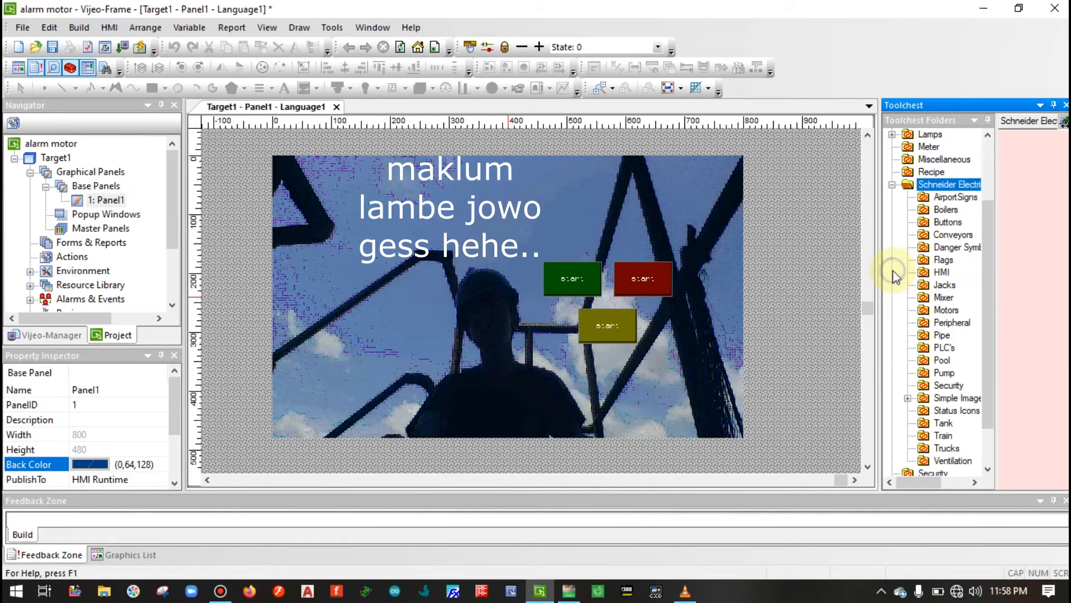
click(947, 310)
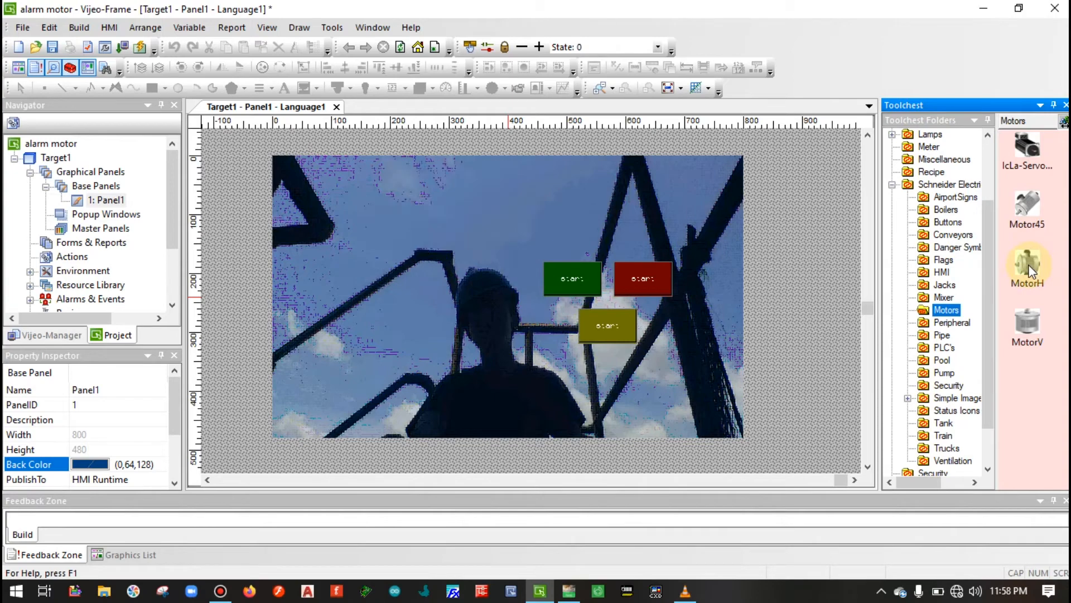
drag(1030, 272, 498, 392)
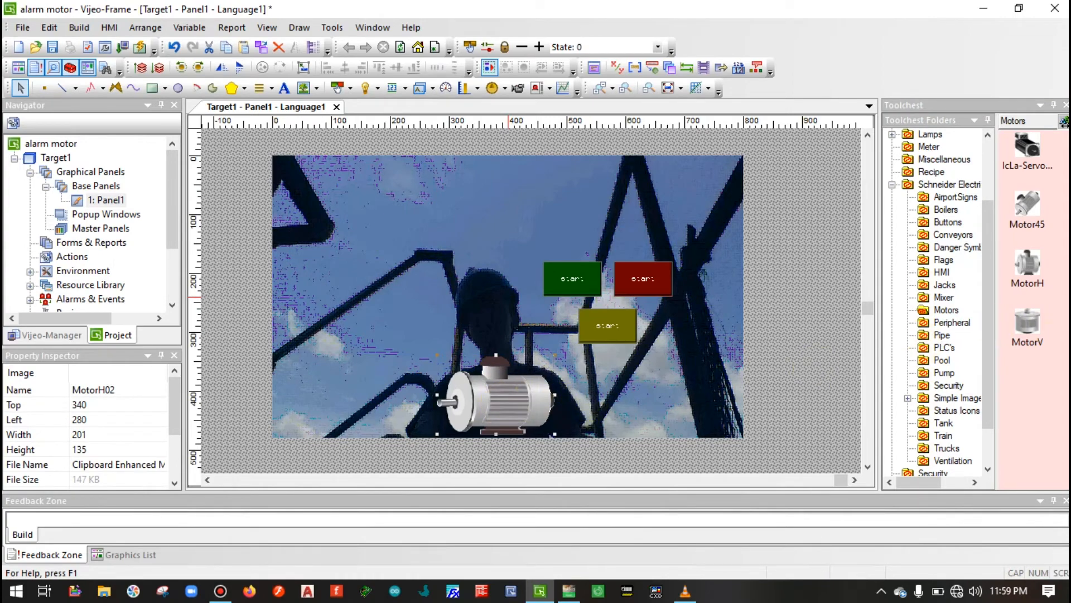
- Look through the Schneider Electric image folders, such as Pipe, PLC's, Security and Flags, for a suitable alarm symbol
click(951, 323)
click(946, 336)
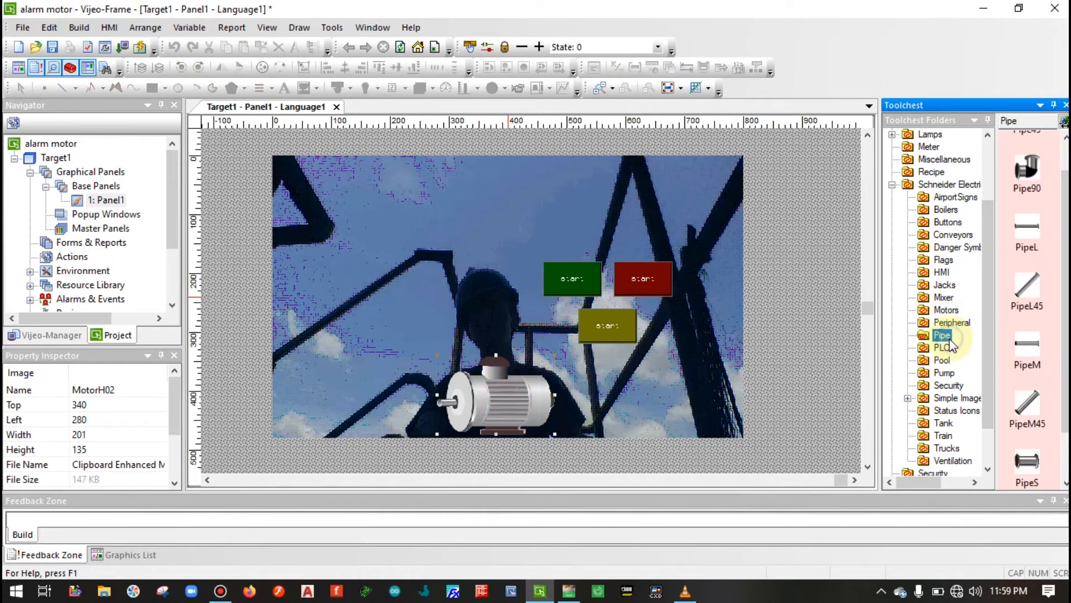
click(950, 323)
click(944, 360)
click(944, 348)
click(949, 385)
click(948, 310)
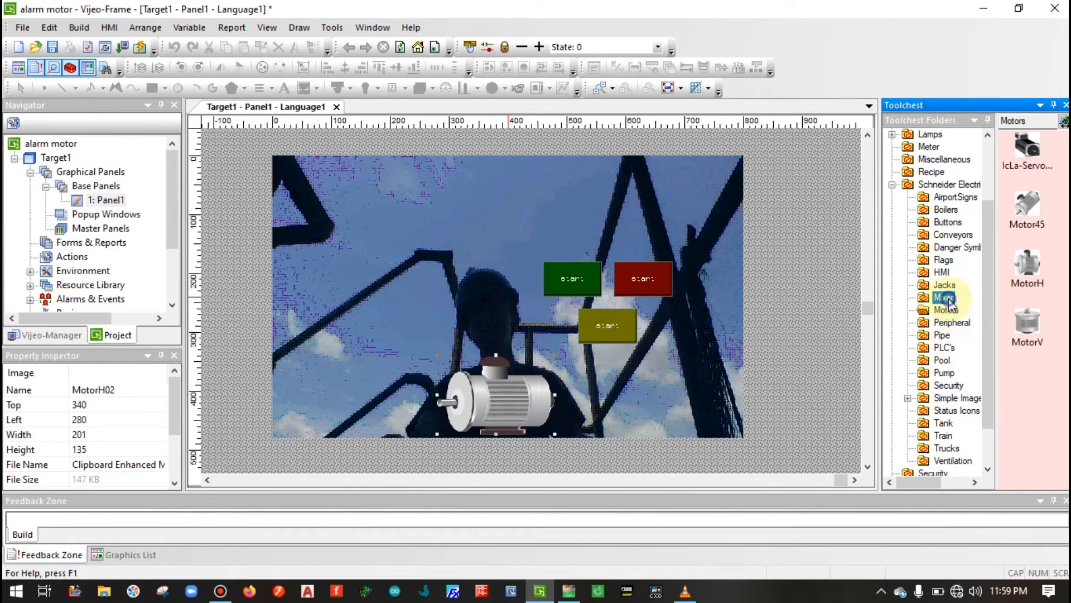
click(945, 285)
click(942, 260)
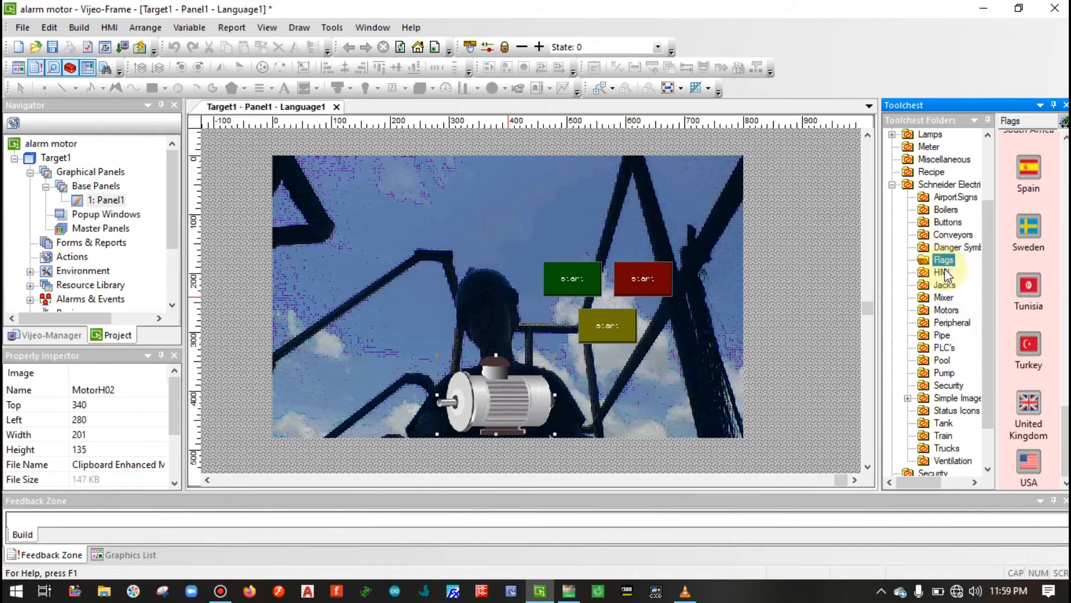
click(944, 271)
- Place the lightning-bolt danger sign from Danger Symbols above the motor on its left side, at left 120 and top 80
click(945, 246)
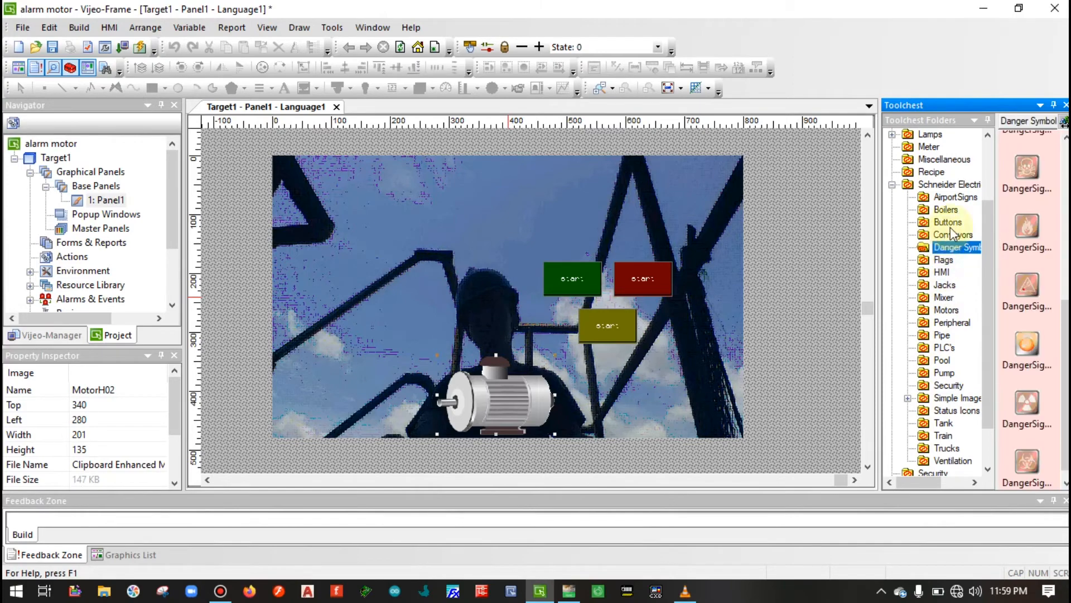
scroll(1030, 198, up, 3)
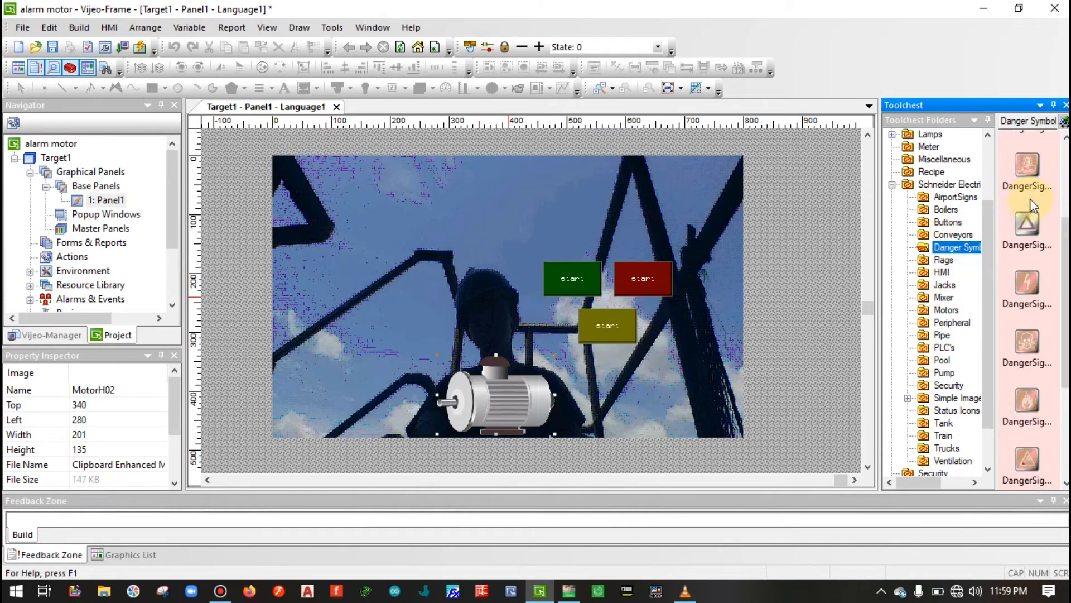
scroll(1031, 303, down, 3)
drag(1030, 301, 400, 262)
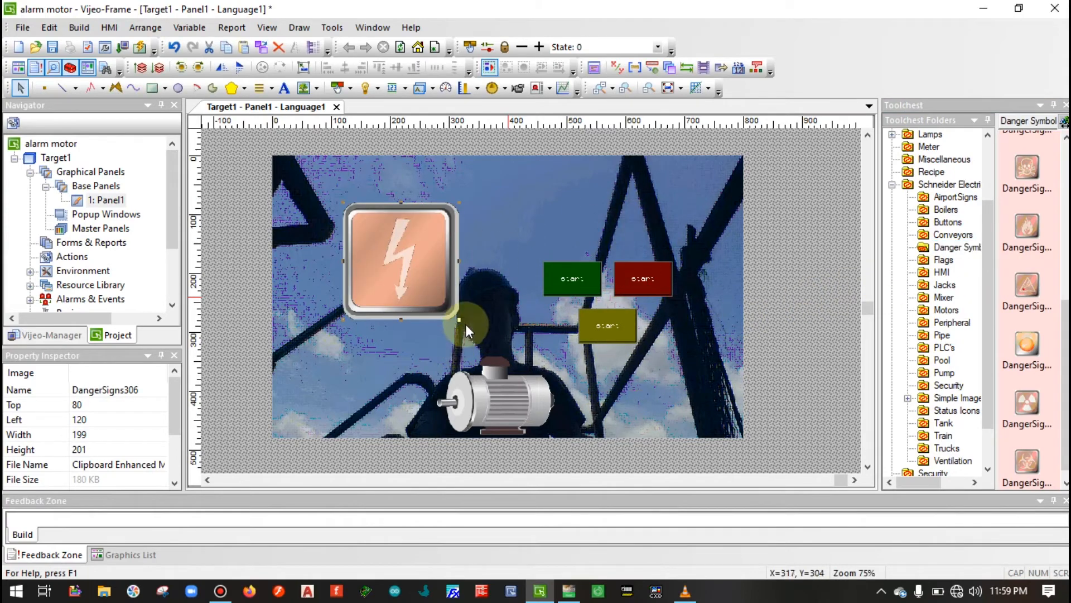
- Shrink the danger sign to 120 by 120 and move it above the switches, at left 500 and top 20
click(429, 244)
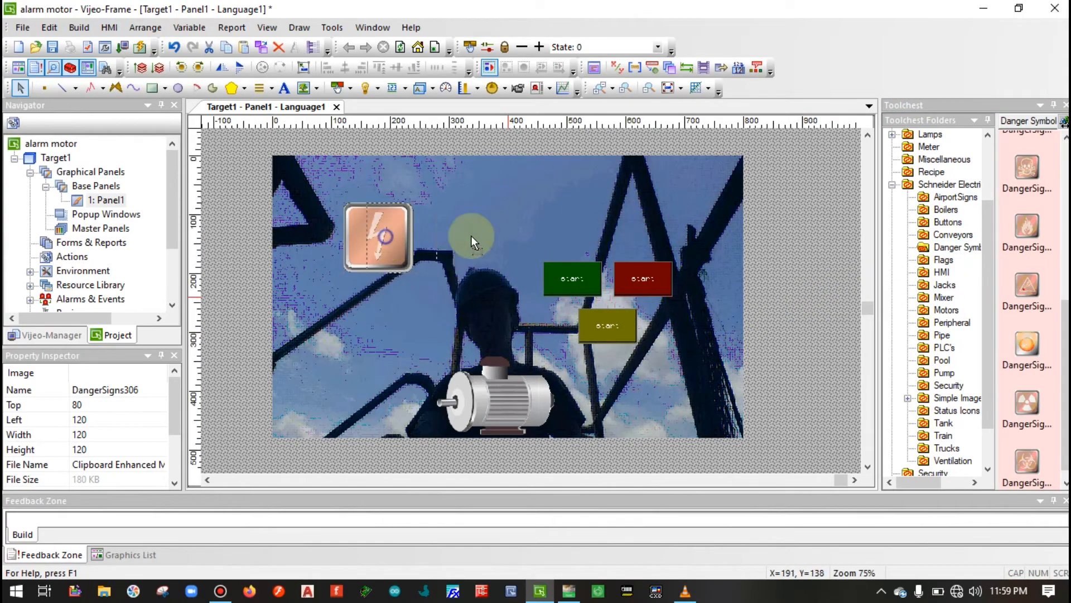
drag(614, 205, 613, 204)
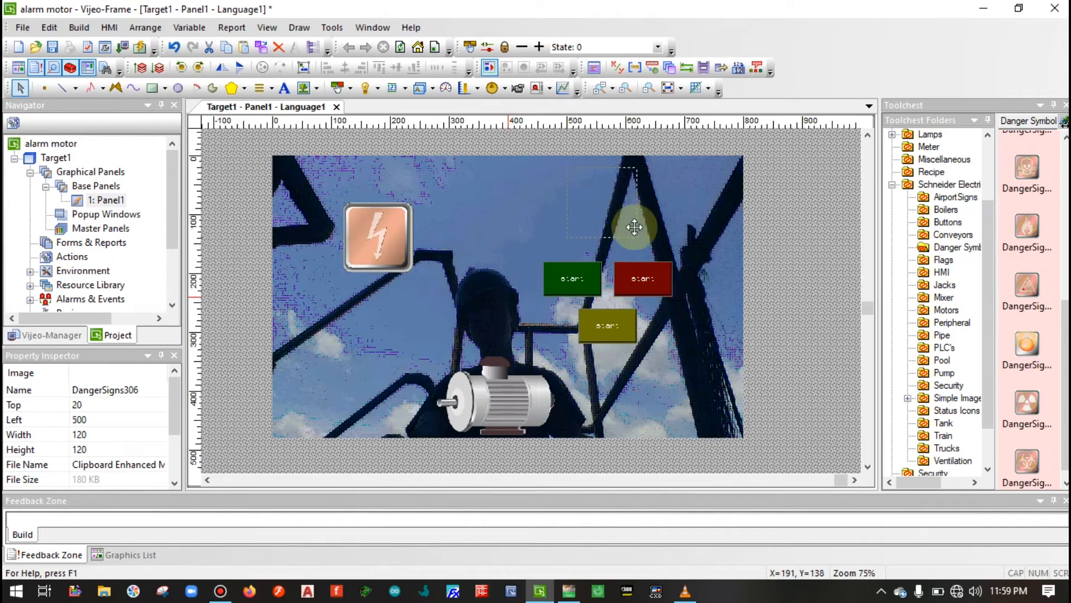
- Move the danger sign and the three switches together, 80 farther right and 60 lower, putting the sign at left 580 and top 80
drag(550, 166, 709, 355)
click(651, 286)
drag(652, 286, 668, 238)
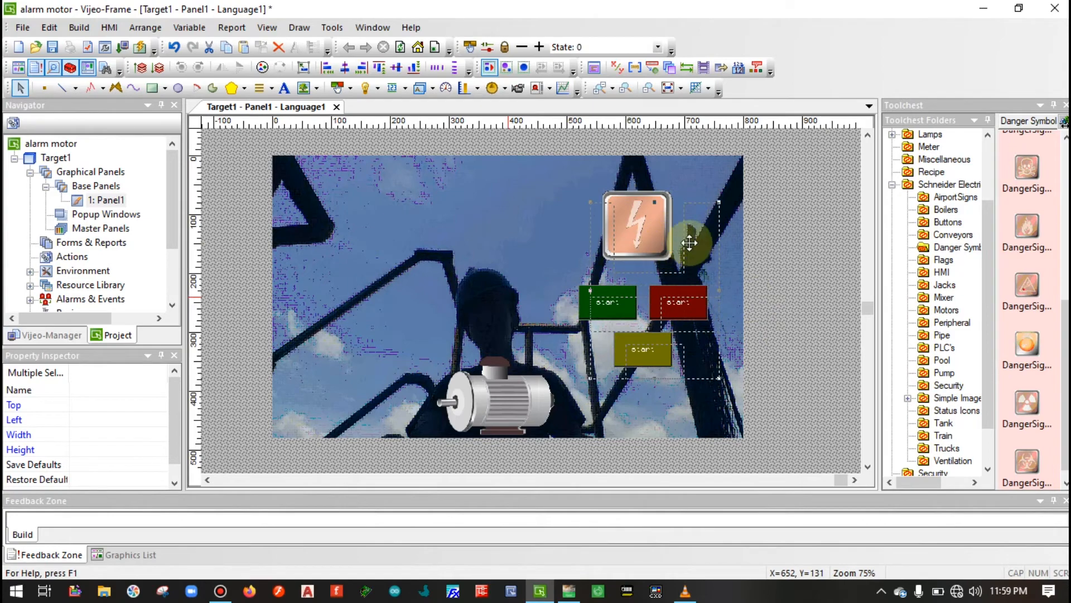
click(784, 263)
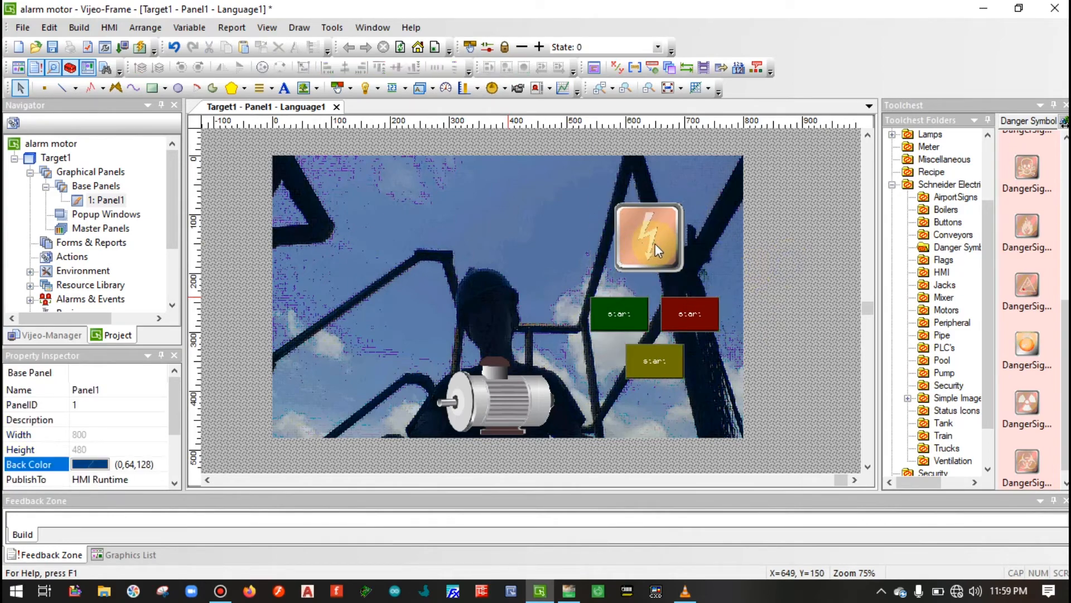
- Widen the danger sign to 140 with its left edge at 580, centring it over the switches
click(655, 244)
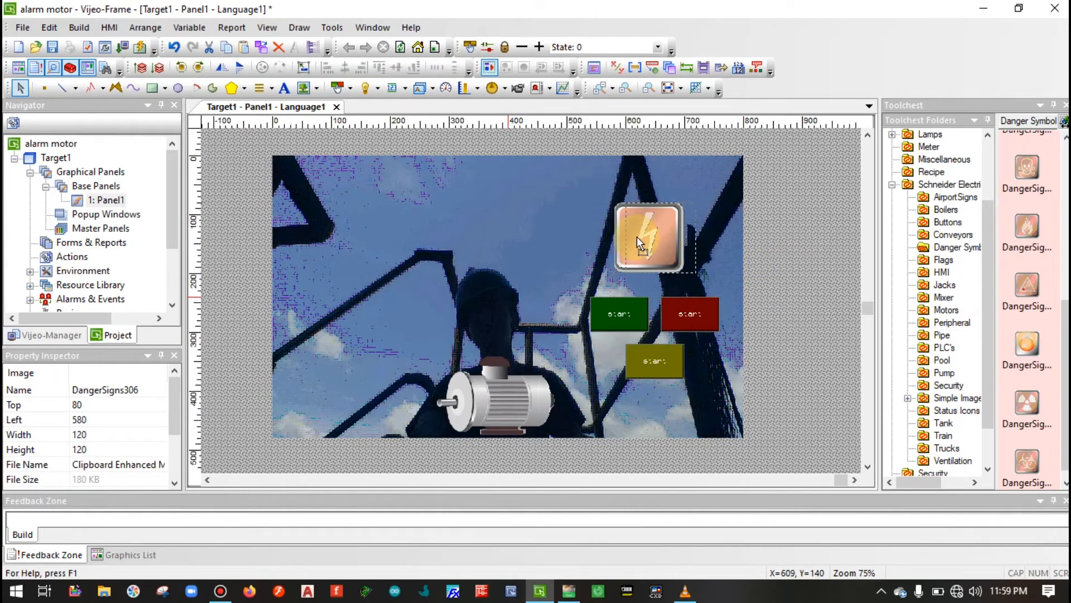
drag(638, 236, 649, 236)
click(774, 312)
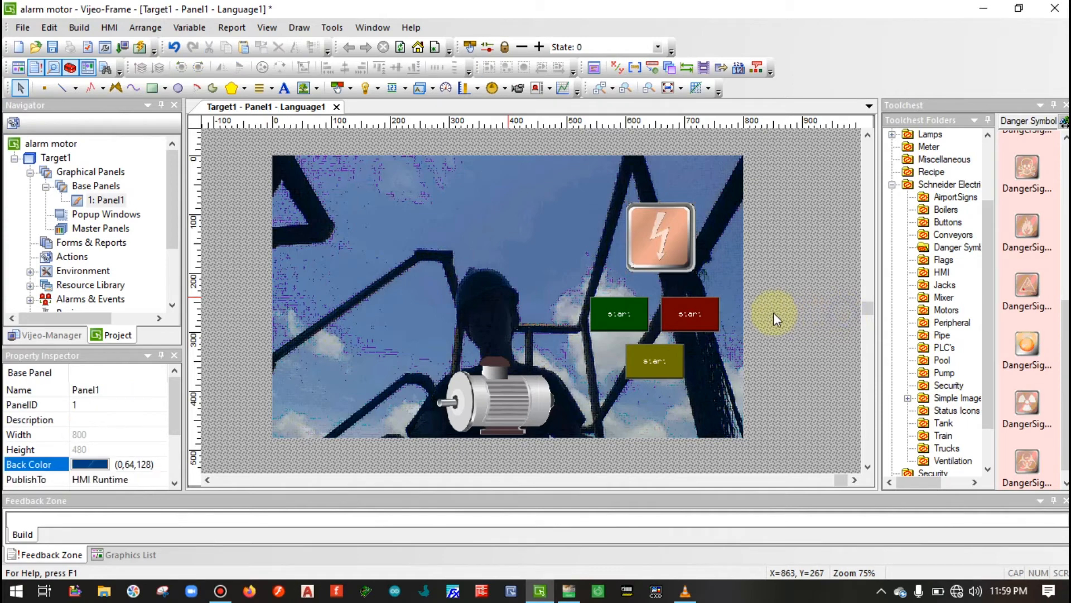
click(648, 256)
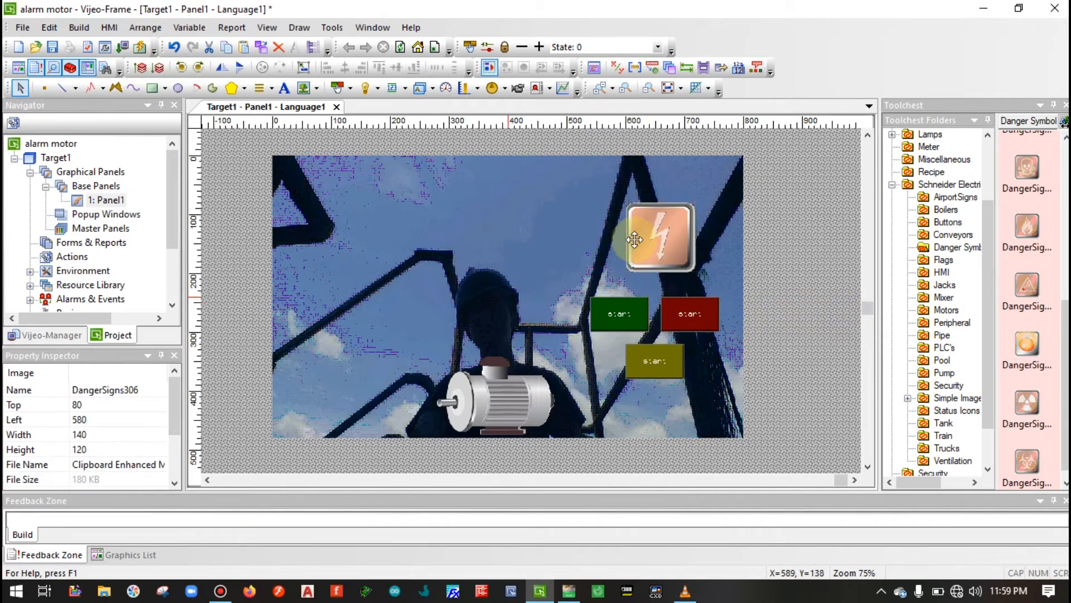
click(801, 295)
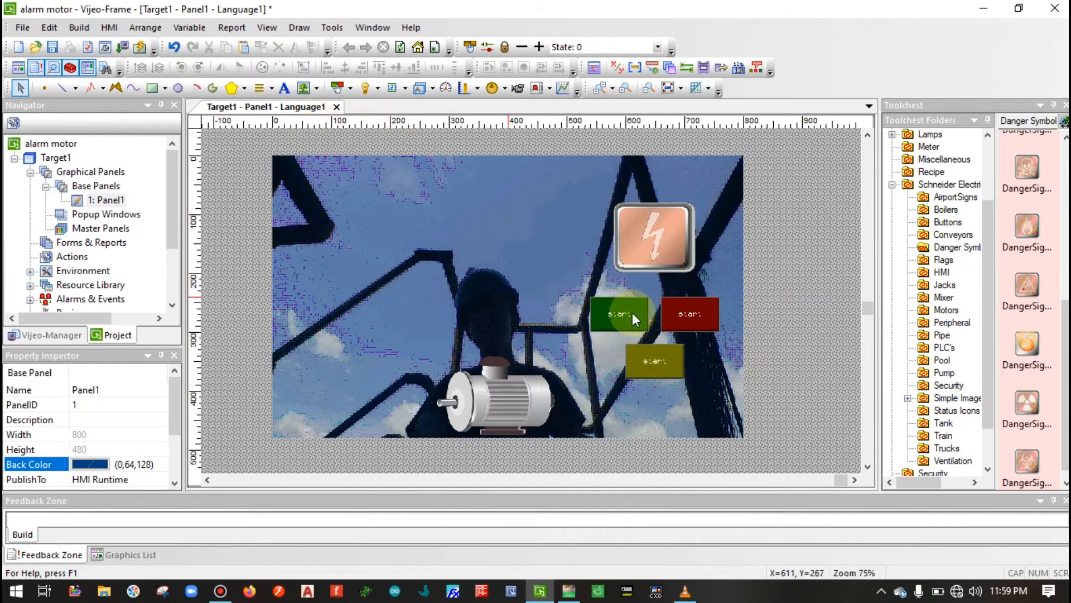
- Draw a lamp over the motor image and name it motor
click(365, 88)
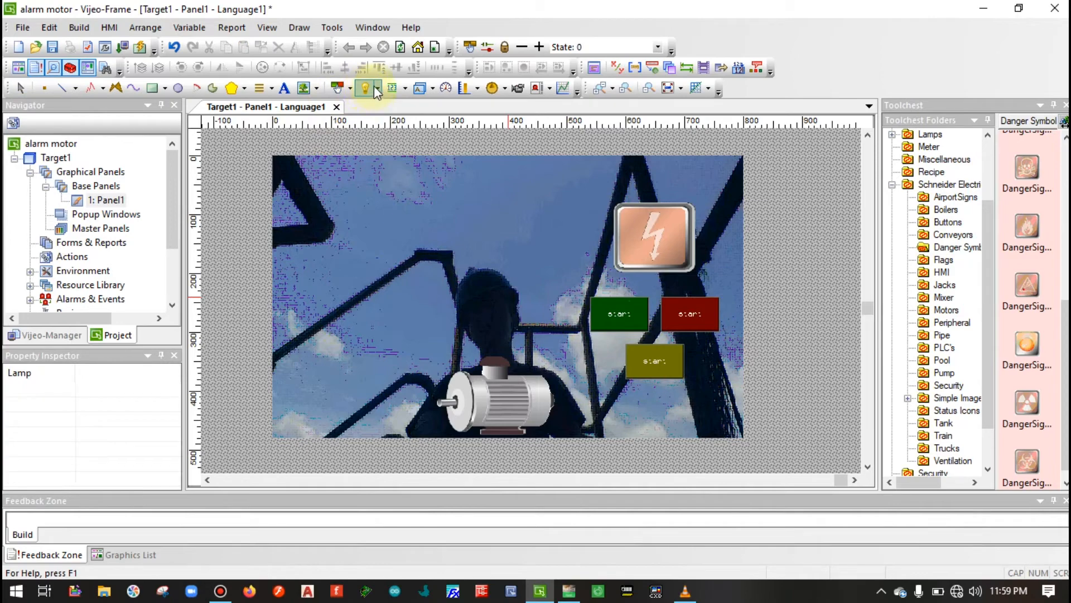
click(522, 429)
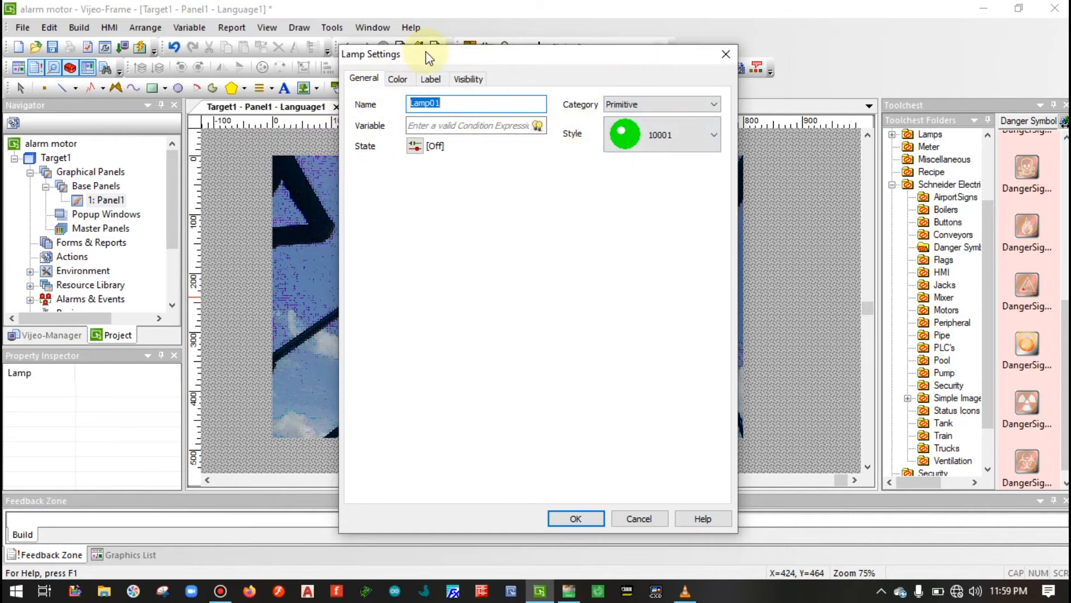
drag(436, 58, 519, 22)
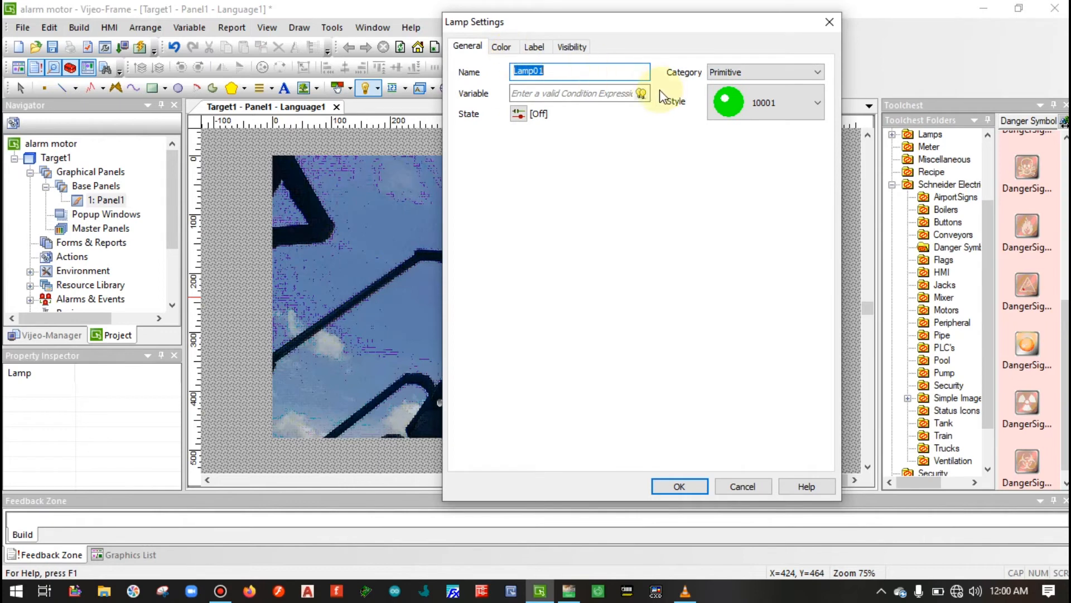
text(motor)
click(745, 106)
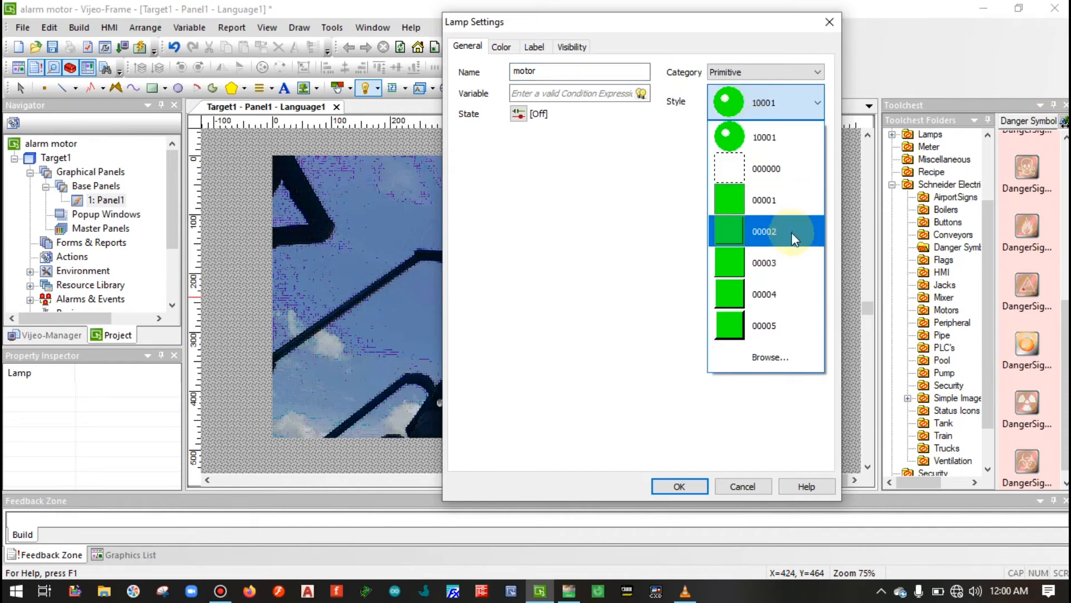
click(617, 174)
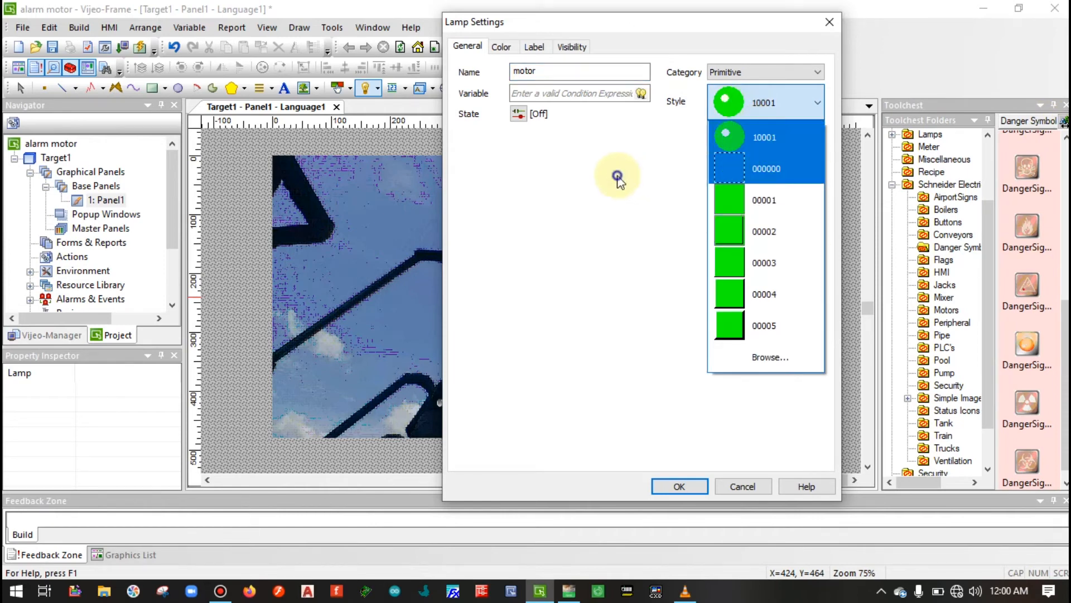
click(468, 45)
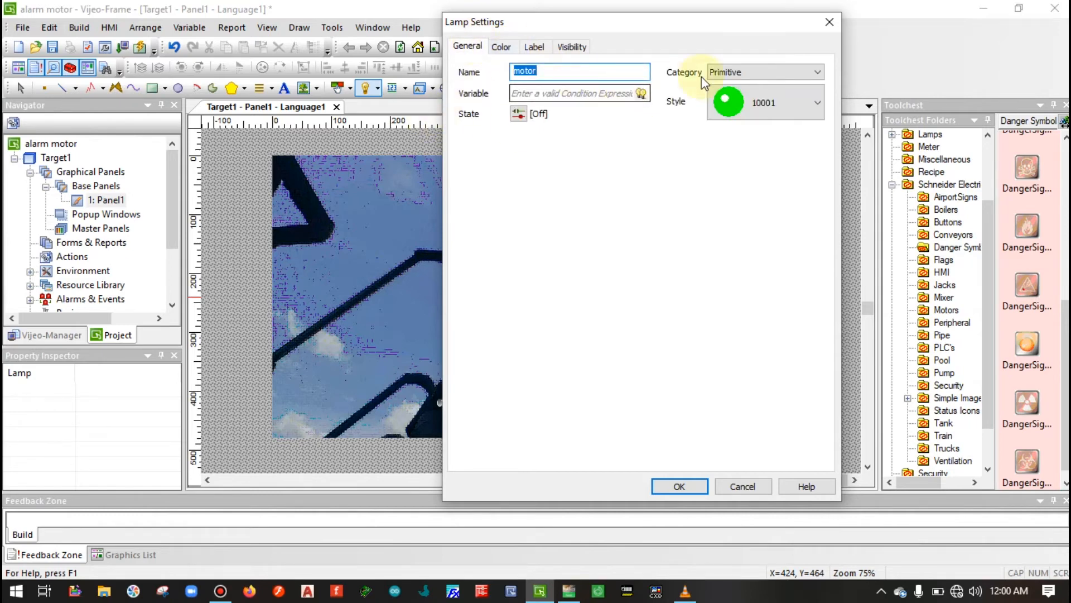
- Create an external BOOL variable named mtor for the lamp, using the ModbusEquipment01 scan group
click(641, 94)
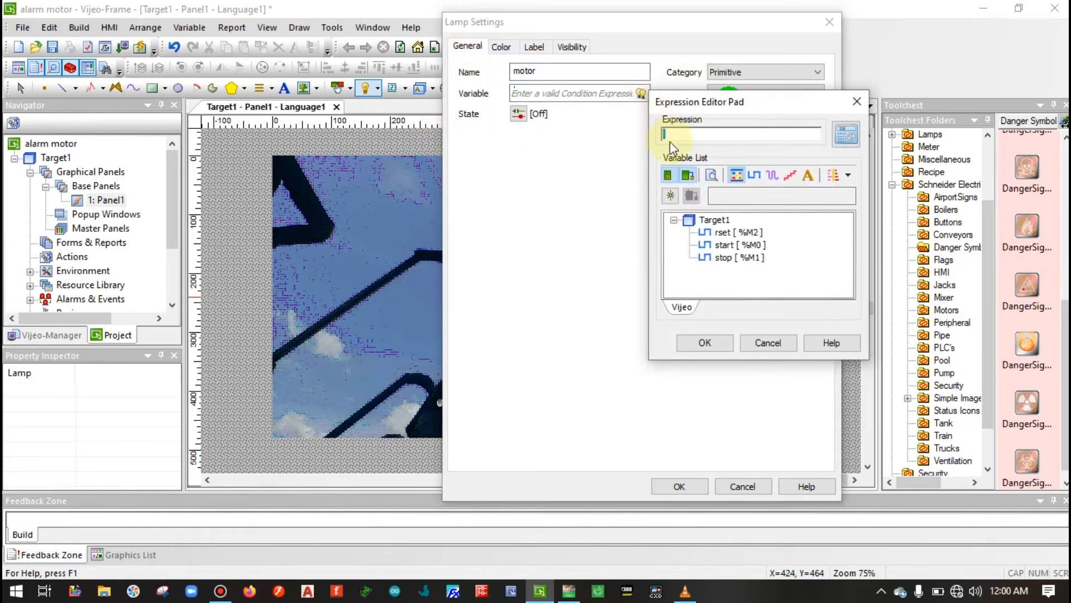
click(670, 193)
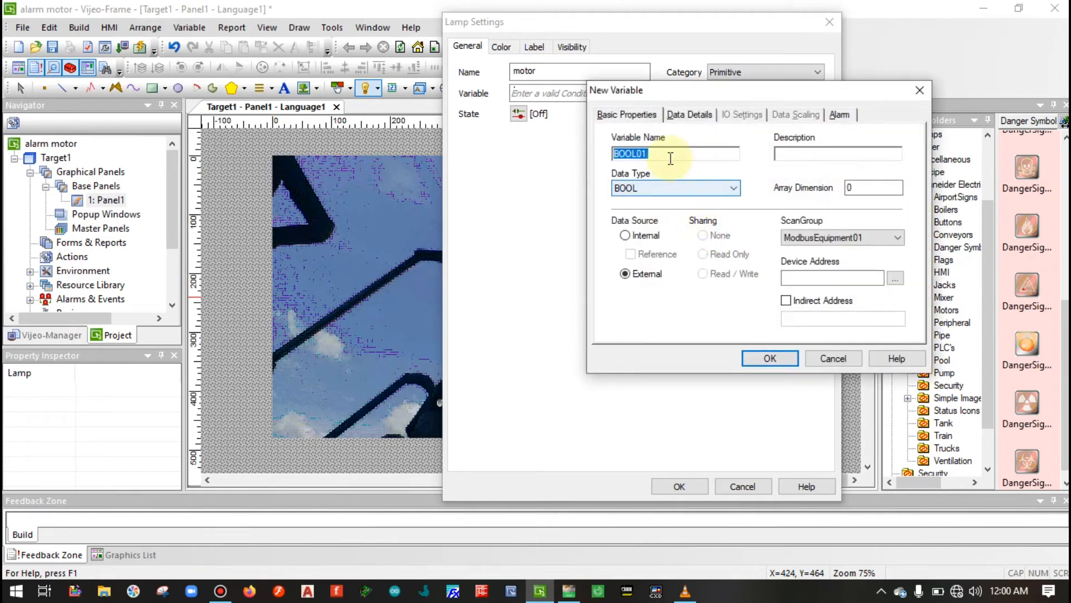
text(mo)
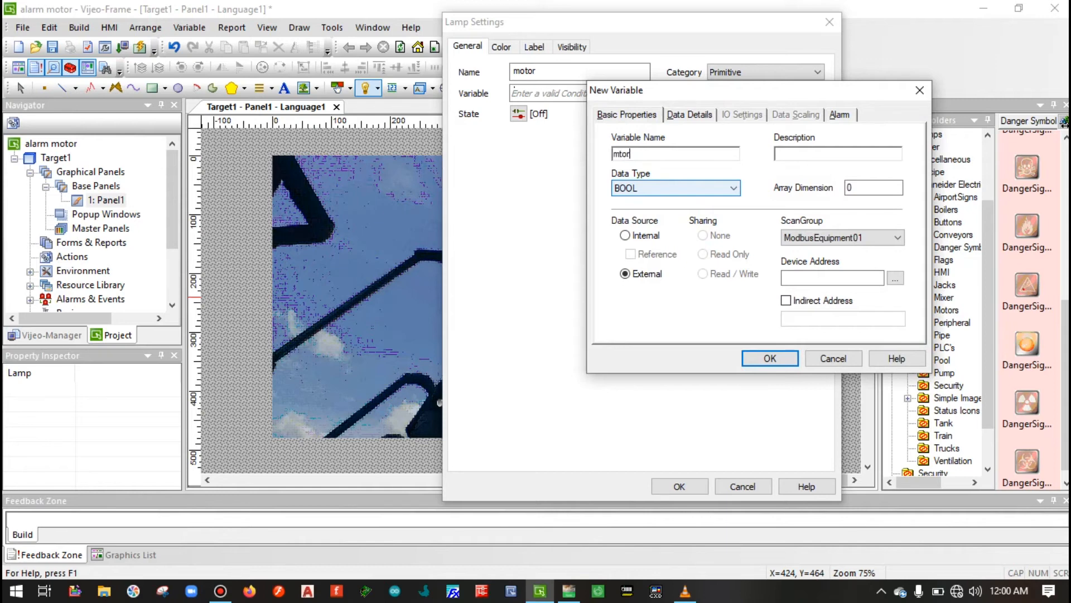
click(638, 196)
click(635, 201)
click(864, 236)
- Check the motor's output address in the Machine Expert - Basic ladder program and set the variable's Modbus address type to %Qi
click(896, 279)
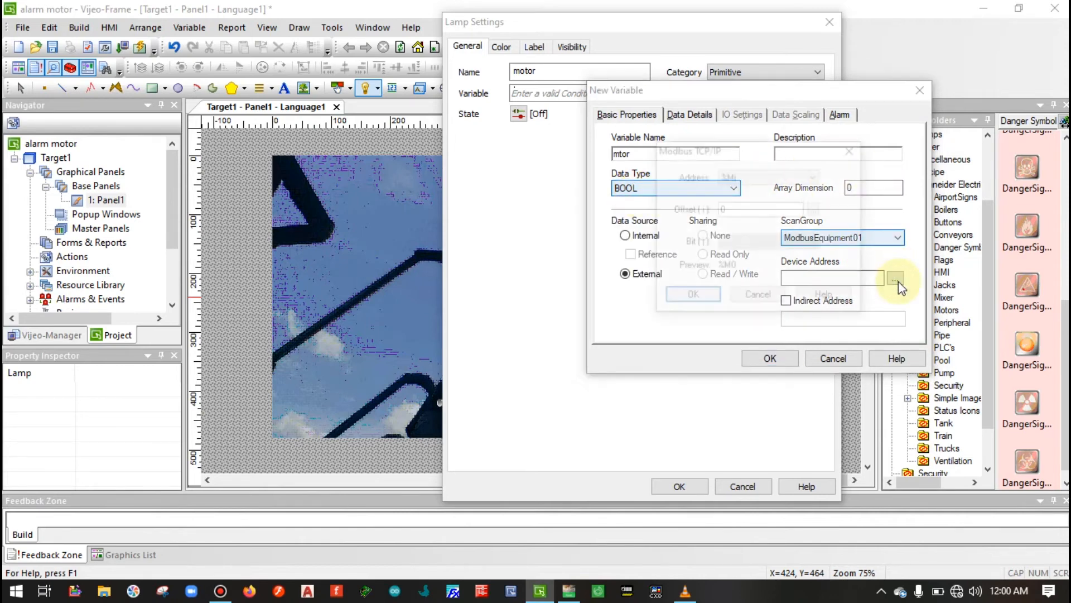
drag(746, 152, 447, 156)
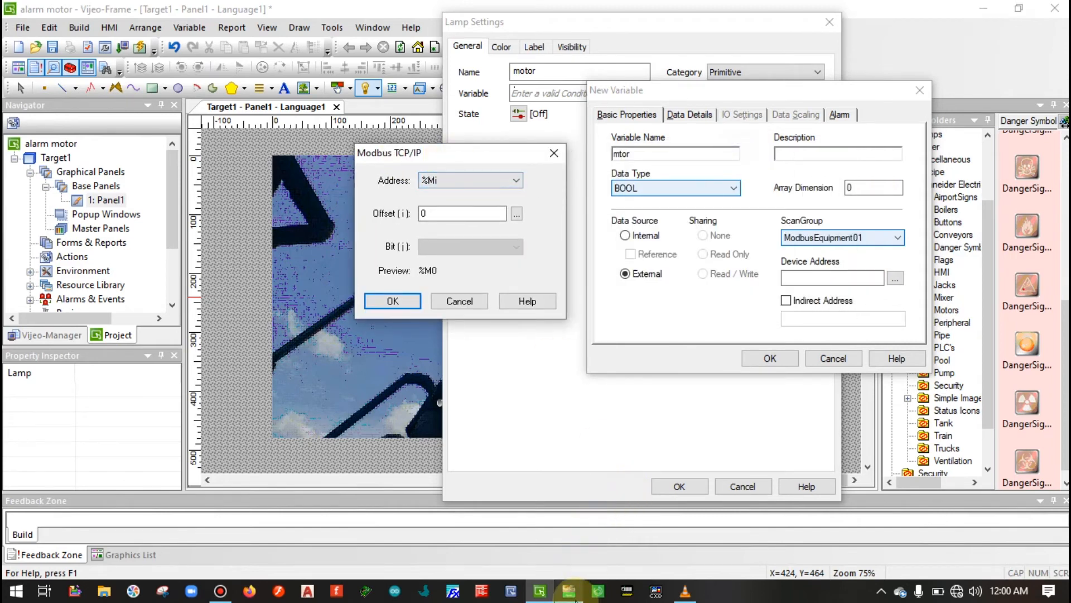
click(568, 590)
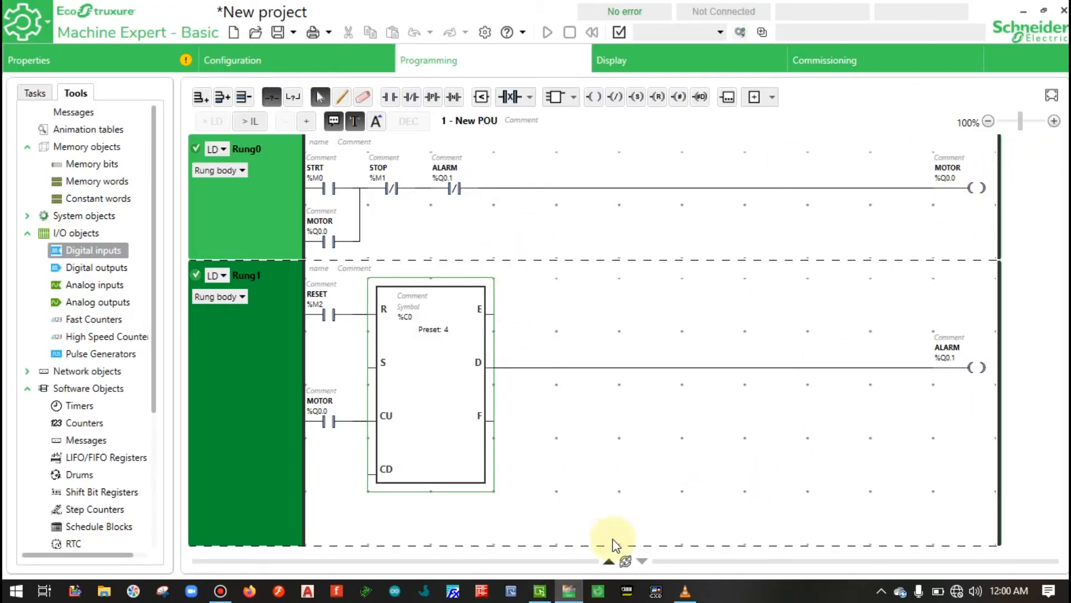
click(540, 590)
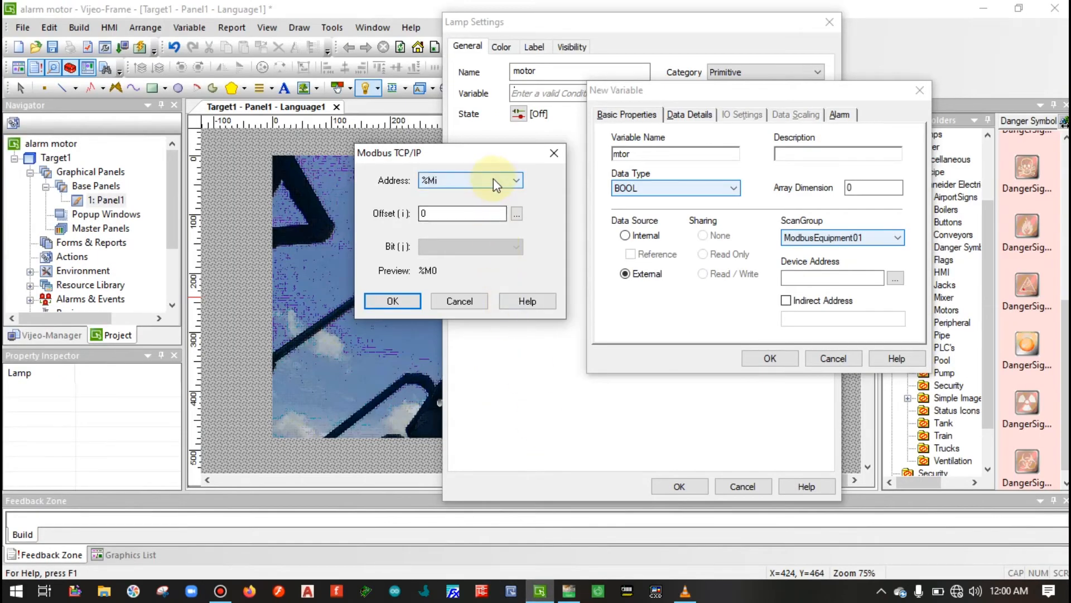
click(493, 179)
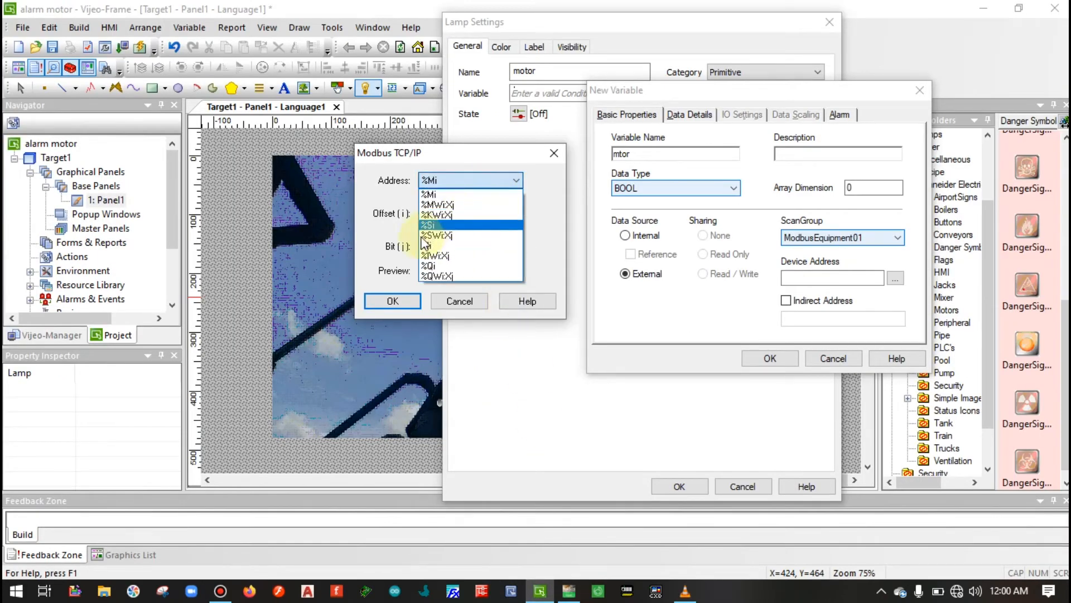
click(438, 269)
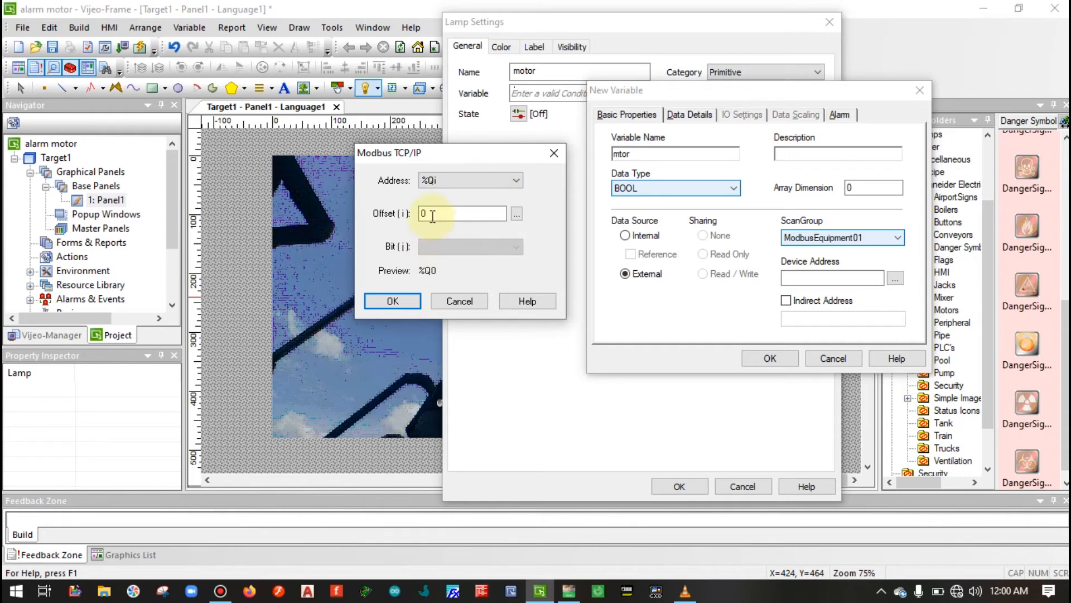
- Open the address offset's rack, module and channel fields and compare them with the controller configuration in Machine Expert - Basic
click(517, 214)
drag(572, 231, 640, 148)
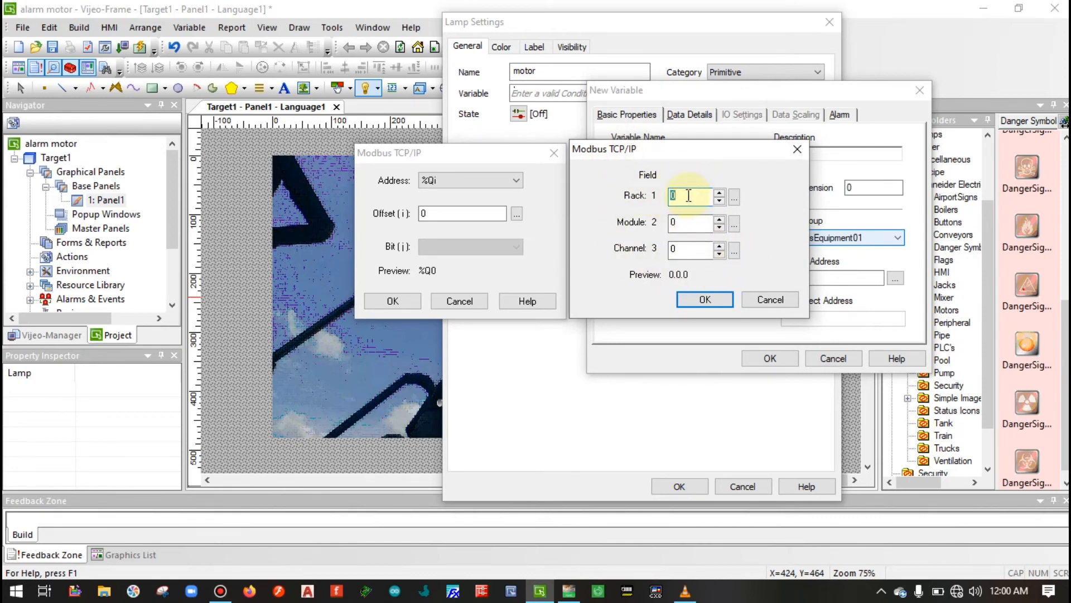
click(673, 222)
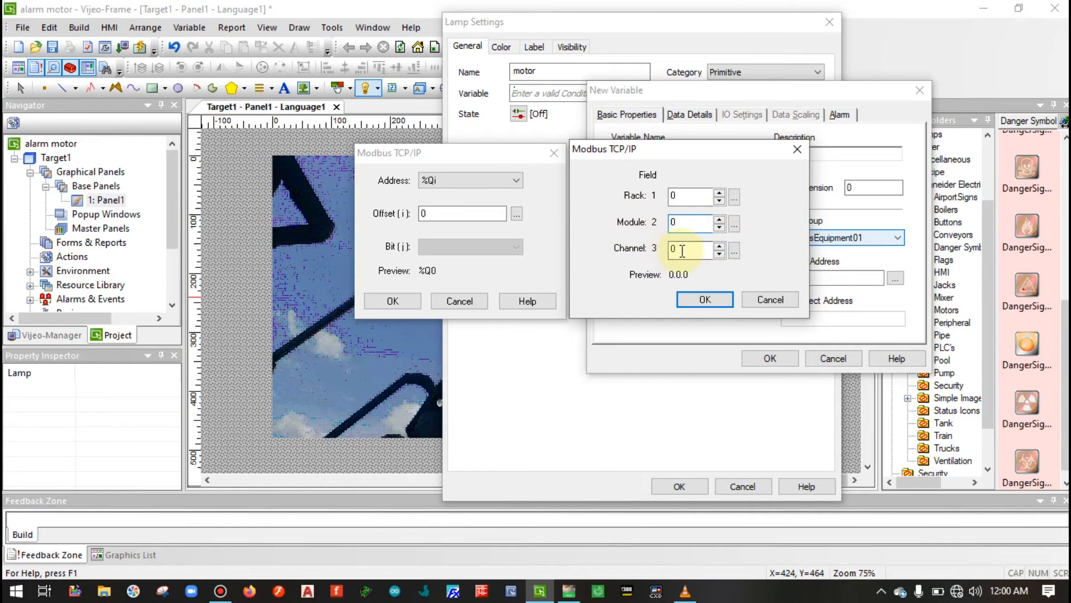
click(574, 586)
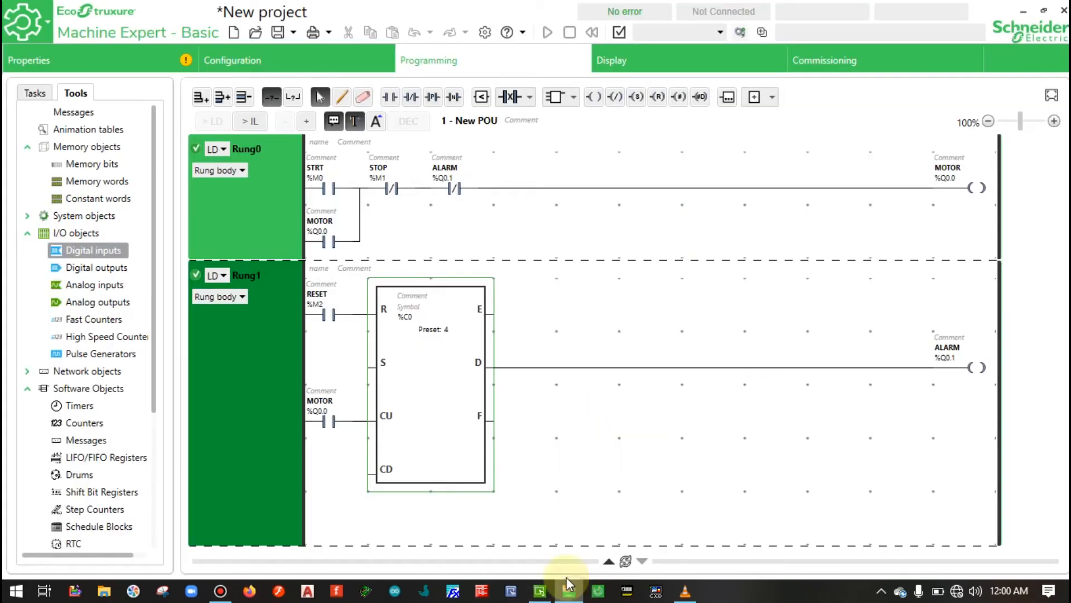
click(300, 50)
click(568, 587)
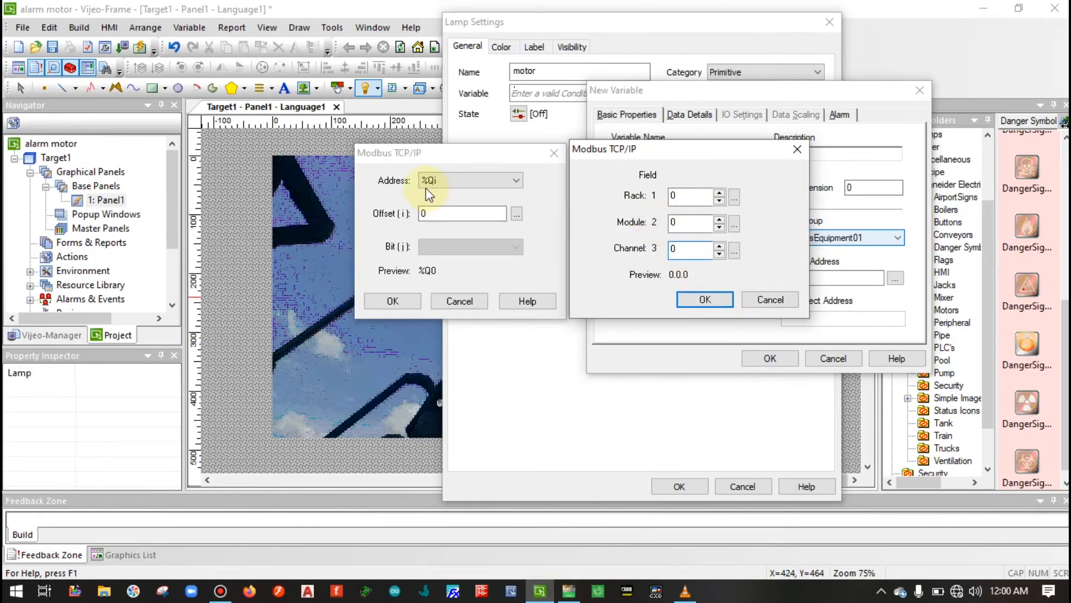
double_click(675, 222)
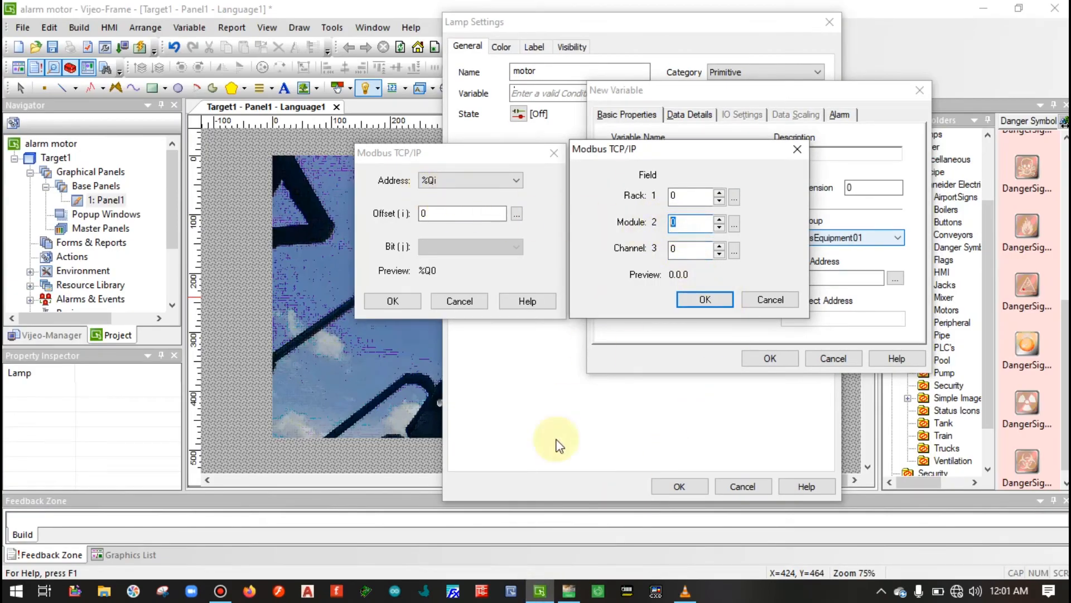
- Switch to Machine Expert - Basic, add two TM3DQ8T/G output modules beside the controller, and examine how the three devices are arranged
click(568, 590)
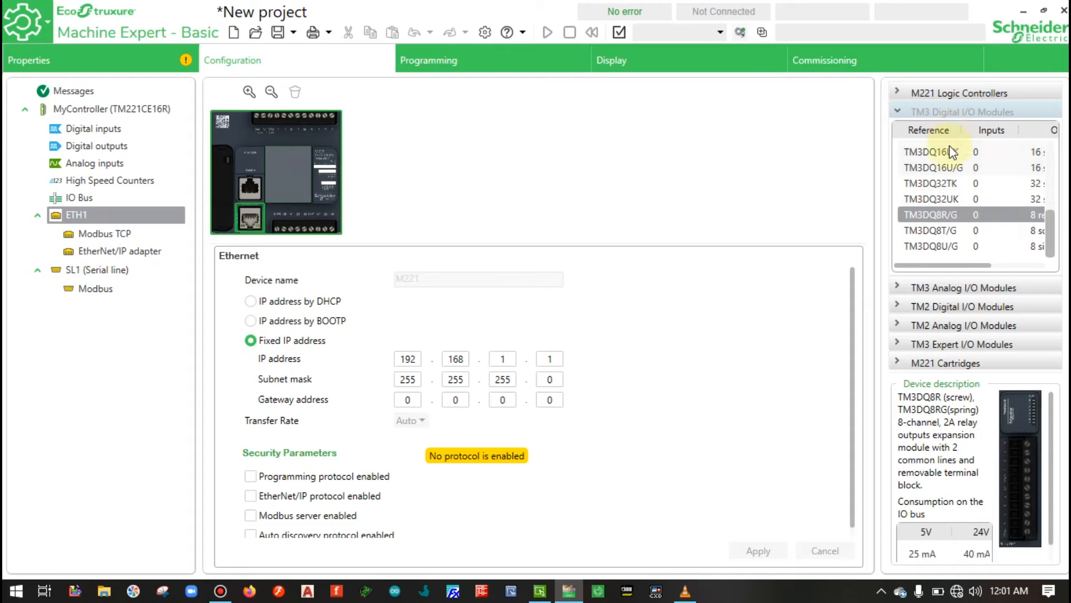
drag(948, 230, 365, 159)
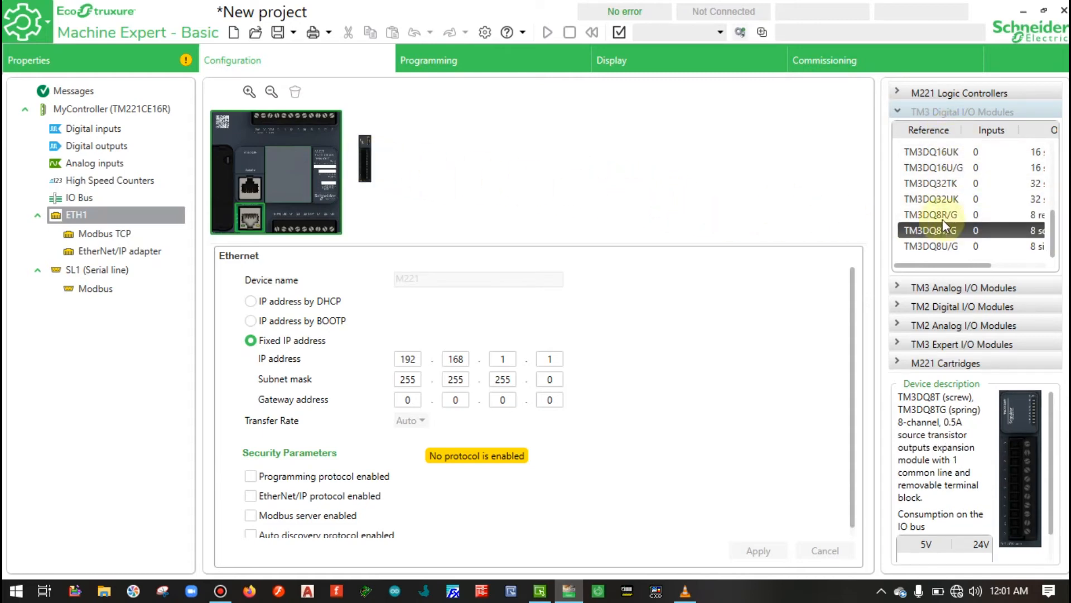
drag(956, 230, 391, 169)
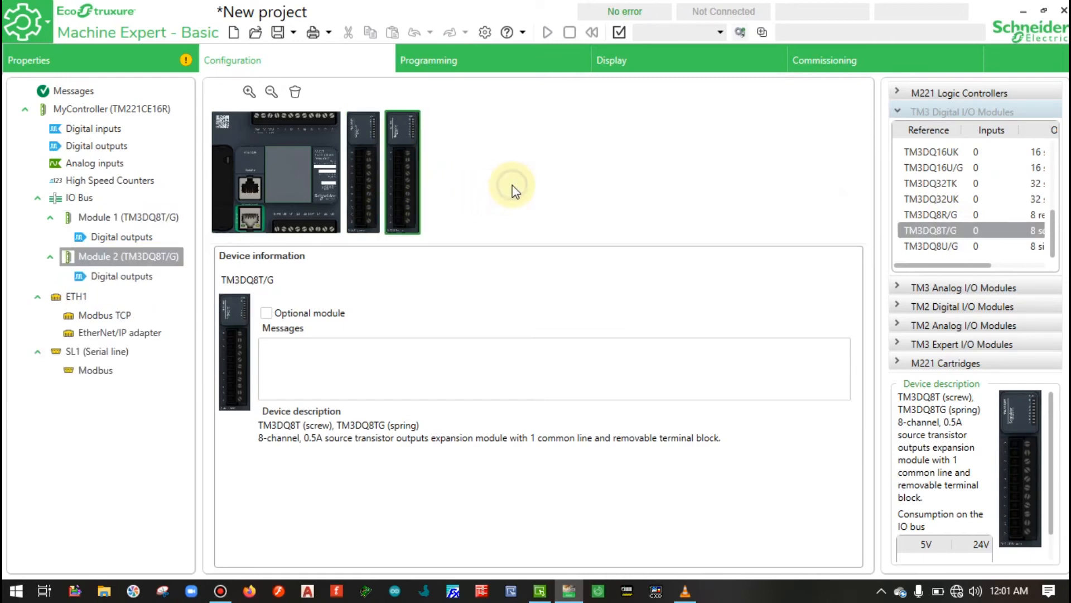
click(304, 131)
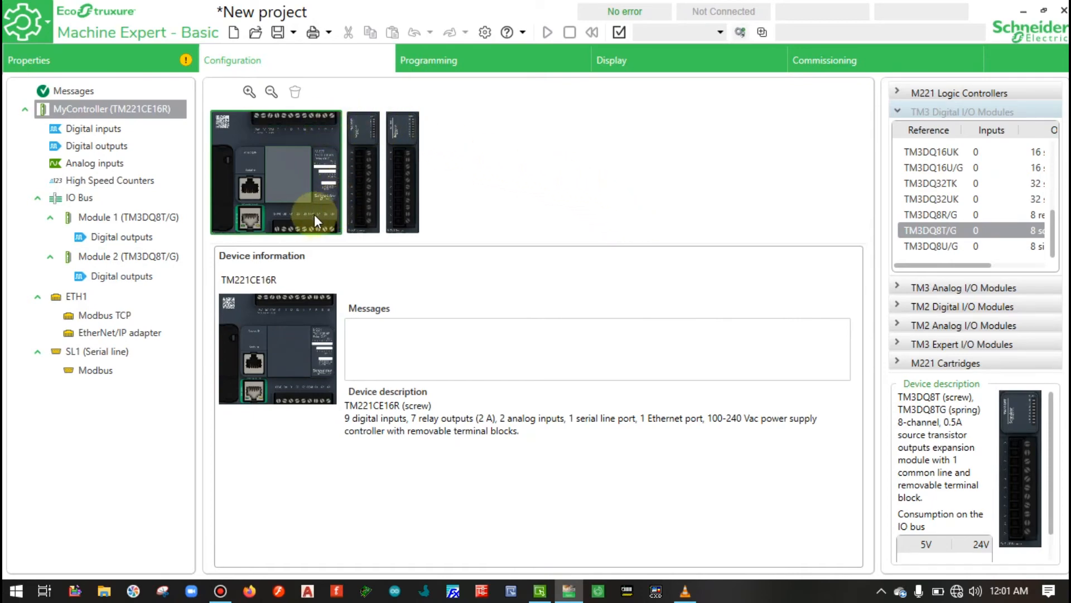
click(379, 206)
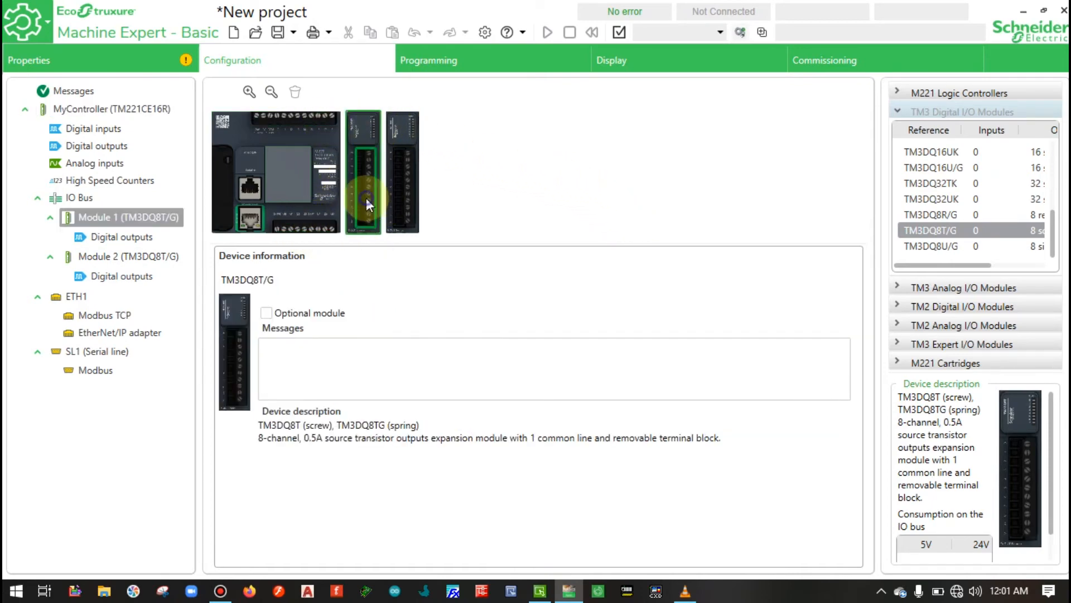
click(407, 205)
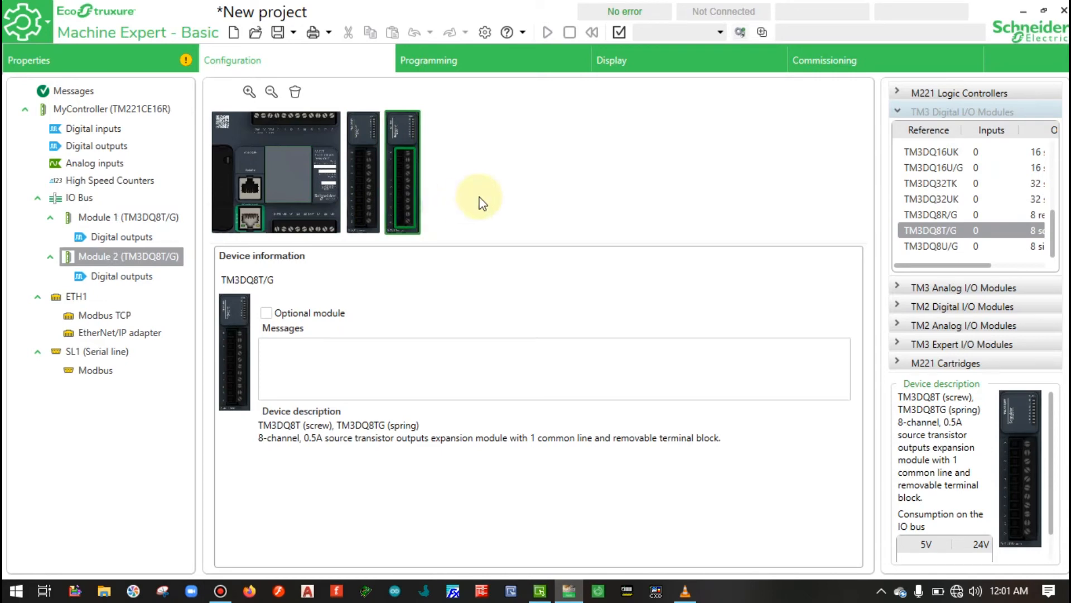
click(306, 215)
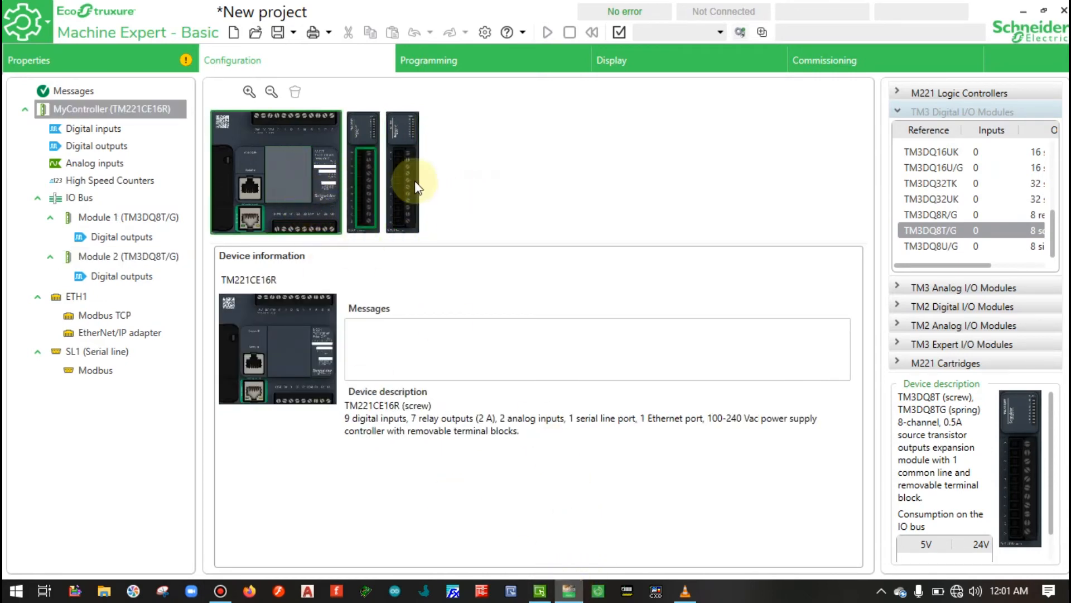
- Compare the offset's rack, module and channel fields with the MOTOR coil address and the device layout in Machine Expert - Basic
click(540, 593)
double_click(681, 221)
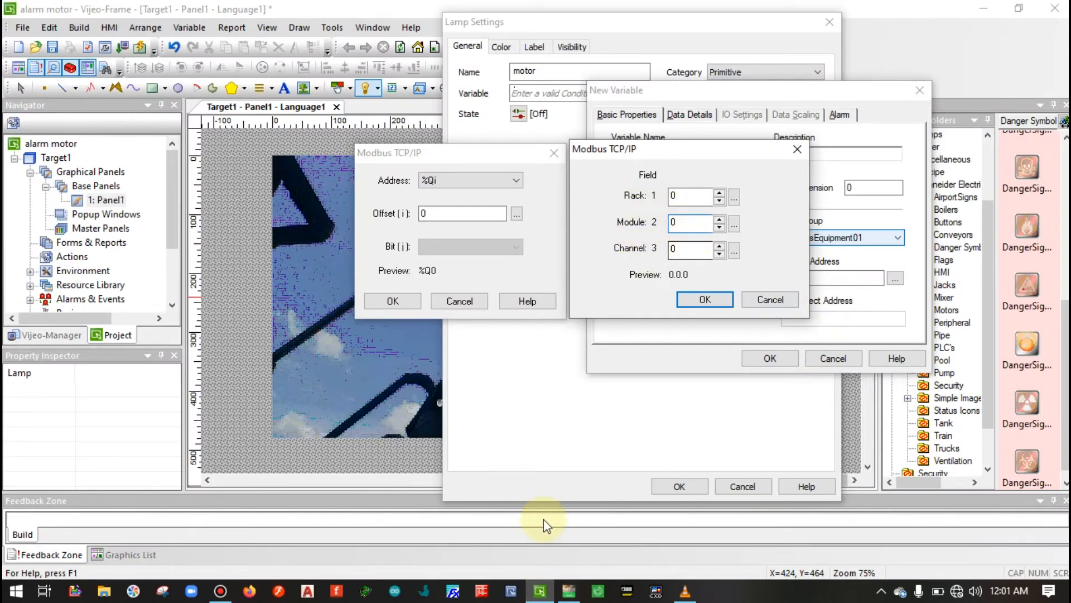
click(569, 593)
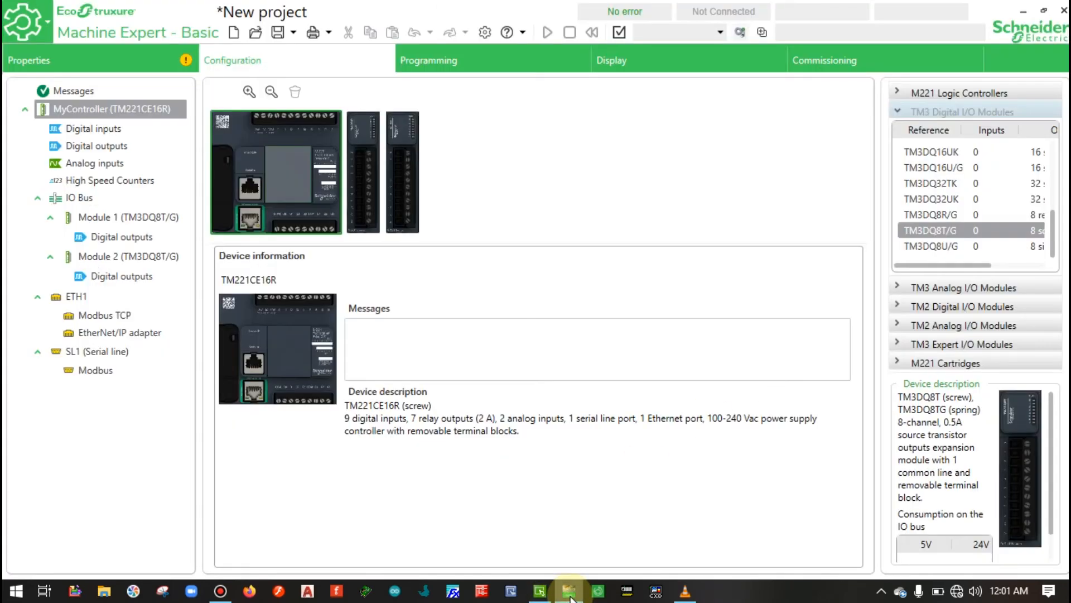
click(481, 64)
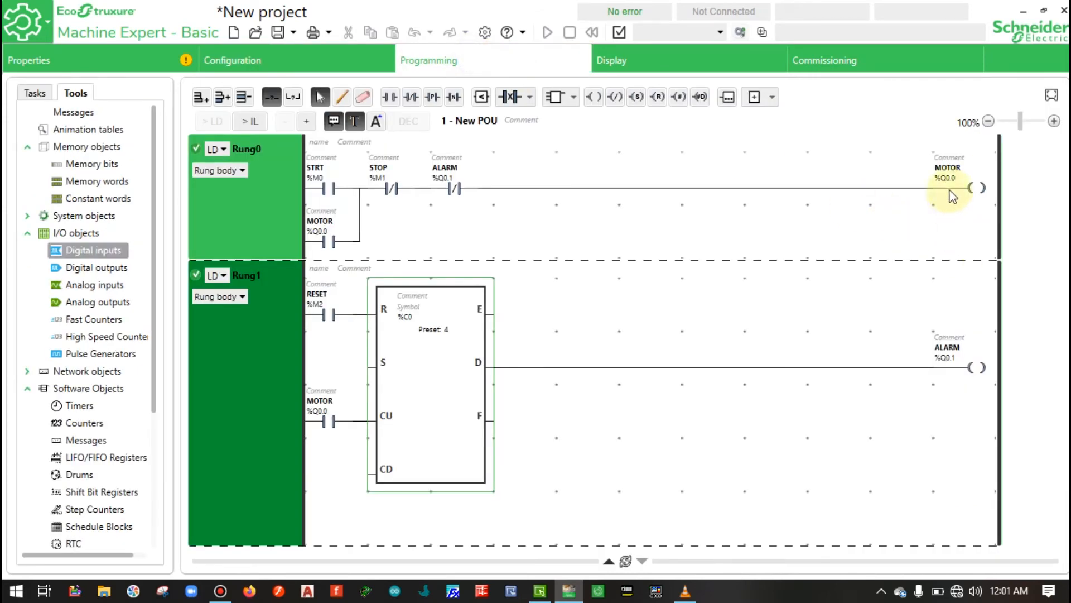
click(347, 69)
click(540, 590)
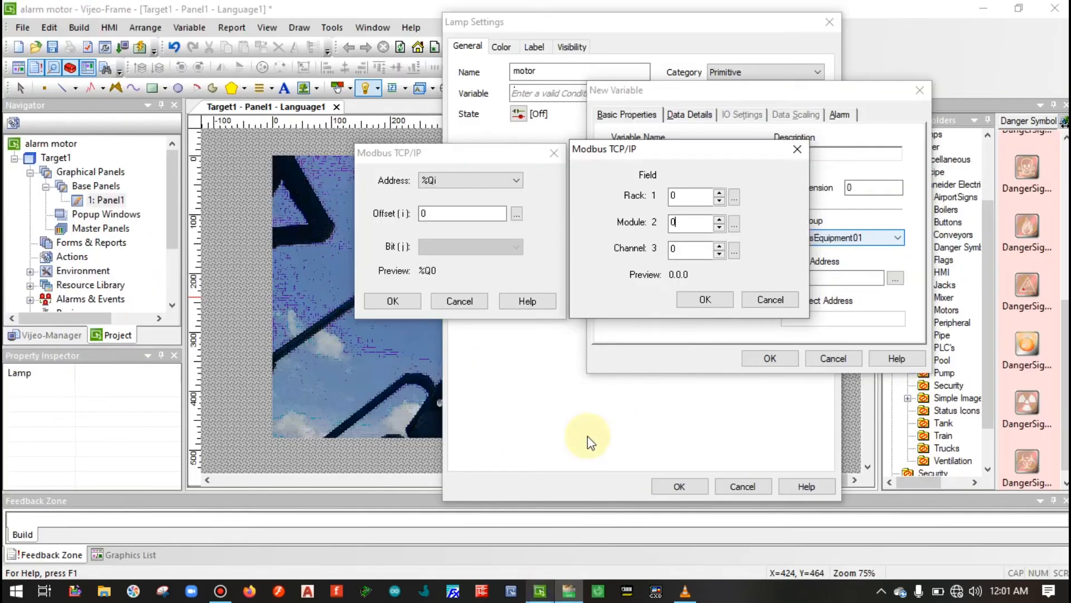
click(569, 591)
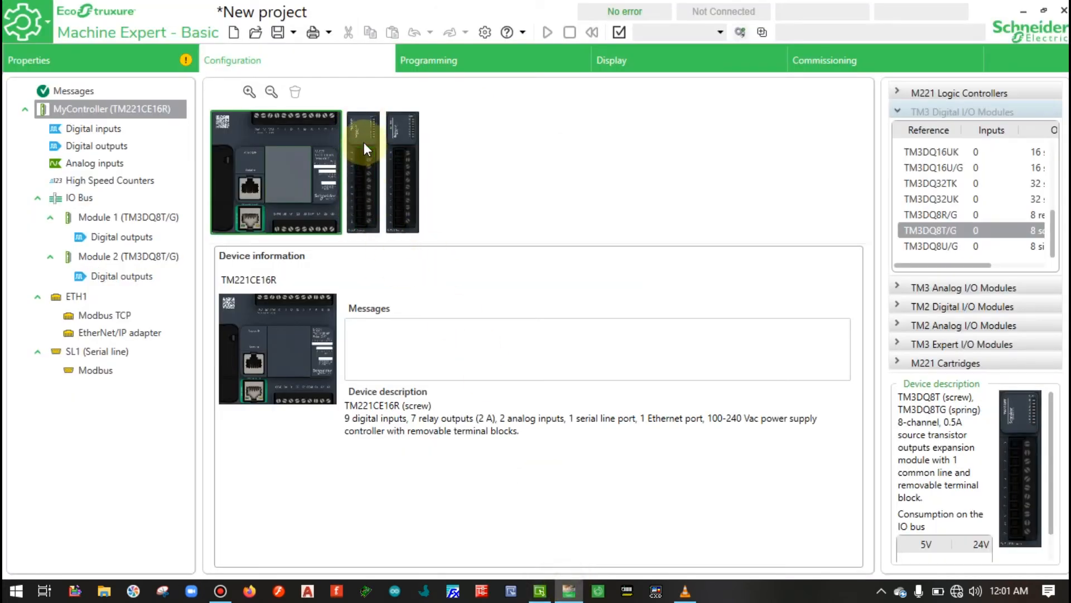
click(540, 591)
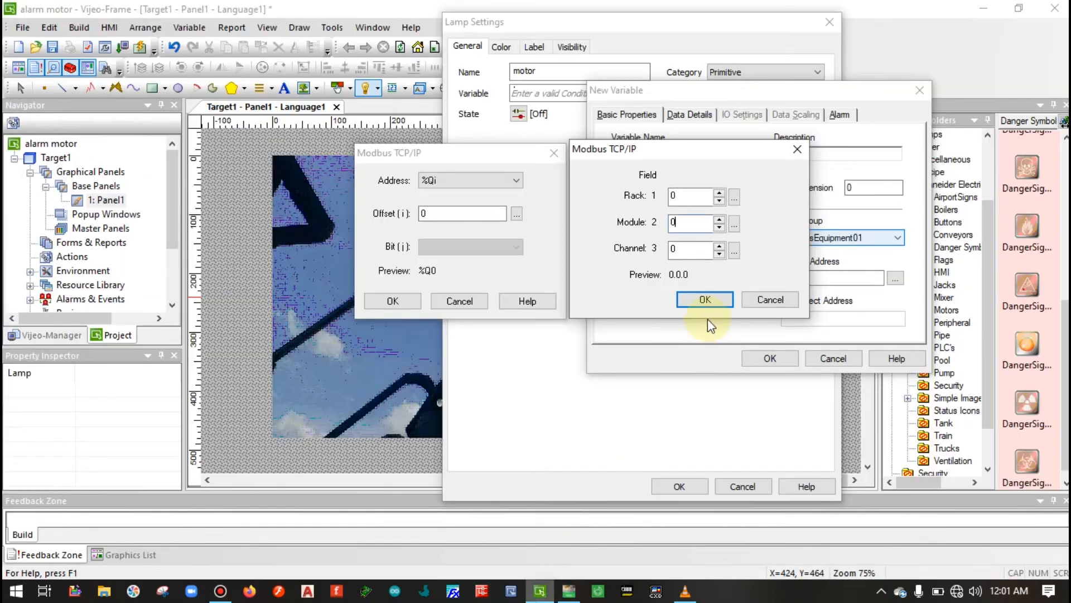
click(720, 228)
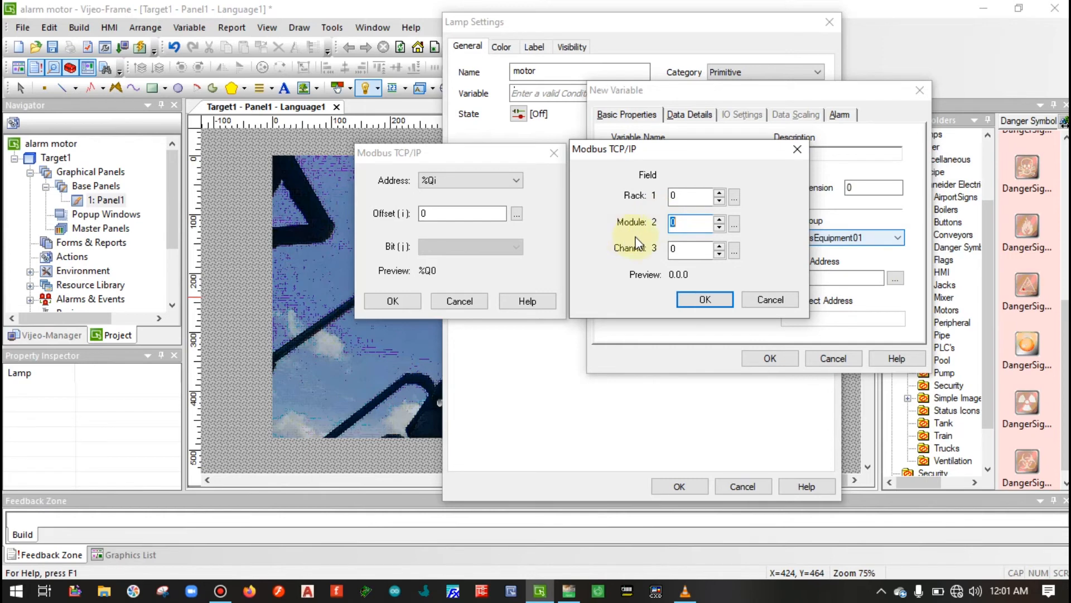
double_click(685, 249)
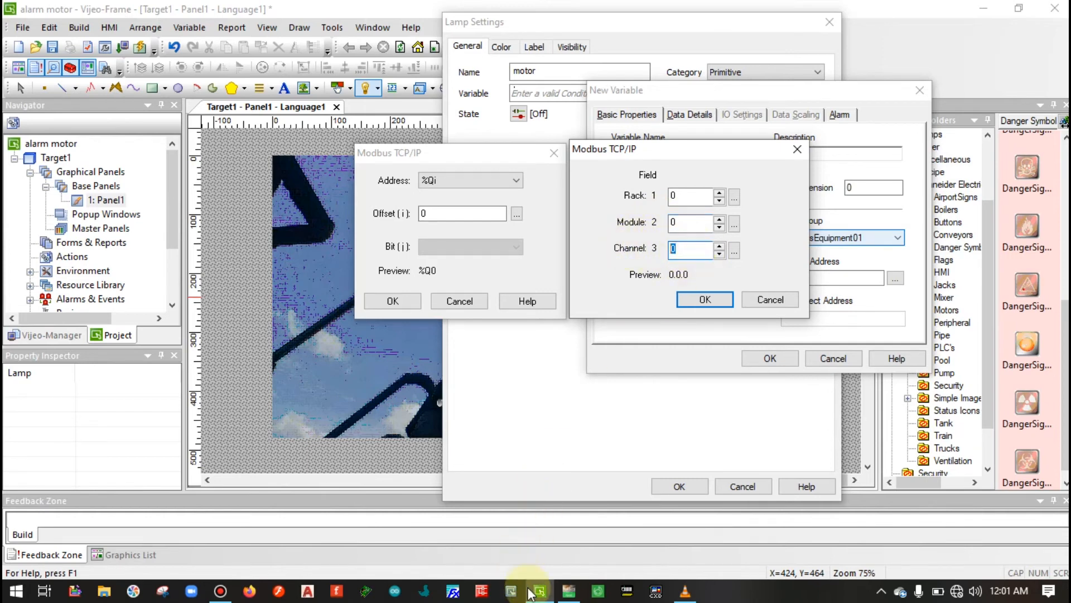
- Check the controller's digital output addresses in Machine Expert - Basic, and in Vijeo-Frame accept 0.0.0 as the address offset
click(569, 592)
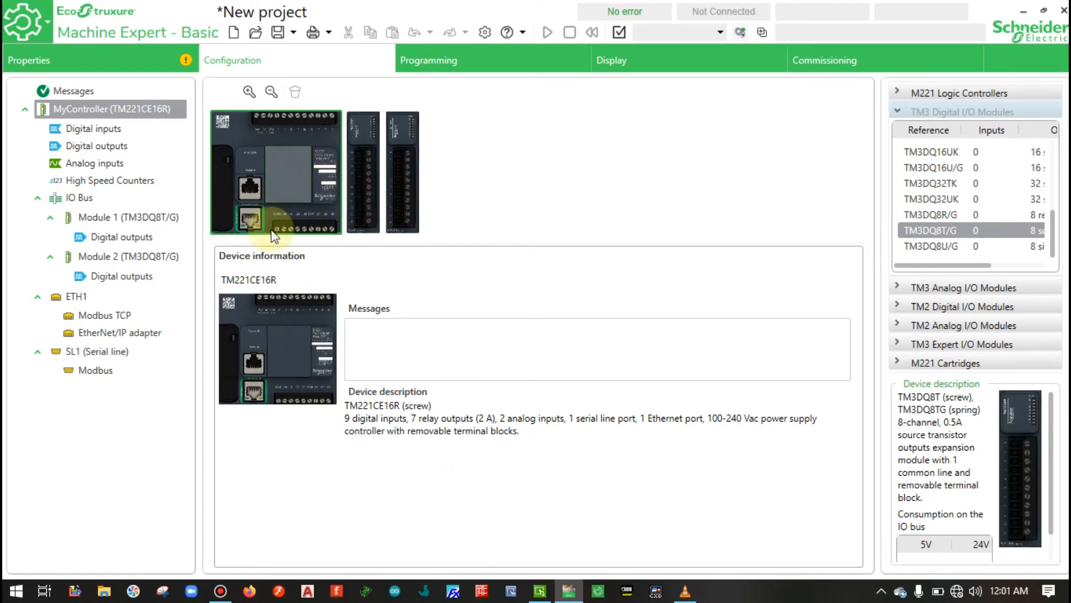
click(98, 146)
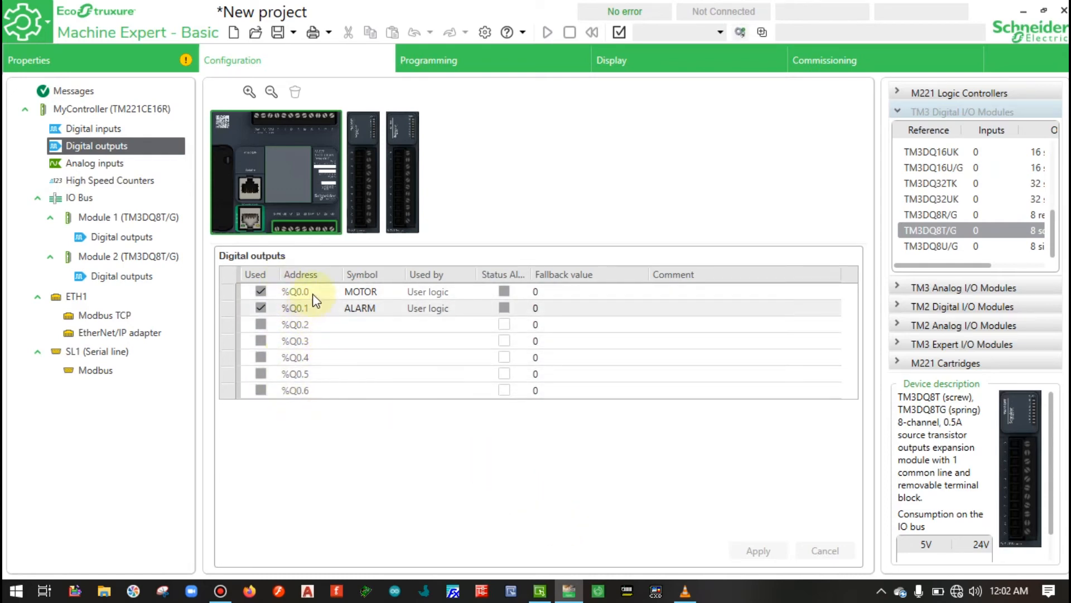
click(540, 590)
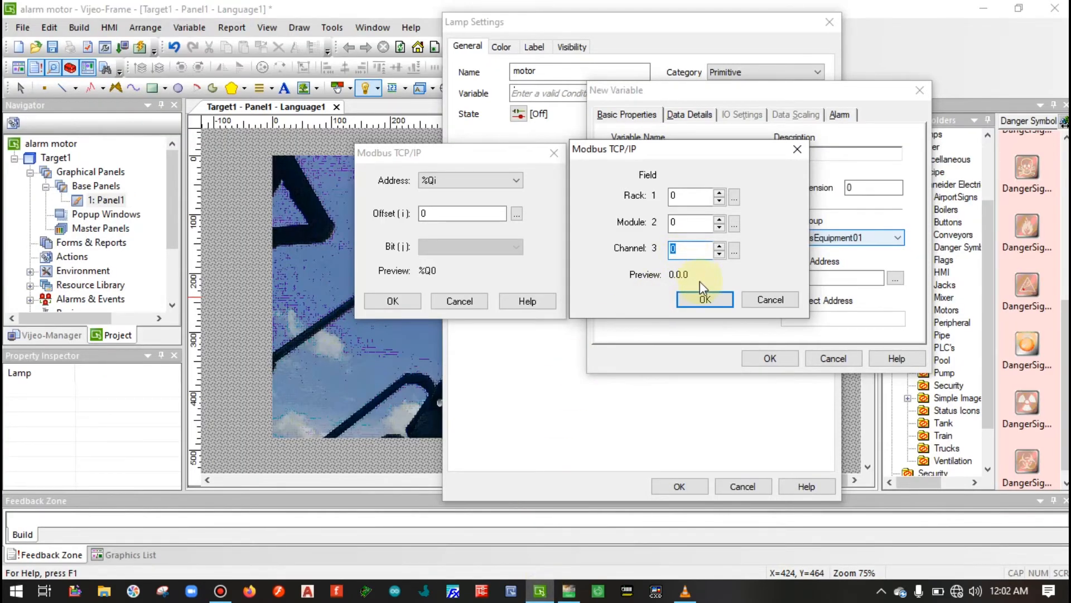
click(706, 301)
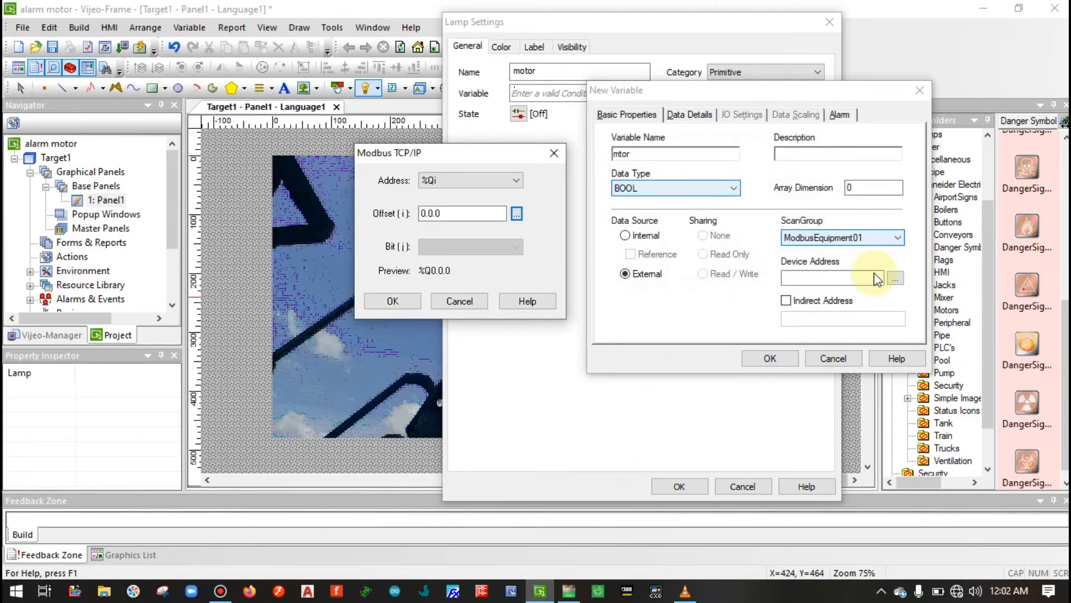
- Reopen the offset's fields and examine the digital output addresses of expansion modules 1 and 2 in Machine Expert - Basic
click(517, 214)
drag(635, 222, 615, 144)
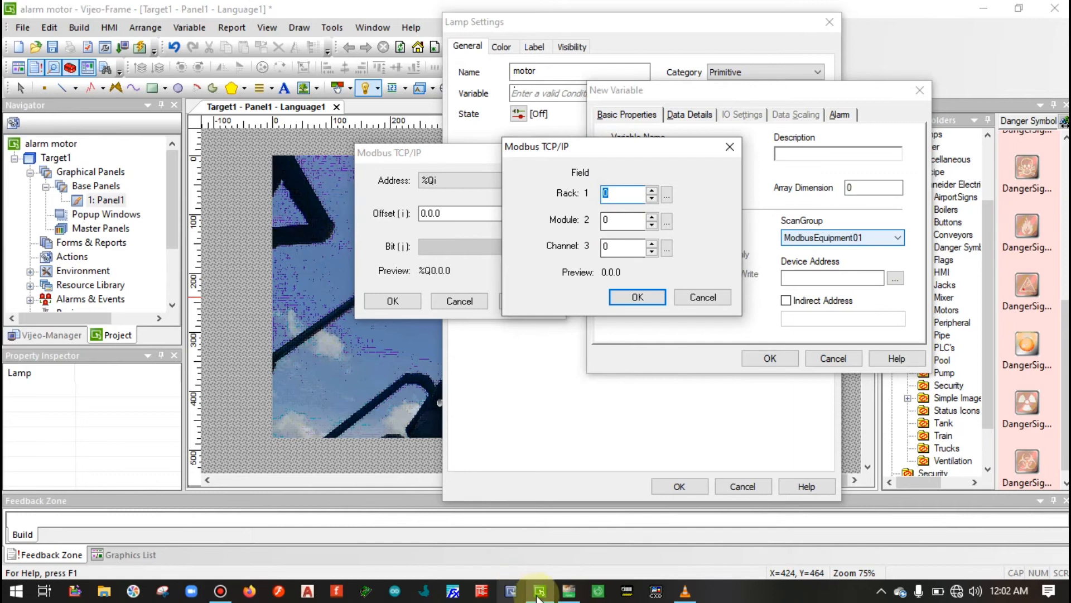
click(568, 591)
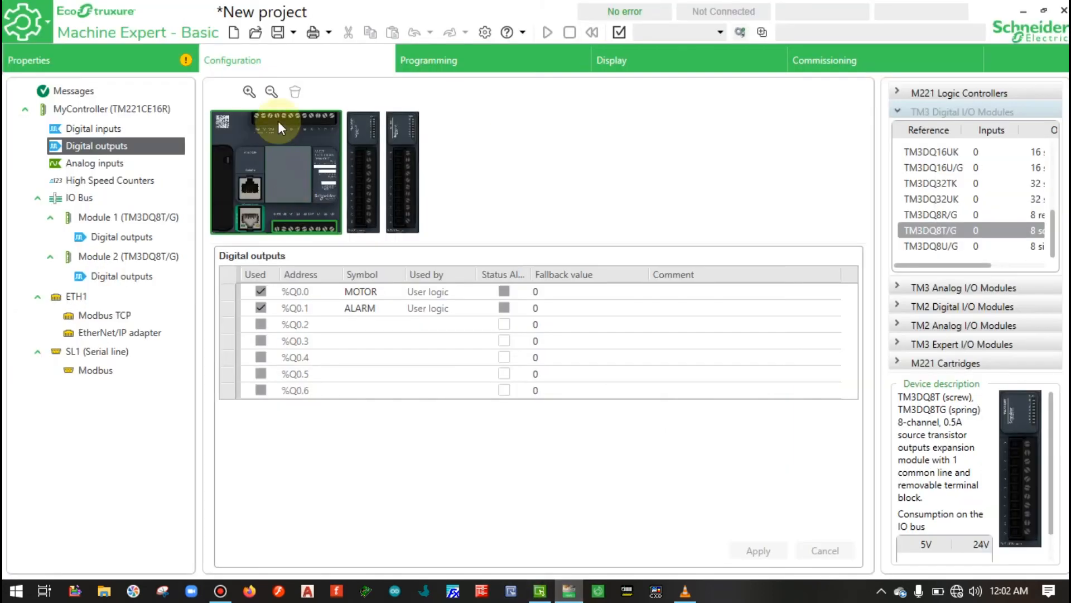
click(370, 122)
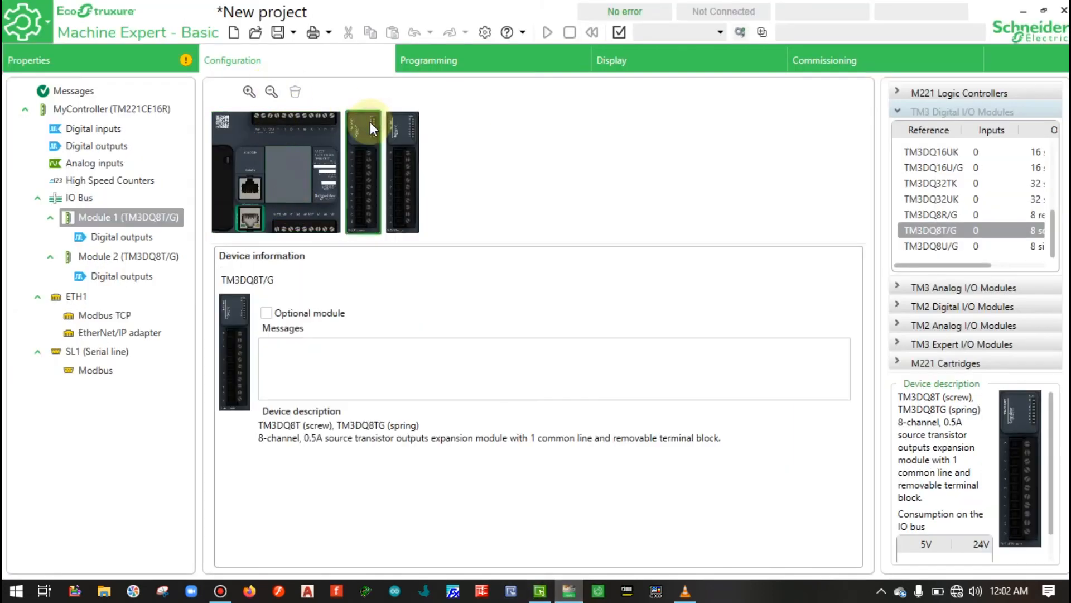
click(132, 240)
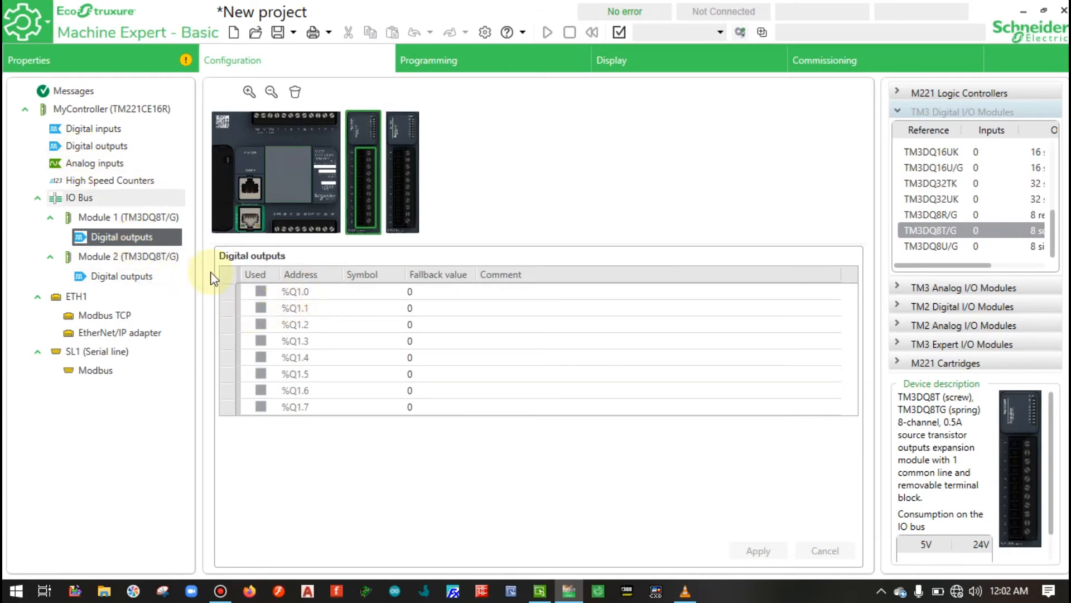
click(146, 278)
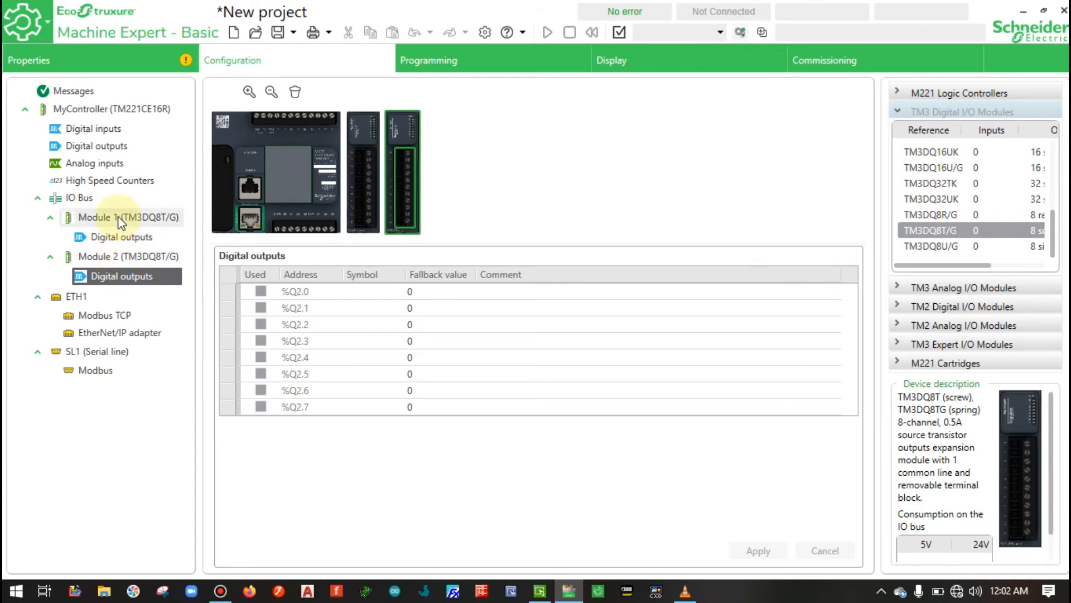
click(535, 173)
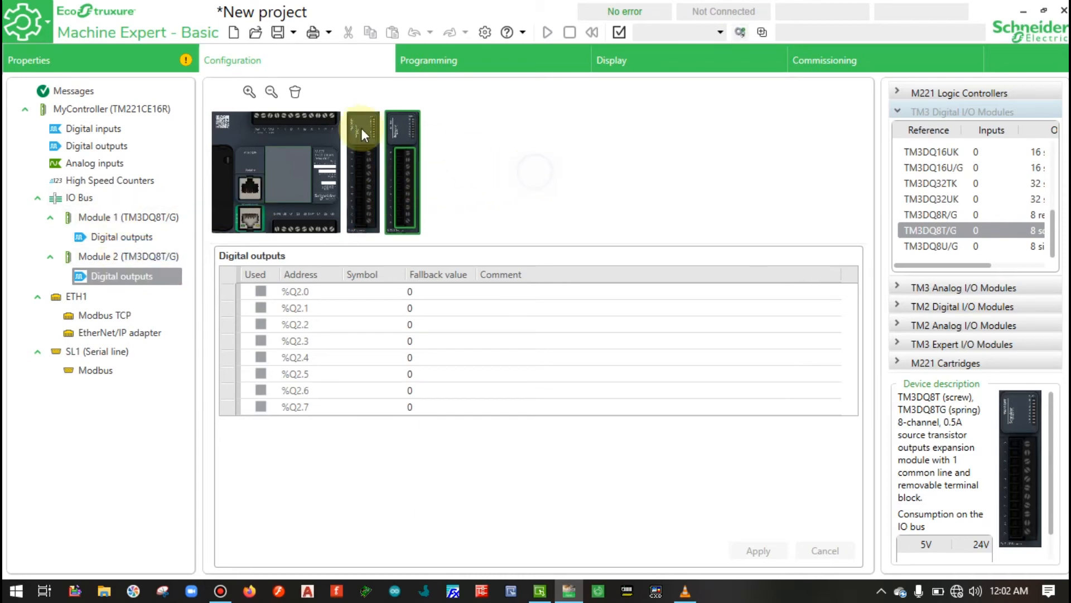
- Delete both TM3DQ8T/G output modules from the controller configuration
click(357, 125)
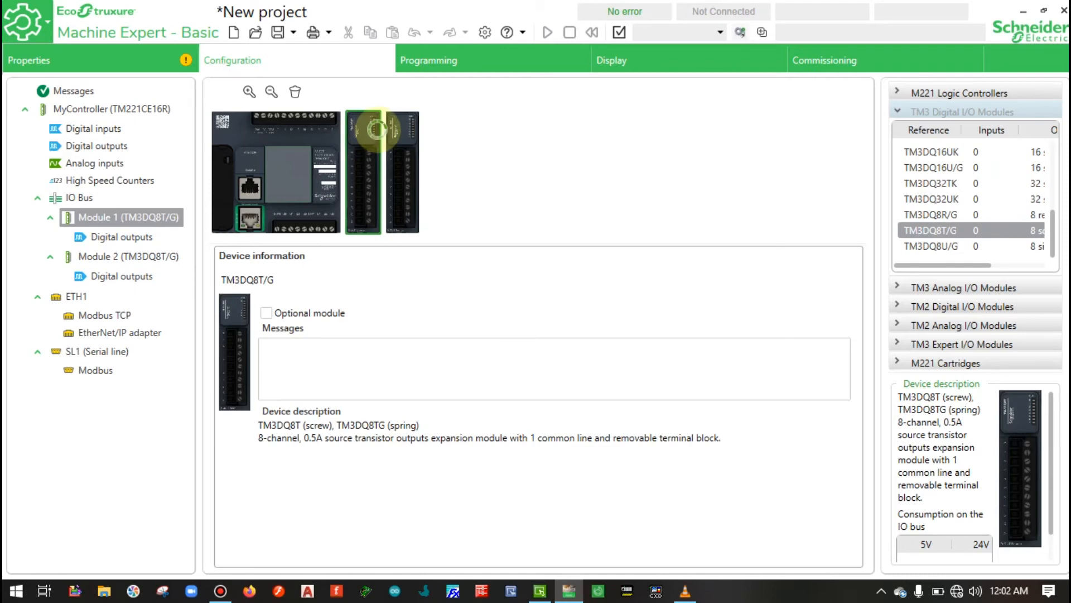
key(Delete)
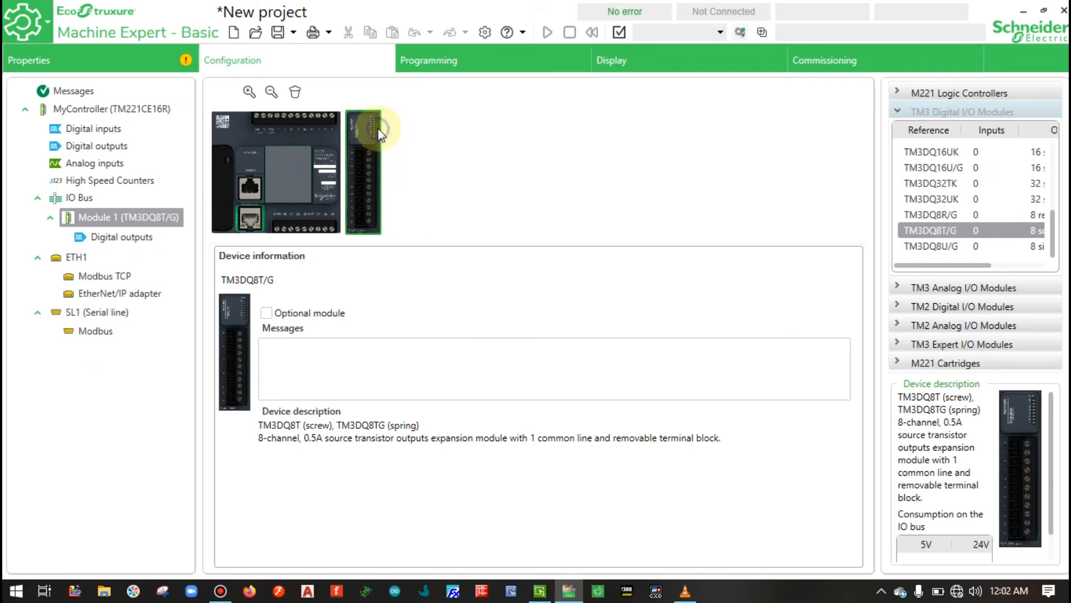
key(Delete)
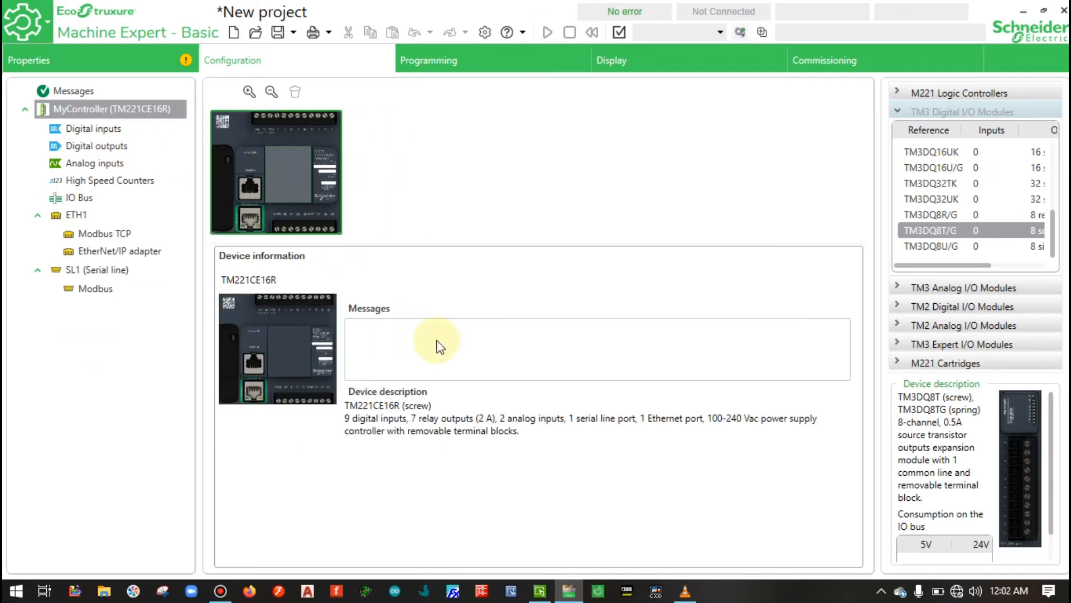
- Switch to Vijeo-Frame, keep the offset 0.0.0, and create the mtor variable with device address %Q0.0.0
click(539, 592)
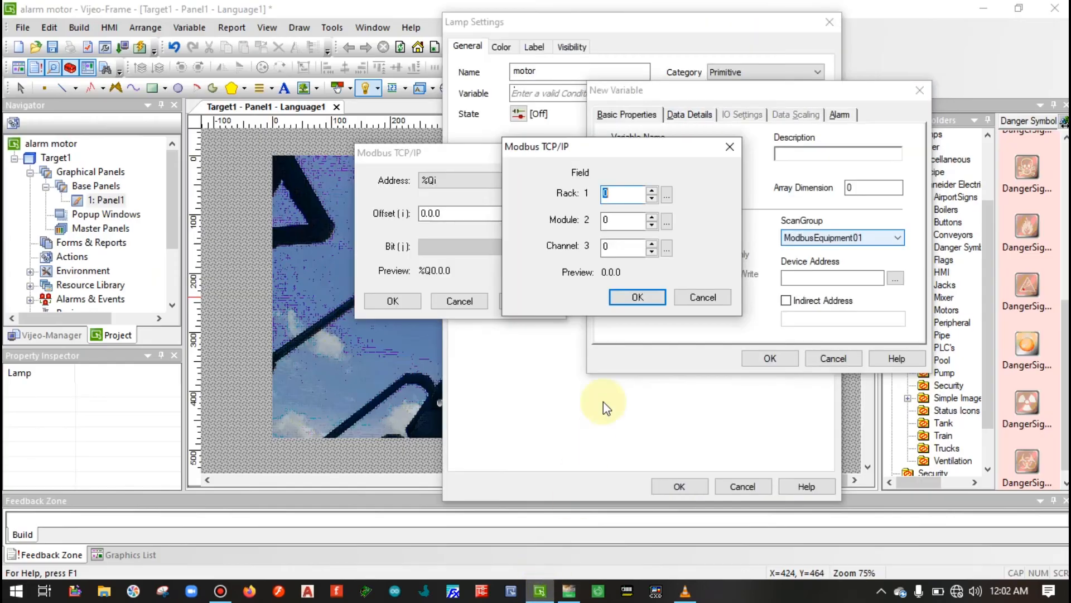
click(637, 299)
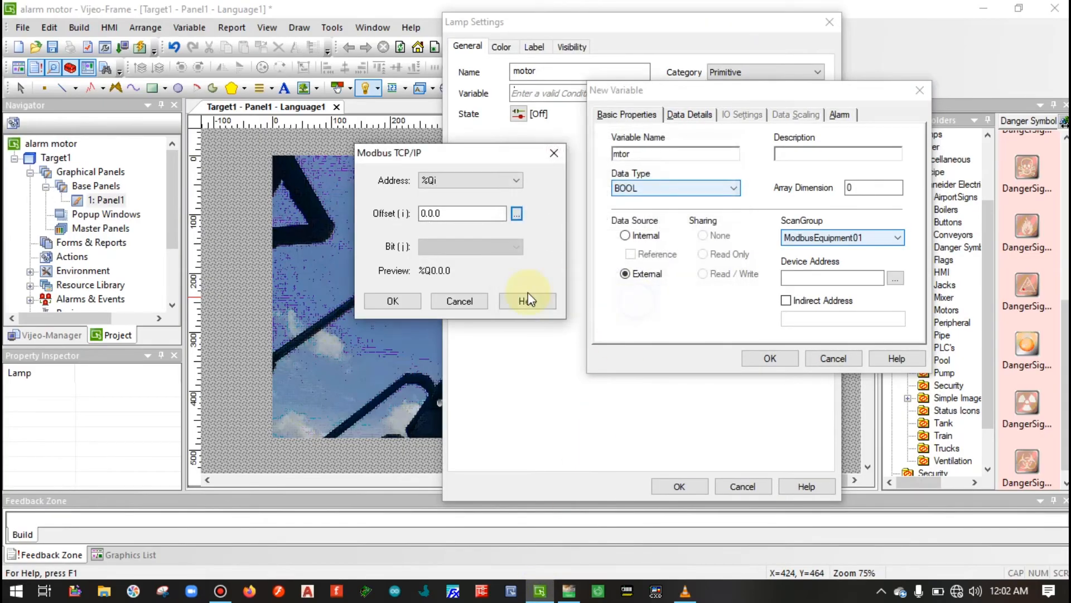
click(395, 301)
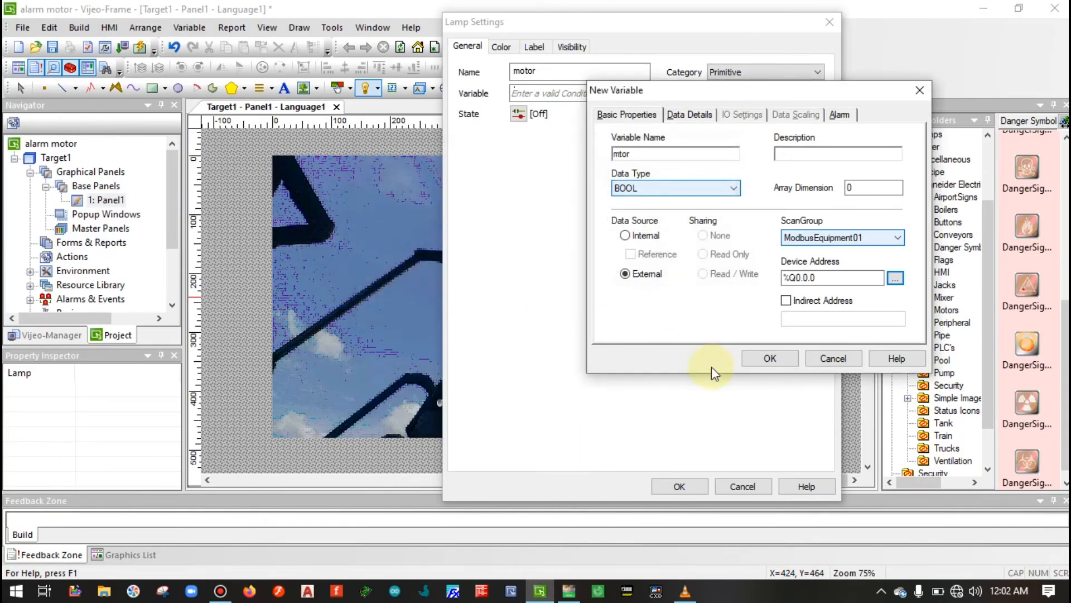
click(771, 359)
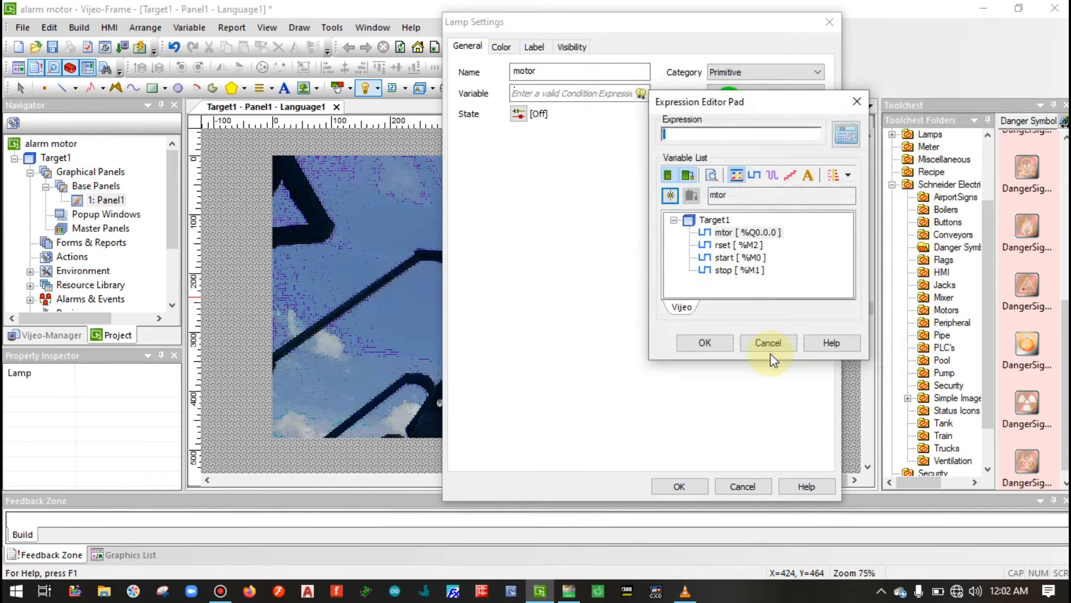
- Start a new external BOOL variable in the expression editor and name it alm
click(739, 234)
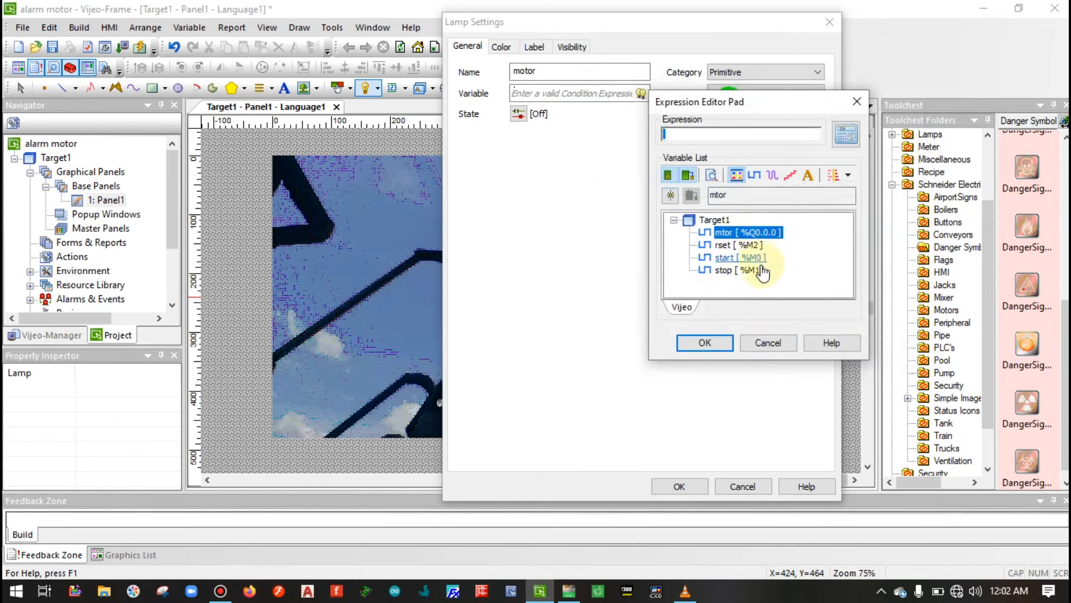
click(671, 194)
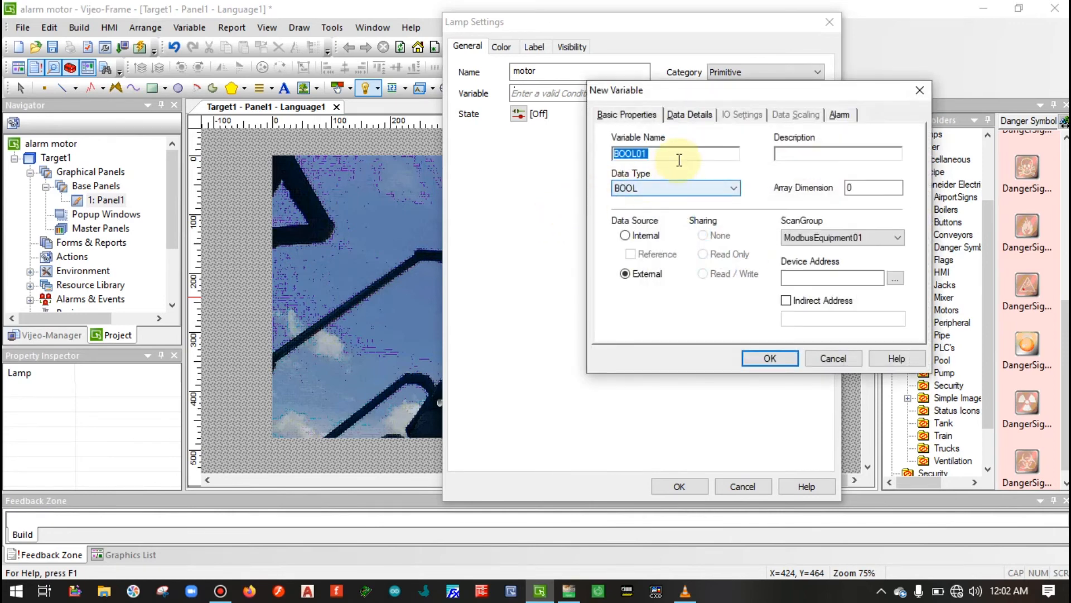
click(678, 160)
double_click(678, 160)
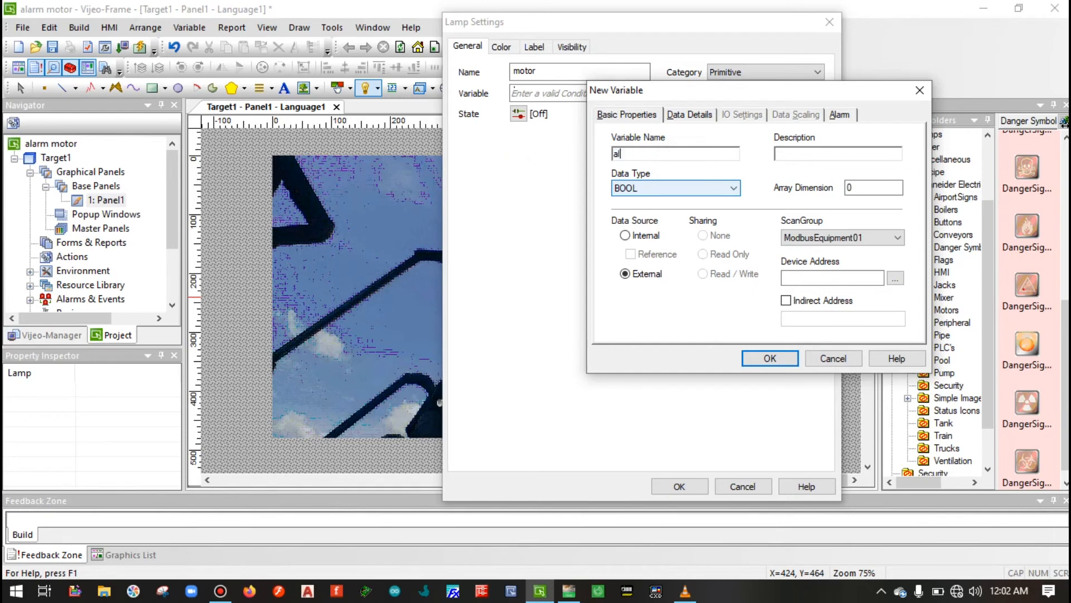
- Set the alm variable's Modbus address type to %Qi
click(896, 279)
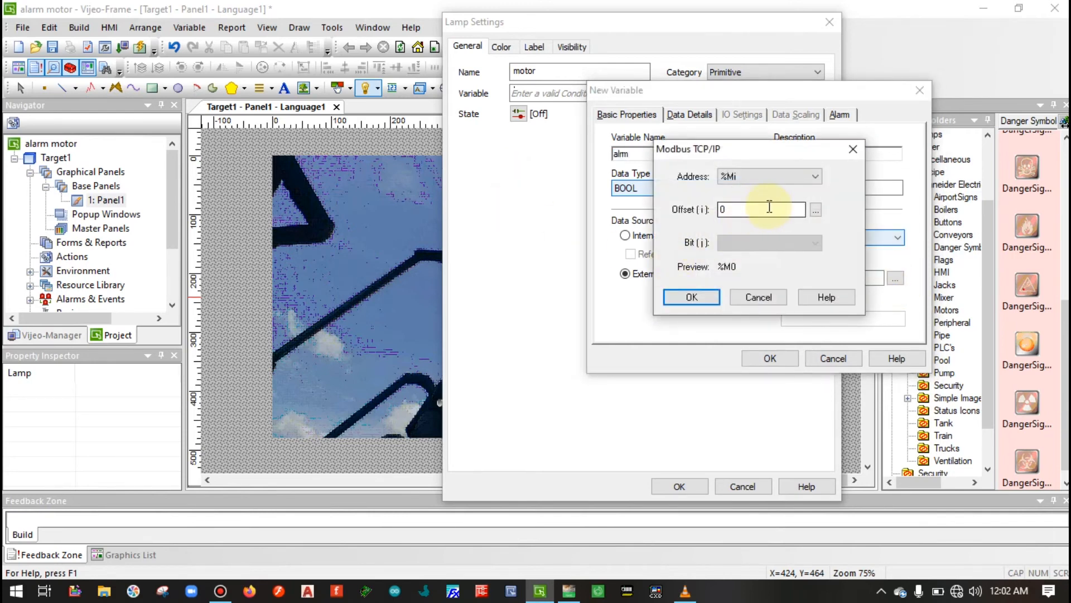
click(818, 210)
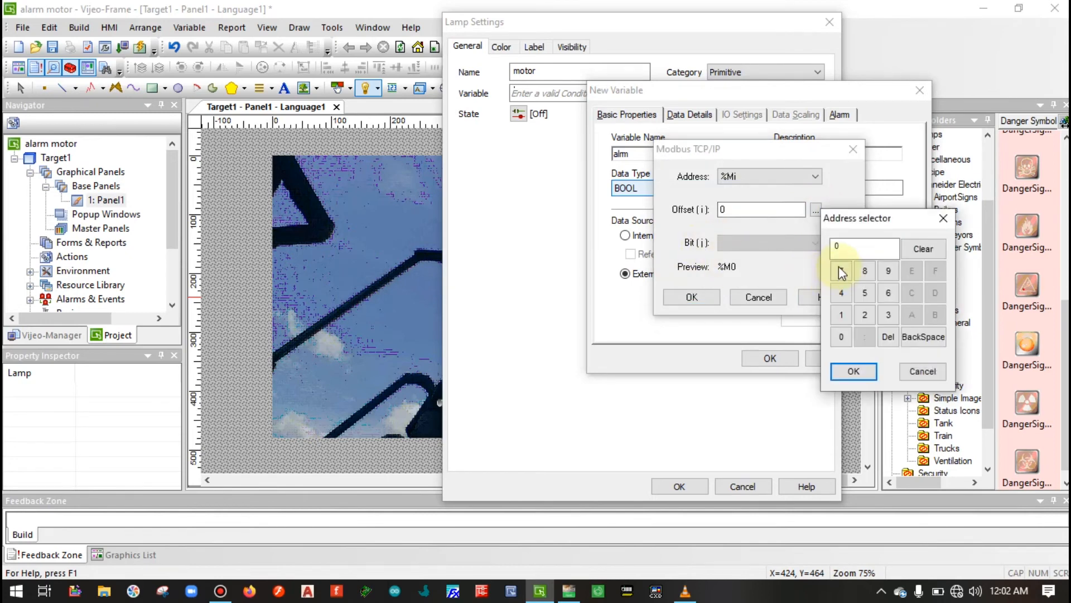
click(912, 372)
click(805, 178)
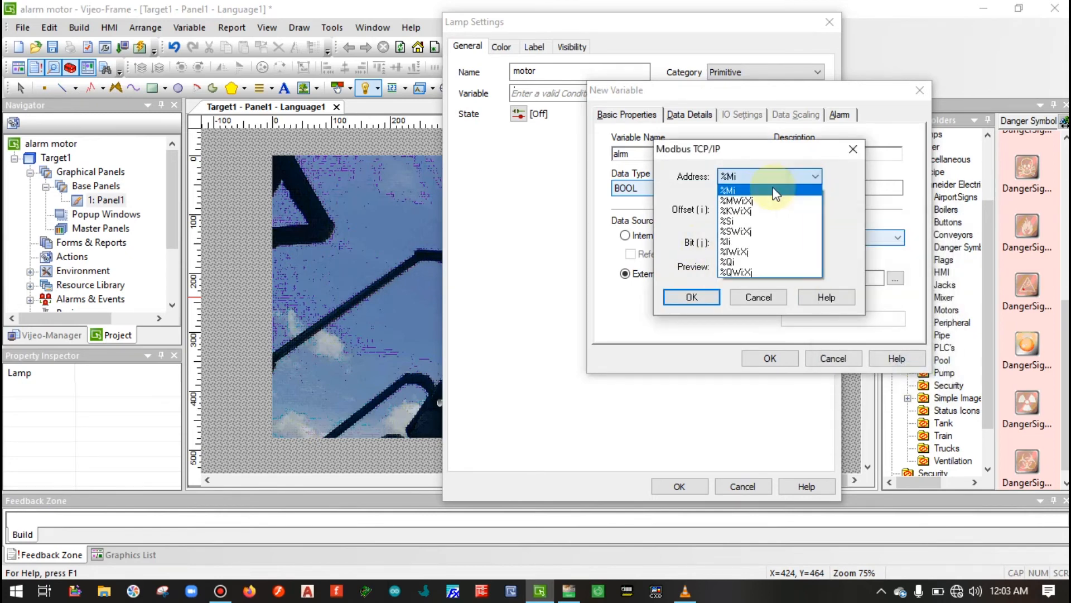
click(753, 266)
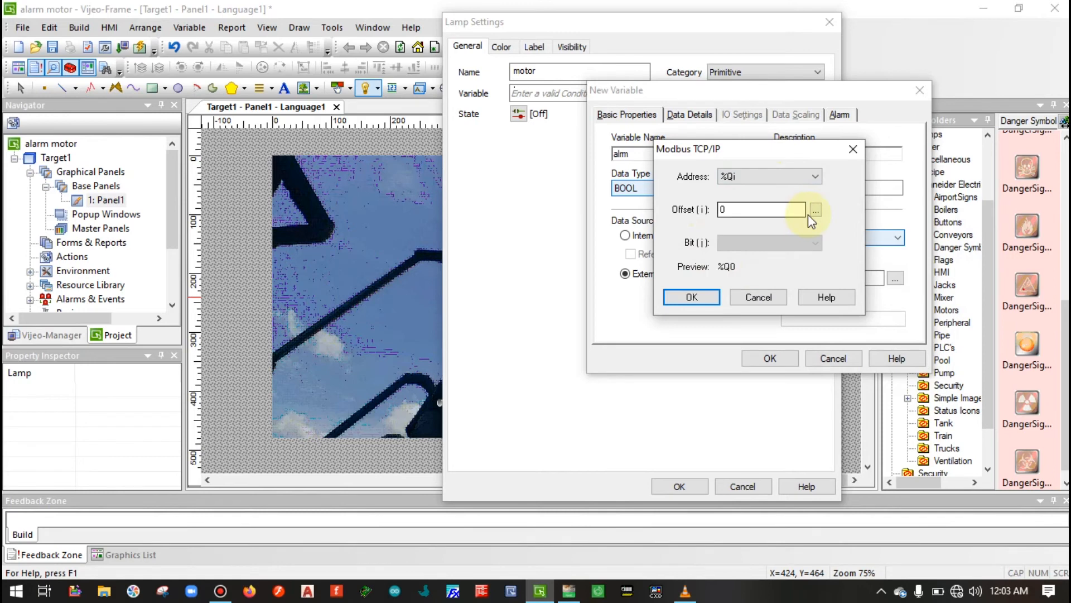
- Check the ALARM coil's address in the Machine Expert ladder program, and create the alrm variable in Vijeo-Frame with offset 0.0.1
click(817, 211)
key(Tab)
key(Tab)
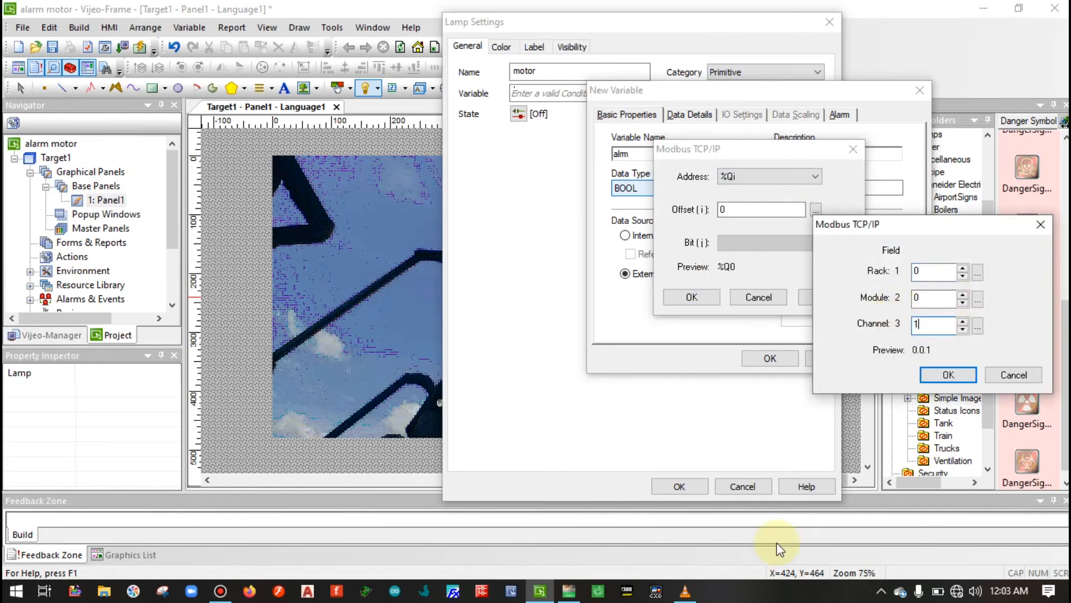
click(569, 591)
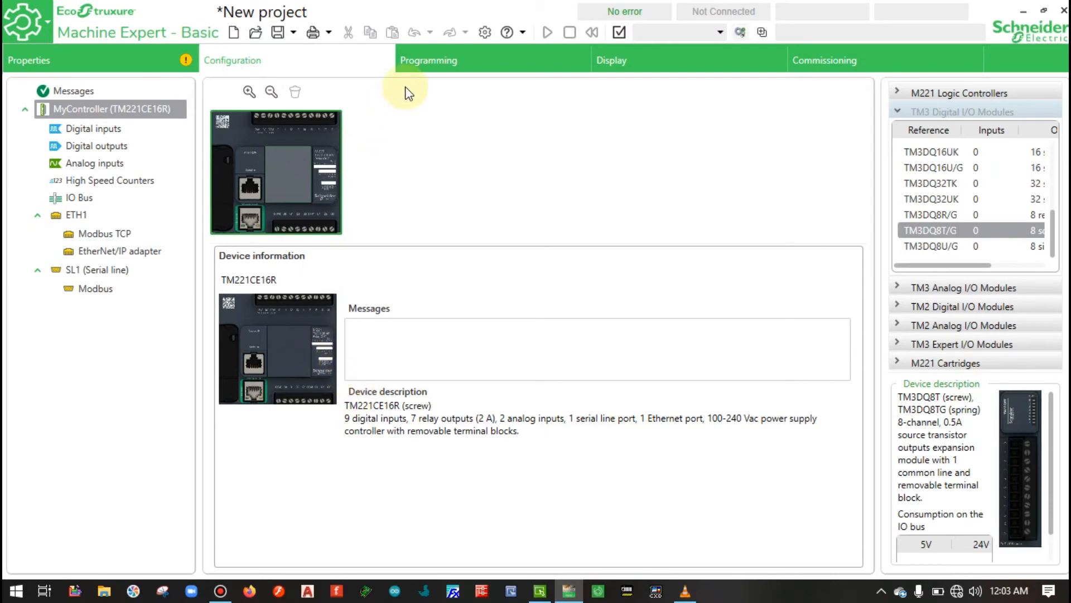
click(429, 61)
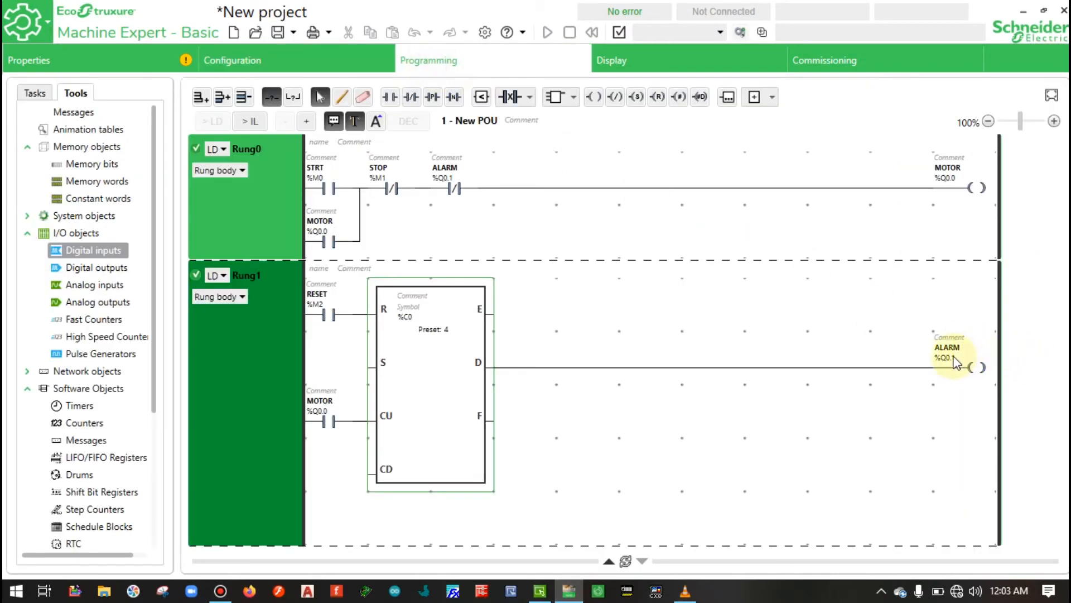
click(539, 590)
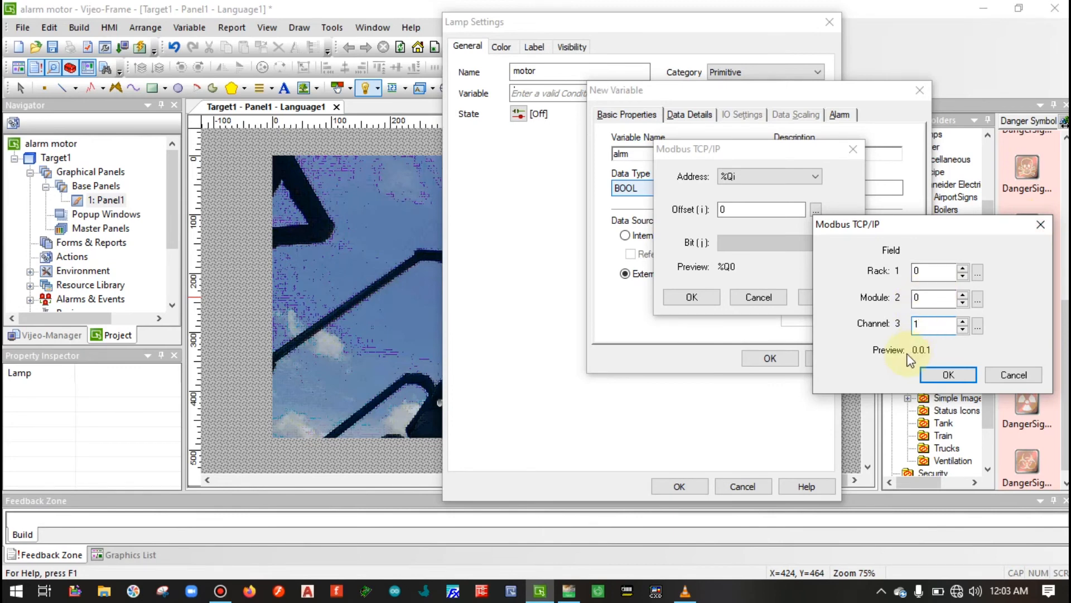
click(950, 373)
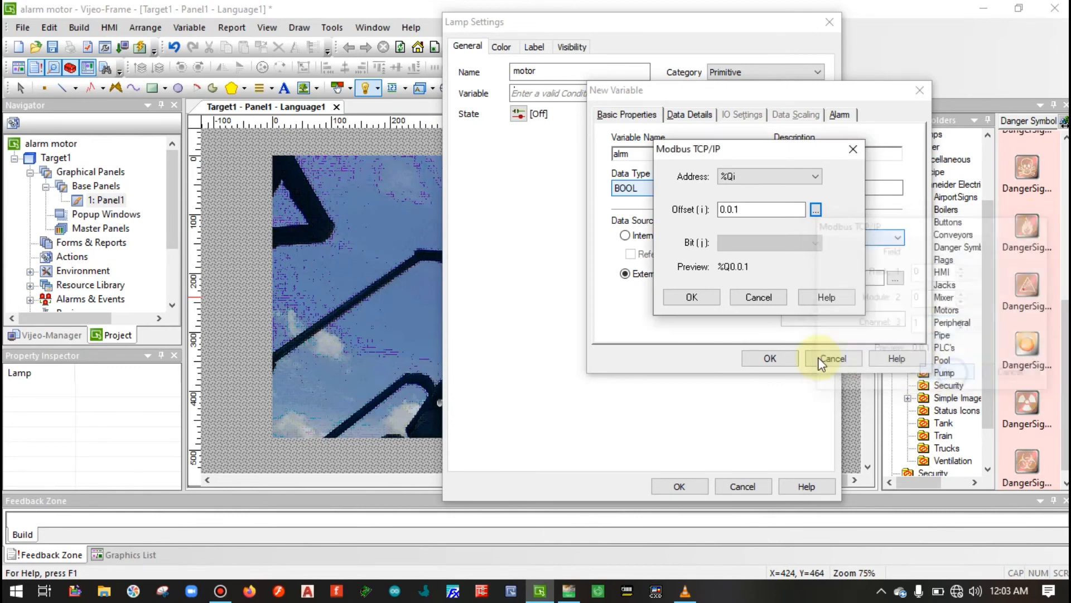
click(706, 293)
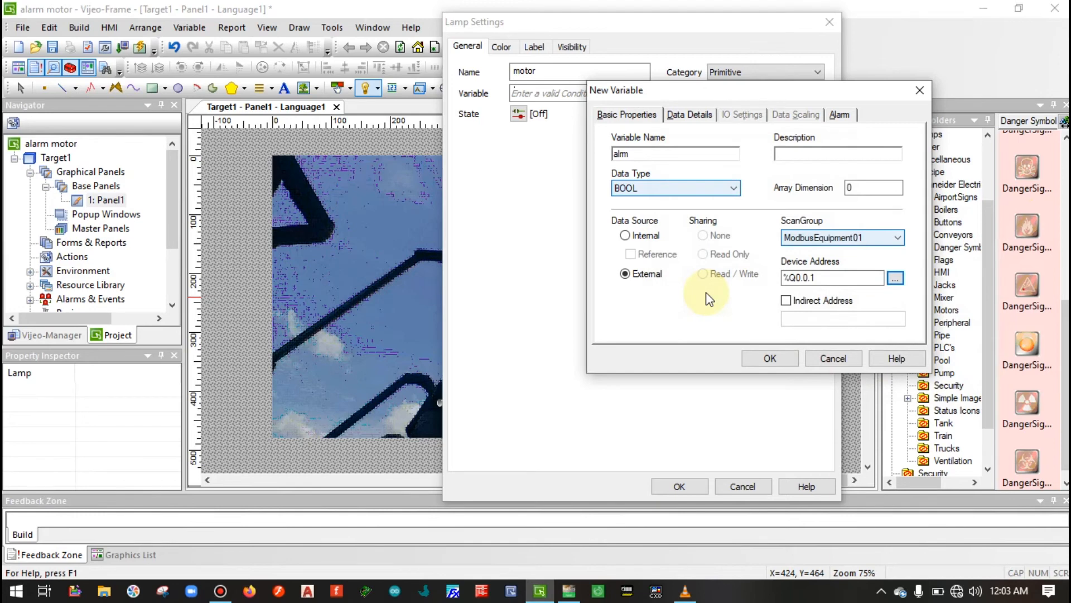
click(761, 353)
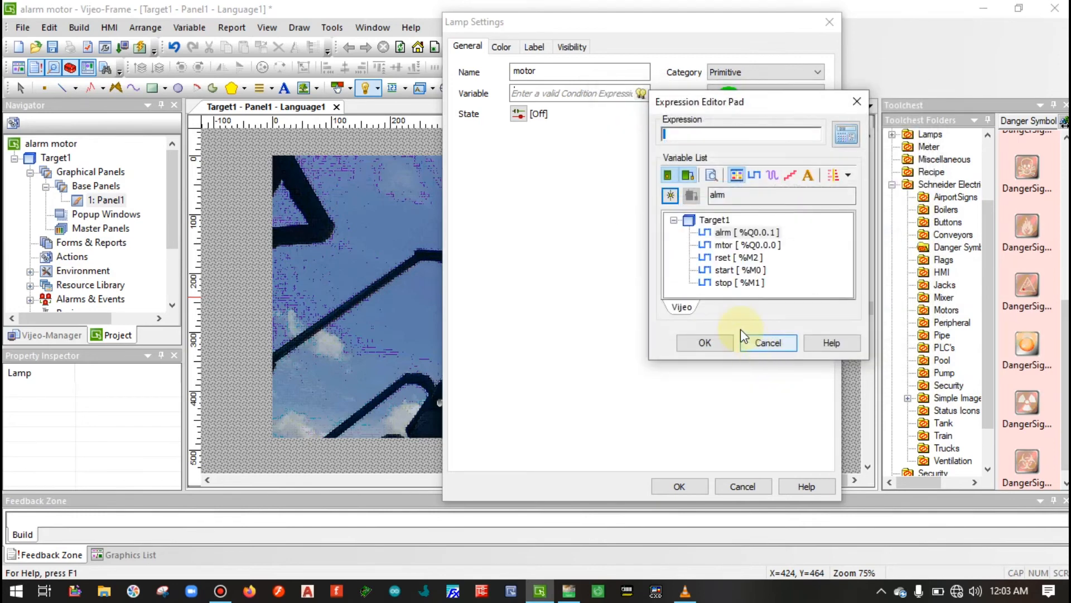
- Assign the mtor variable to the motor lamp
click(751, 246)
double_click(750, 247)
click(705, 342)
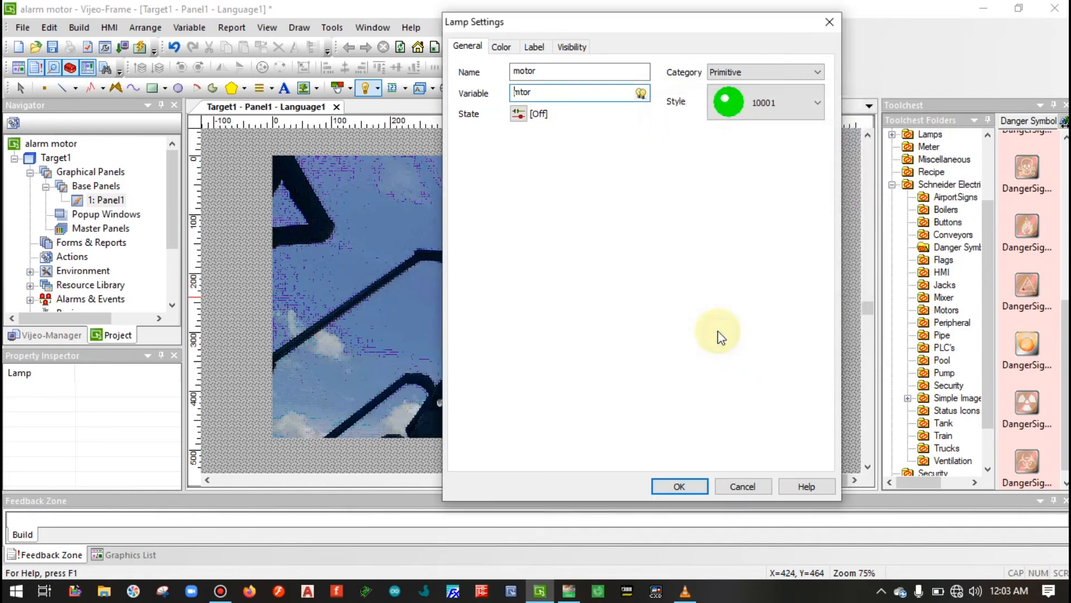
- Set the motor lamp's OFF fore color to dark navy (0, 0, 64)
click(501, 47)
drag(576, 29, 123, 49)
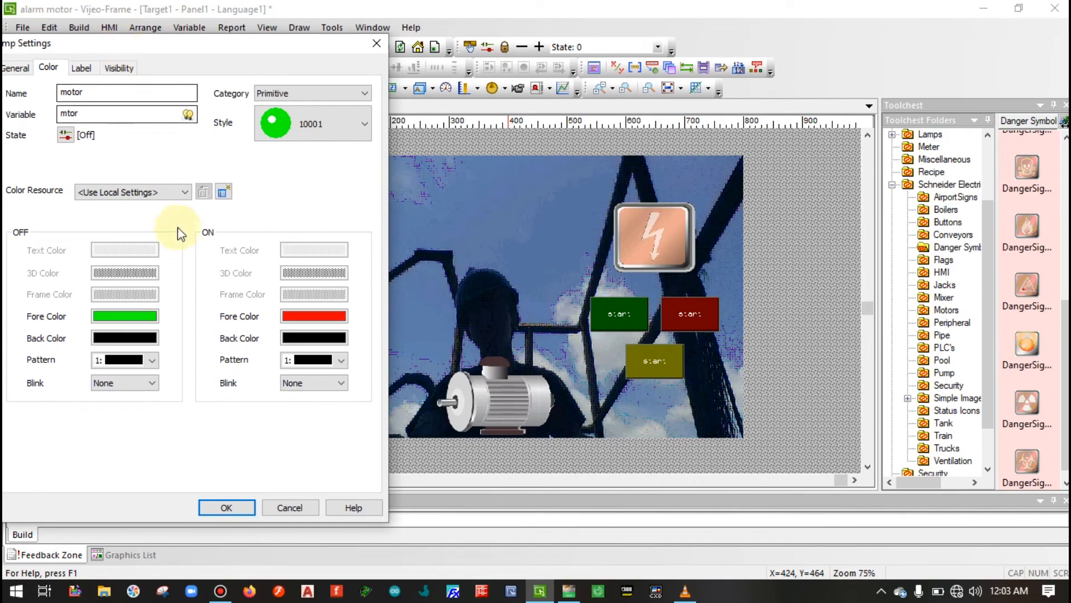
click(149, 316)
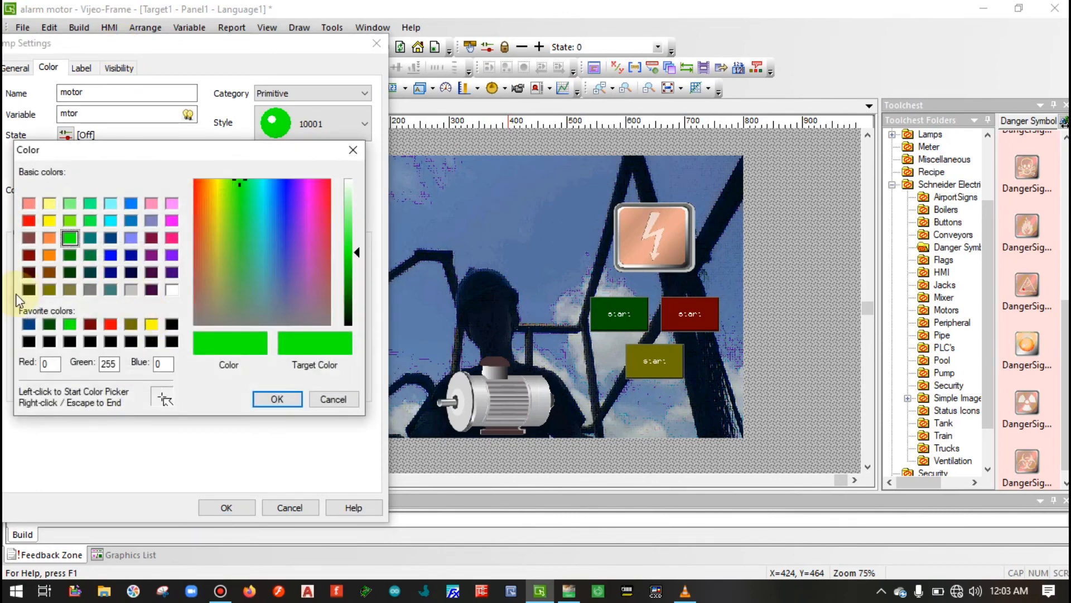
click(128, 272)
click(278, 399)
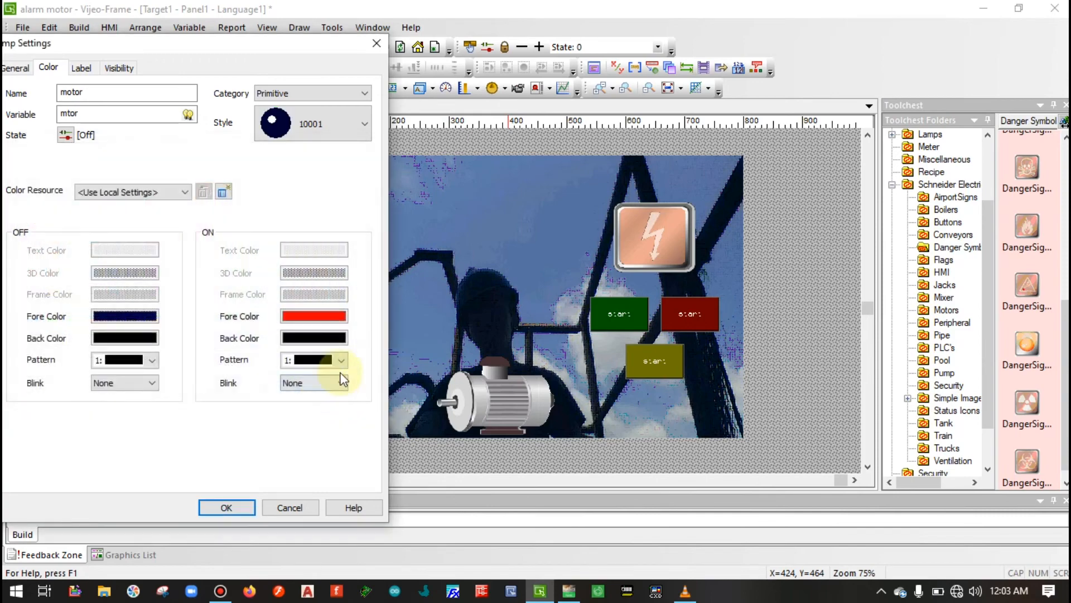
- Set the motor lamp's ON fore color to blue (0, 92, 185) and apply the lamp settings
click(324, 315)
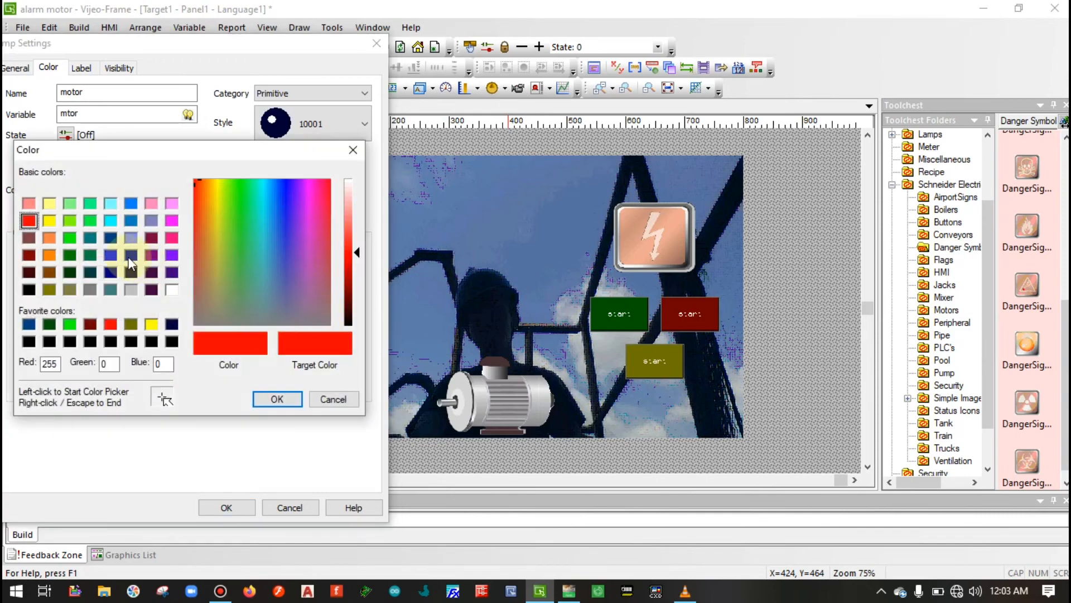
click(29, 324)
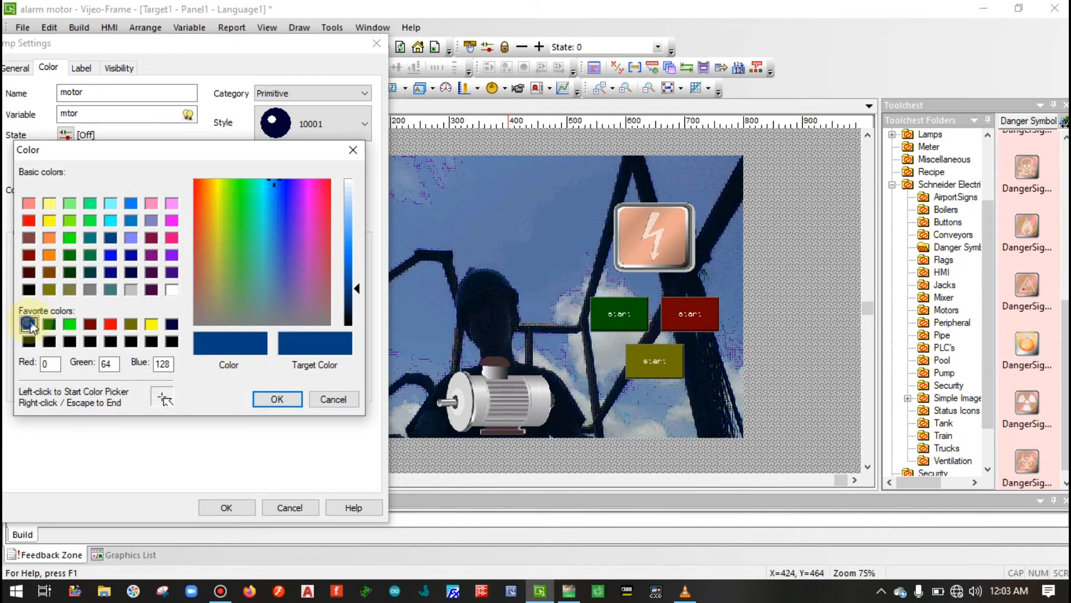
click(359, 273)
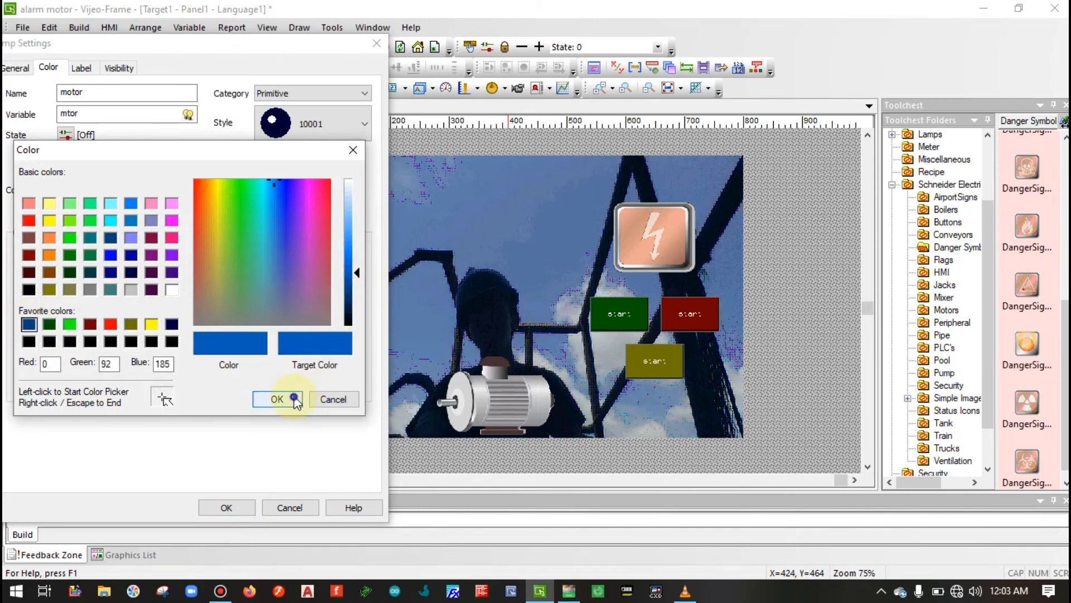
click(283, 399)
click(240, 506)
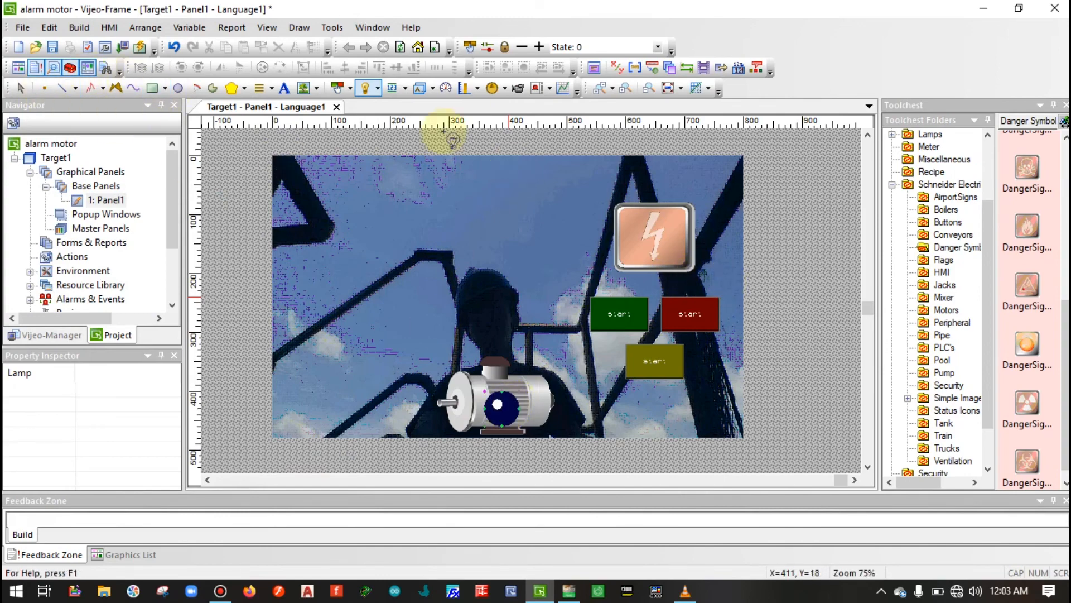
- Duplicate the motor lamp, shrink the copy to 40 by 40, and place it on the danger symbol's upper-left corner at left 580, top 80
click(20, 88)
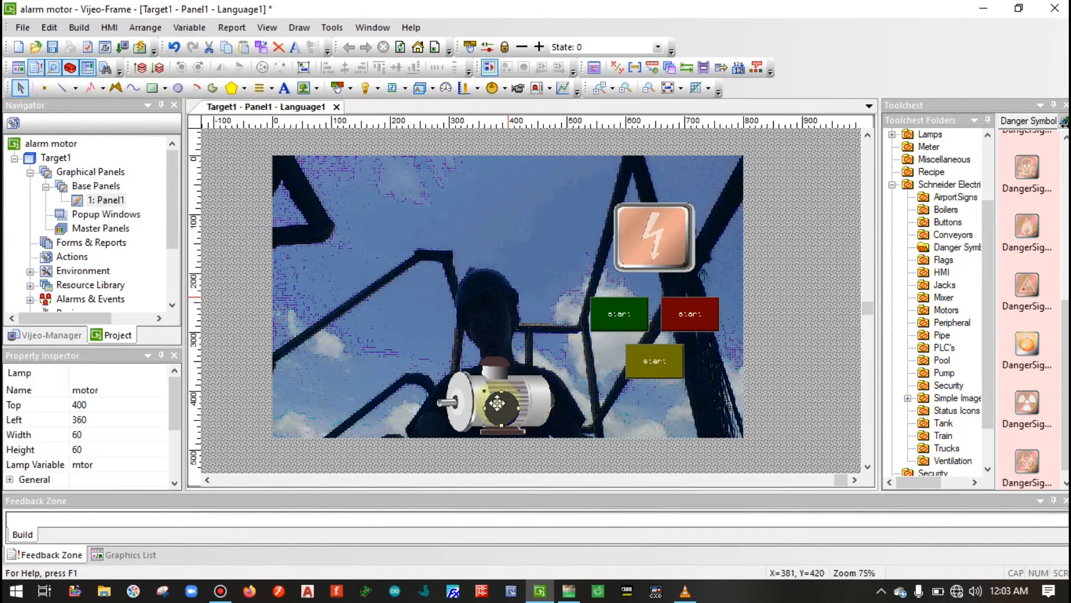
key(ctrl+v)
drag(512, 413, 627, 320)
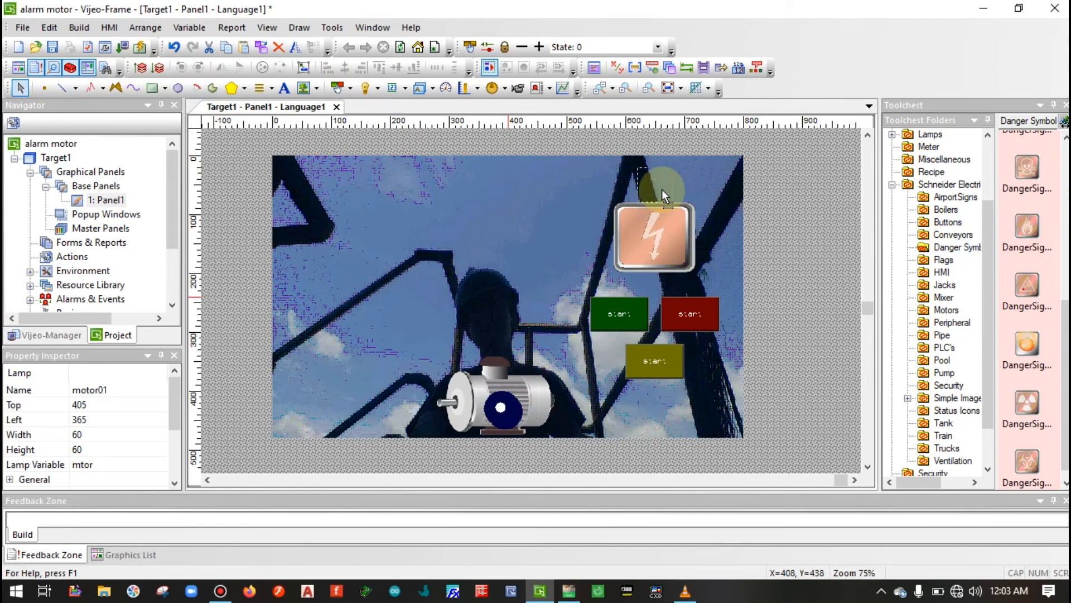
drag(660, 232, 663, 230)
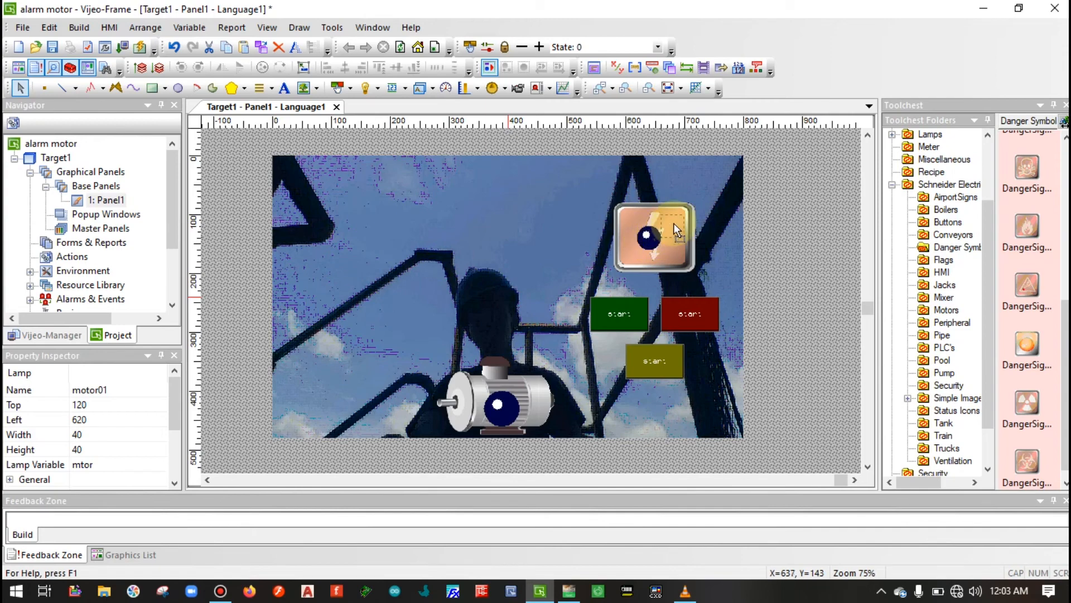
drag(677, 220, 678, 218)
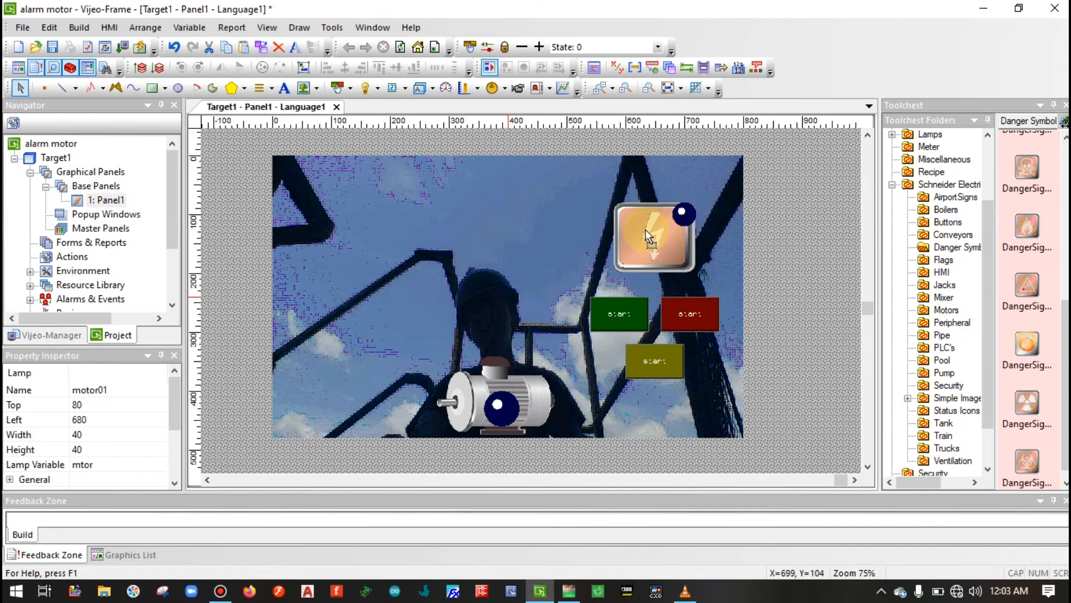
drag(655, 235, 651, 233)
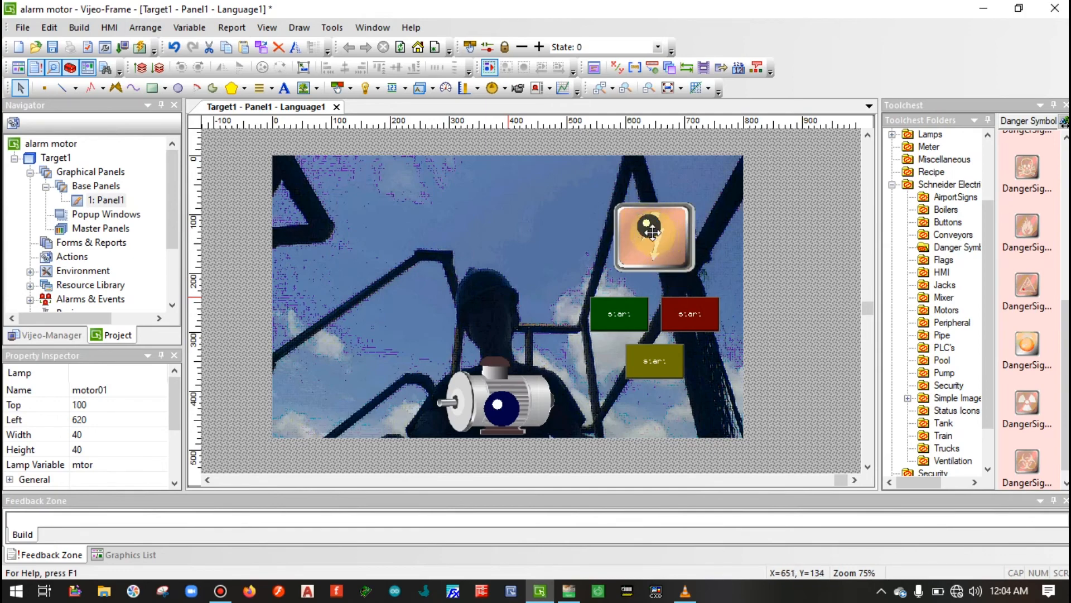
drag(627, 226, 625, 220)
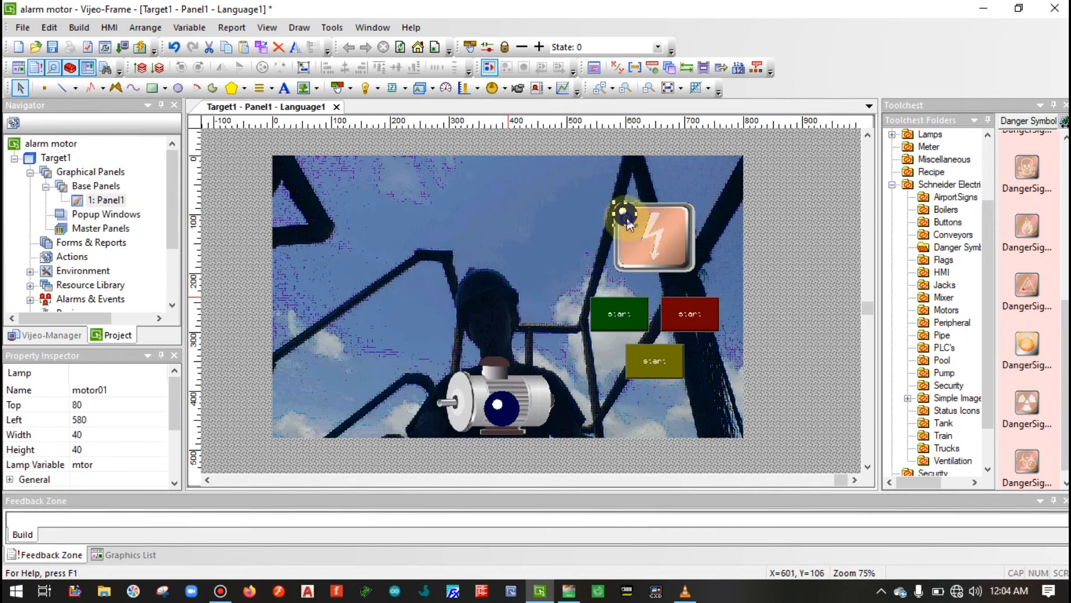
- Change the lamp on the danger symbol to style 00005 and link it to the alrm variable
double_click(625, 221)
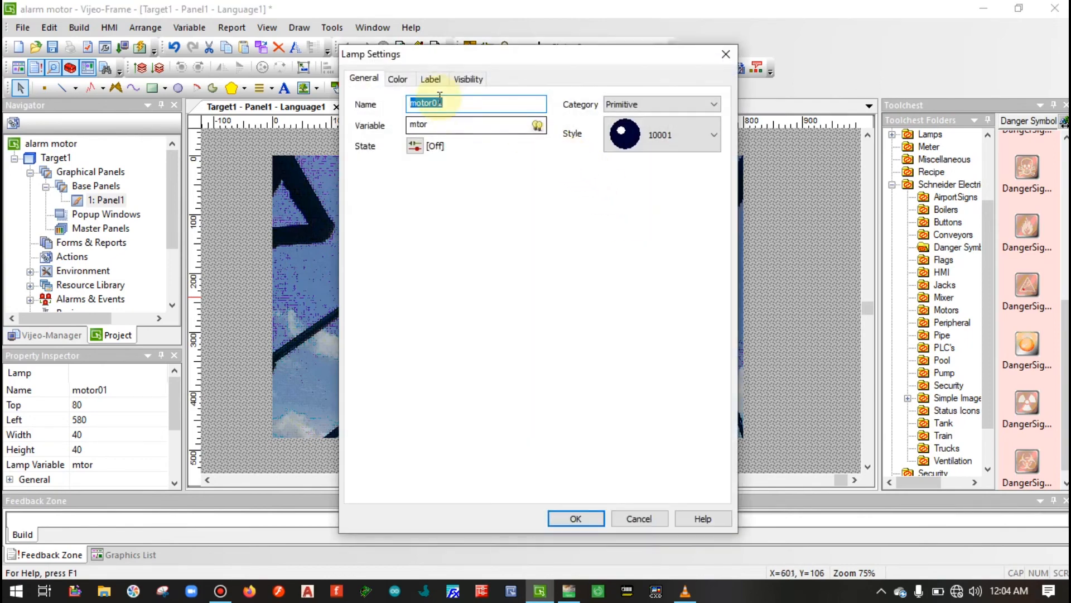
click(625, 135)
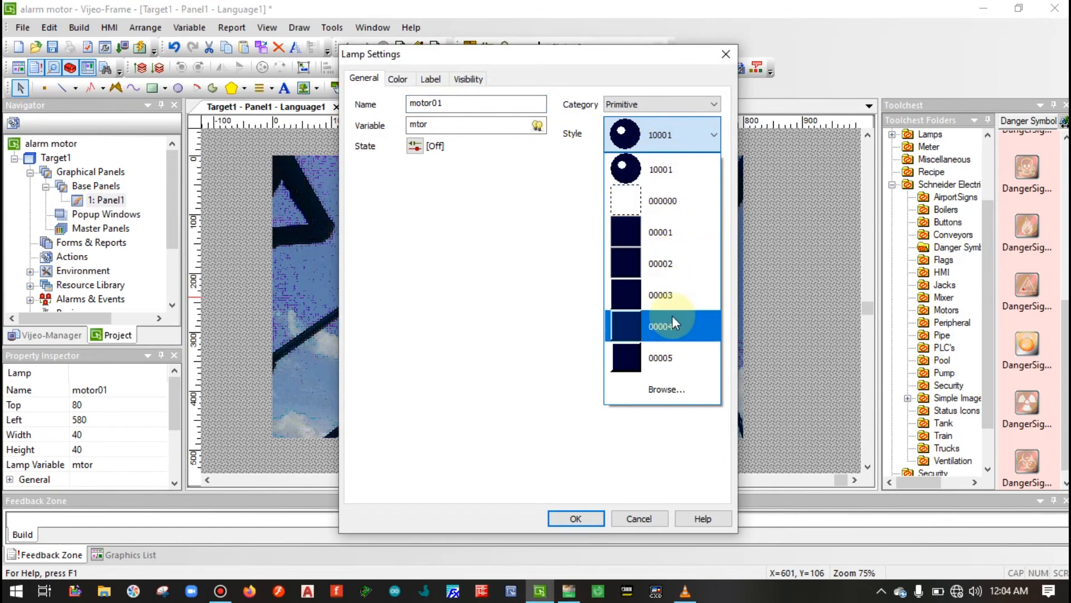
click(671, 350)
click(530, 191)
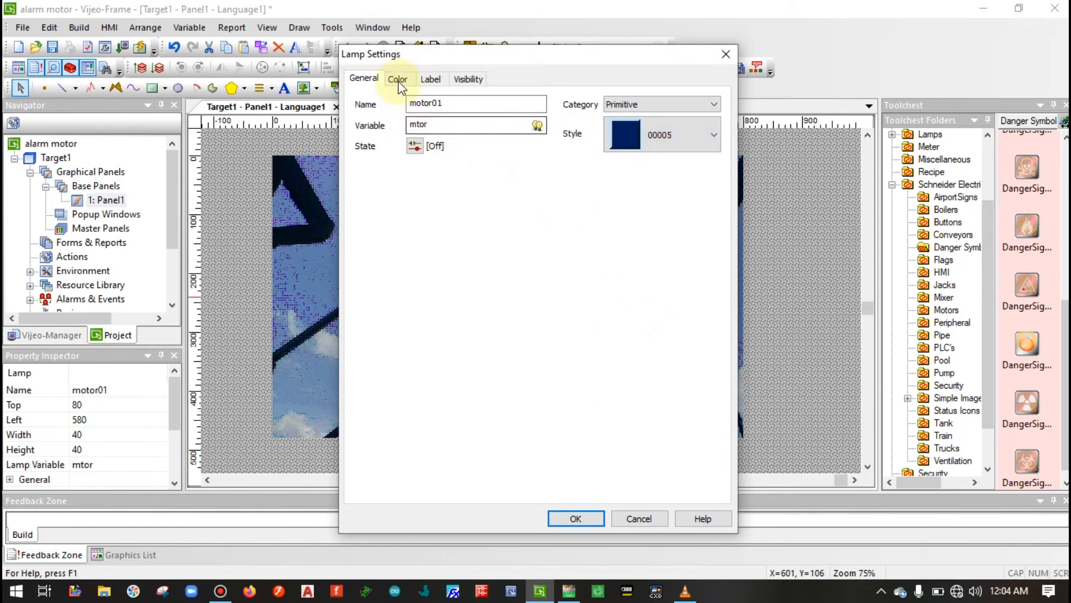
click(537, 125)
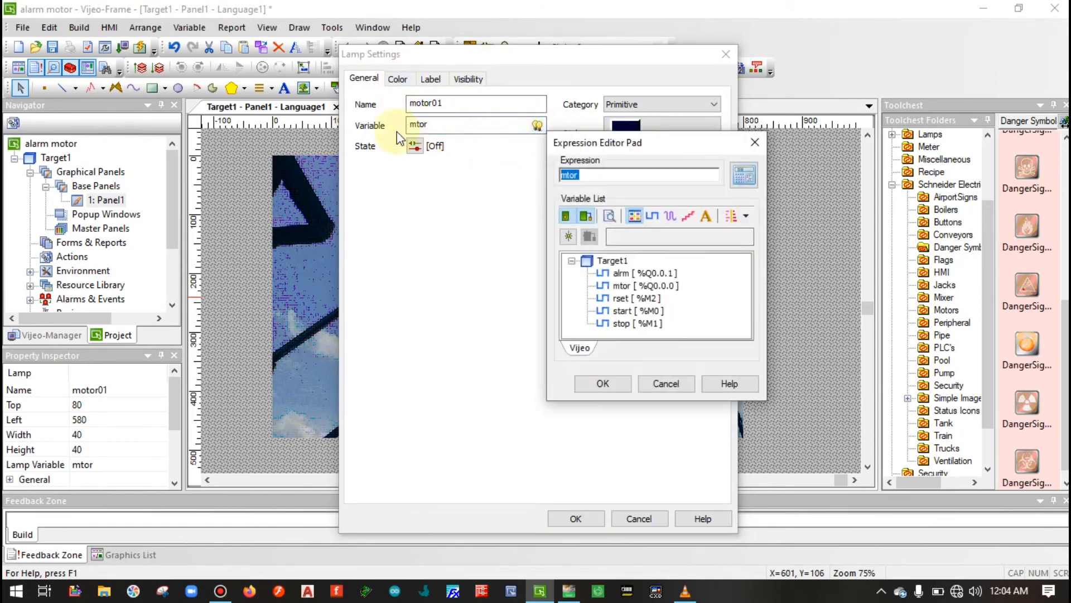
double_click(640, 283)
click(608, 382)
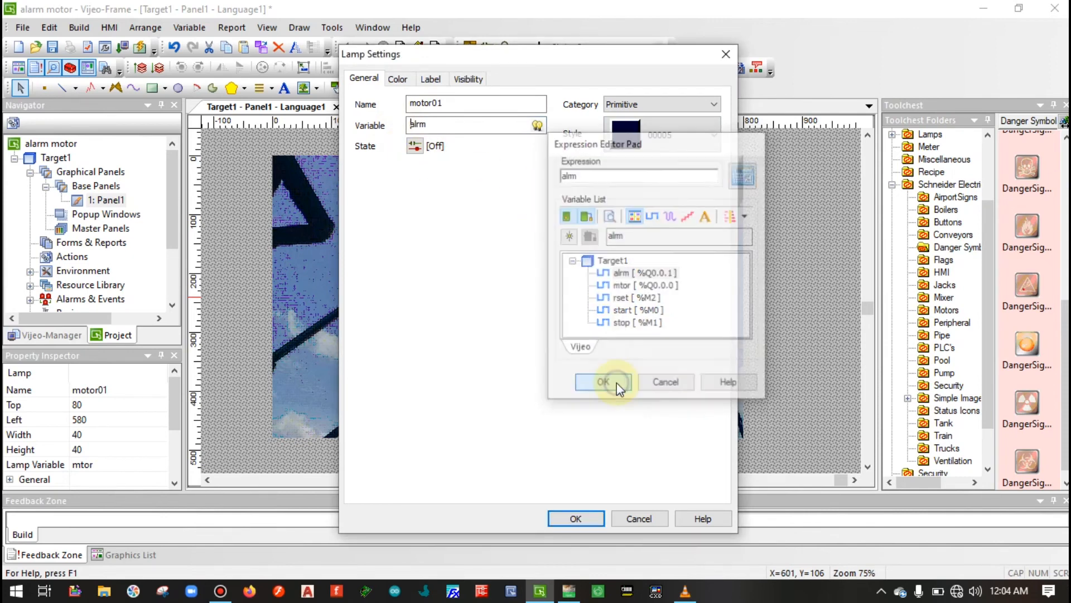
- Set the alarm lamp's fore color to black for OFF and red for ON, and apply the settings
click(397, 78)
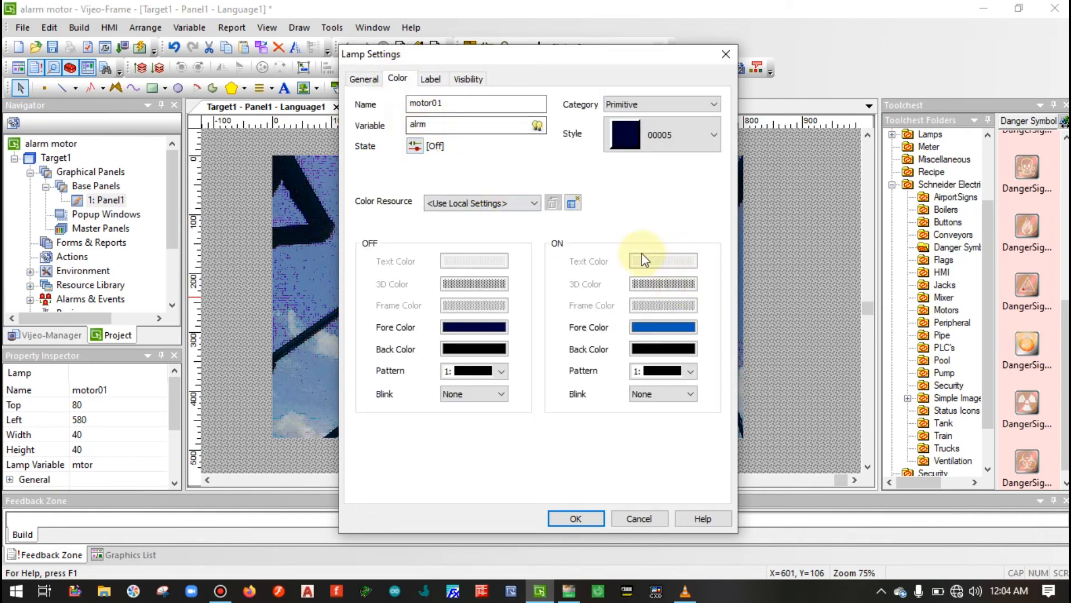
click(489, 327)
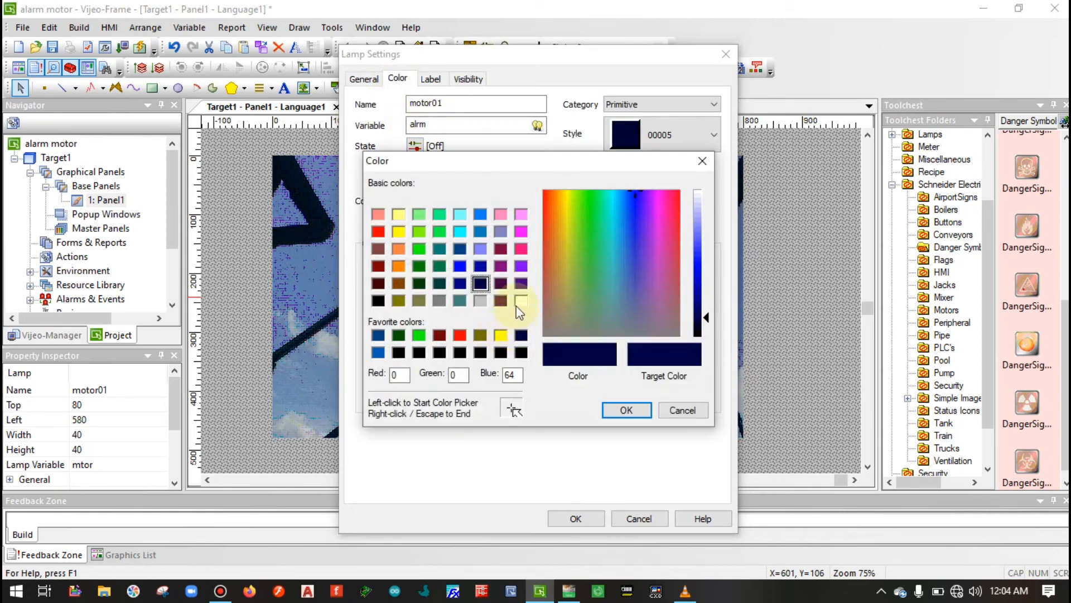
click(398, 352)
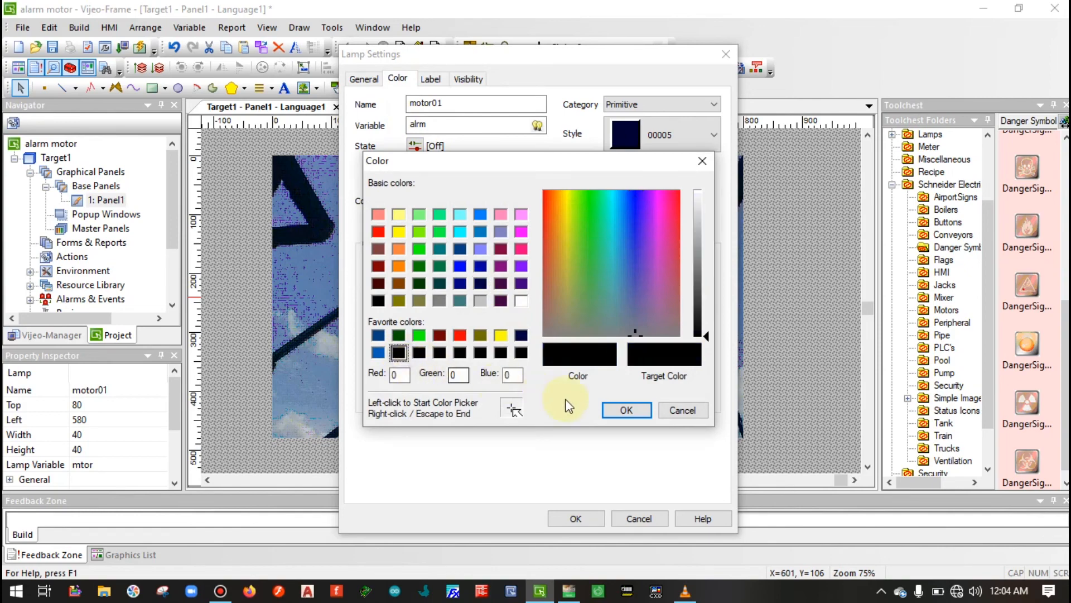
click(625, 410)
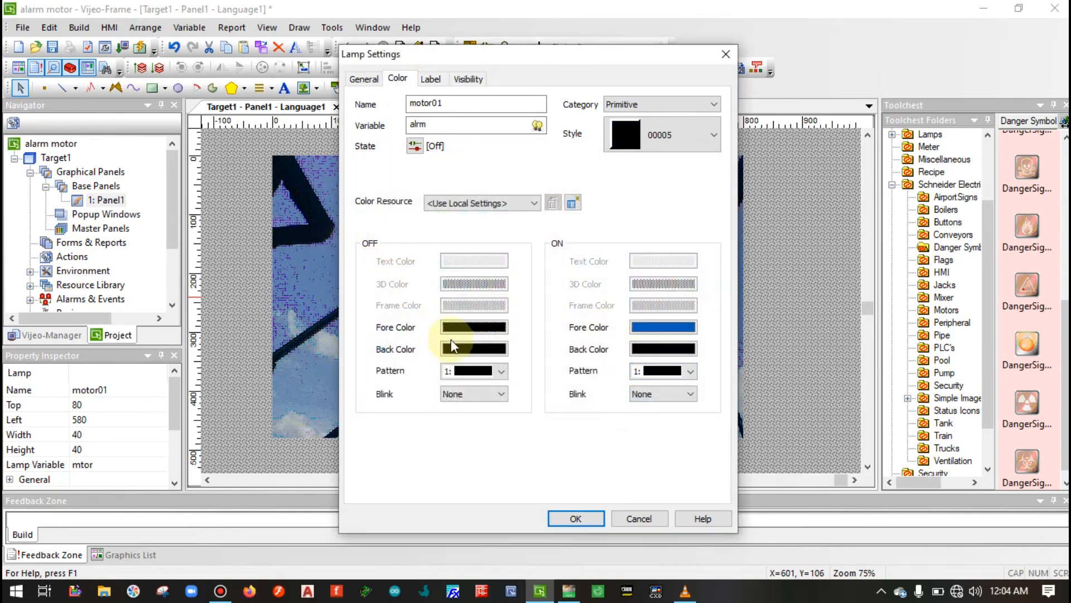
click(641, 327)
click(378, 231)
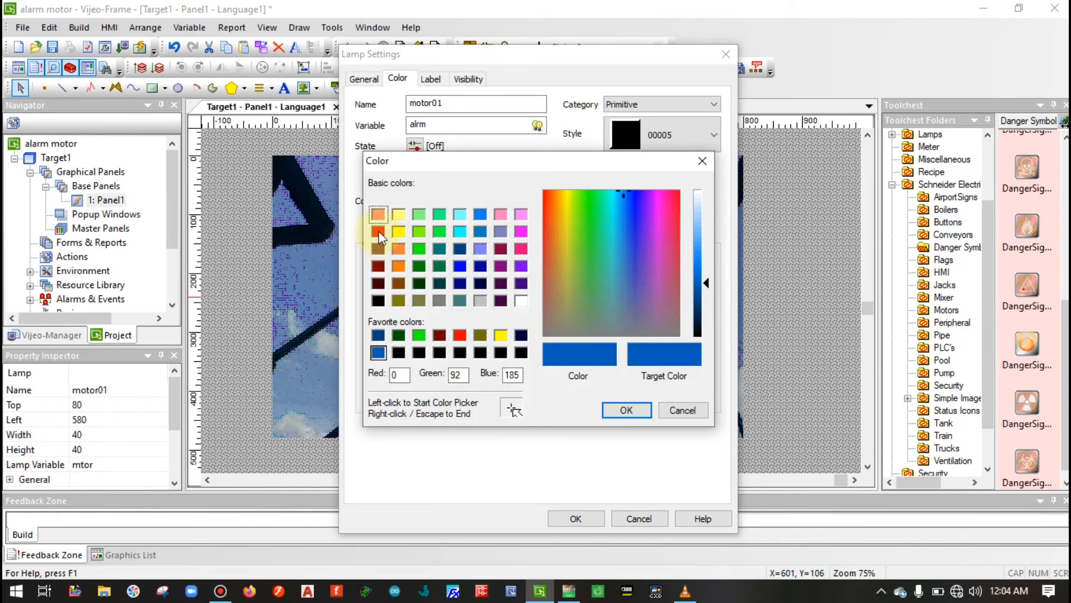
click(627, 410)
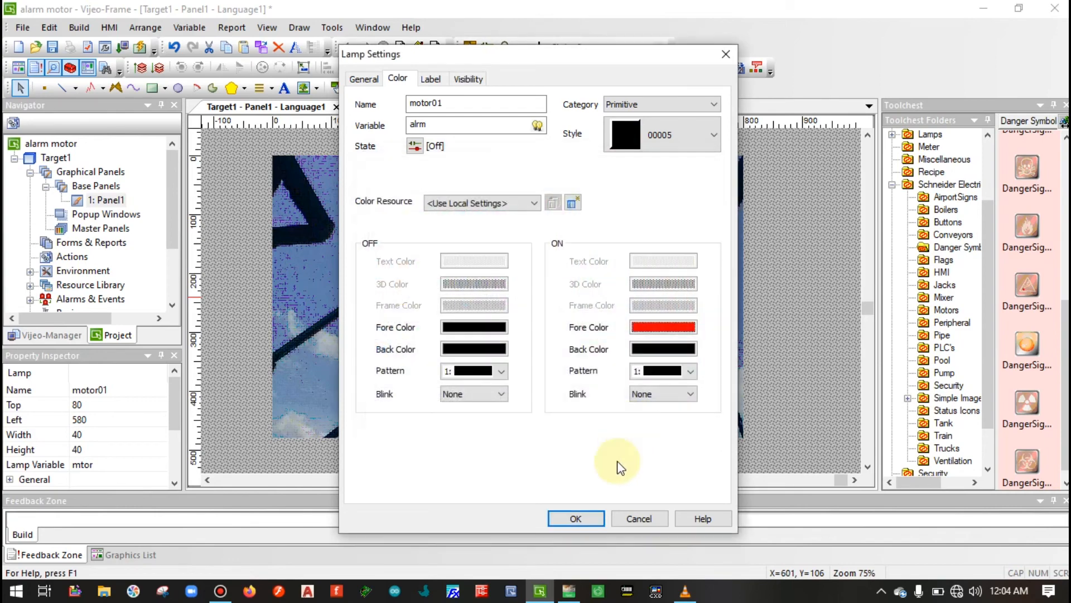
click(591, 518)
- Build all targets of the alarm motor HMI project
click(604, 259)
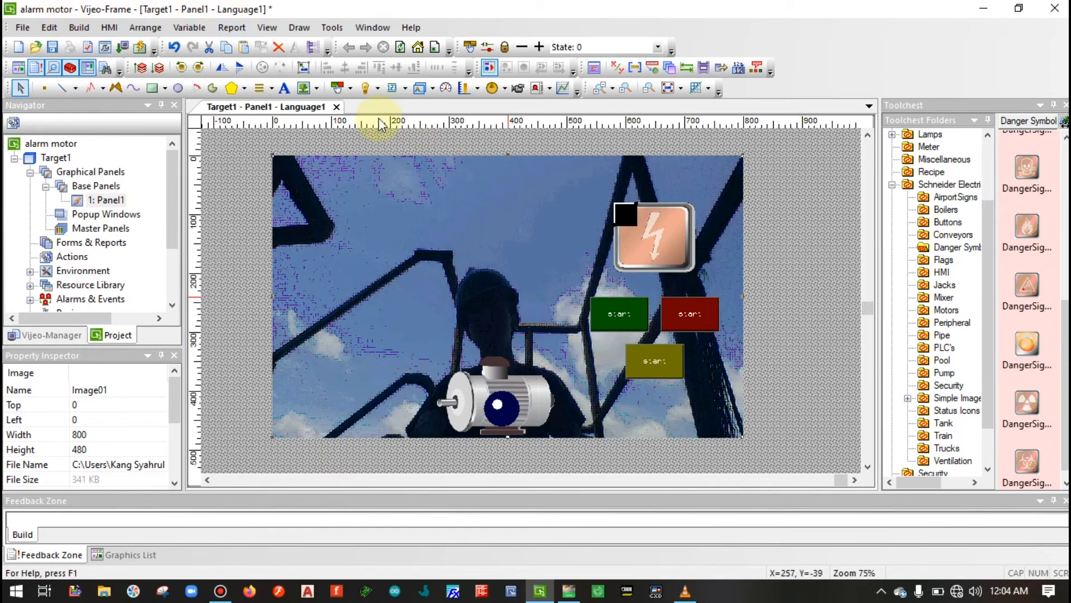
click(79, 27)
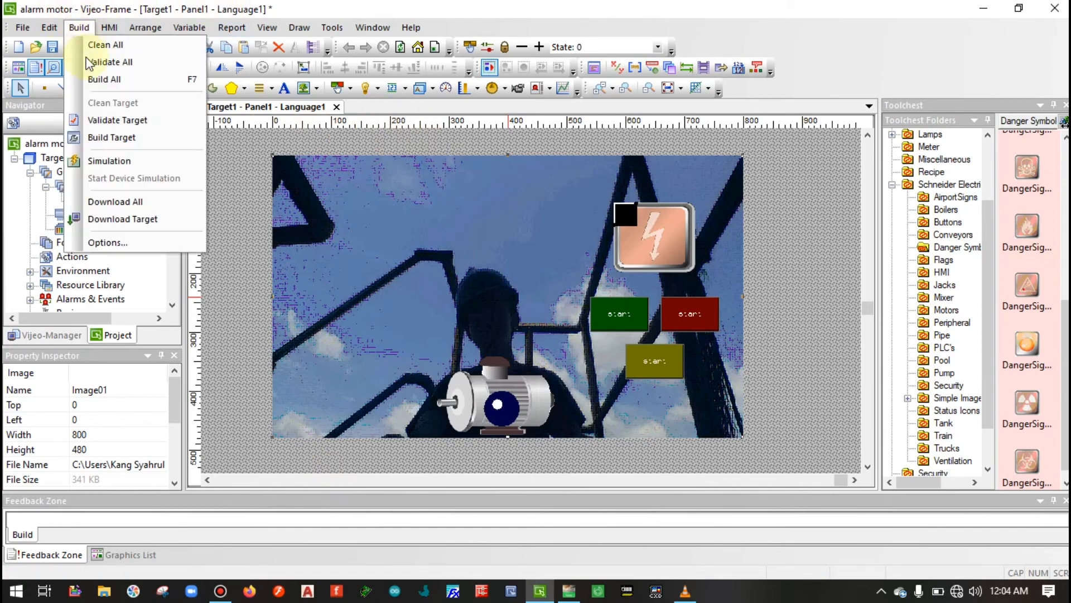
click(92, 79)
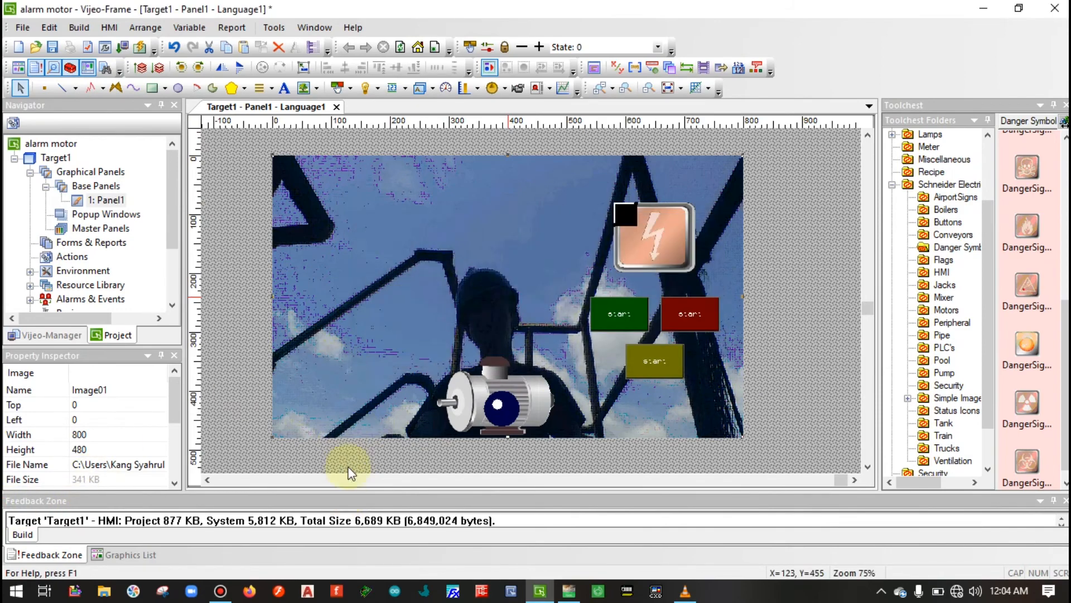
- Enlarge the Feedback Zone to read the build messages, and shrink it again to restore the panel view
drag(348, 490, 354, 354)
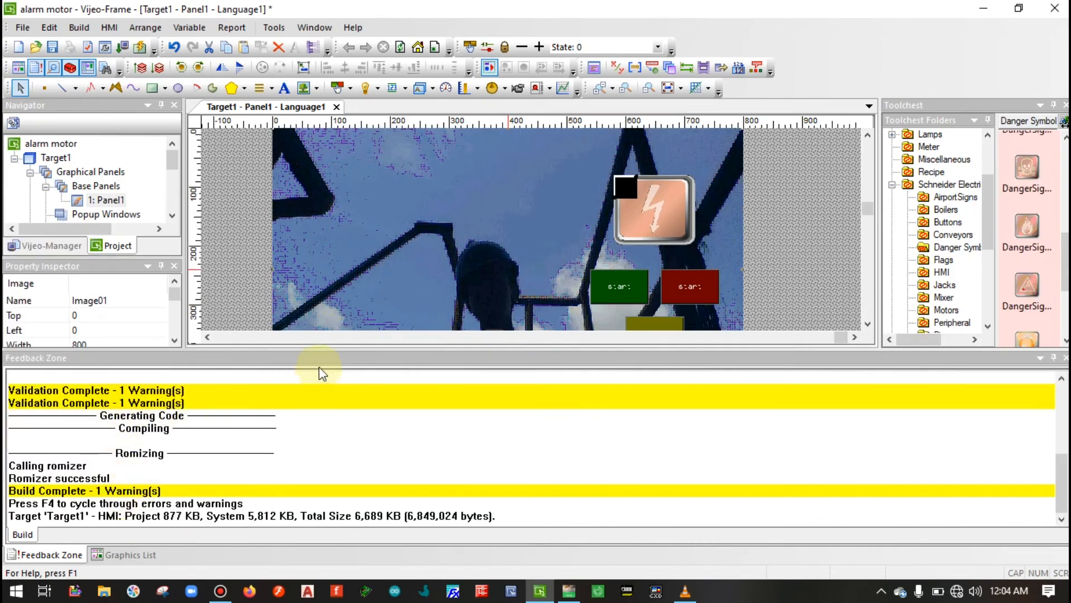
click(74, 493)
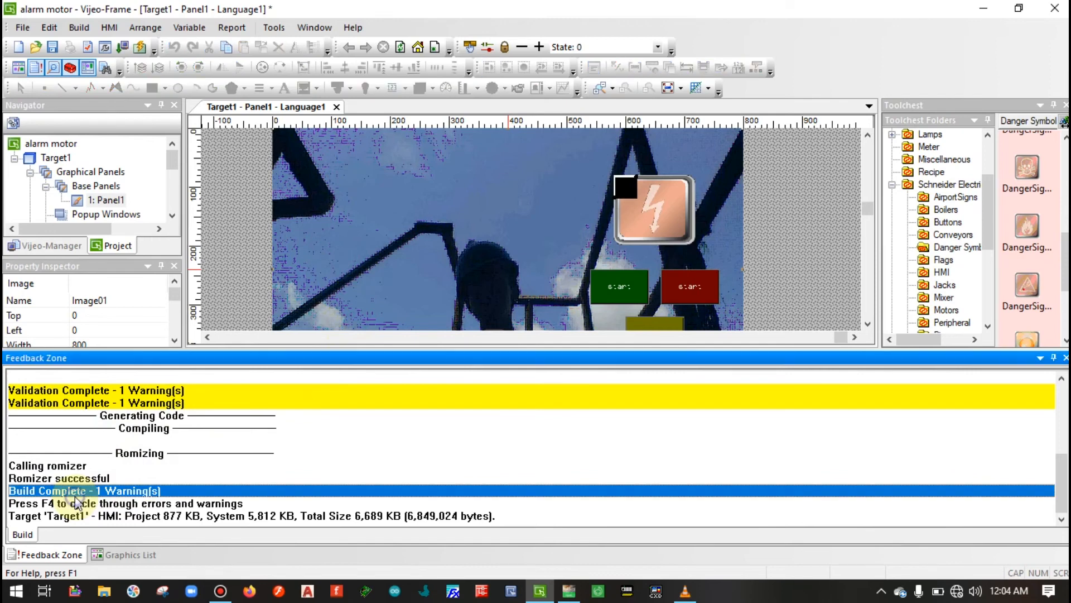
click(414, 346)
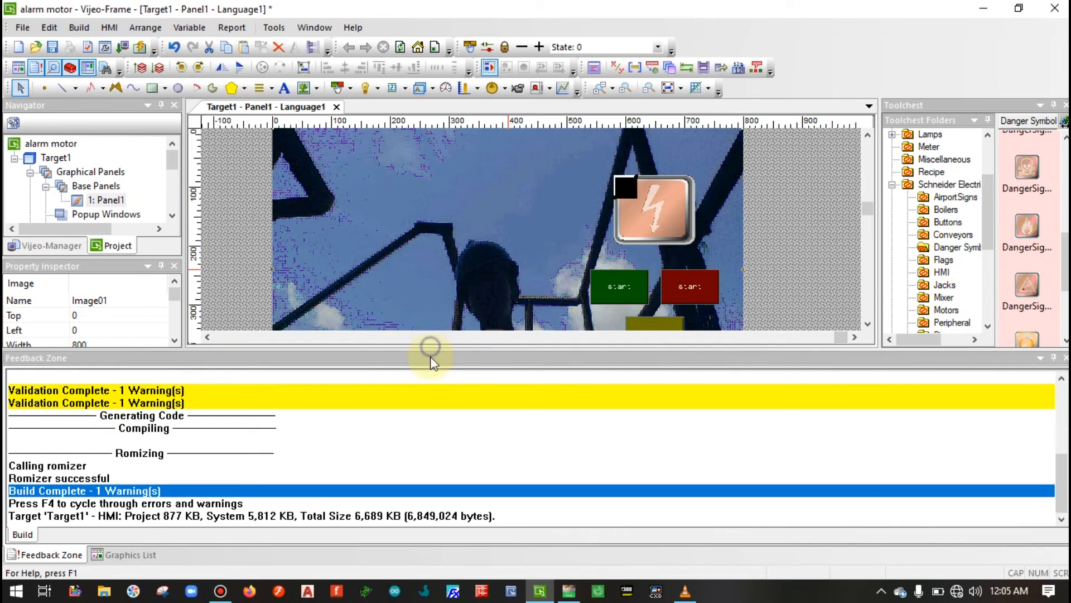
drag(422, 350, 397, 509)
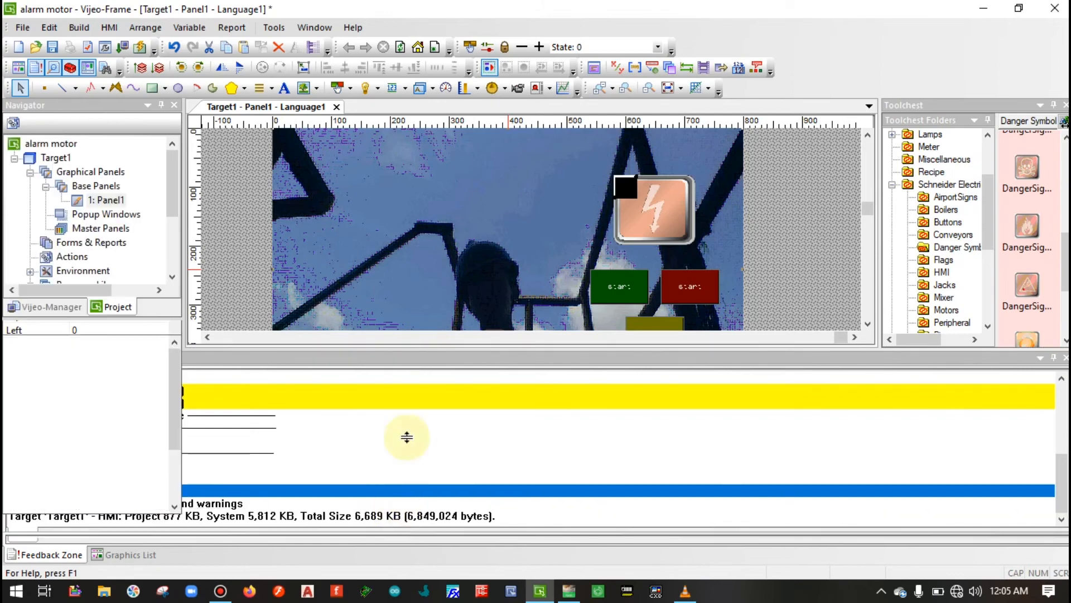
click(394, 460)
scroll(429, 400, up, 3)
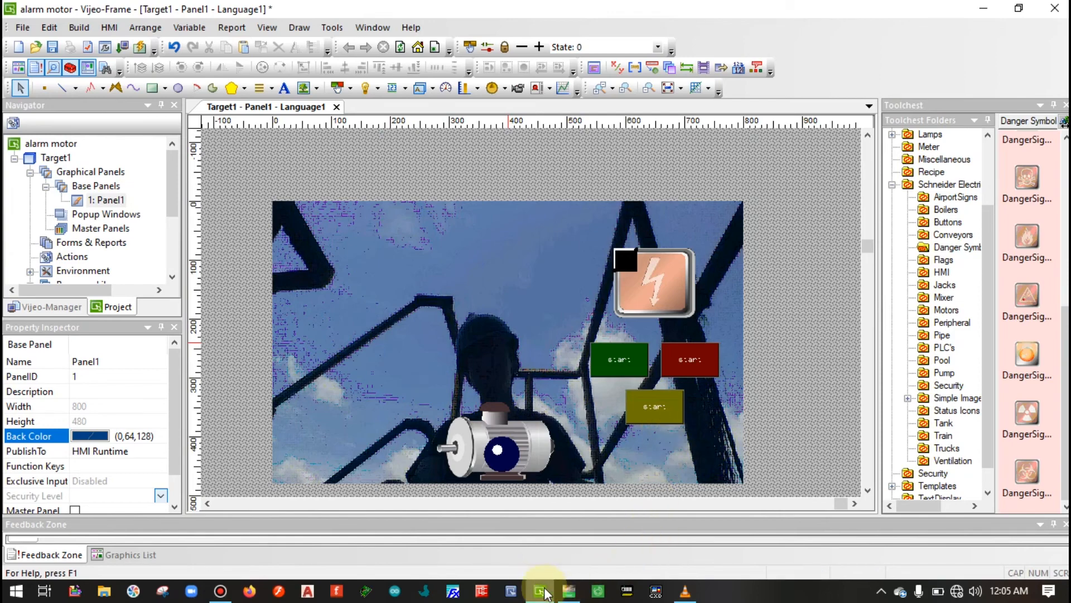
- Switch to EcoStruxure Machine Expert - Basic, launch the simulator for the PLC program, and start the controller
click(568, 590)
click(831, 63)
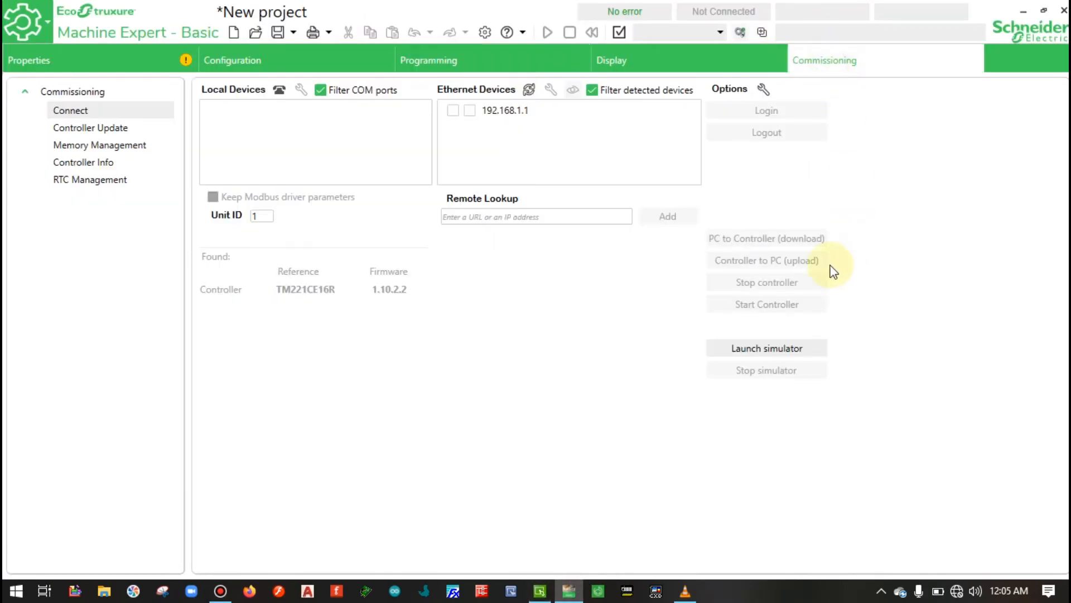
click(778, 349)
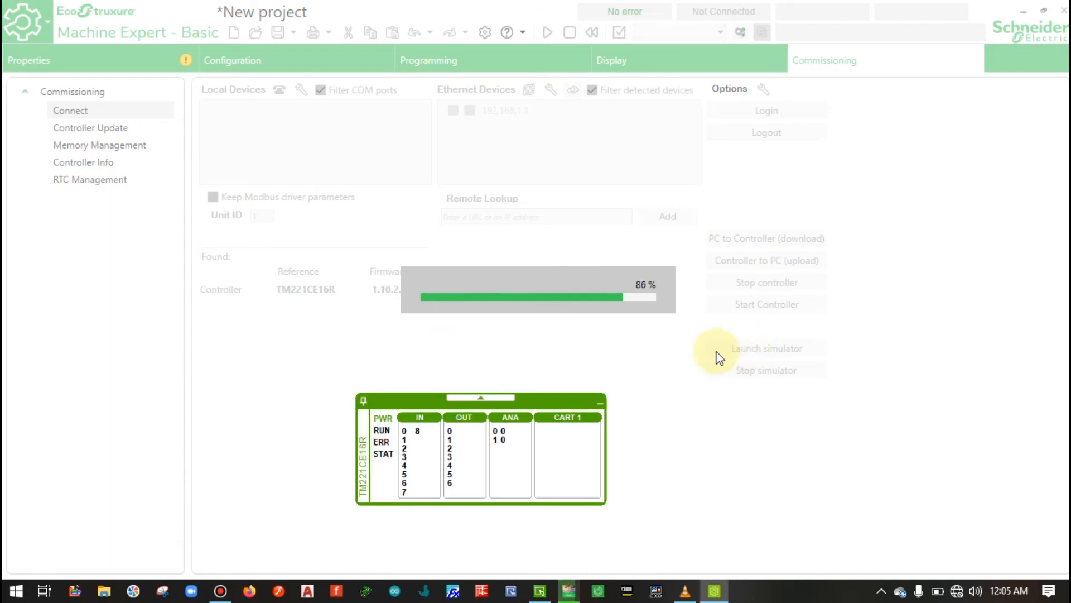
click(600, 402)
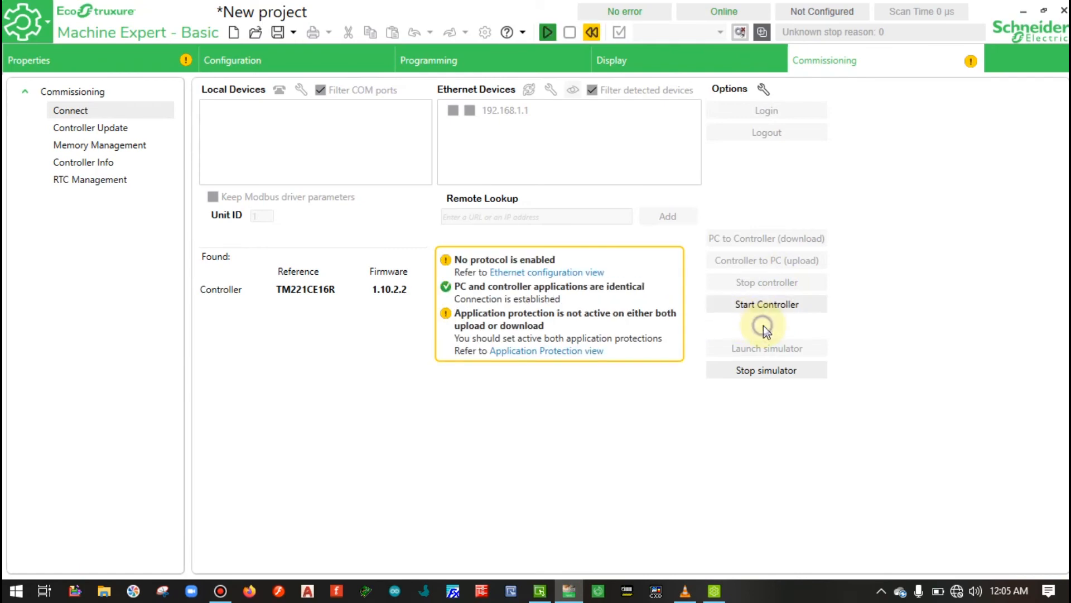
click(768, 305)
click(667, 346)
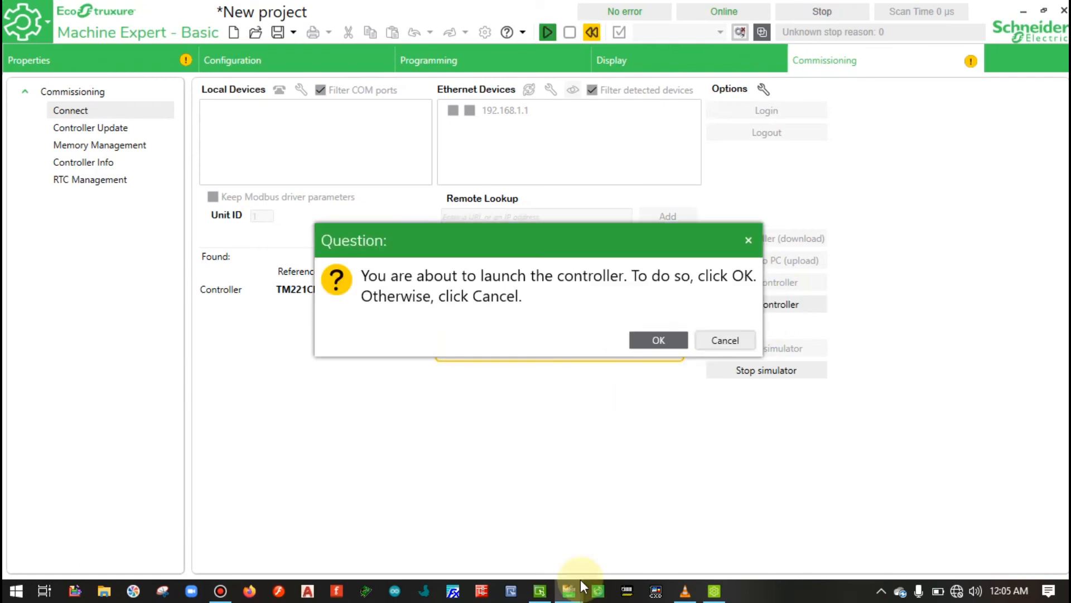
- Display the ladder program of the running controller to monitor the motor and alarm rungs online
click(550, 592)
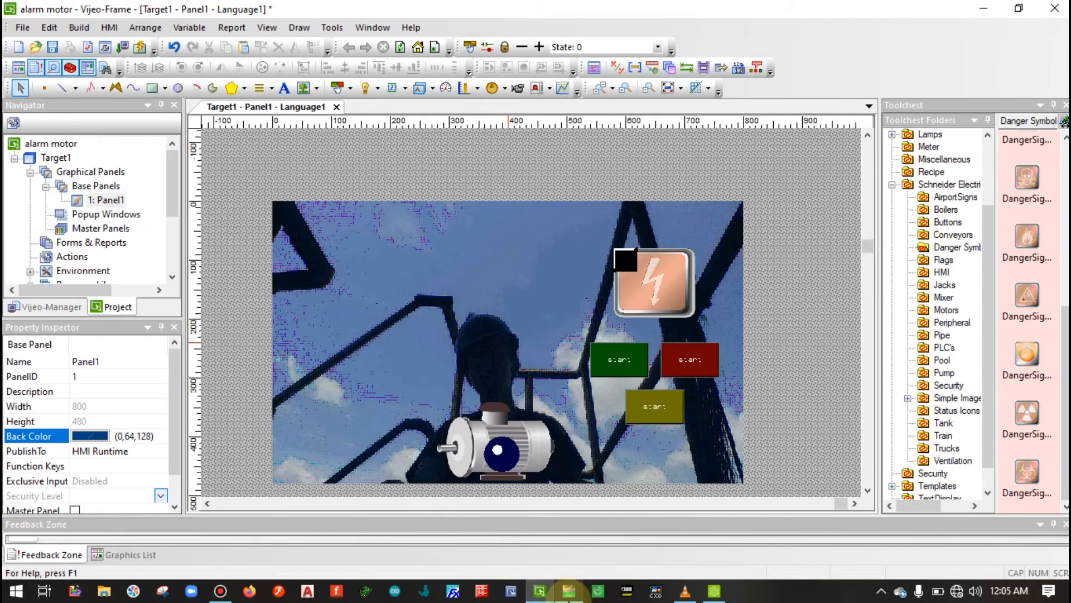
click(568, 590)
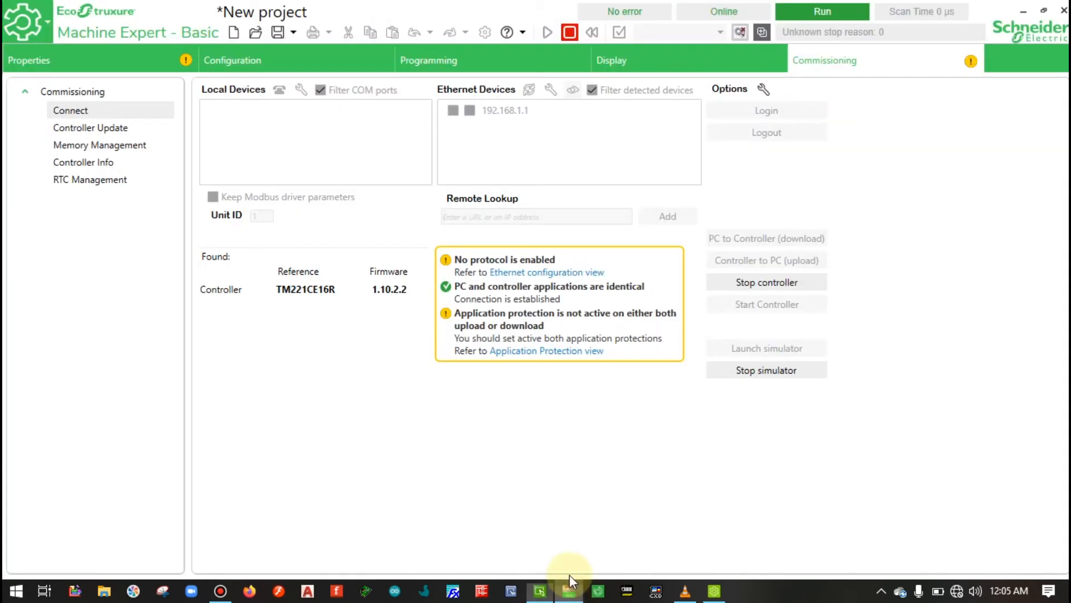
click(522, 61)
click(600, 430)
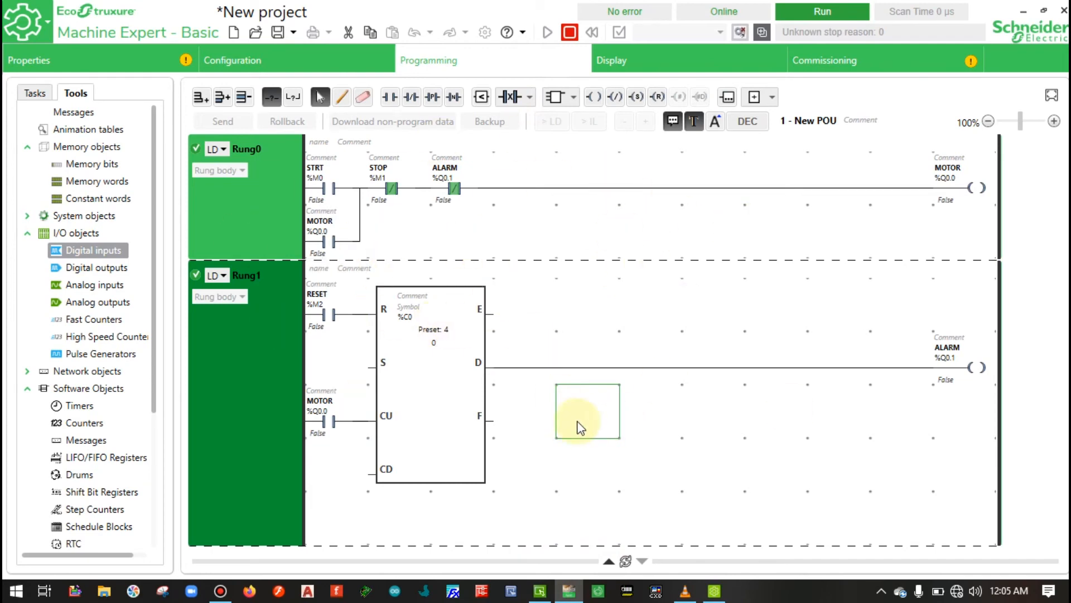
- Switch to Vijeo-Designer Basic and set the Modbus equipment's IP address to 127.0.0.1 in its configuration
click(544, 593)
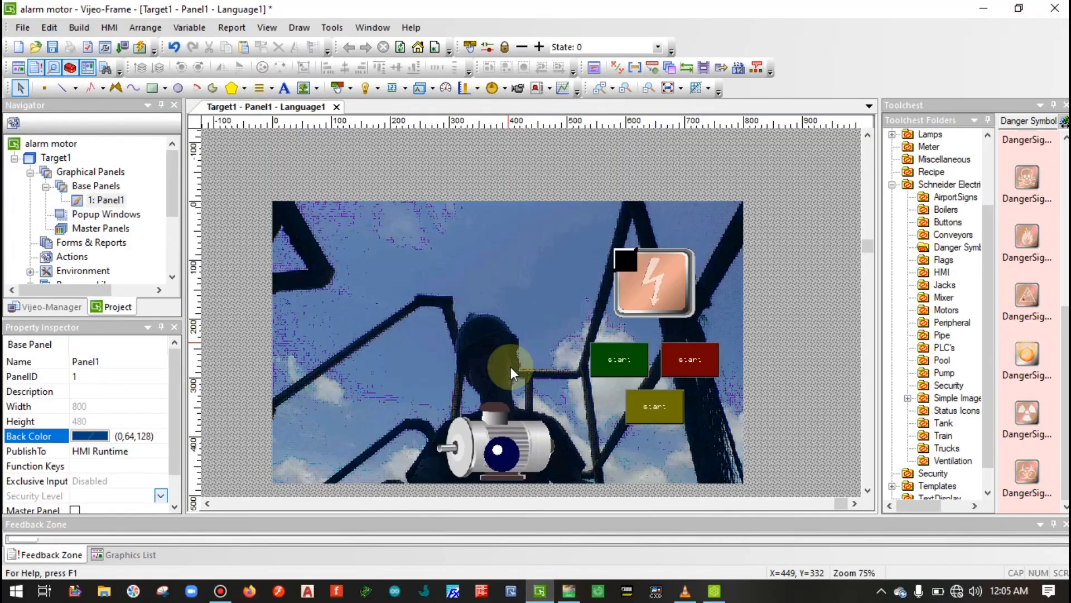
scroll(237, 289, down, 3)
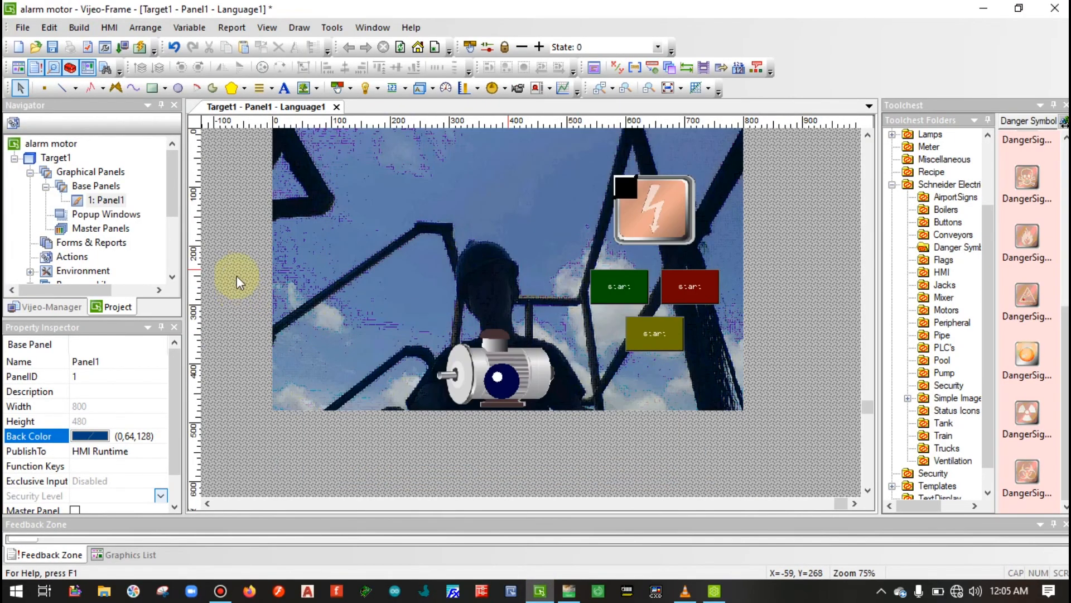
drag(170, 185, 172, 261)
double_click(121, 272)
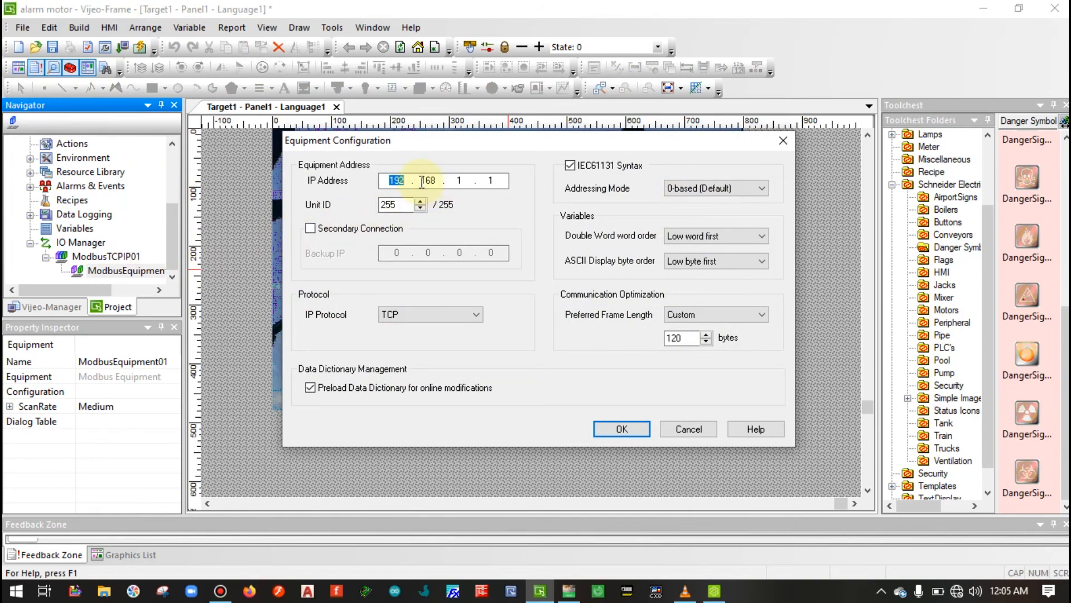
text(127.0.0)
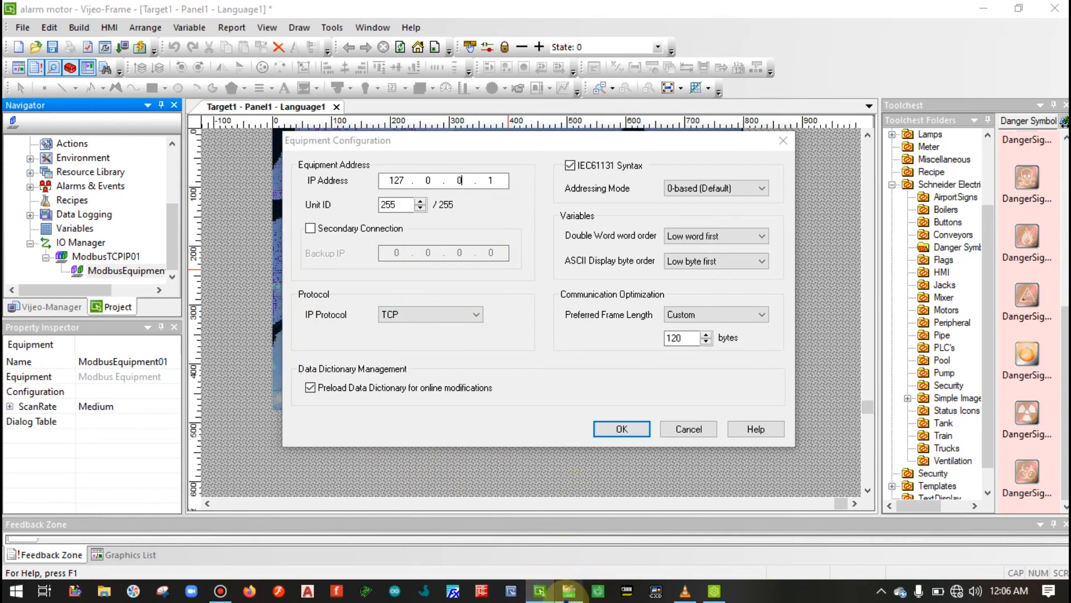
click(569, 591)
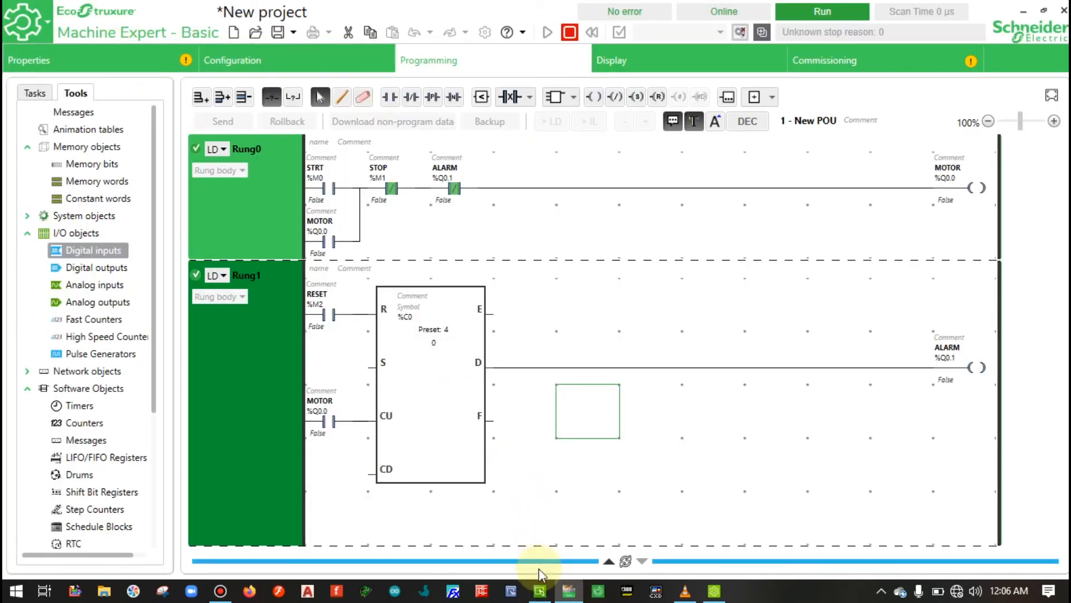
click(541, 593)
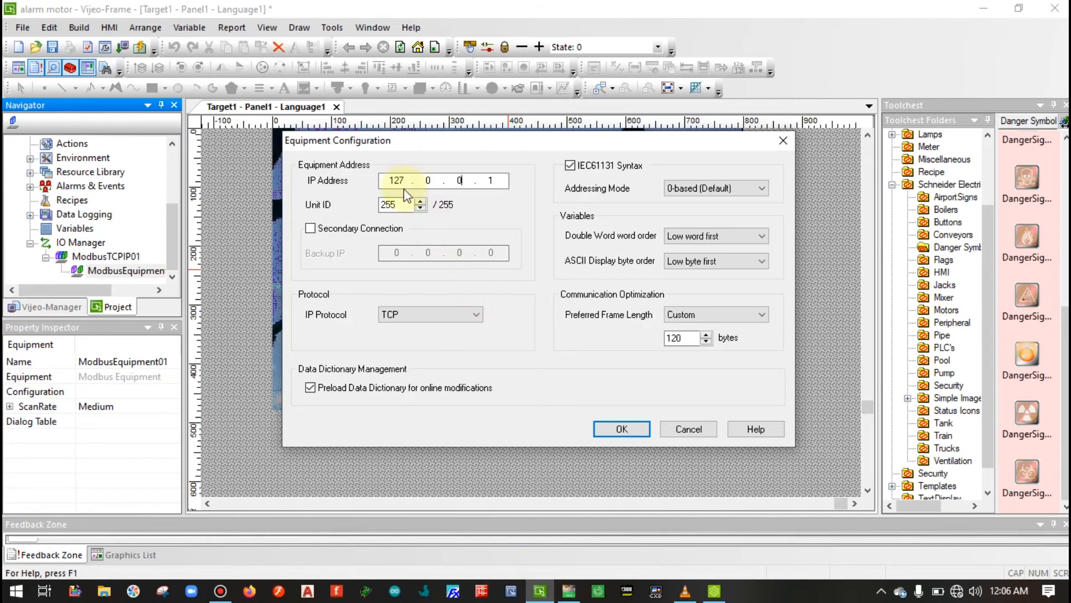
click(384, 180)
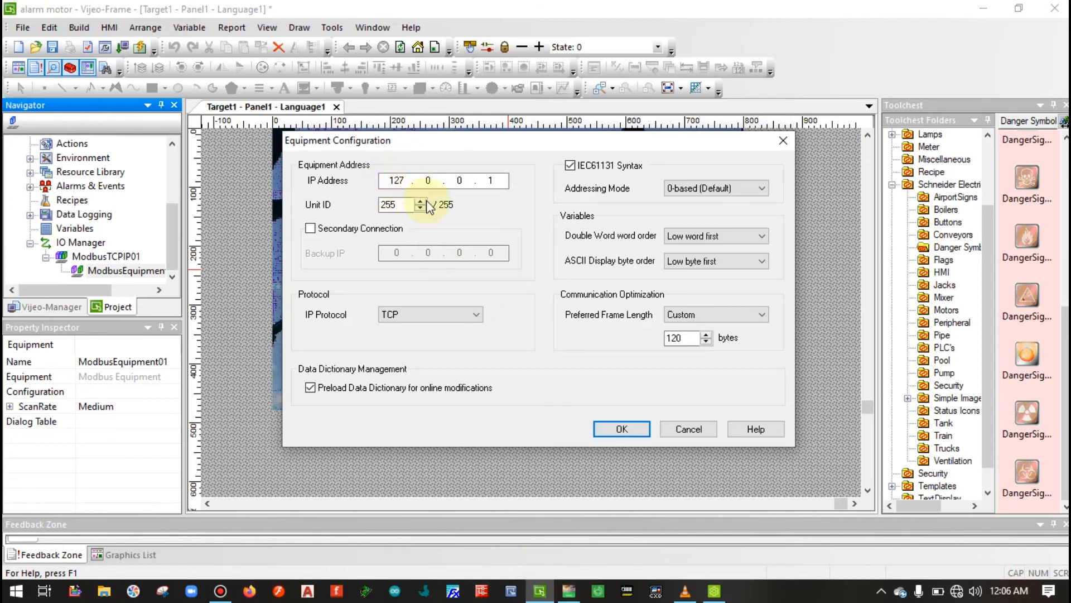
click(618, 428)
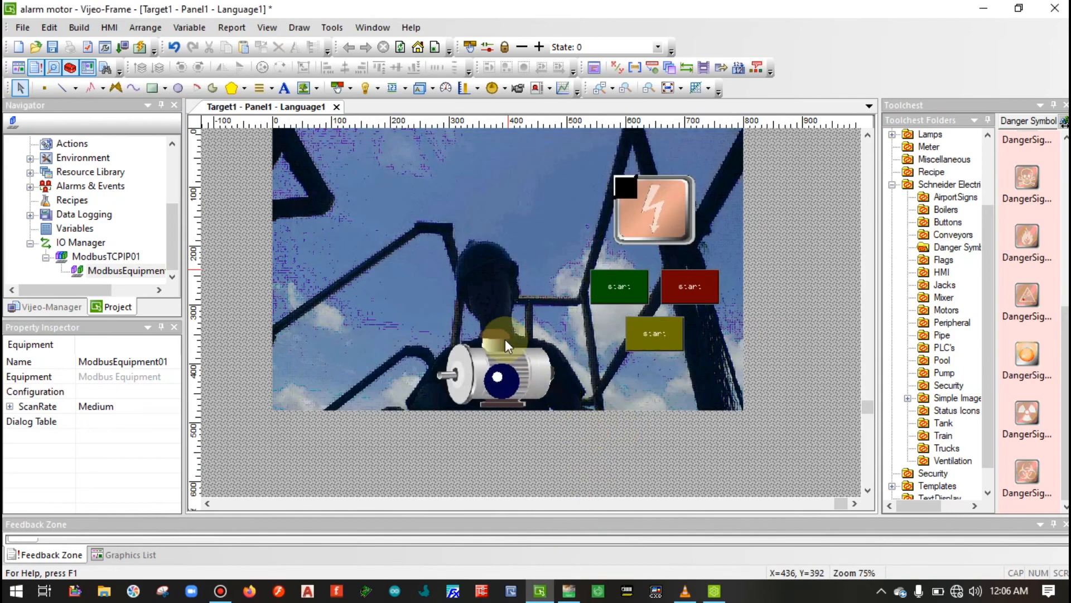
- Start the simulation of the HMI project and move the runtime window toward the middle of the screen
scroll(491, 325, up, 3)
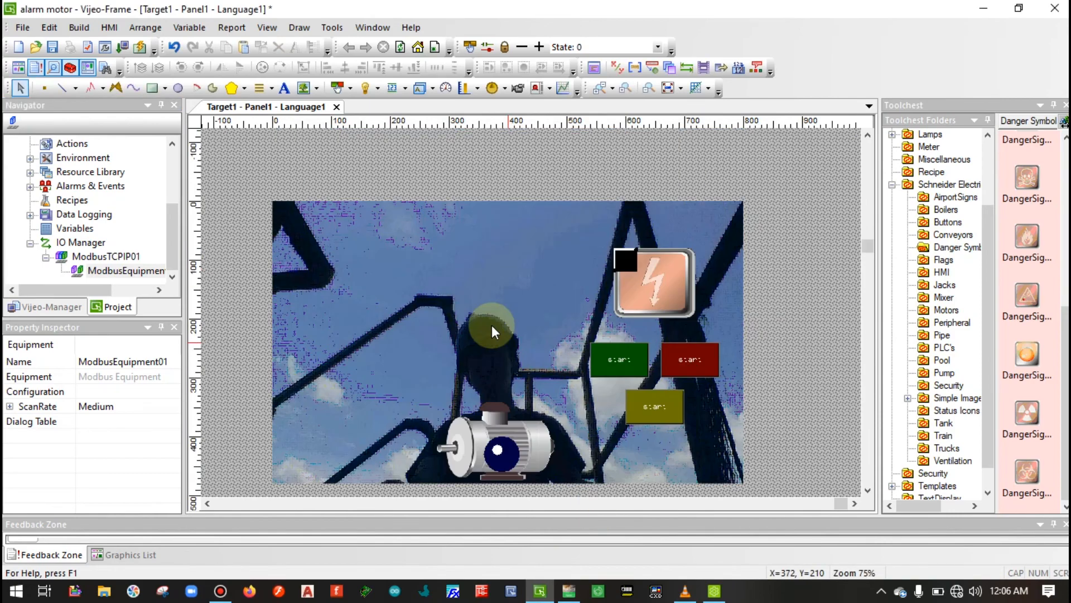
click(108, 28)
click(78, 28)
click(78, 28)
click(99, 160)
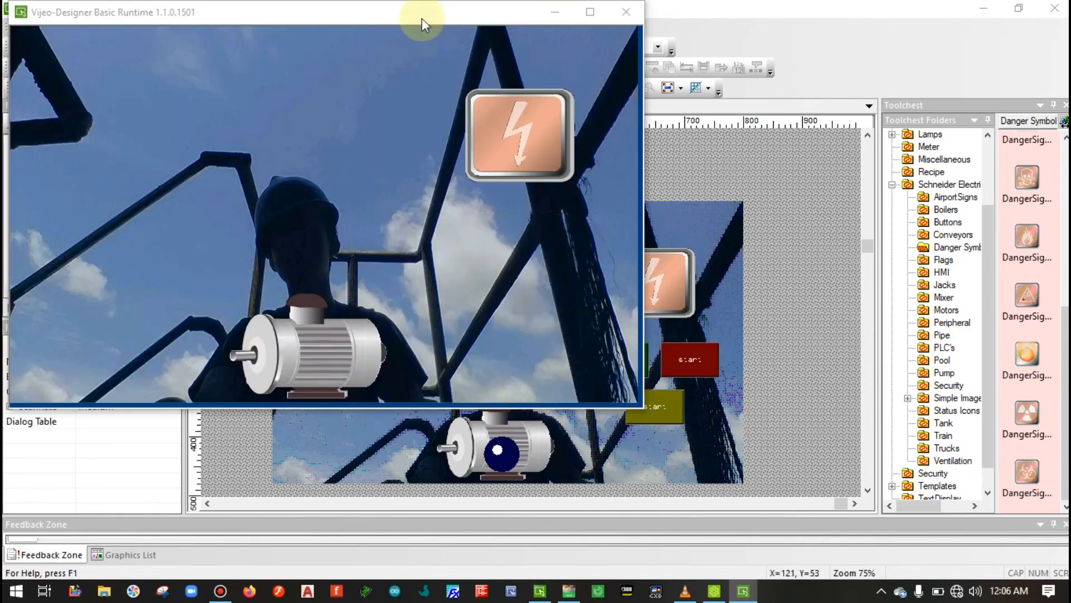
drag(422, 17, 549, 66)
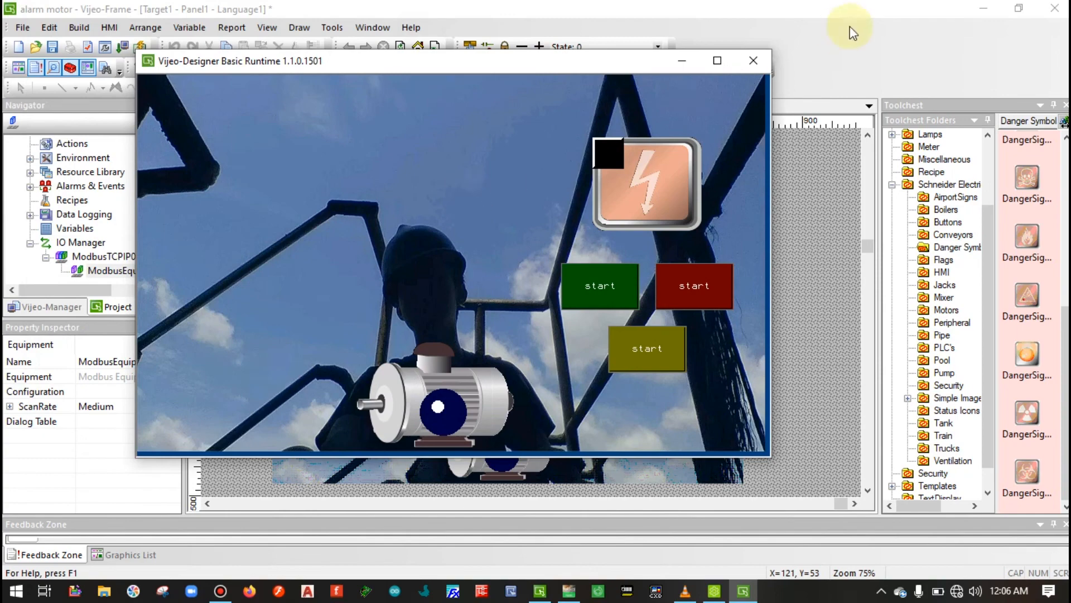
drag(517, 65, 578, 85)
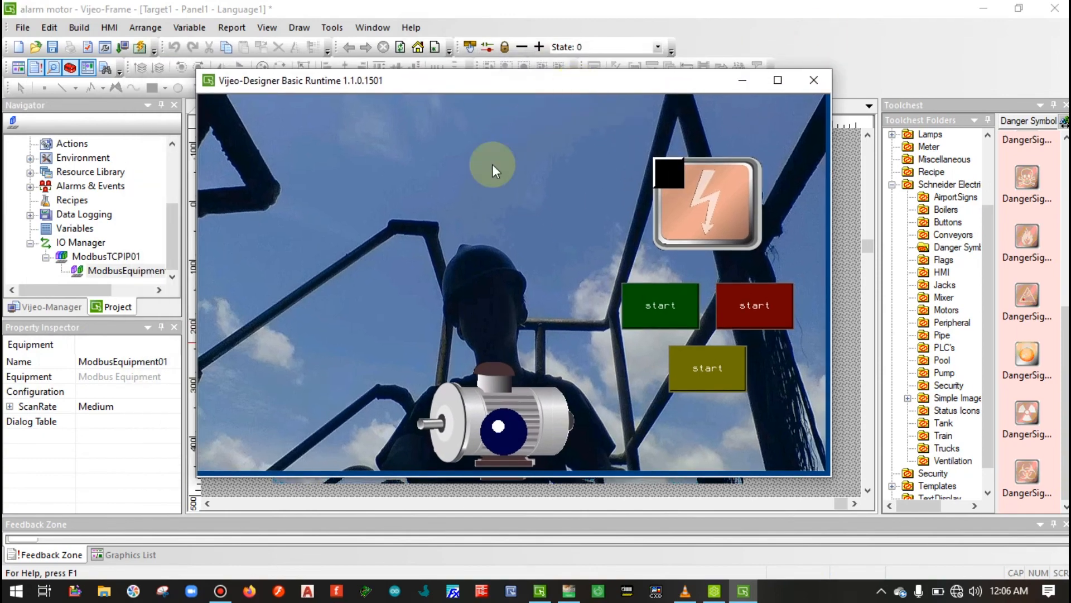
- Bring up the online ladder program and place the HMI runtime window over it, leaving the MOTOR and ALARM coils uncovered
click(546, 590)
click(569, 592)
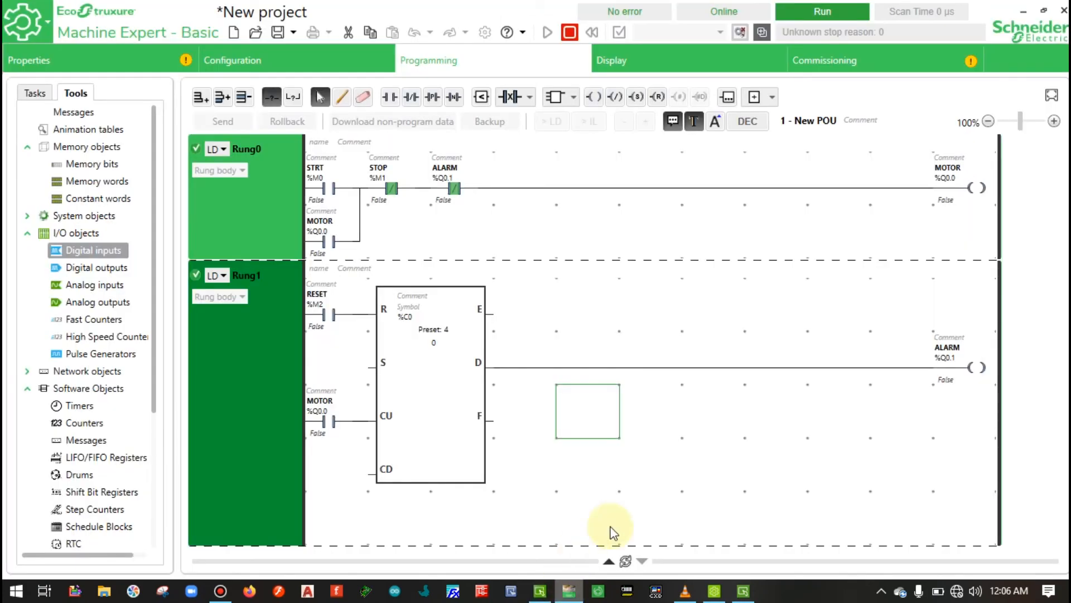
click(737, 596)
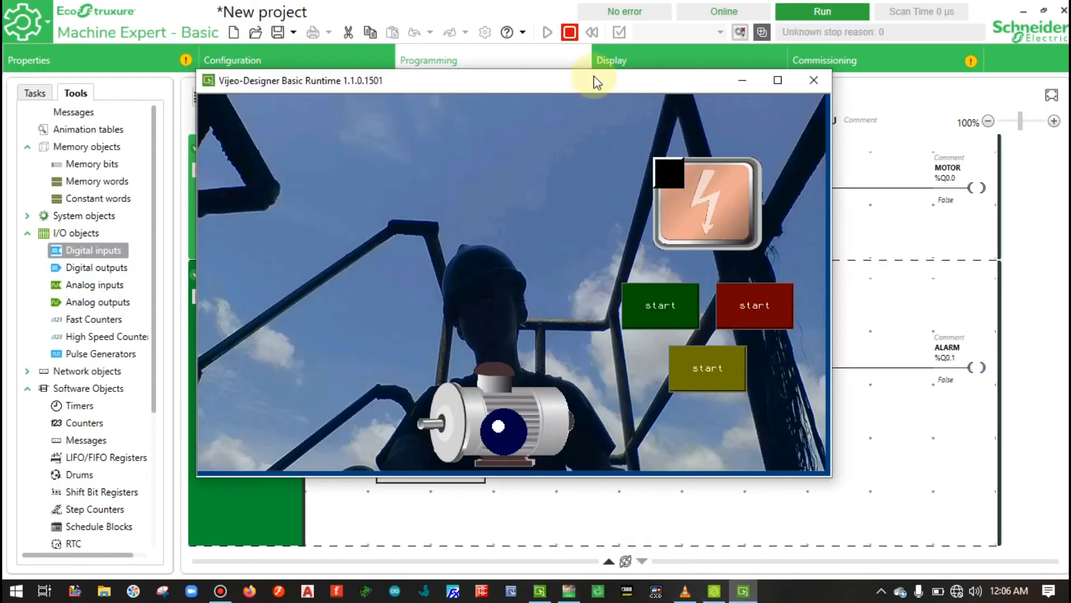
drag(584, 83, 828, 29)
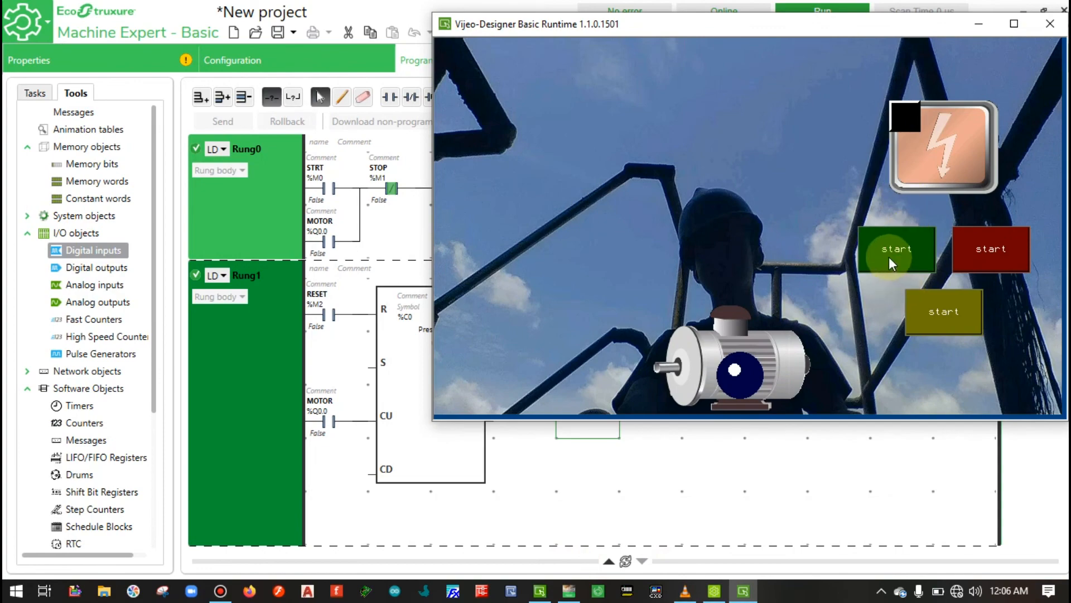
drag(626, 40, 268, 50)
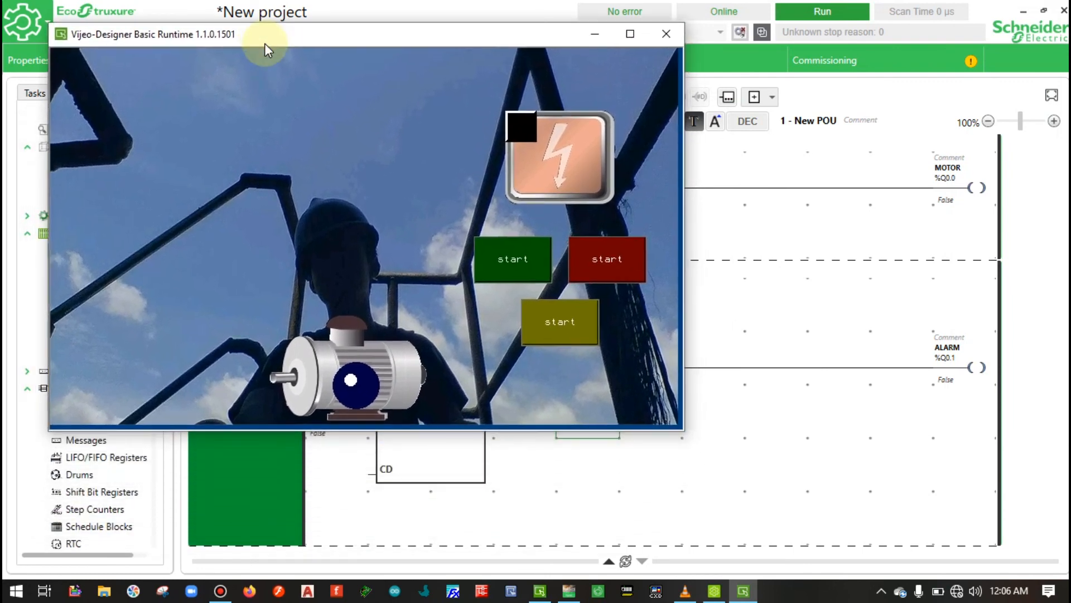
- Start the motor with the green switch on the HMI runtime, and uncover Rung0 to check its contacts and coil
click(504, 246)
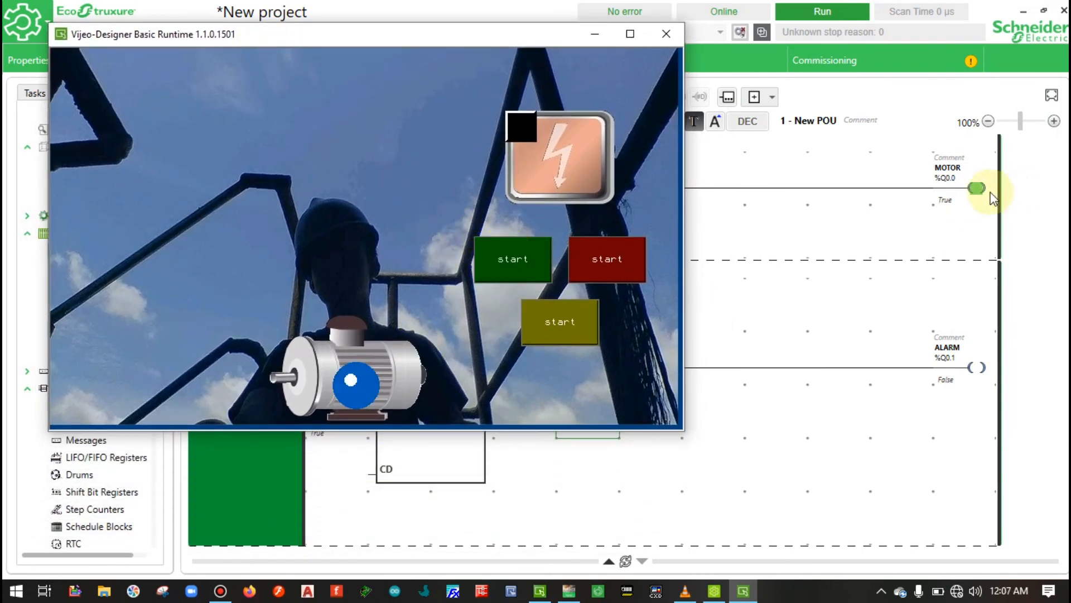
mouse_move(984, 195)
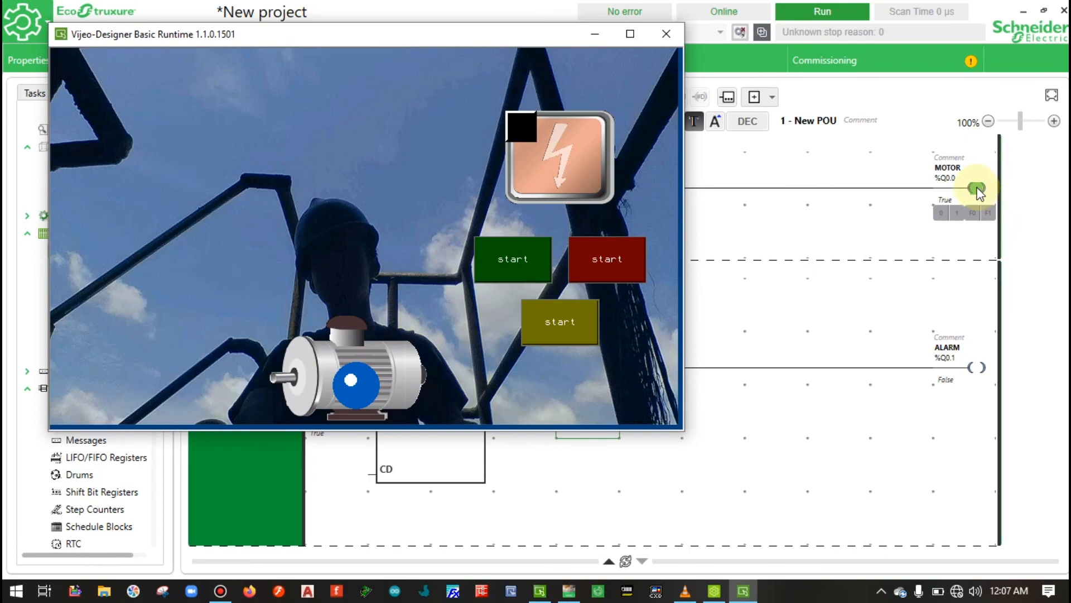
drag(504, 51, 850, 314)
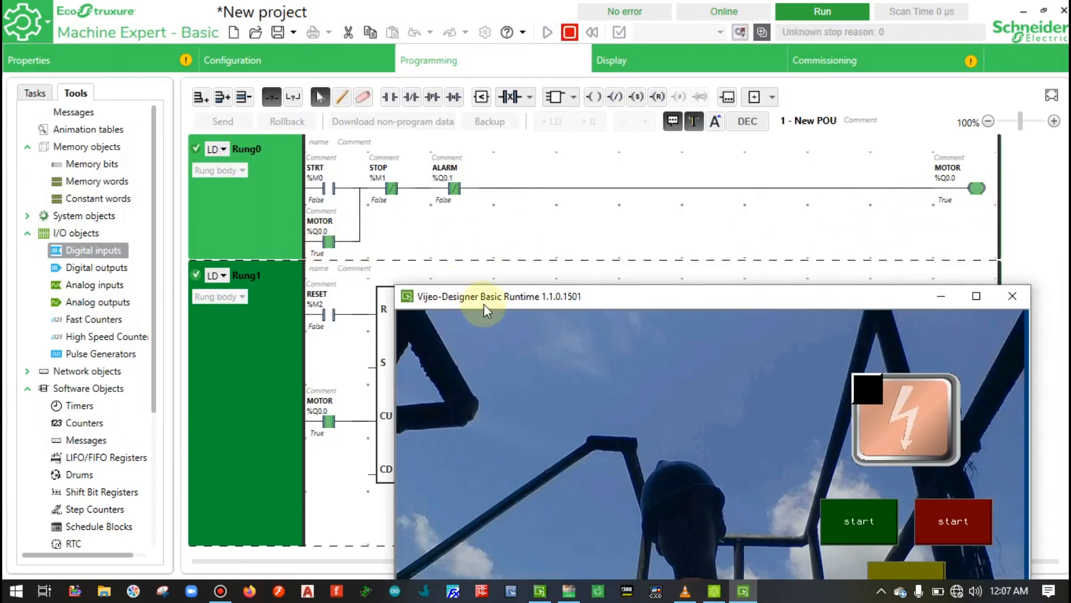
drag(525, 298, 549, 207)
mouse_move(321, 188)
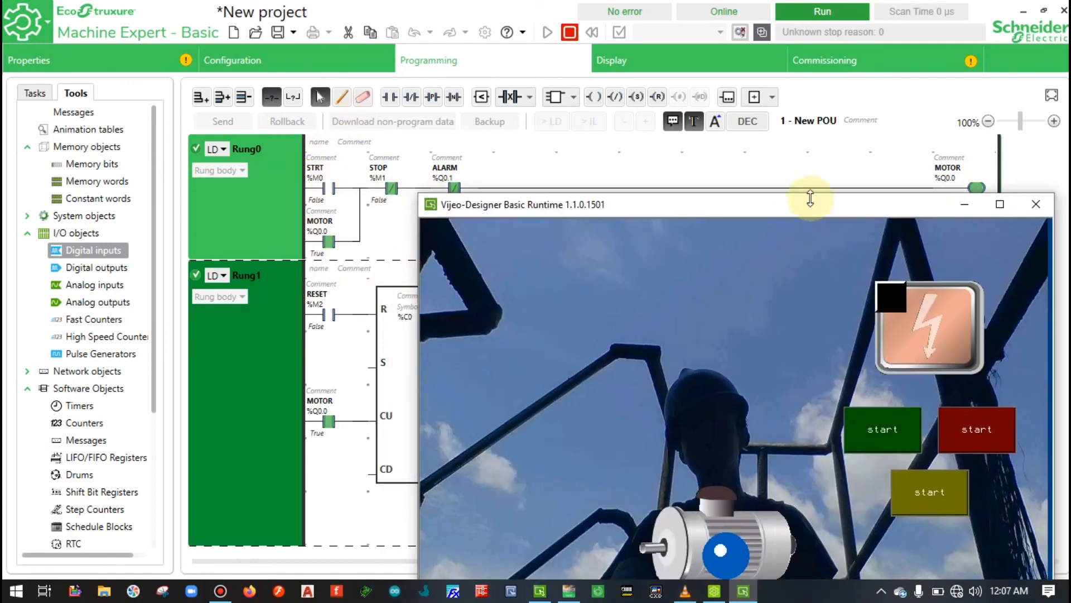
- Move the runtime window clear of the counter block's count value and stop the motor with the red switch
drag(788, 203, 772, 78)
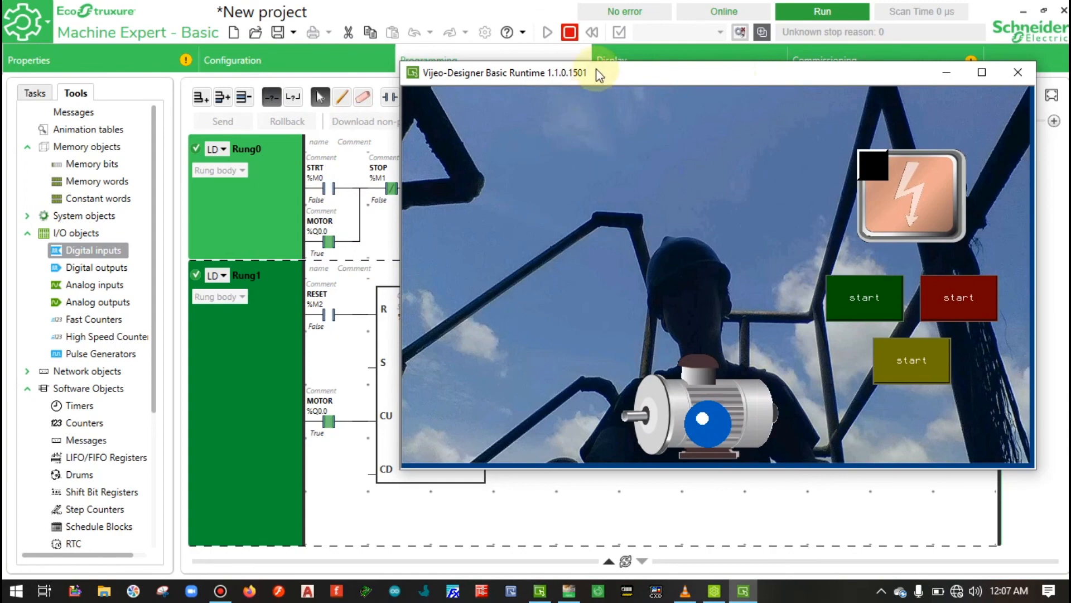
drag(614, 76, 710, 67)
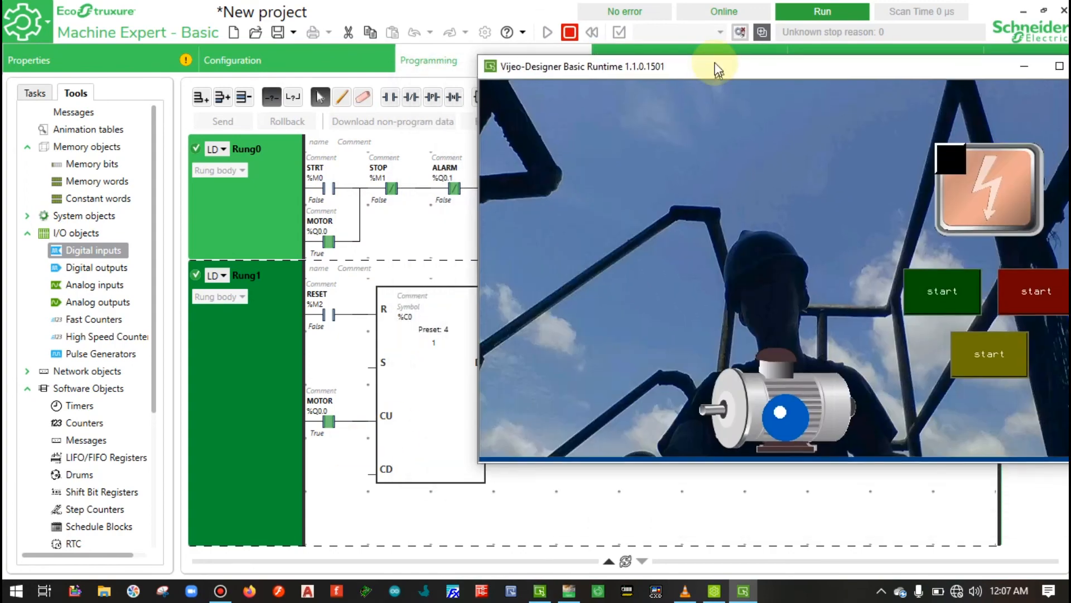
click(1029, 289)
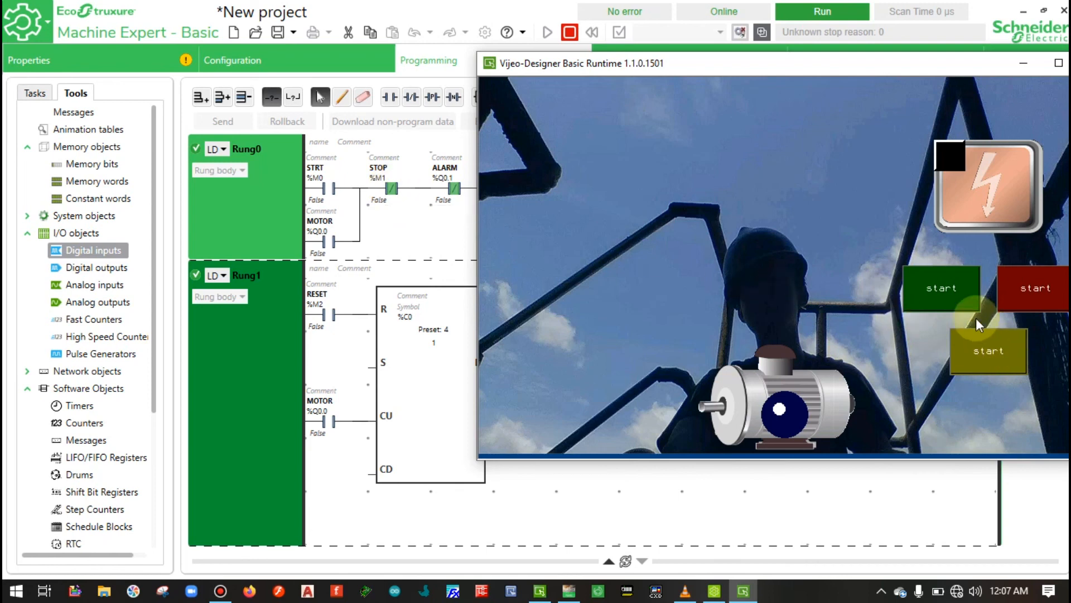
- Start the motor with the green switch and move the HMI runtime window to uncover the MOTOR and ALARM coils
click(957, 294)
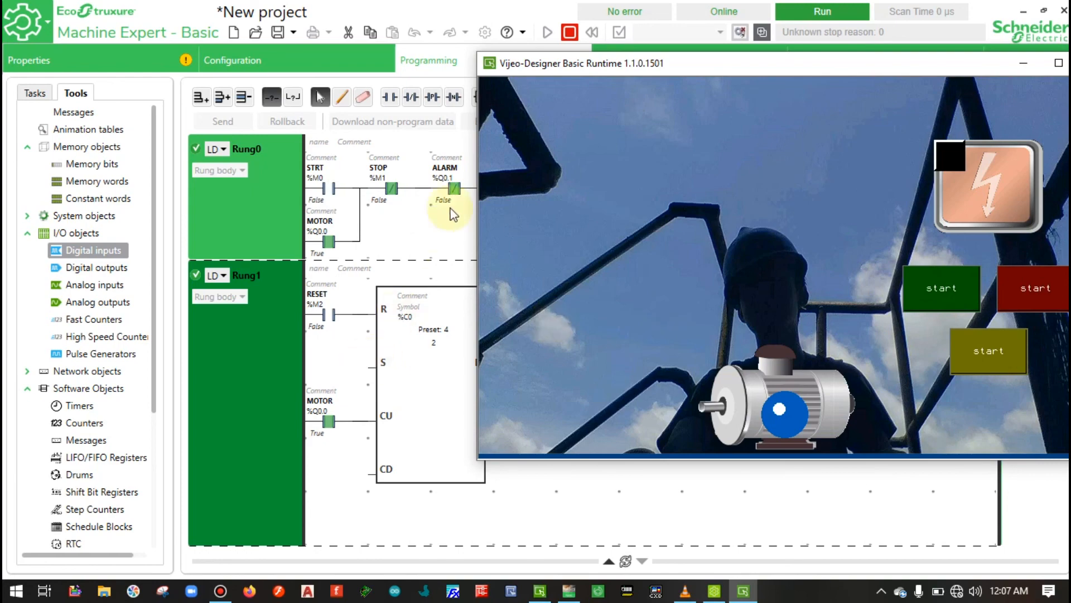
drag(745, 65, 622, 11)
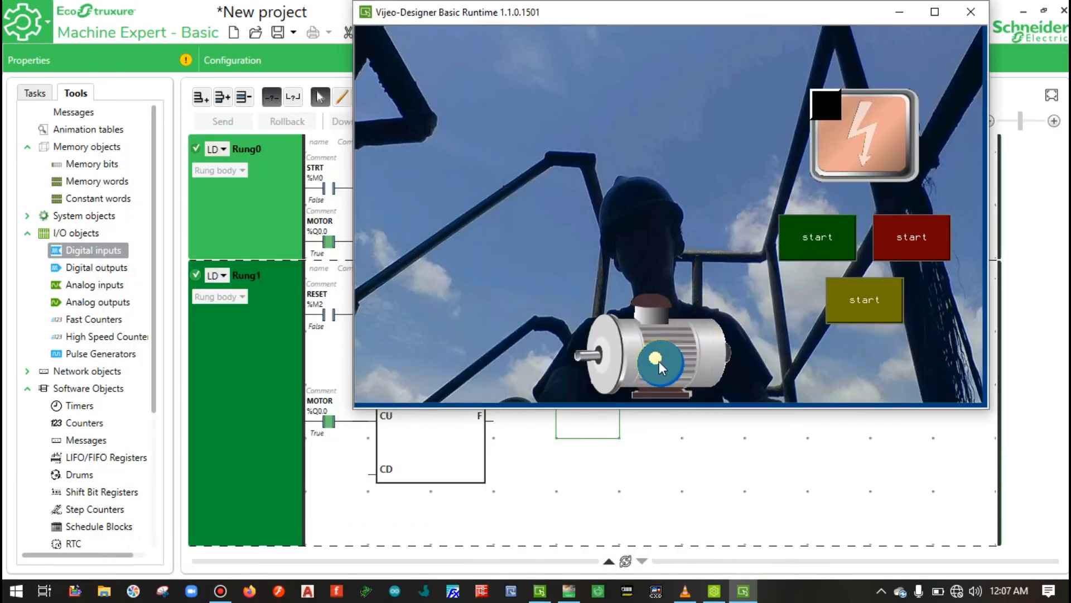
drag(721, 31, 390, 77)
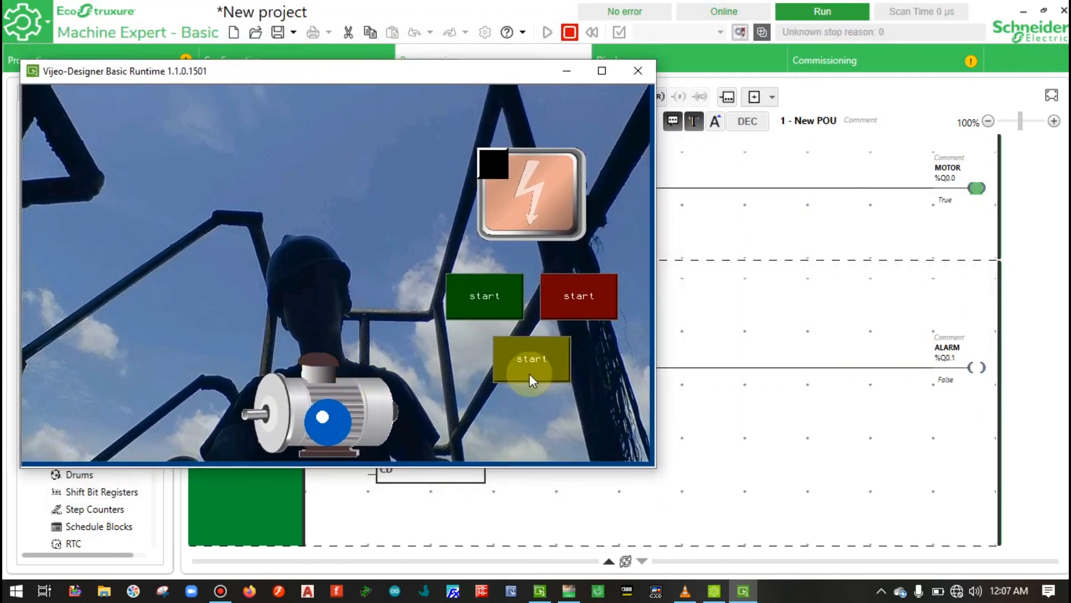
- Stop and restart the motor repeatedly with the red and green switches until the counter's preset of 4 triggers the alarm
click(587, 289)
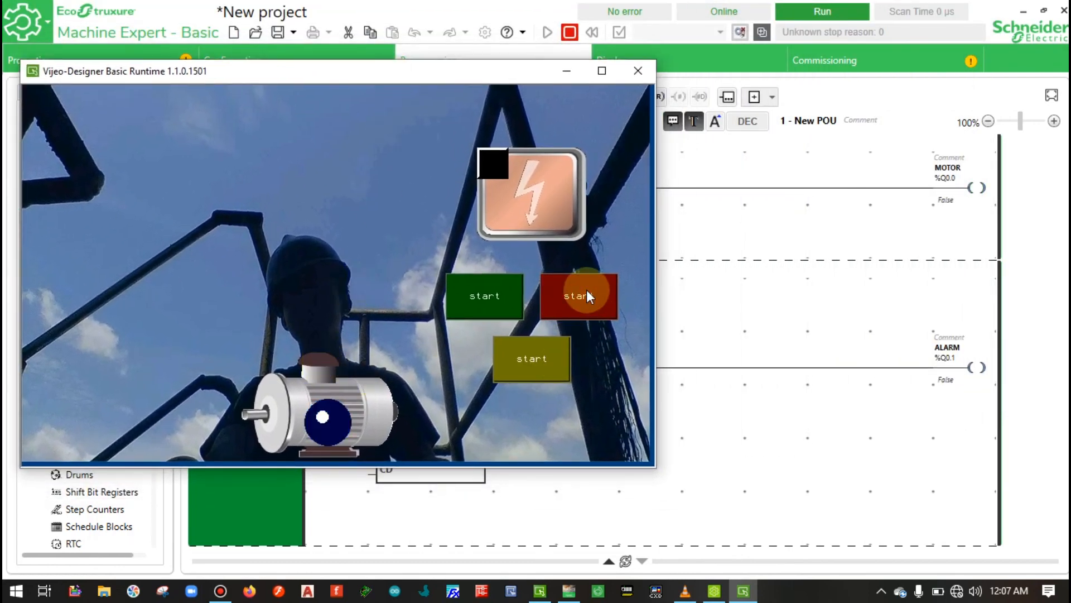
click(477, 296)
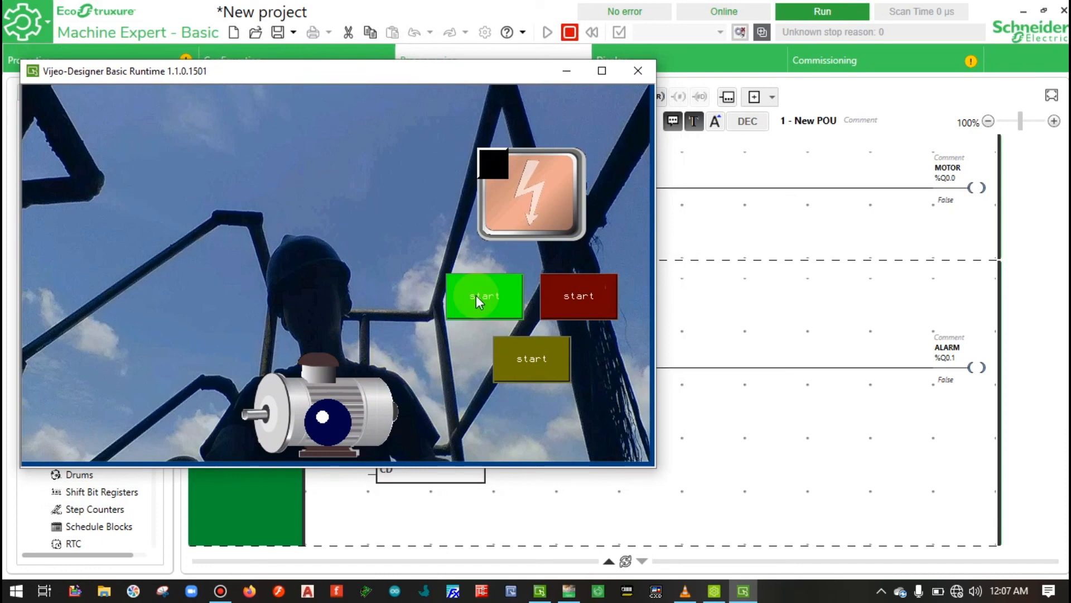
click(586, 304)
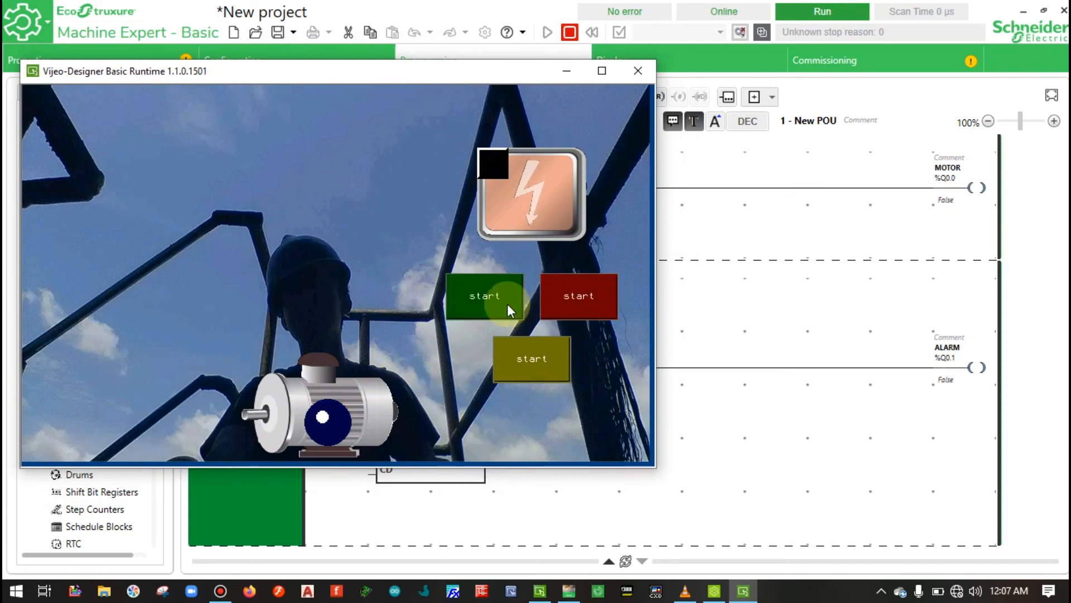
click(477, 292)
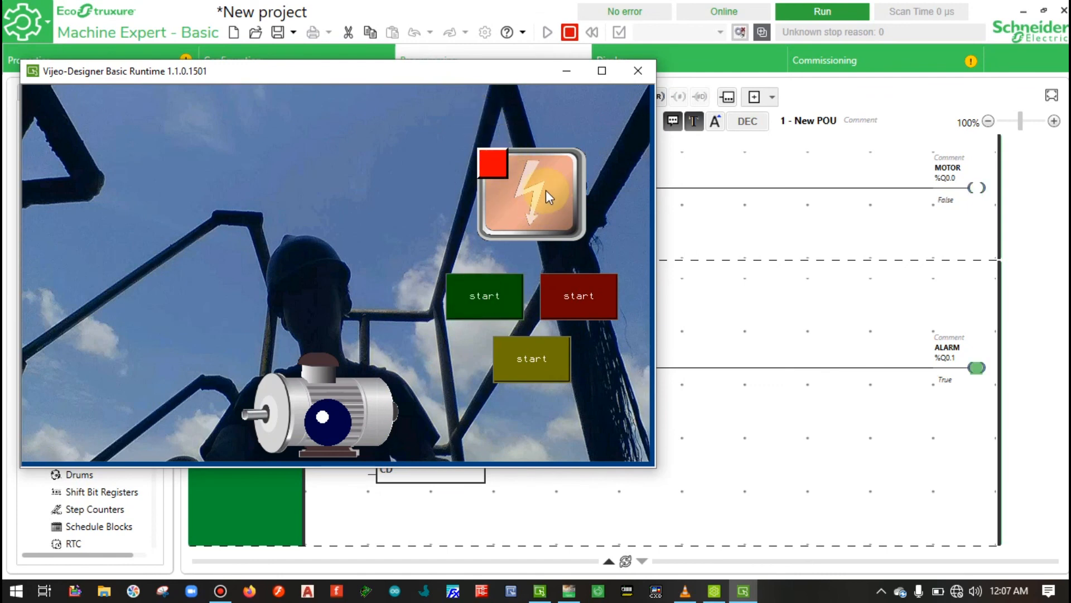
- Move the runtime window slightly upward and reset the alarm by switching the yellow switch on and off again
drag(509, 76, 506, 45)
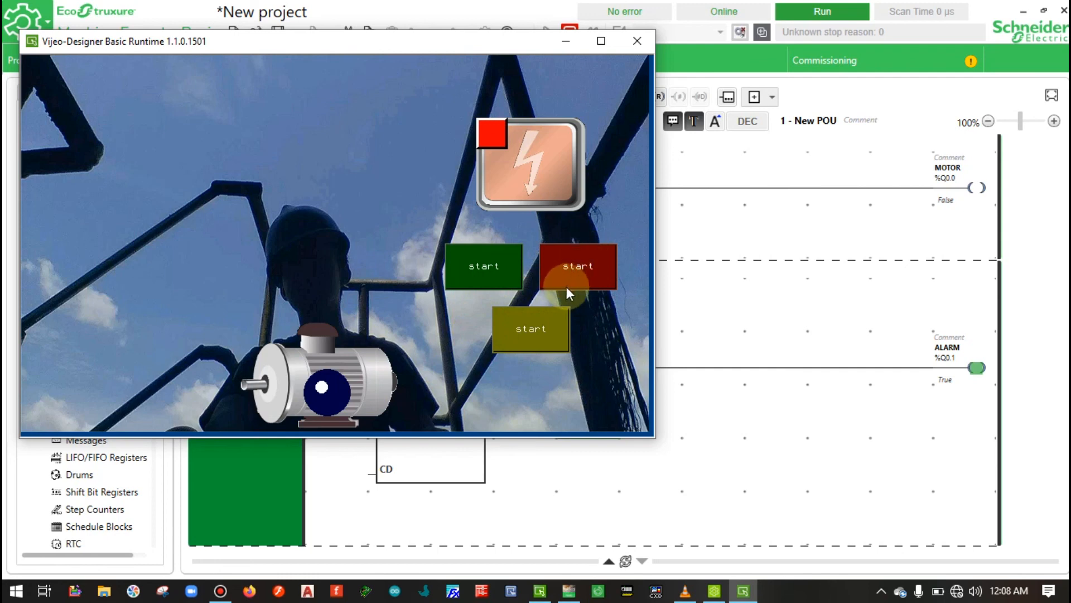
click(524, 322)
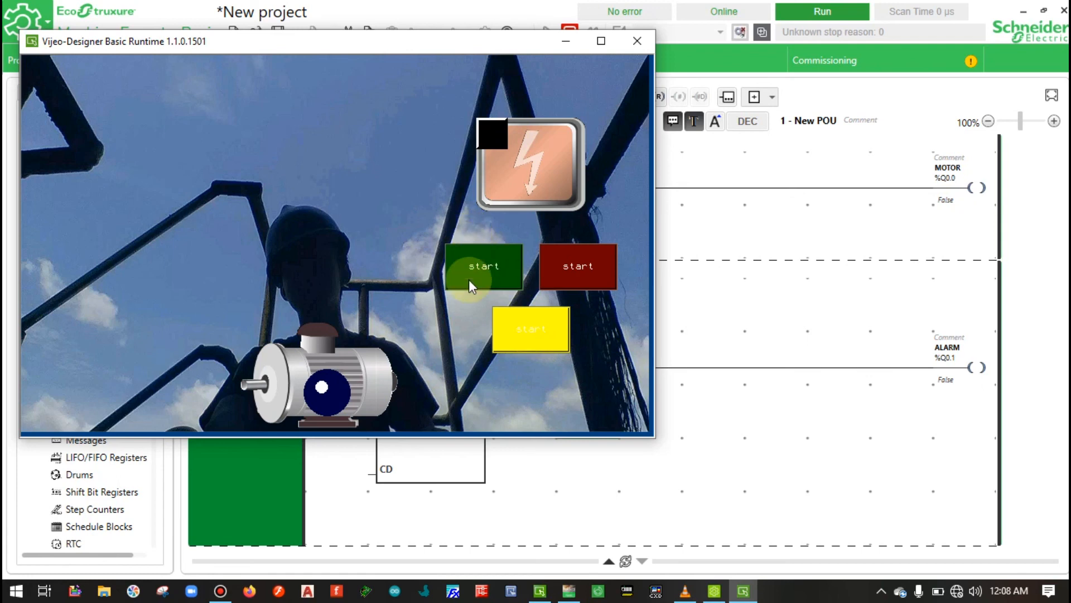
click(564, 264)
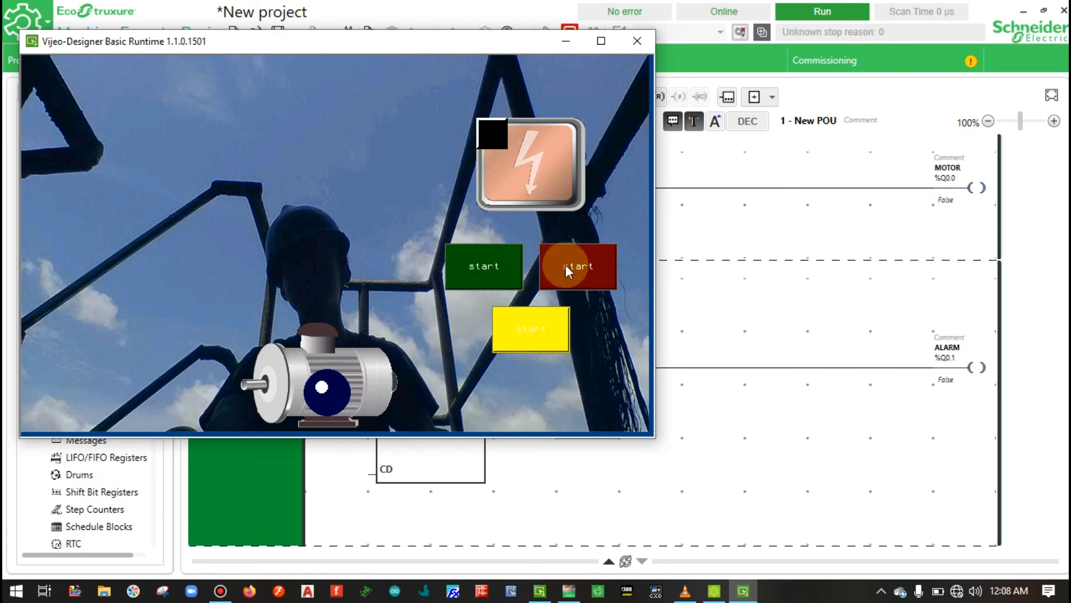
click(531, 340)
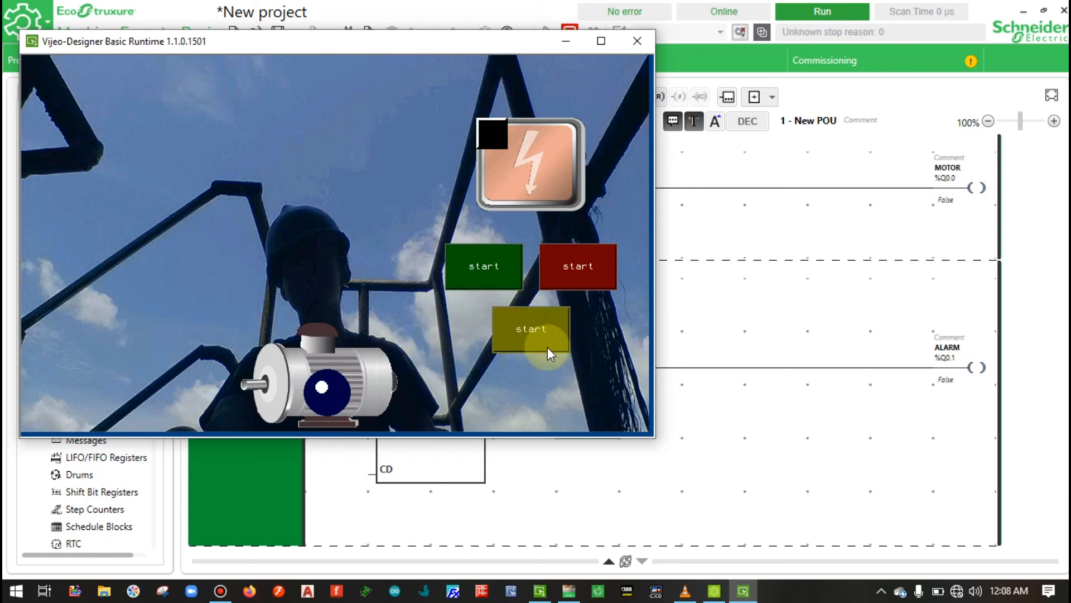
- Run the motor once more with the green switch, stop it with the red one and reset the counter with the yellow one
click(478, 266)
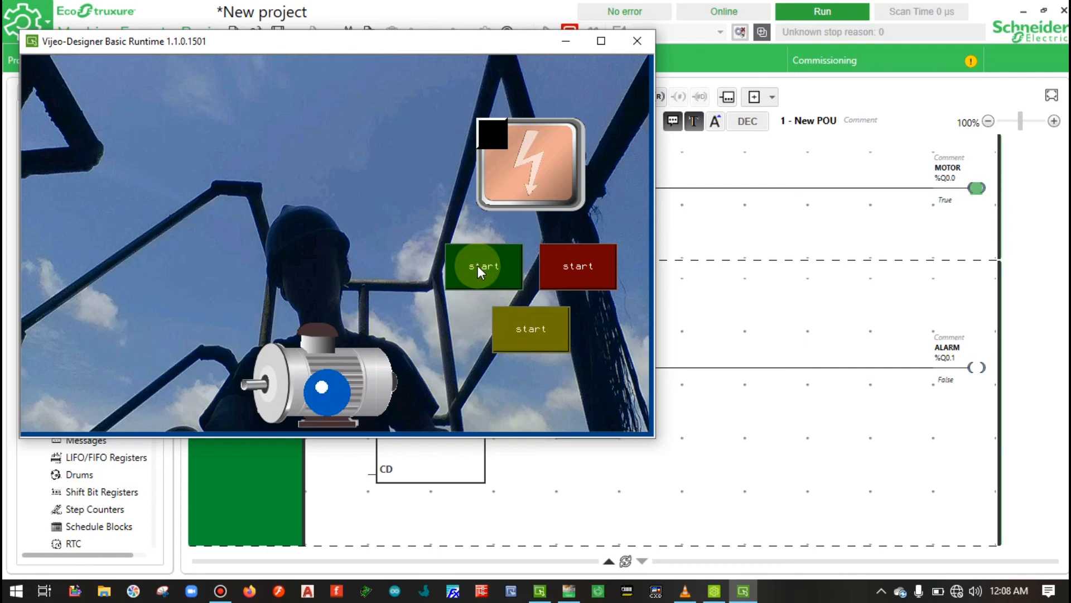
click(509, 268)
click(572, 274)
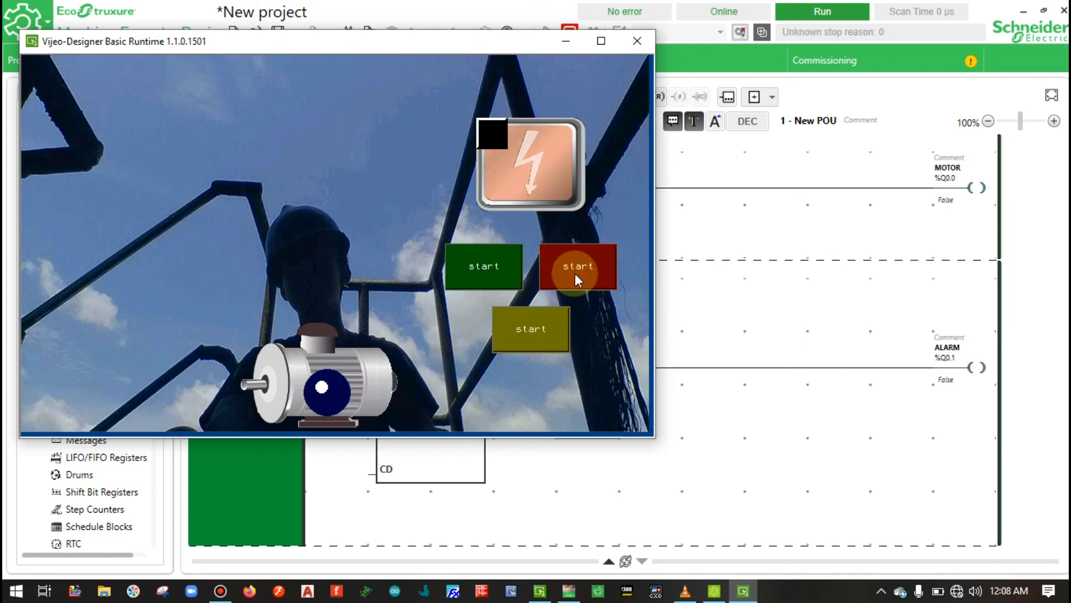
click(532, 339)
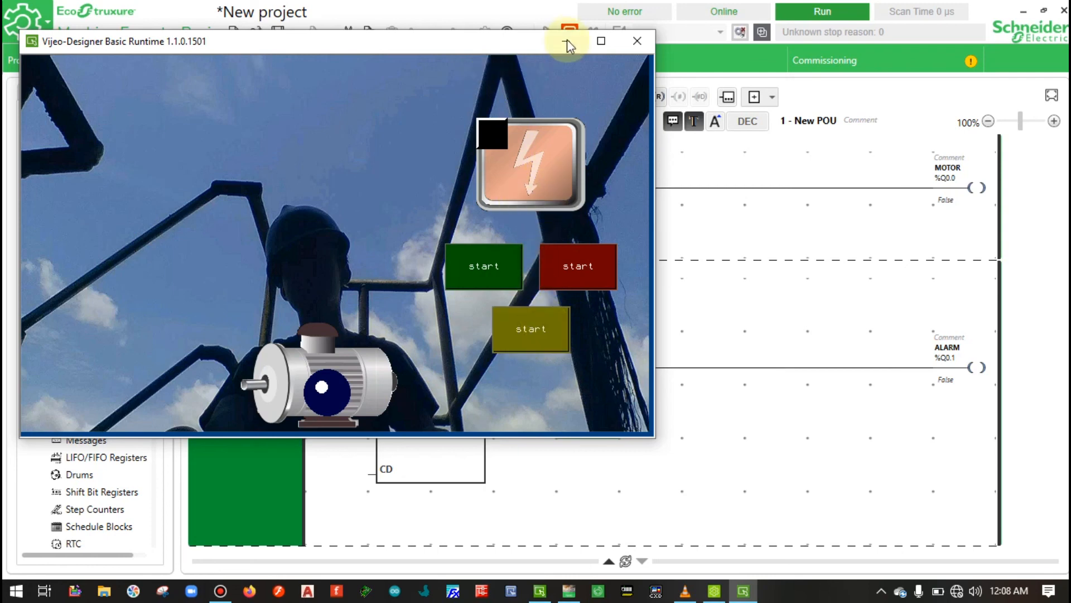
- Close the HMI runtime window and switch to the alarm motor project in Vijeo-Frame, bringing Panel1 into full view
drag(557, 42, 685, 54)
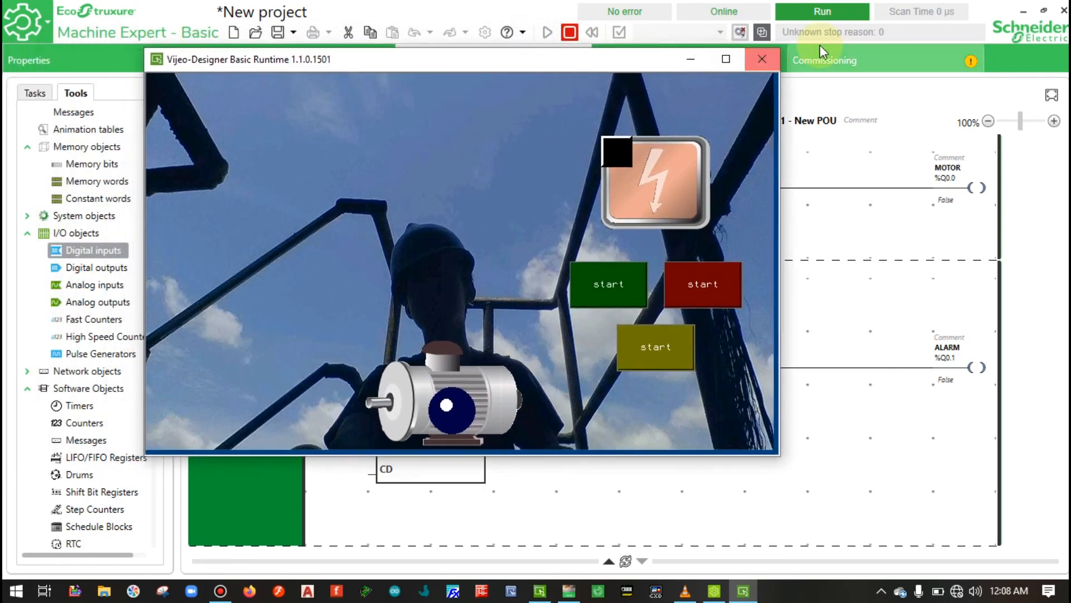
click(761, 55)
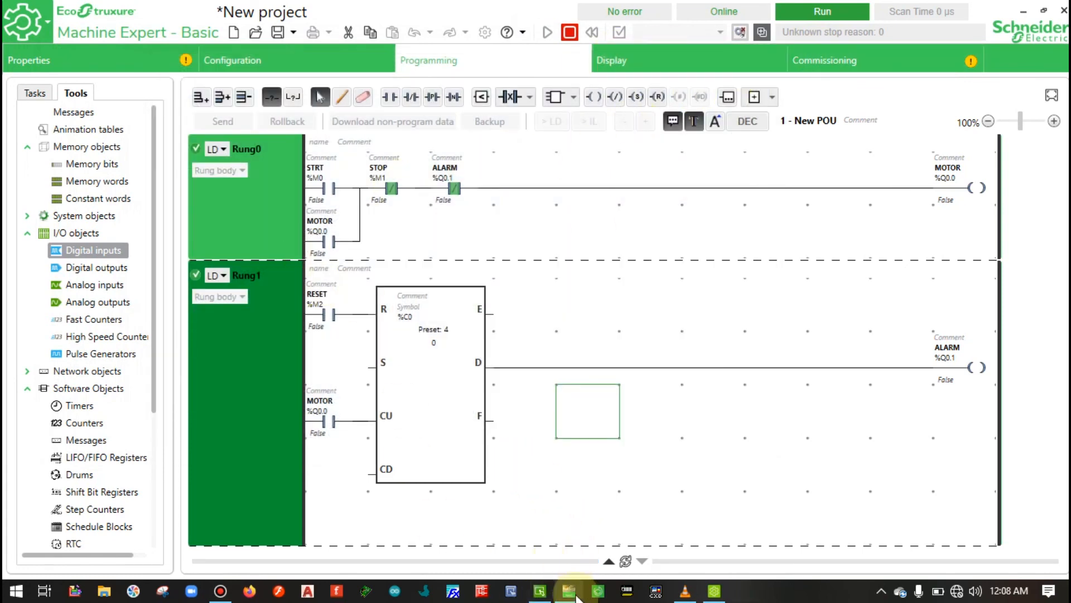
mouse_move(578, 598)
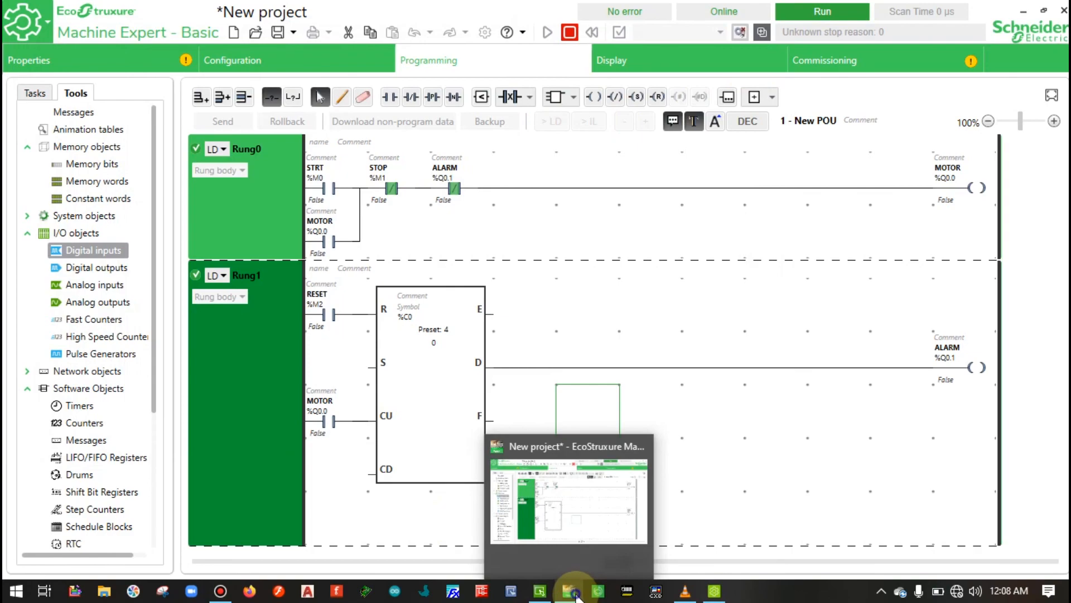
click(541, 592)
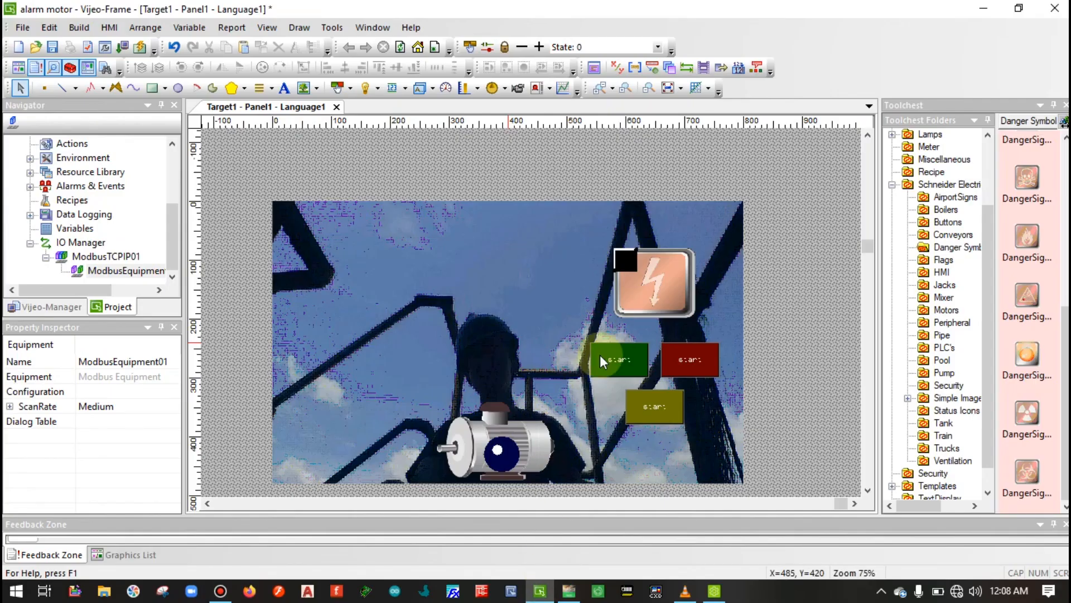
click(867, 491)
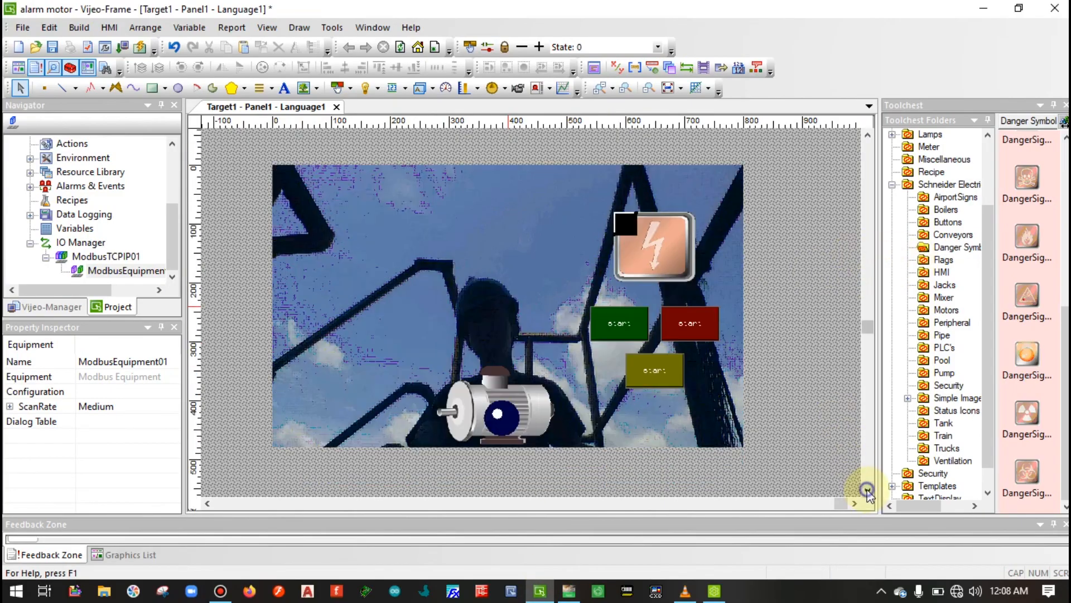
click(781, 301)
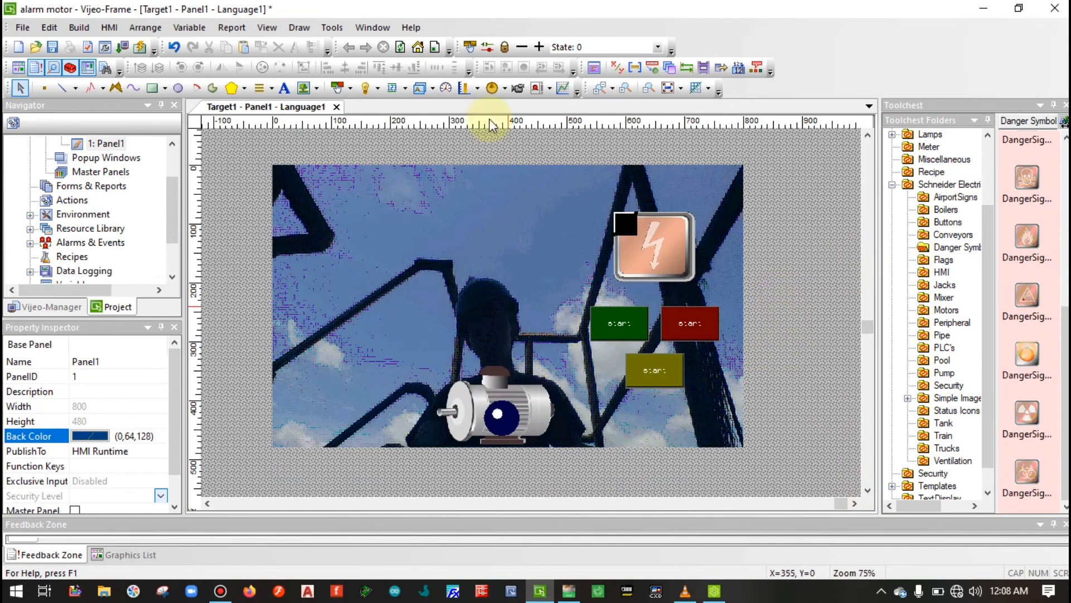
- Place a vertical bar graph about 100 wide and 340 high to the left of the motor, keeping its default settings
click(467, 87)
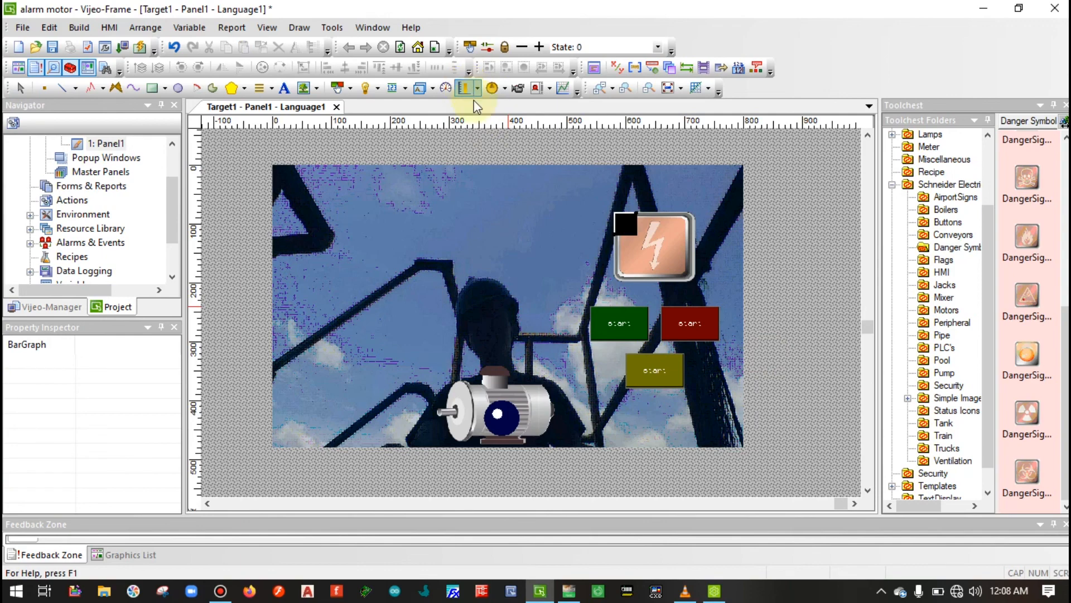
click(477, 90)
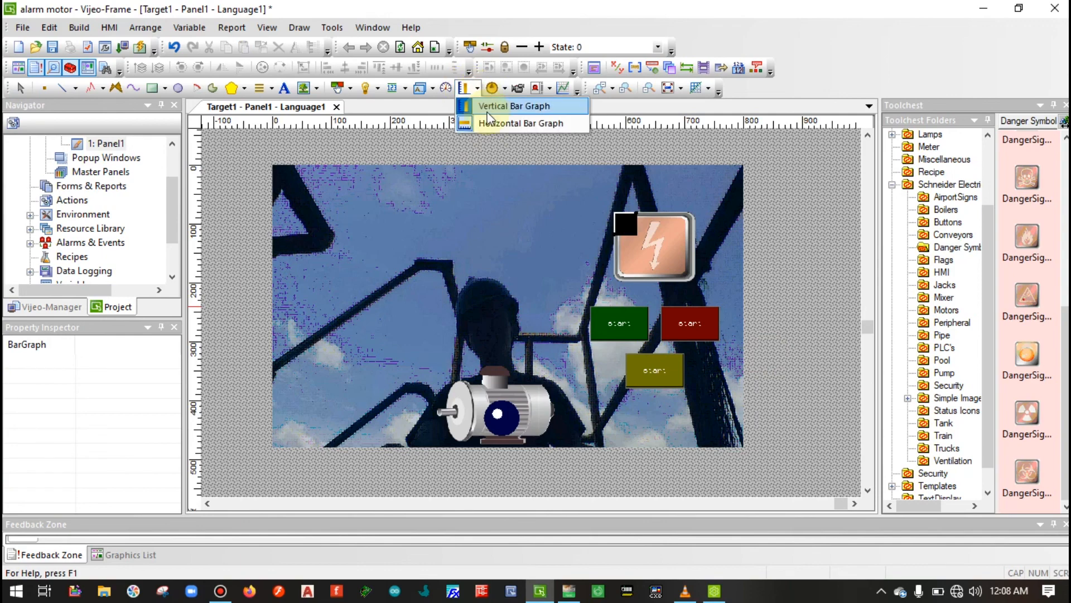
click(487, 105)
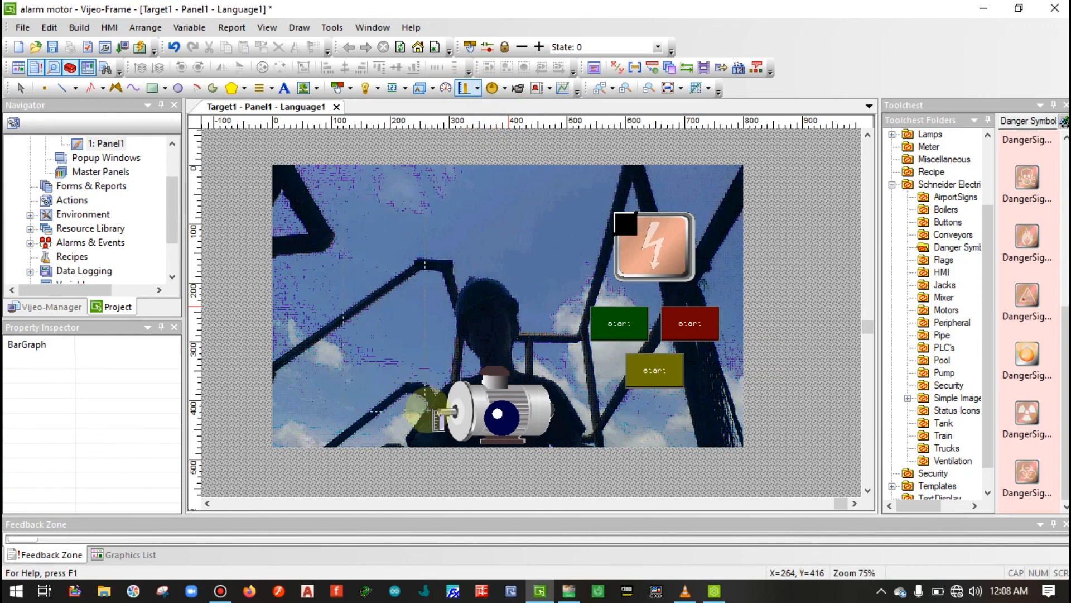
click(398, 406)
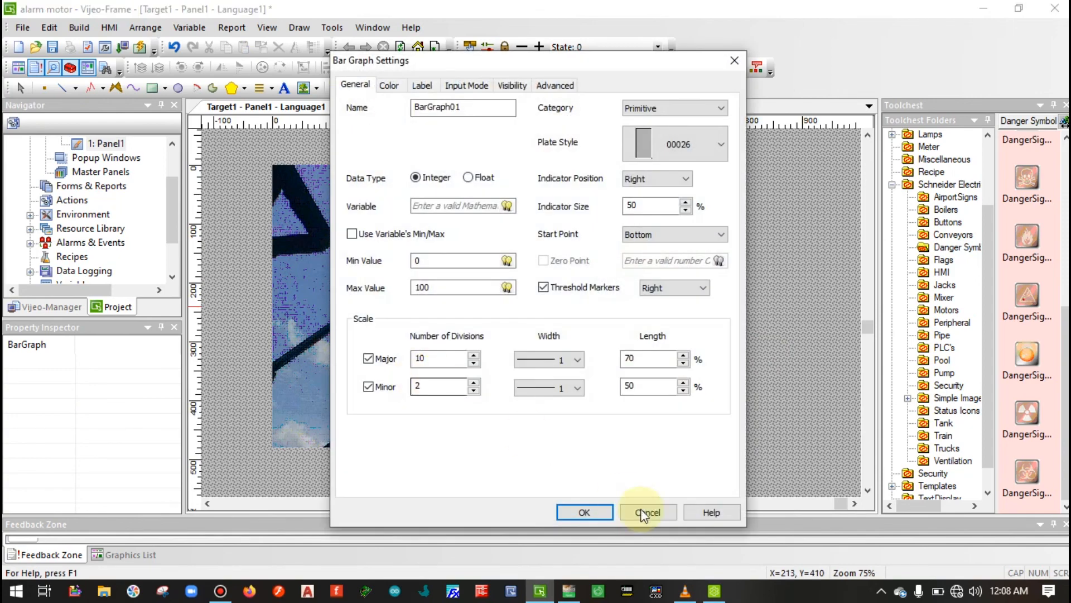
click(584, 511)
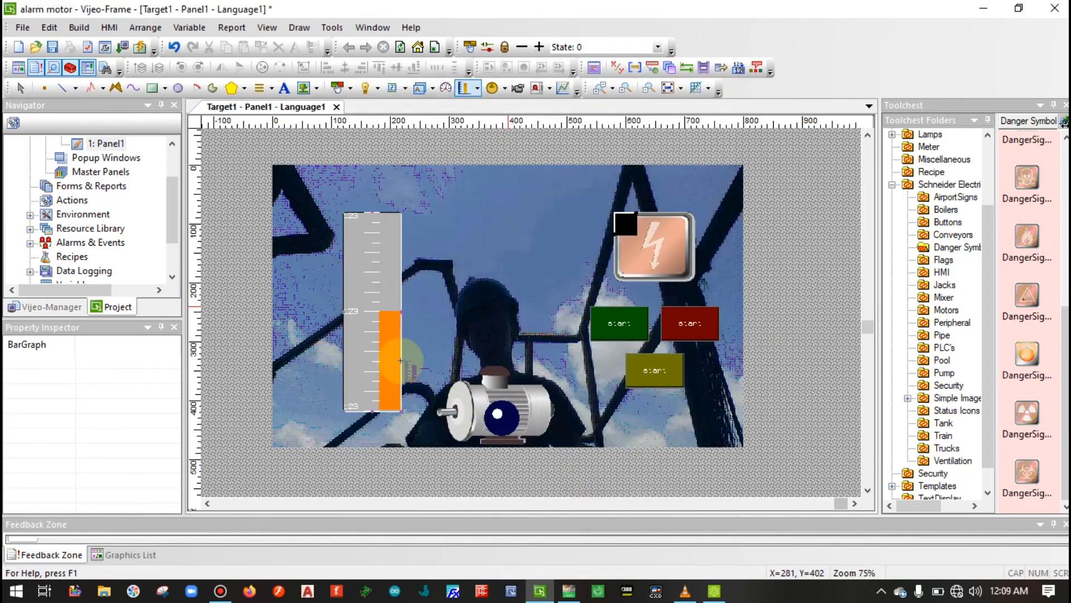
- Delete the vertical bar graph from the panel
click(21, 86)
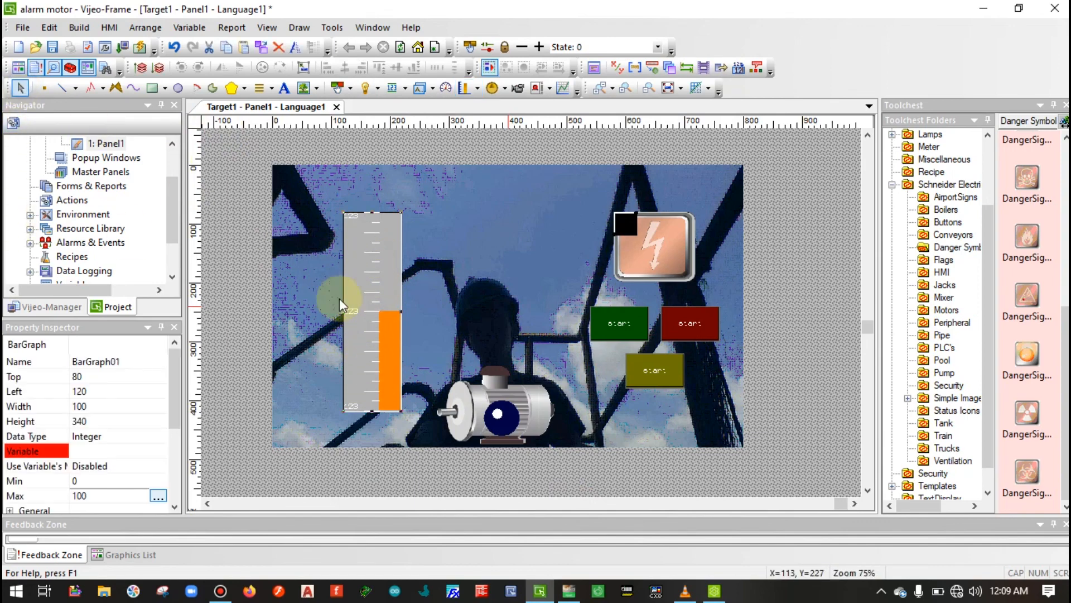
double_click(368, 299)
key(Delete)
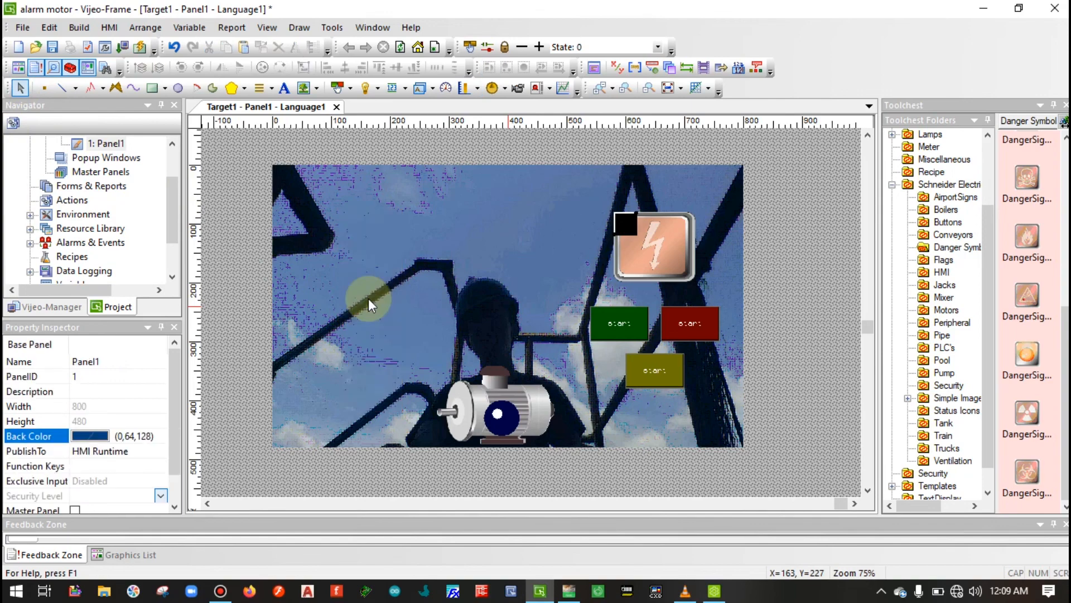